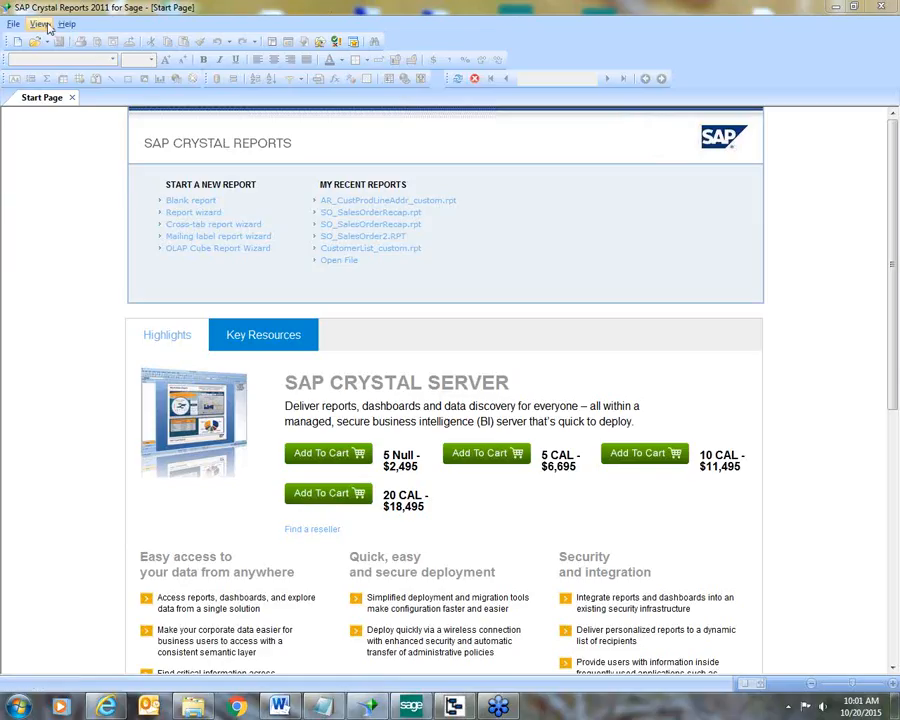
- Start a new standard report with the report creation wizard
click(14, 24)
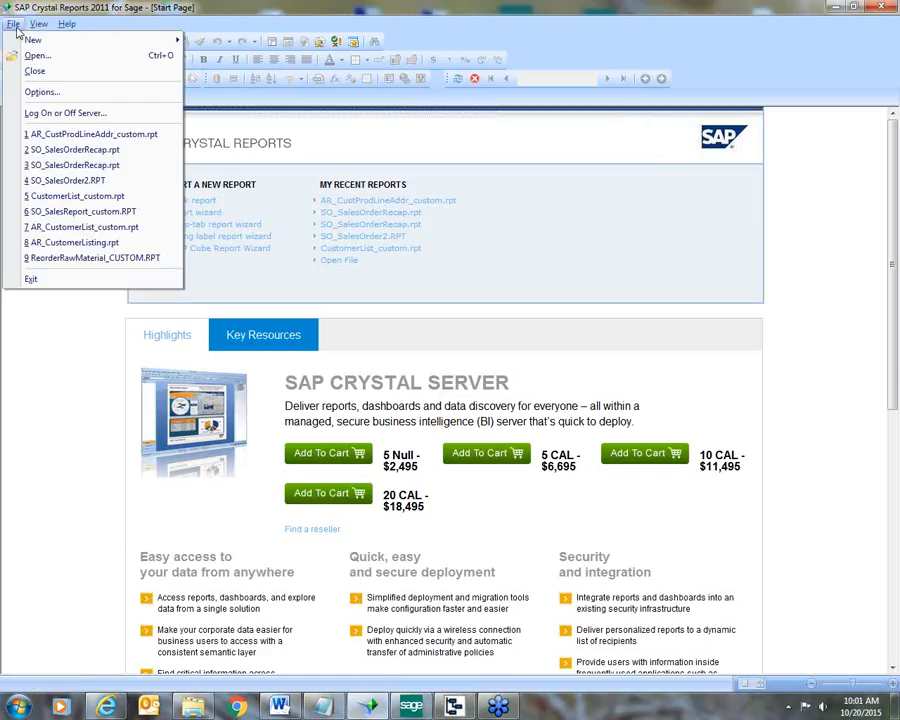
mouse_move(20, 40)
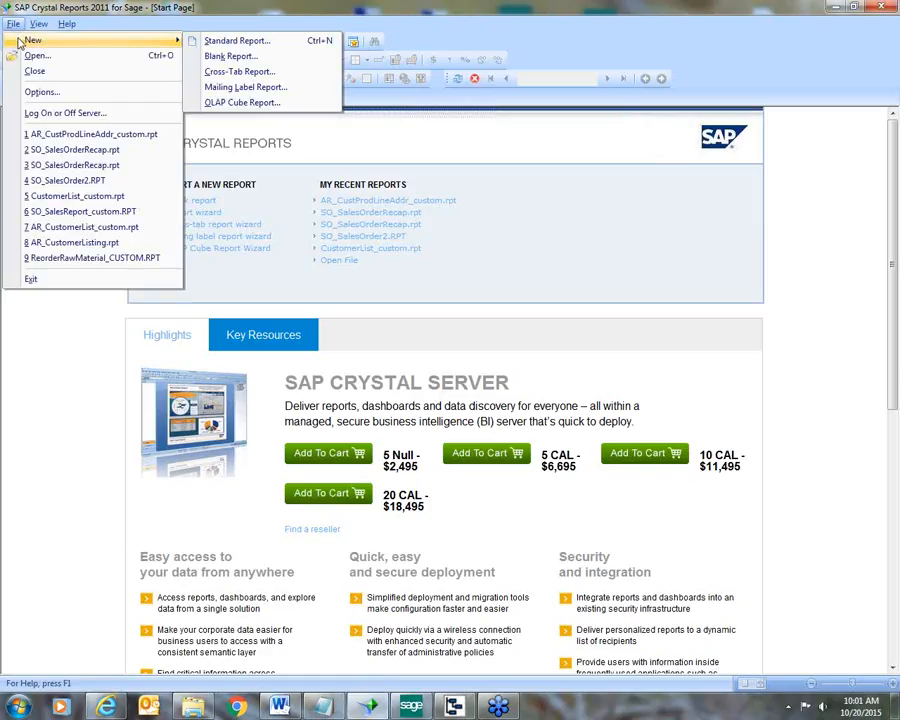
click(230, 42)
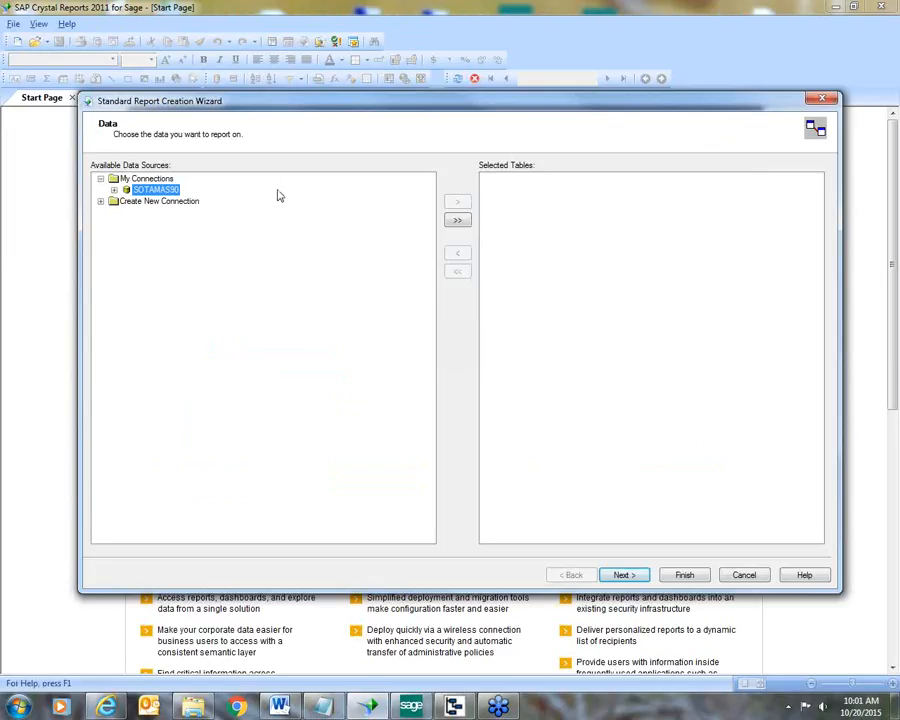
- Create a new ODBC (RDO) connection using the SOTAMAS90 data source
click(101, 203)
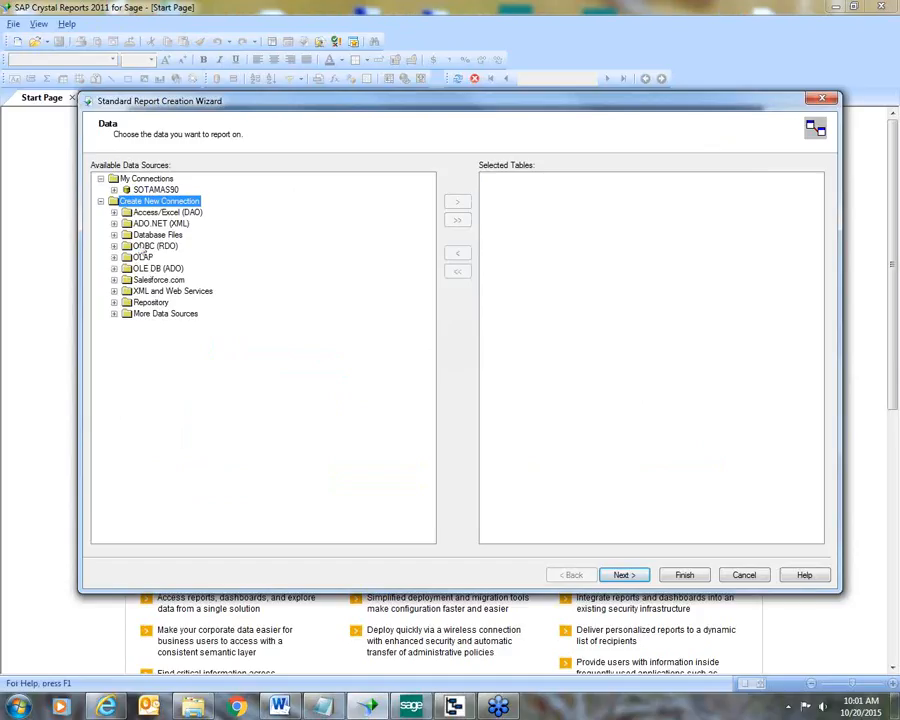
double_click(148, 246)
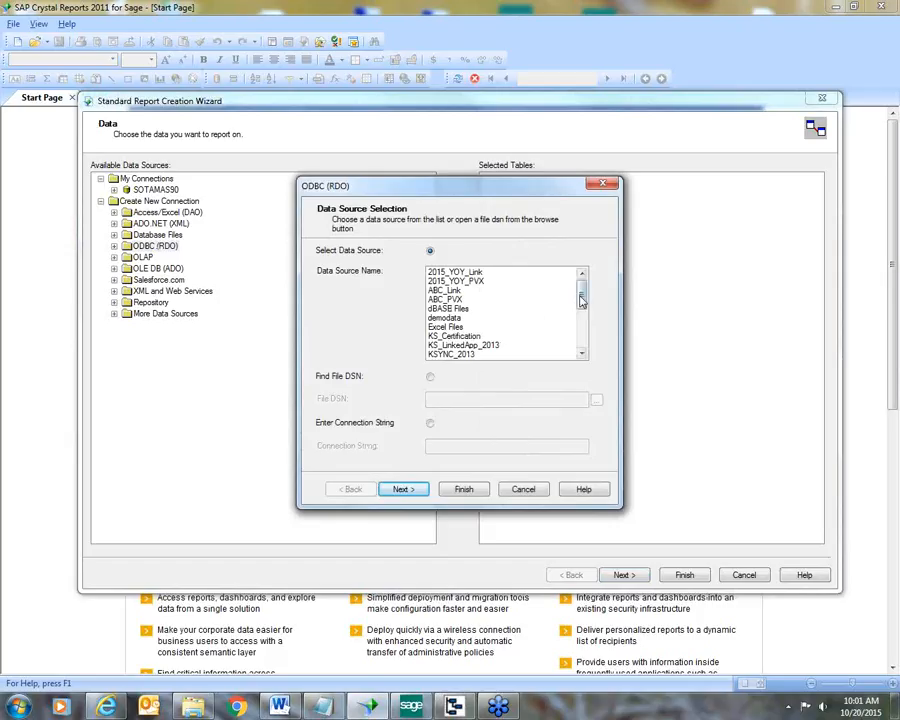
drag(581, 300, 581, 326)
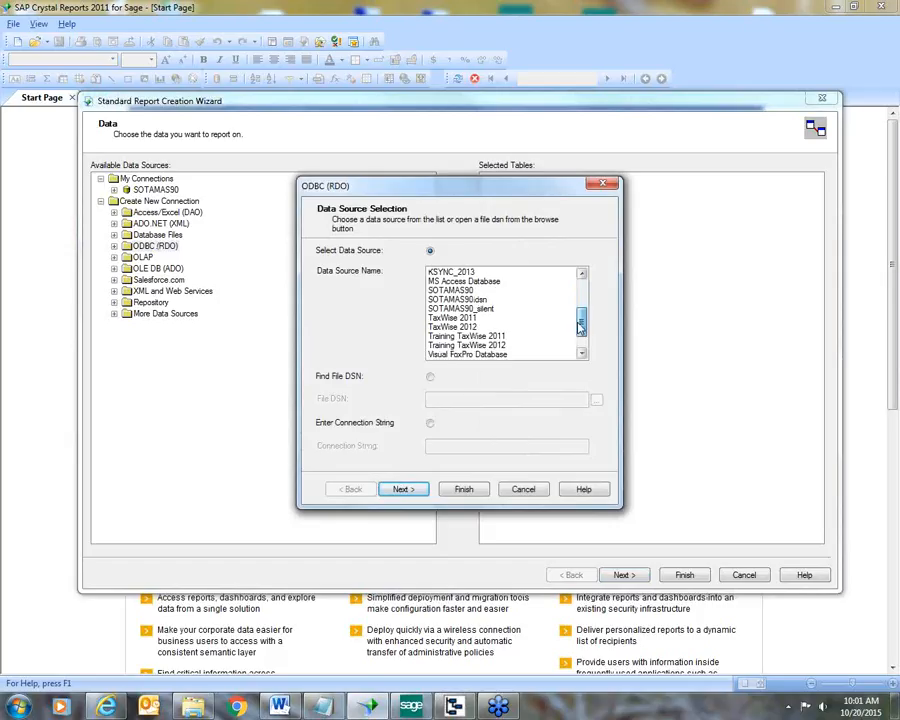
click(450, 292)
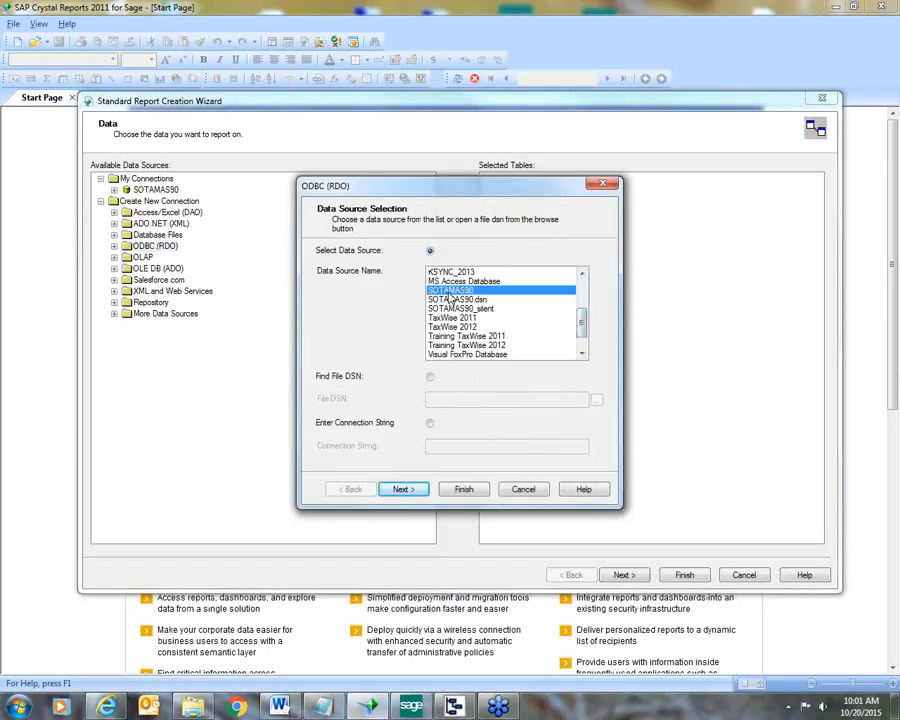
click(400, 490)
click(450, 489)
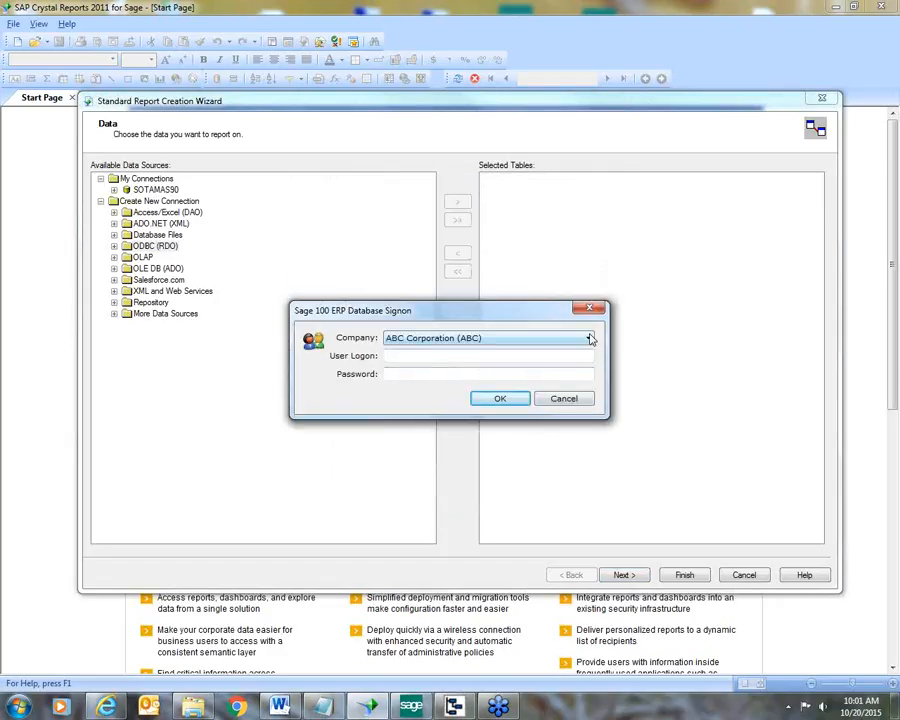
- Sign on to the database for company Why O Why (YOY), entering the user logon
click(588, 338)
click(508, 461)
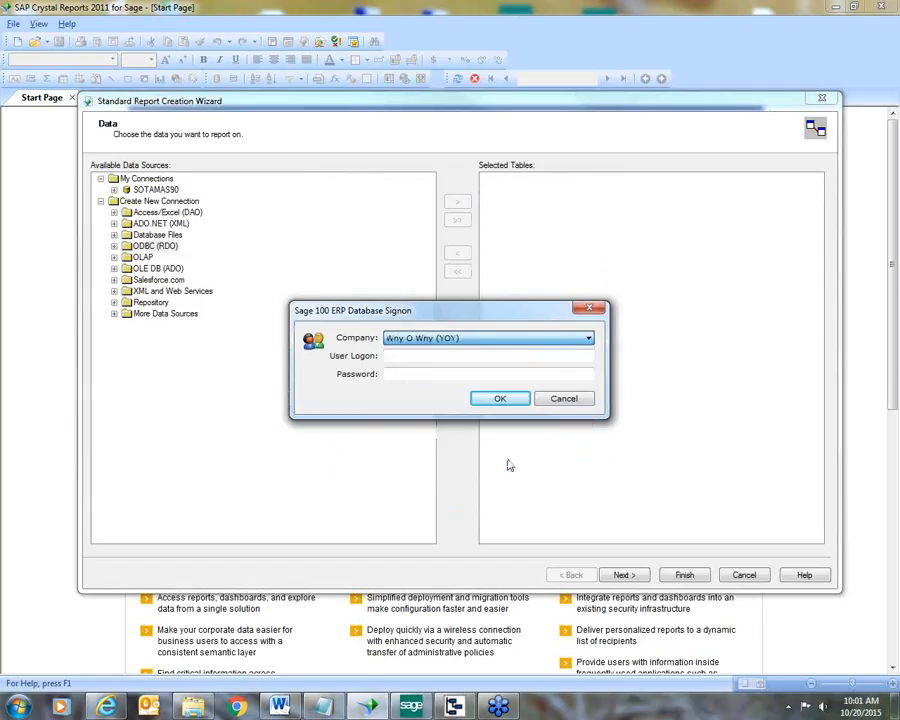
click(436, 358)
text(smw)
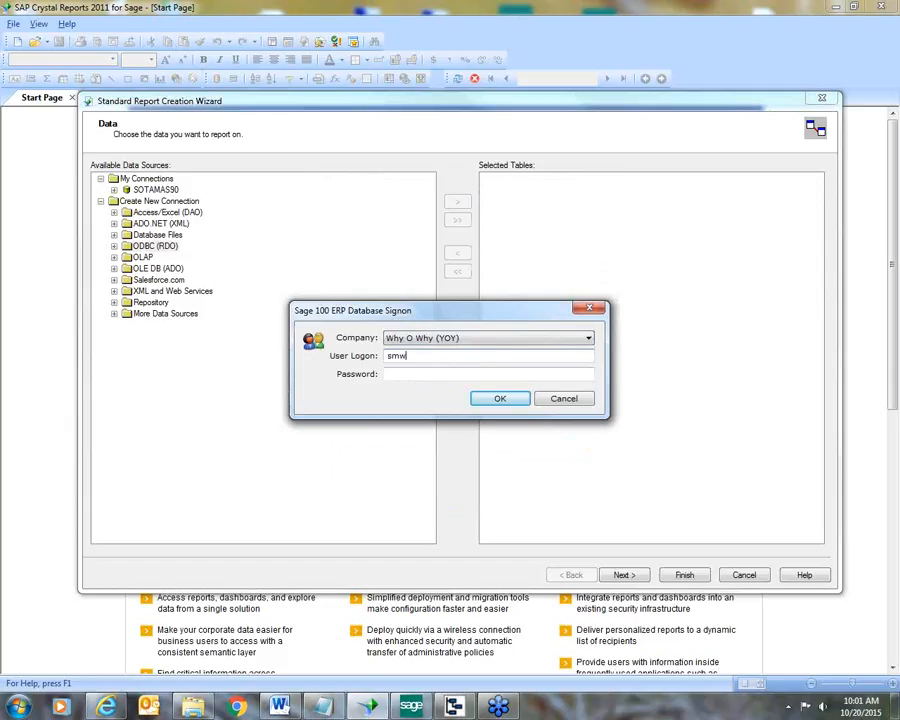
click(490, 400)
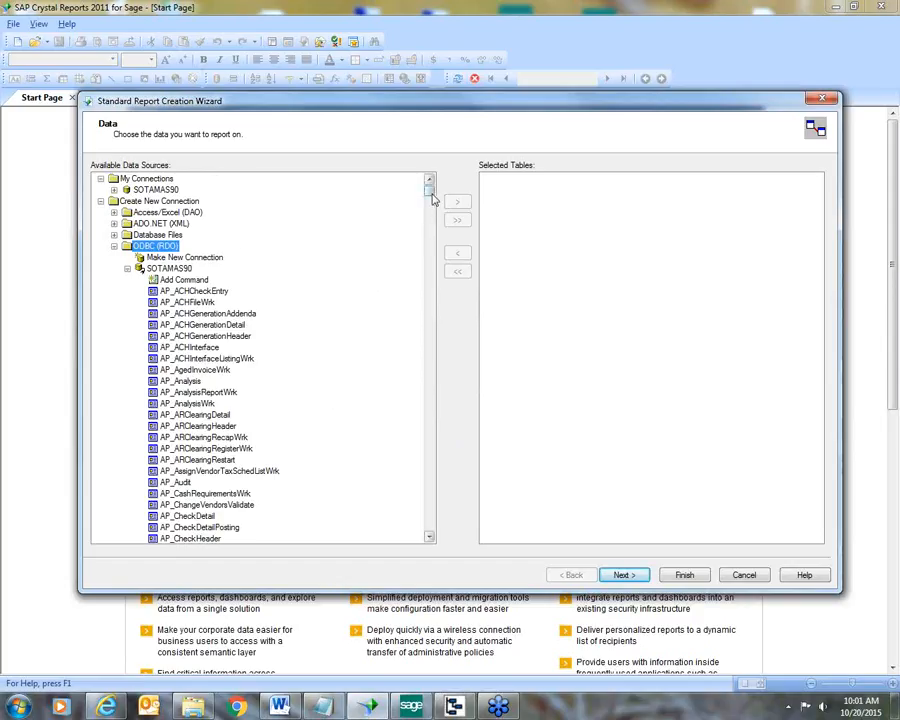
- Add the AR_Customer table from the SOTAMAS90 connection to the report's selected tables
drag(432, 199, 432, 205)
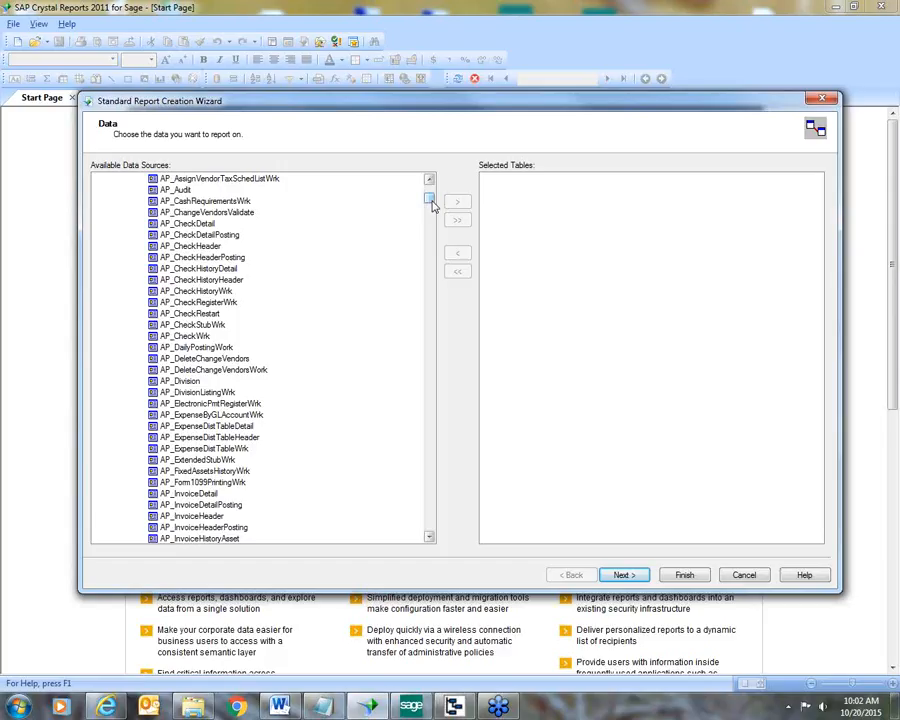
drag(432, 202, 432, 234)
click(207, 428)
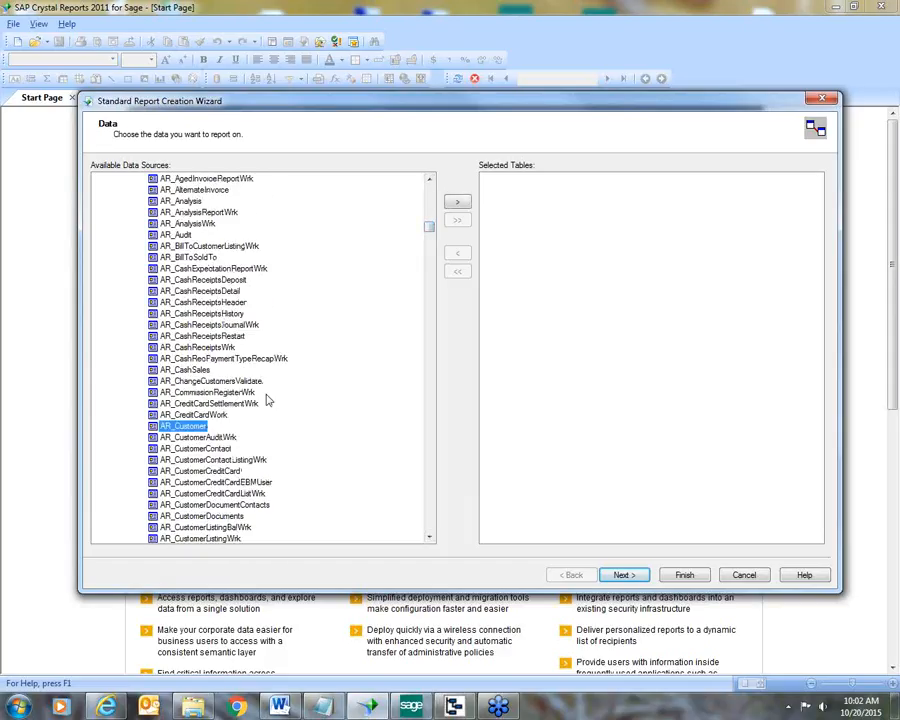
click(461, 206)
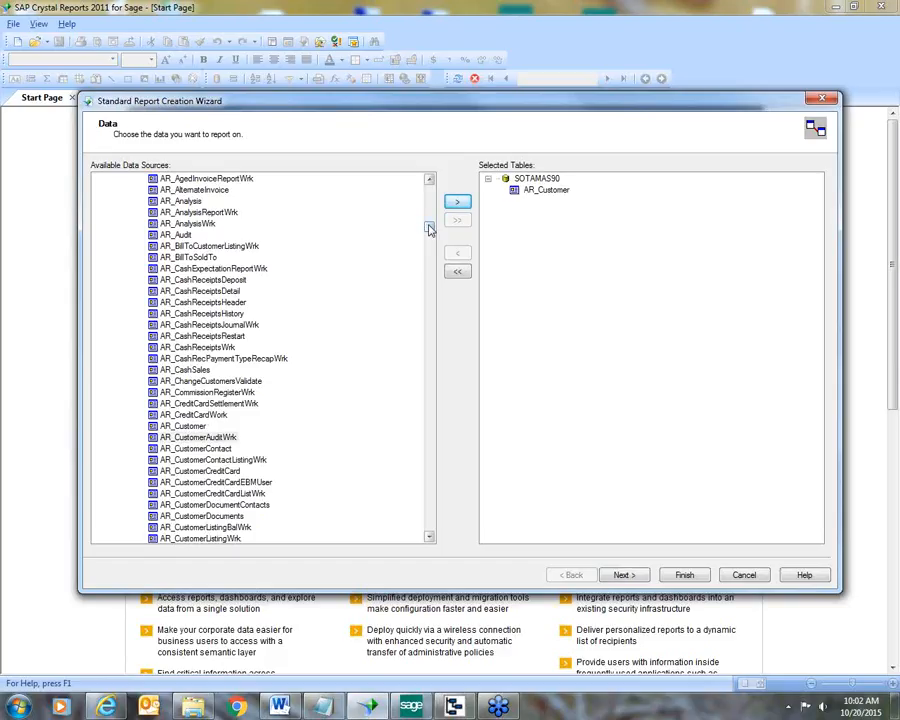
- Add the AR_Salesperson table to the selected tables and continue to the table linking page
drag(428, 228, 430, 230)
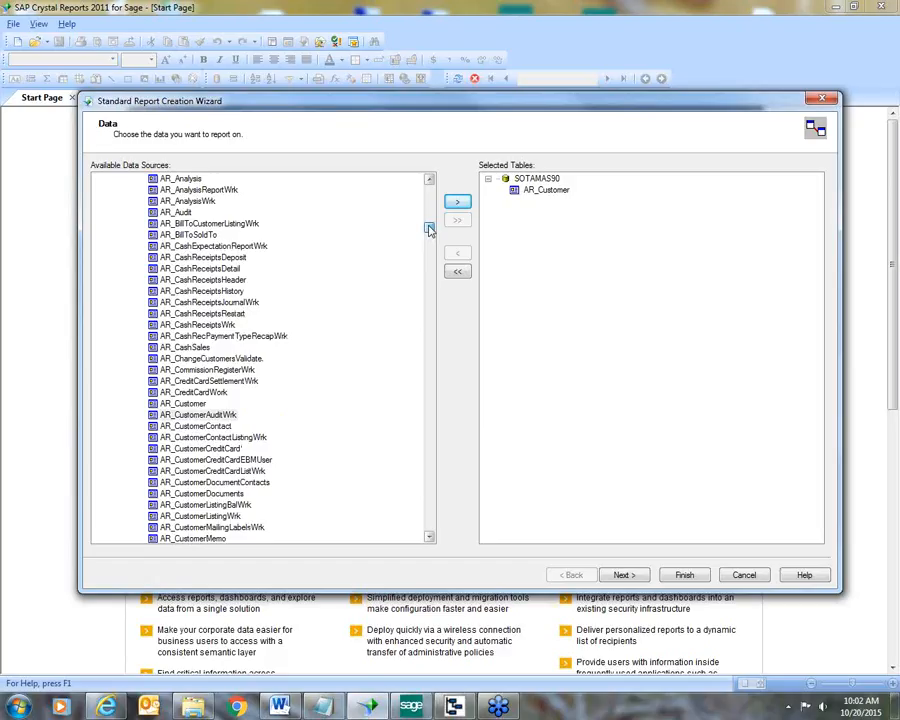
drag(429, 229, 429, 236)
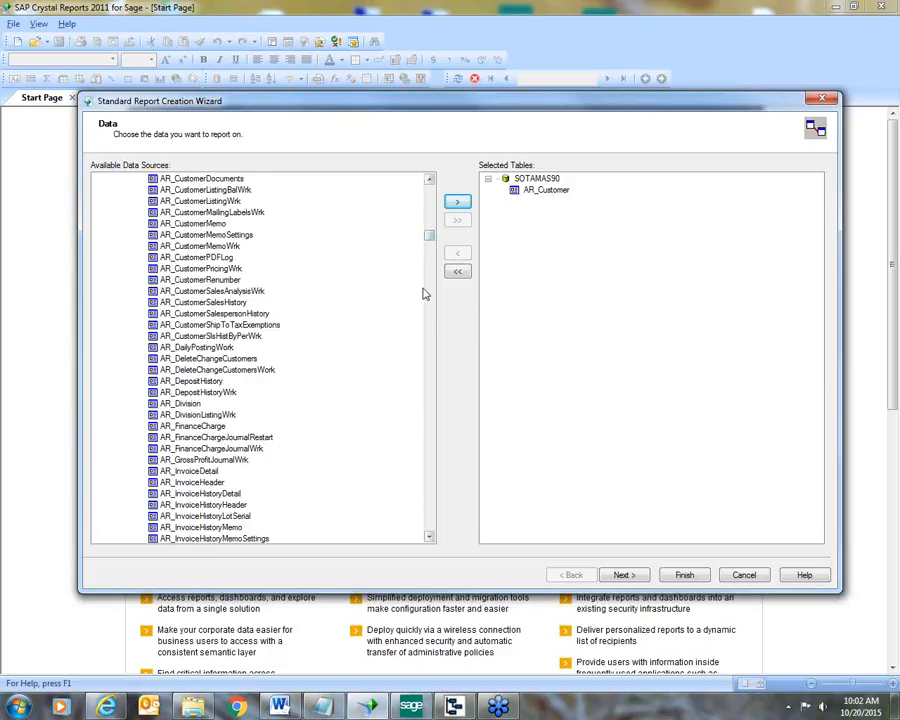
drag(430, 541, 430, 541)
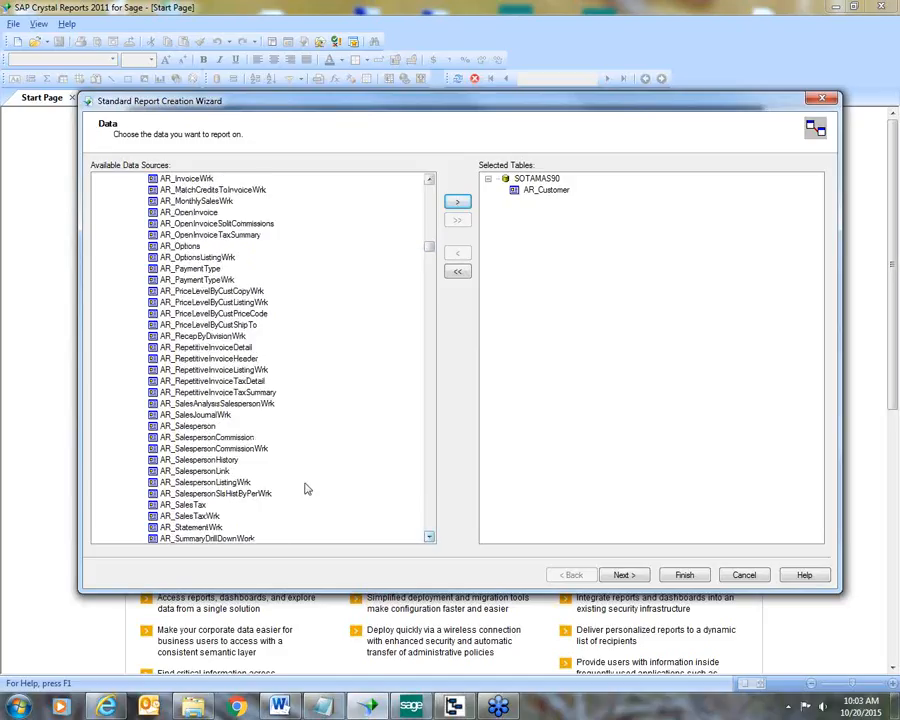
click(190, 426)
click(453, 204)
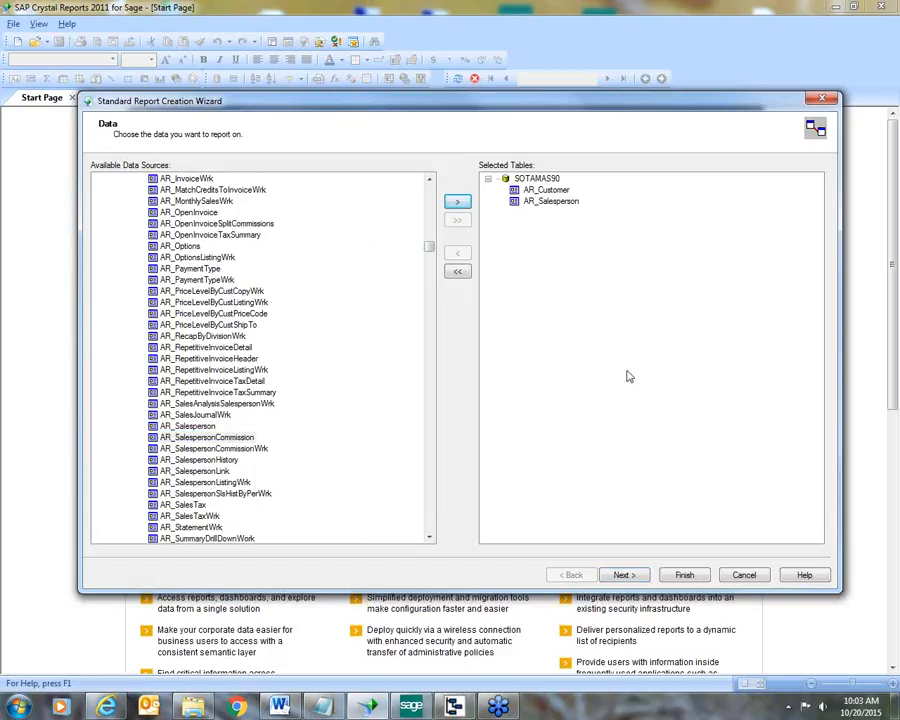
click(645, 455)
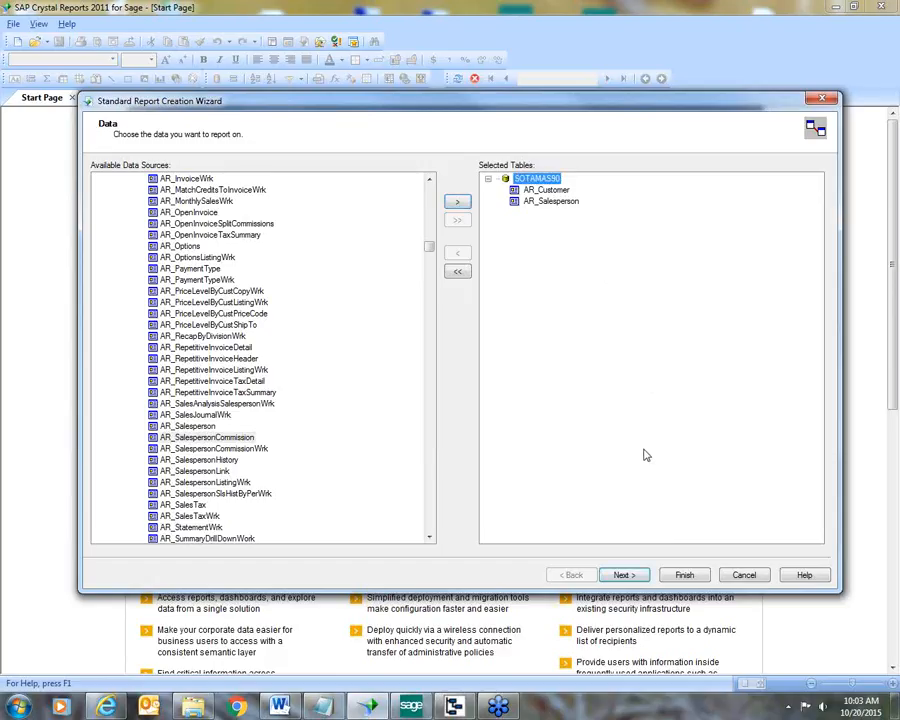
click(627, 578)
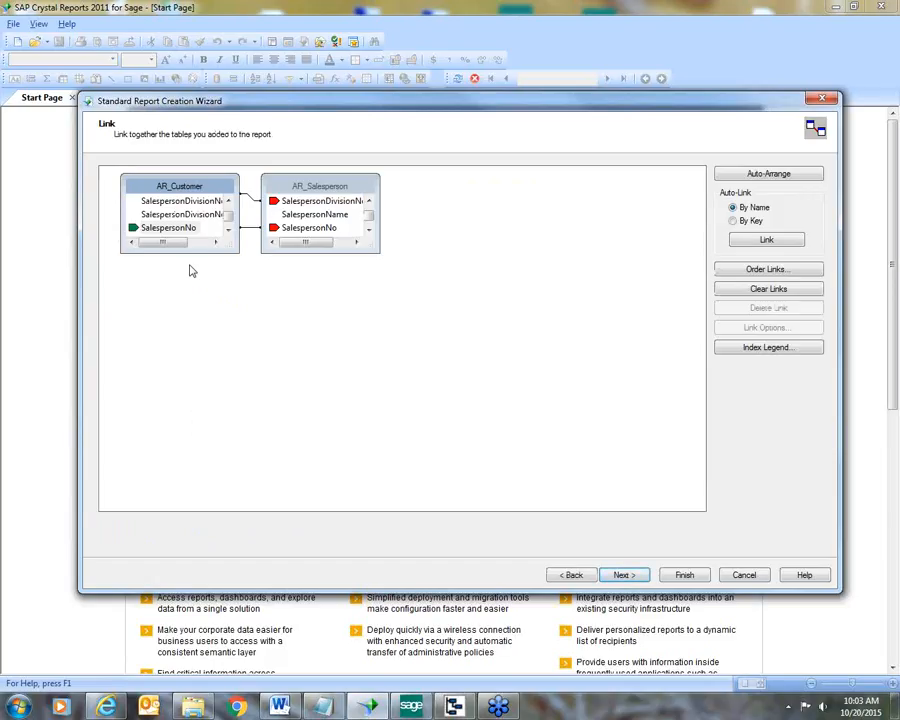
- Enlarge the AR_Customer and AR_Salesperson table boxes downward to show more of their fields
drag(192, 257, 182, 370)
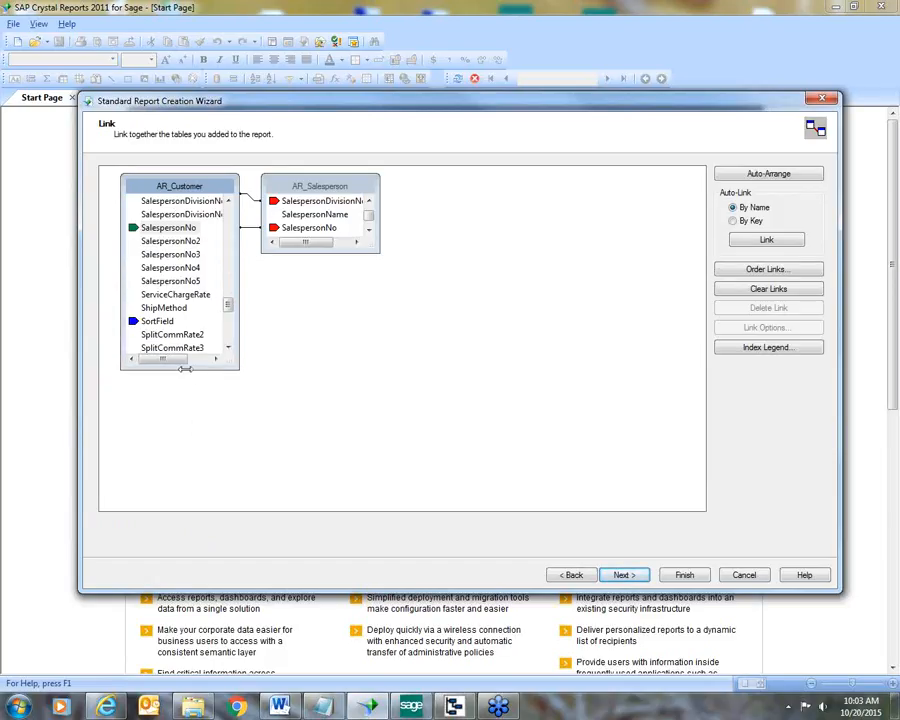
click(348, 254)
drag(348, 254, 342, 376)
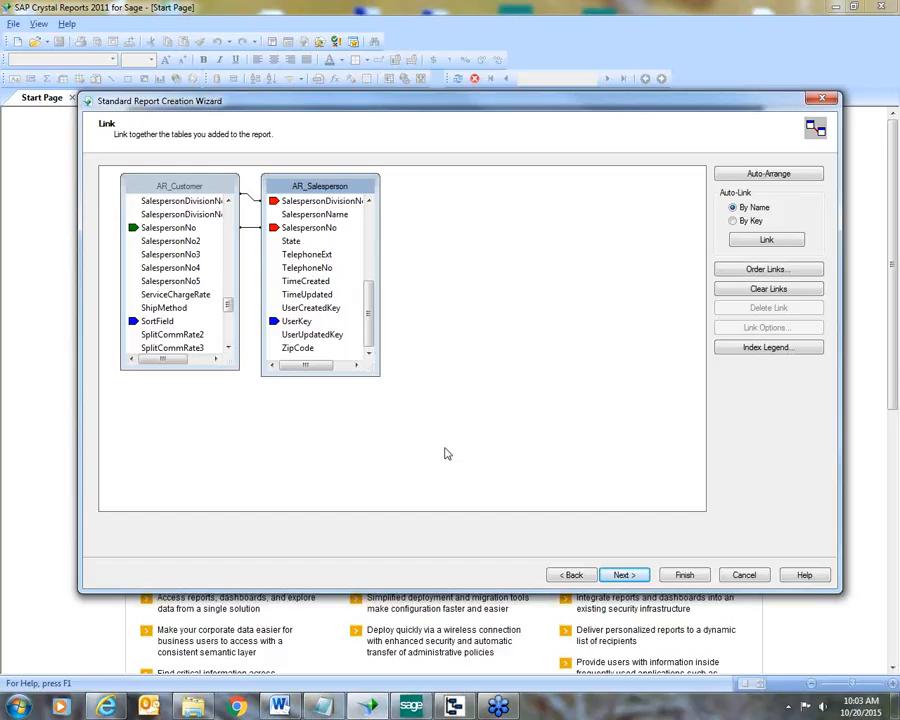
- Set the SalespersonNo link from AR_Customer to AR_Salesperson to a Left Outer Join and continue to field selection
click(248, 229)
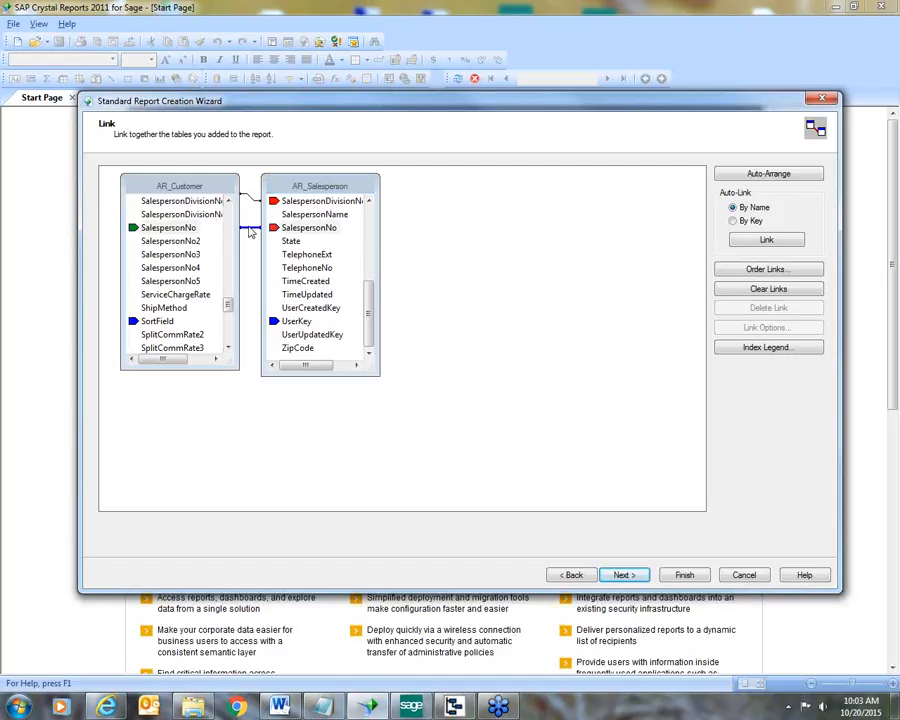
right_click(250, 231)
click(260, 237)
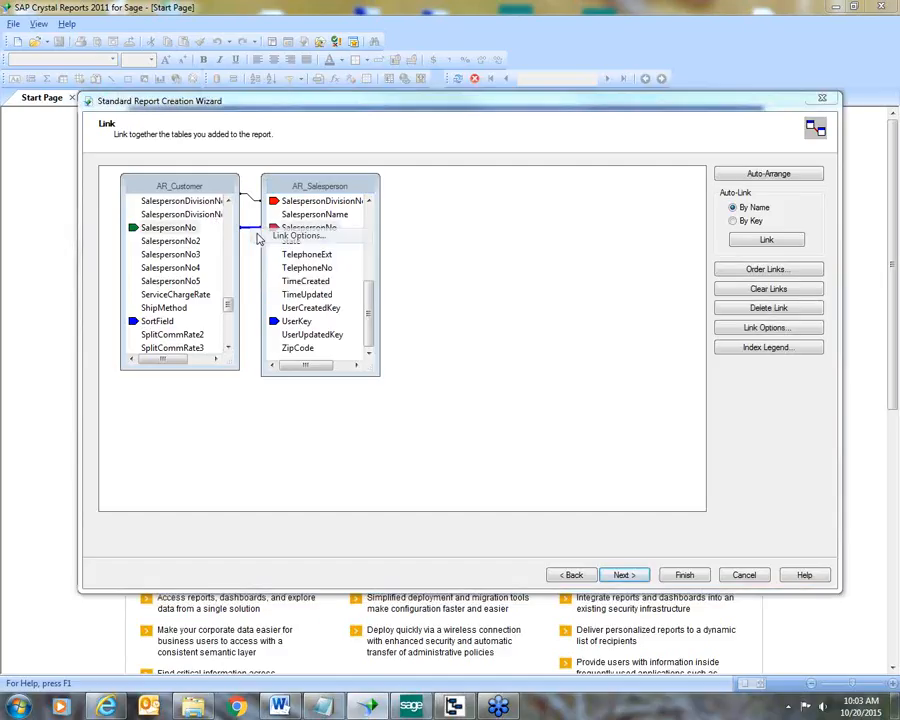
click(291, 340)
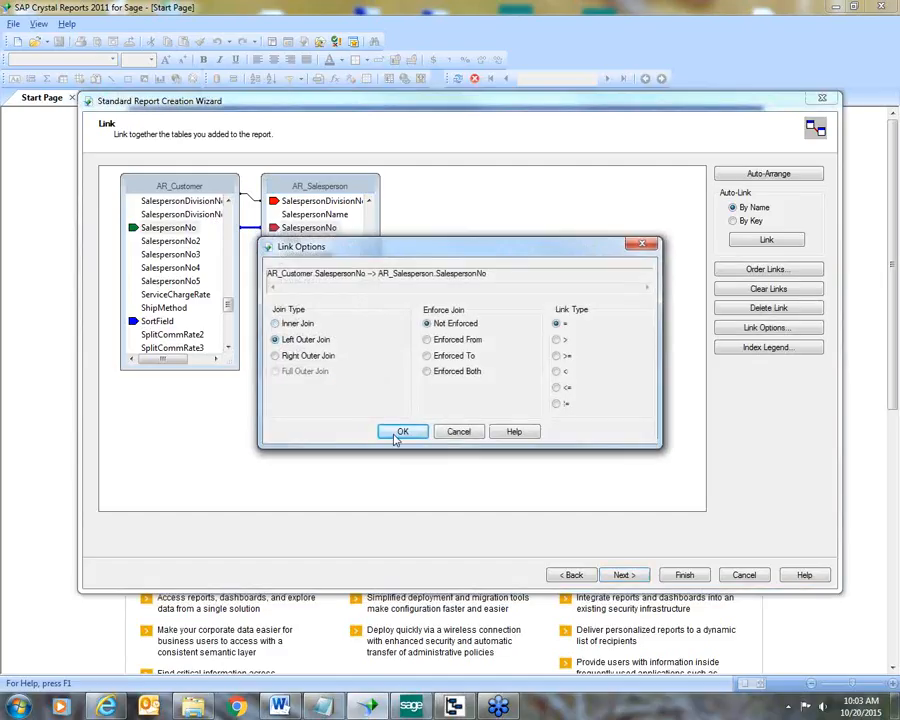
click(403, 433)
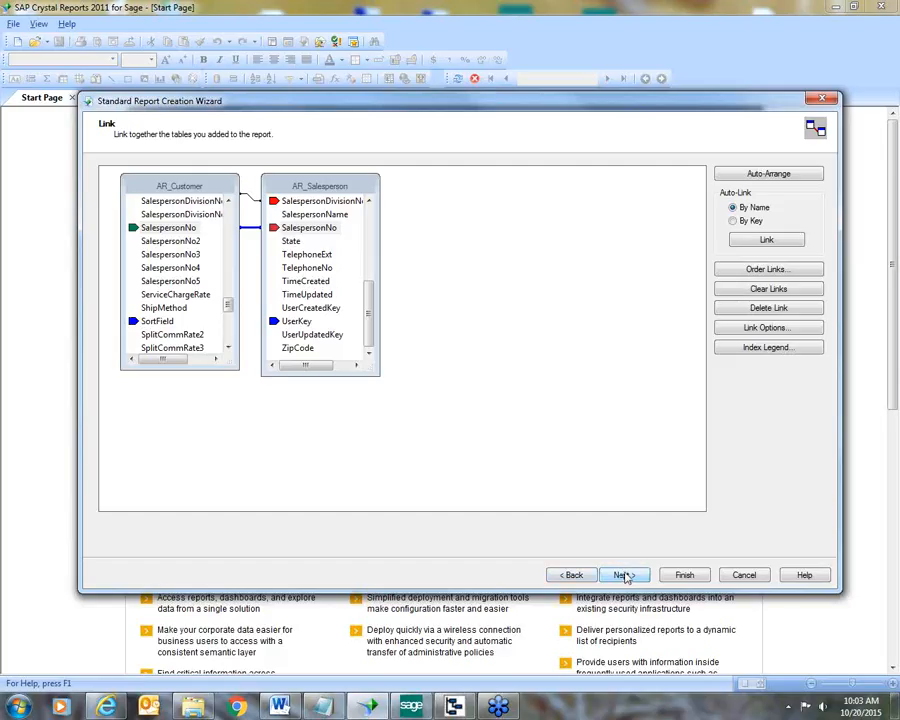
click(622, 575)
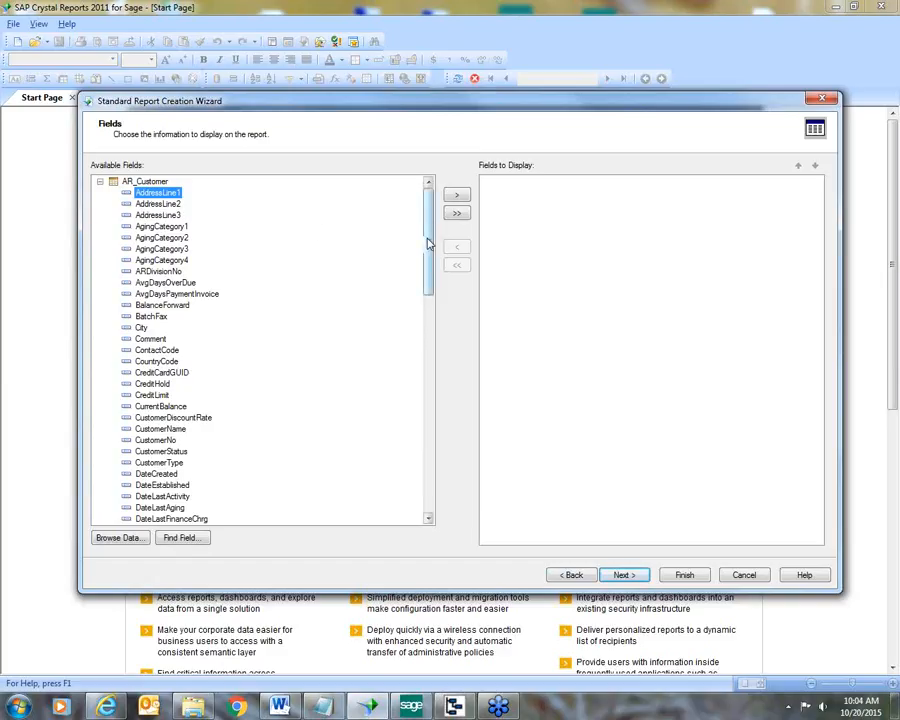
- Add the CreditLimit, CustomerName and CustomerNo fields from AR_Customer to the fields to display
drag(426, 240, 443, 220)
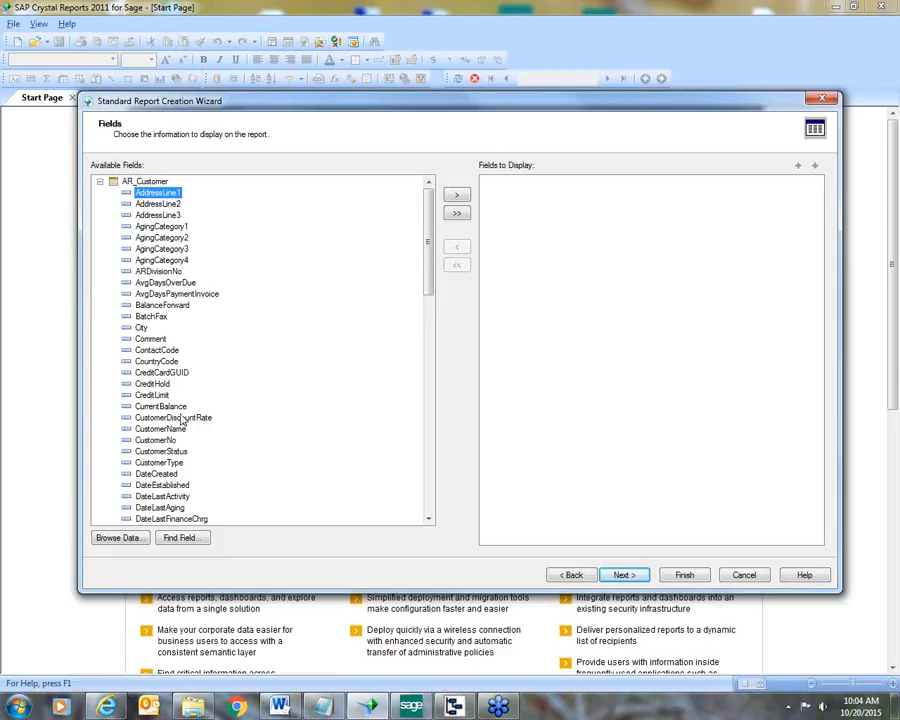
click(152, 395)
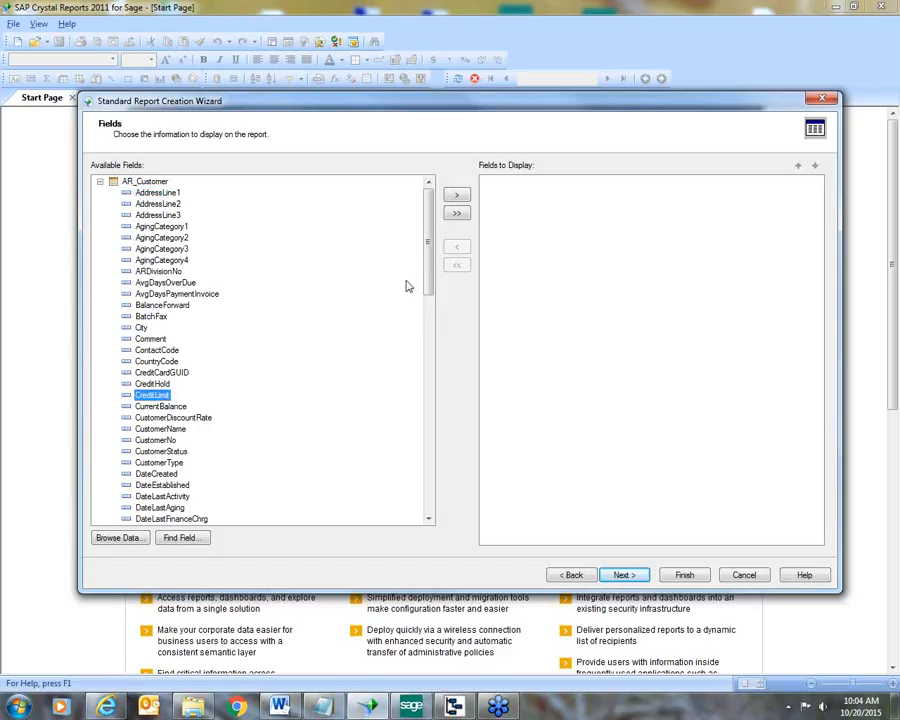
click(454, 197)
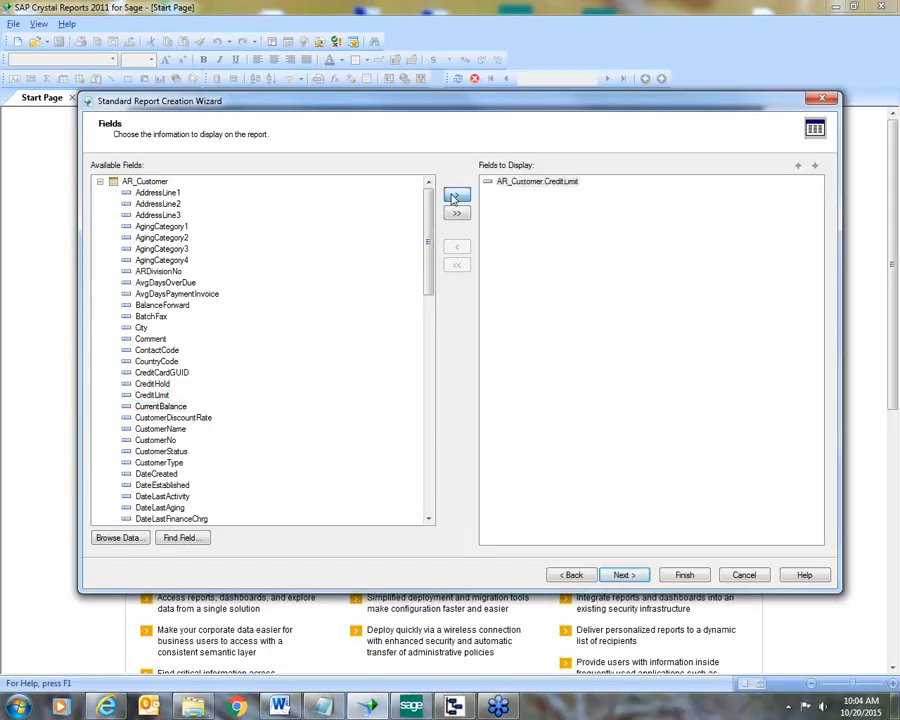
click(165, 429)
click(452, 197)
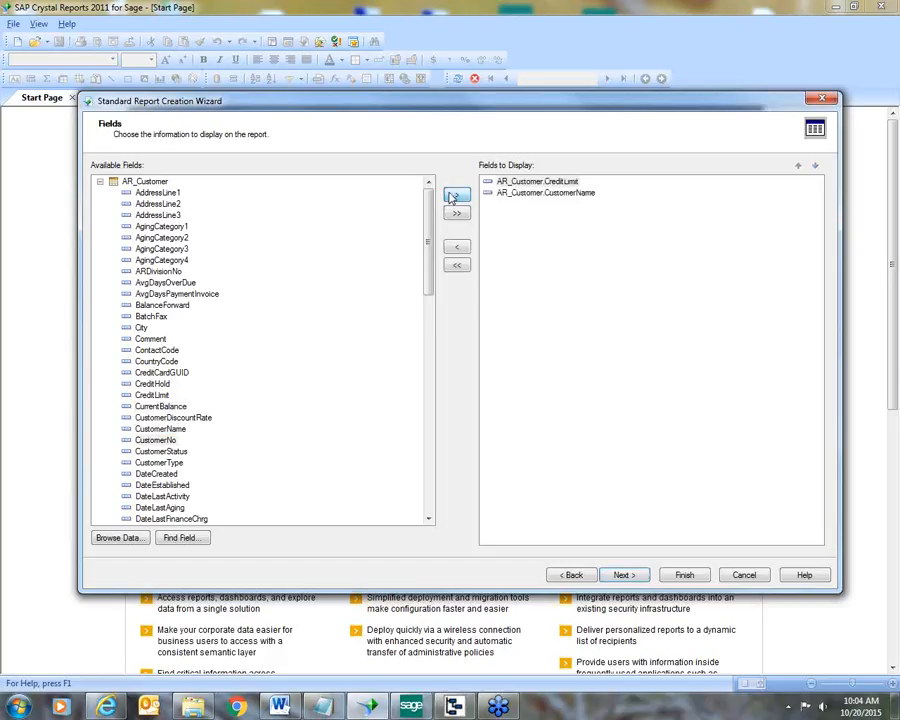
click(453, 196)
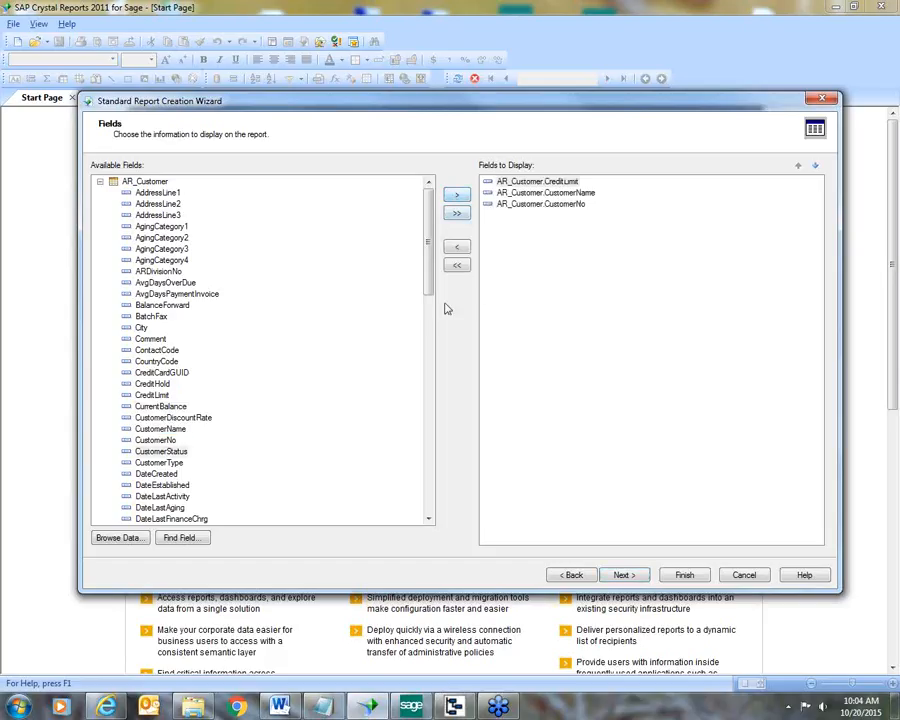
- Add the EmailAddress and PriceLevel fields from AR_Customer to the fields to display
click(428, 519)
drag(428, 519, 428, 519)
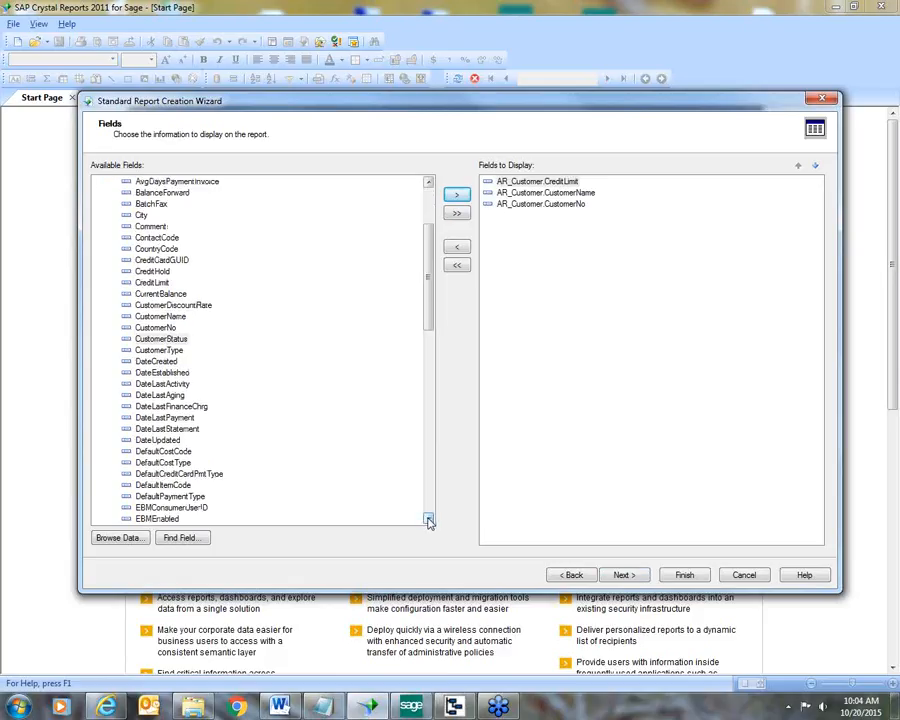
drag(428, 519, 428, 519)
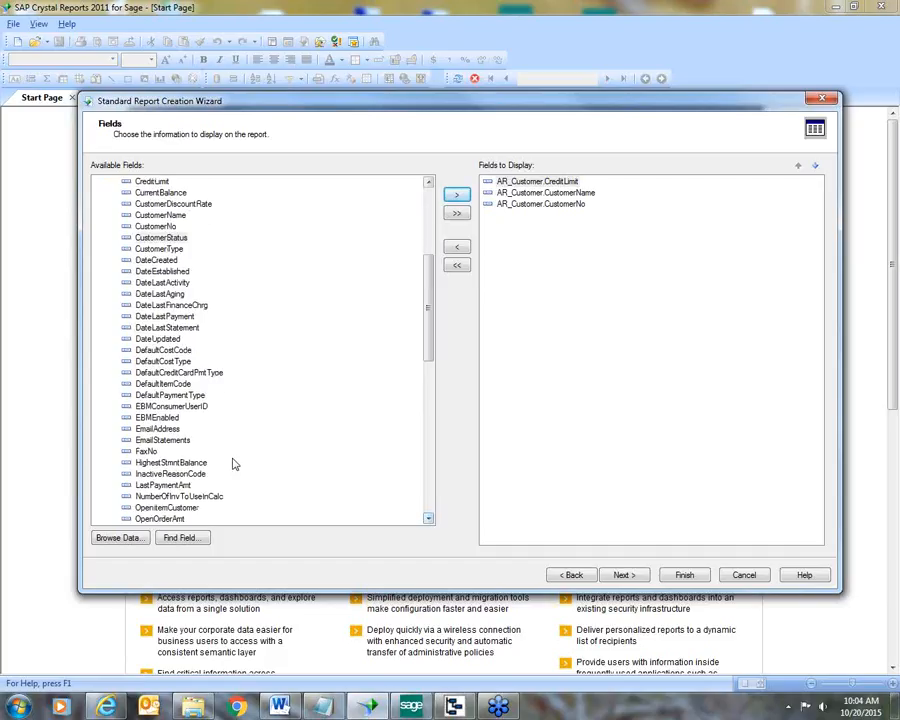
click(170, 430)
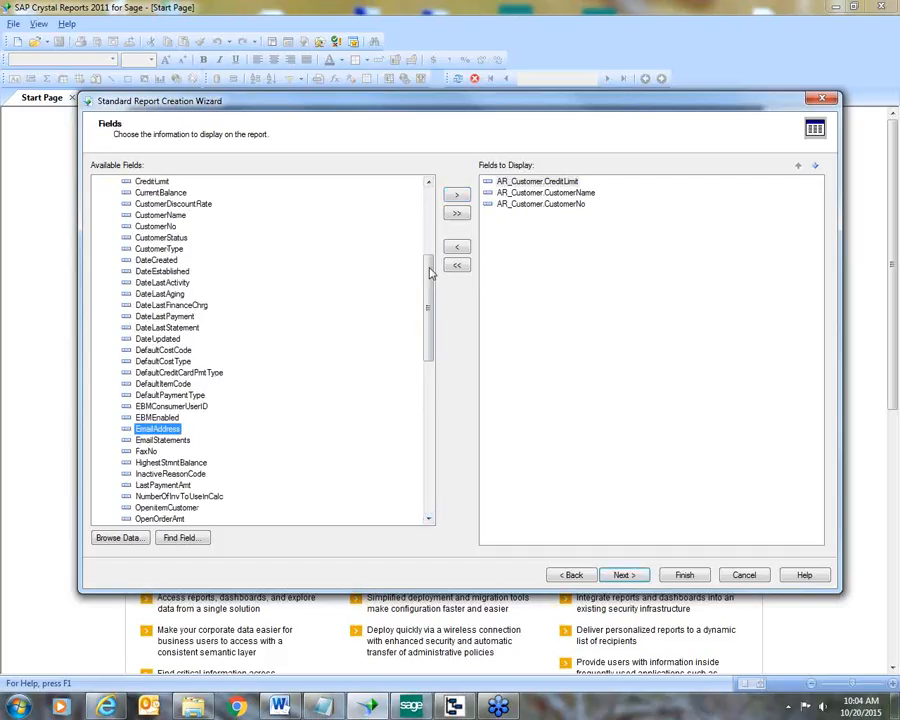
click(457, 195)
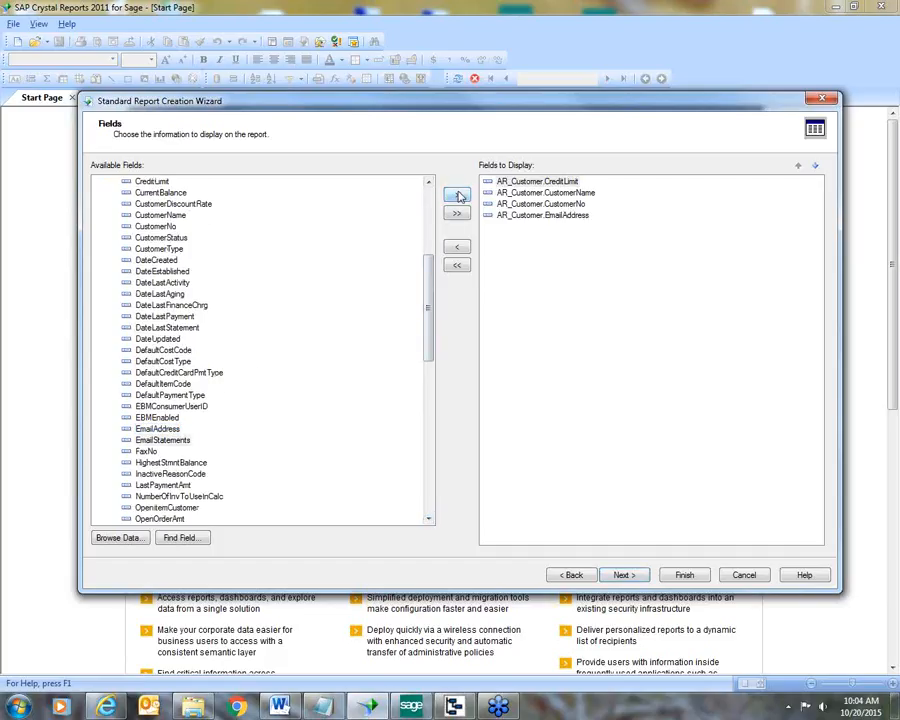
click(428, 519)
drag(428, 519, 428, 519)
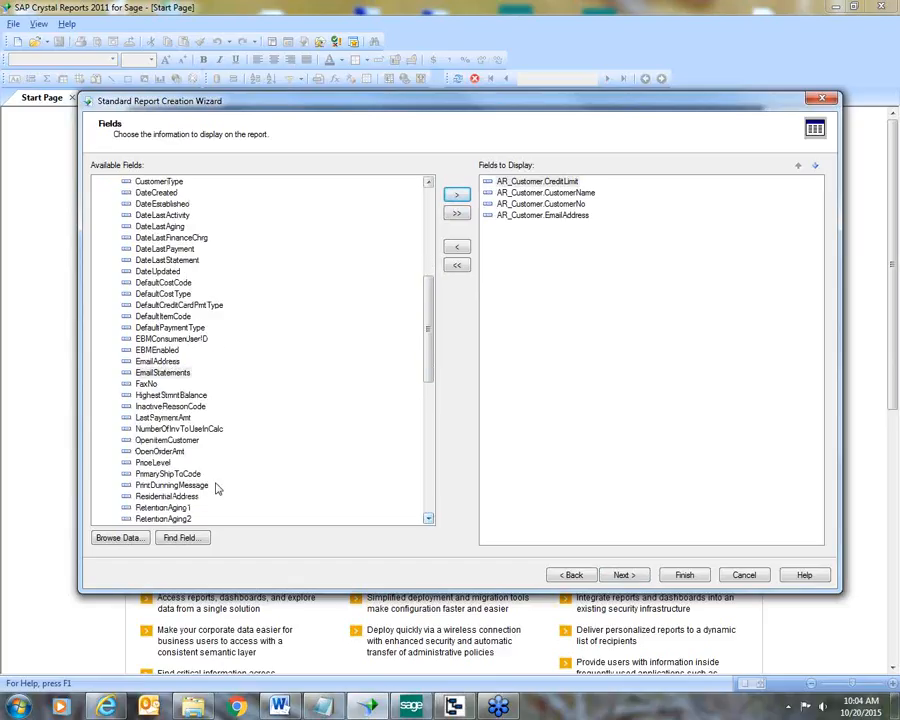
click(153, 462)
click(457, 195)
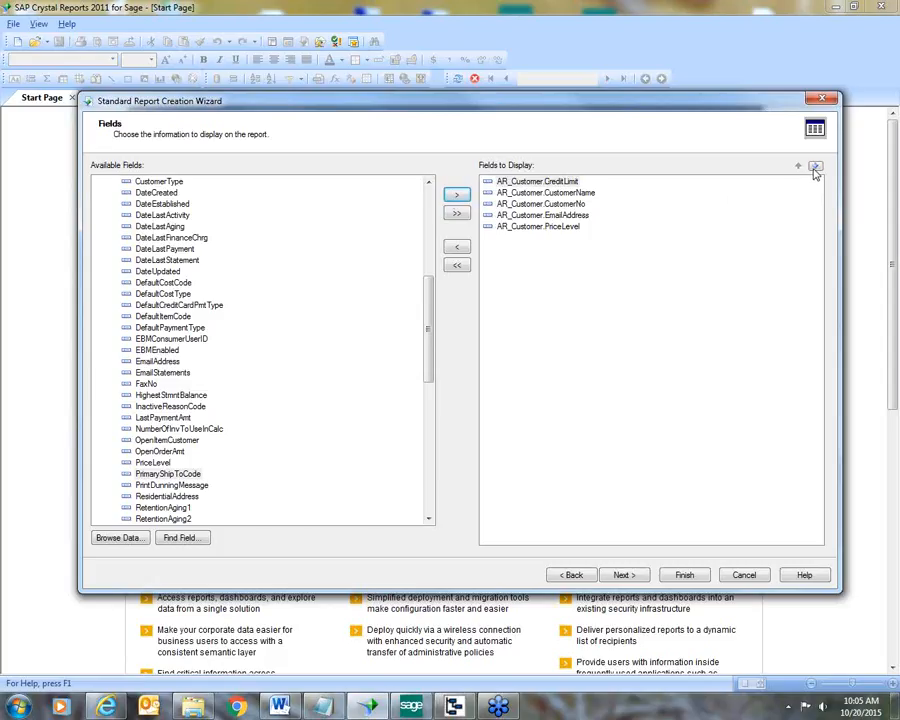
- Reorder the display fields by moving CreditLimit below EmailAddress and CustomerNo above CustomerName
click(545, 181)
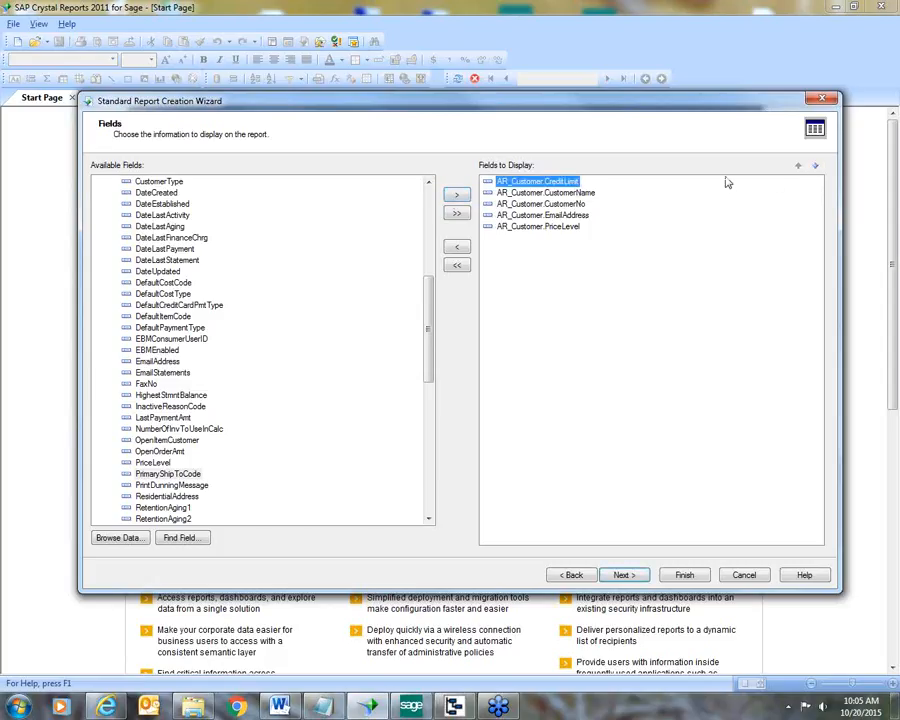
click(815, 166)
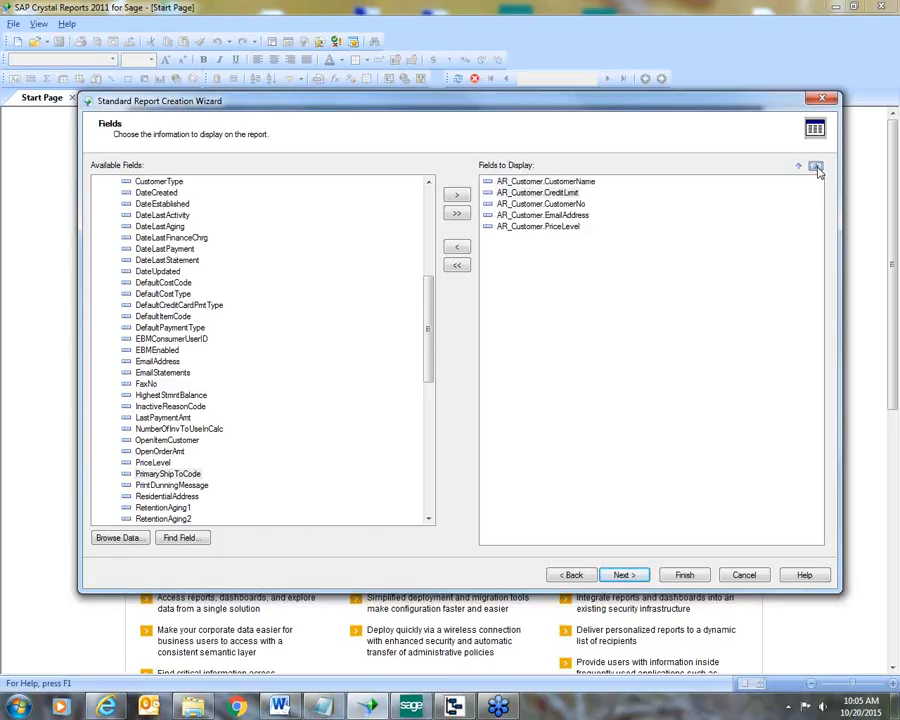
click(816, 167)
click(816, 167)
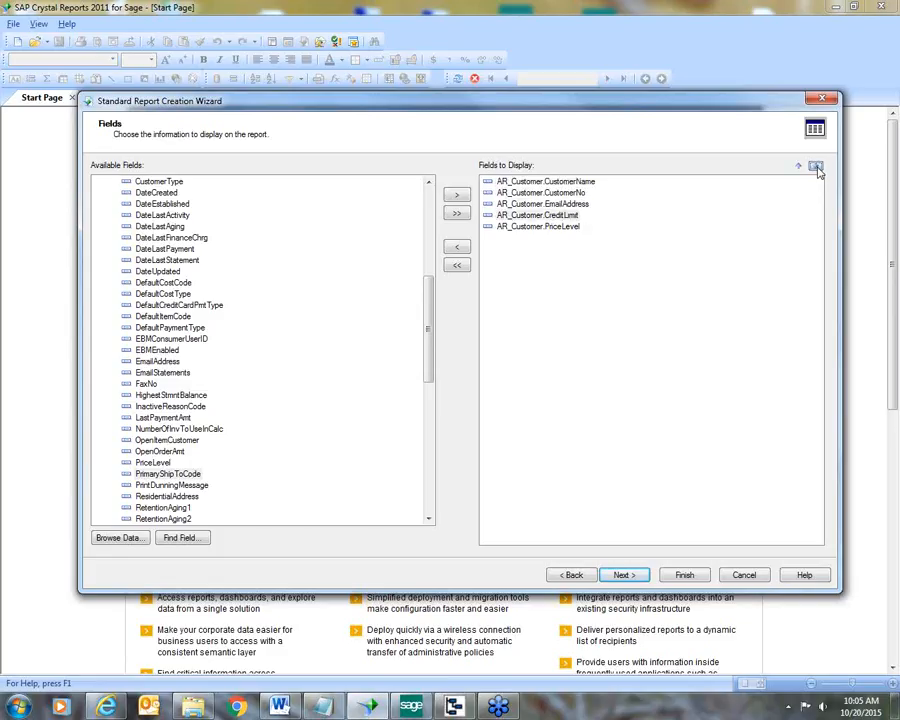
click(557, 195)
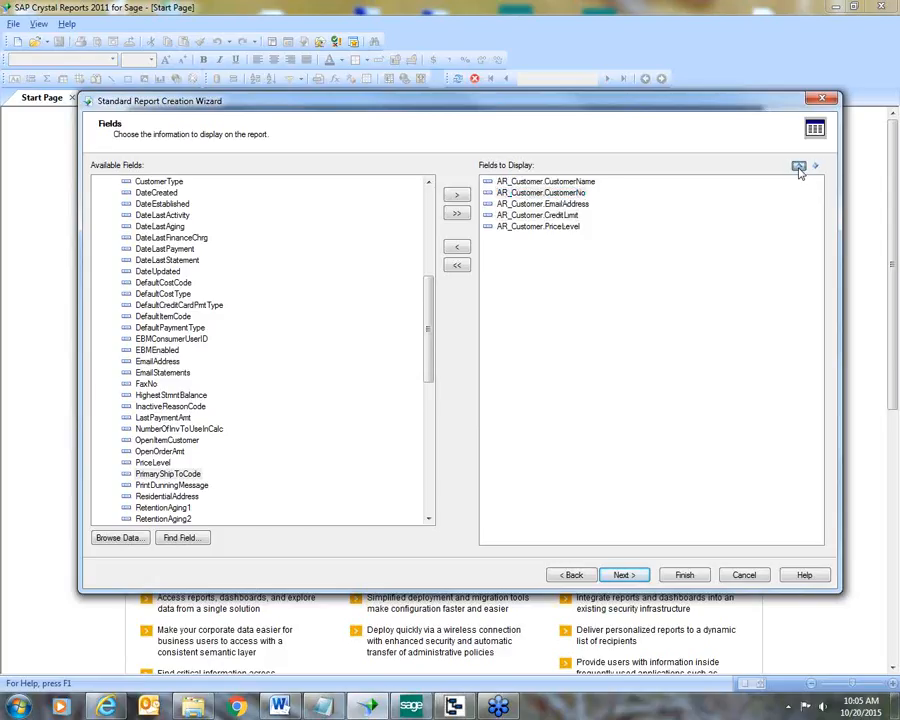
click(799, 168)
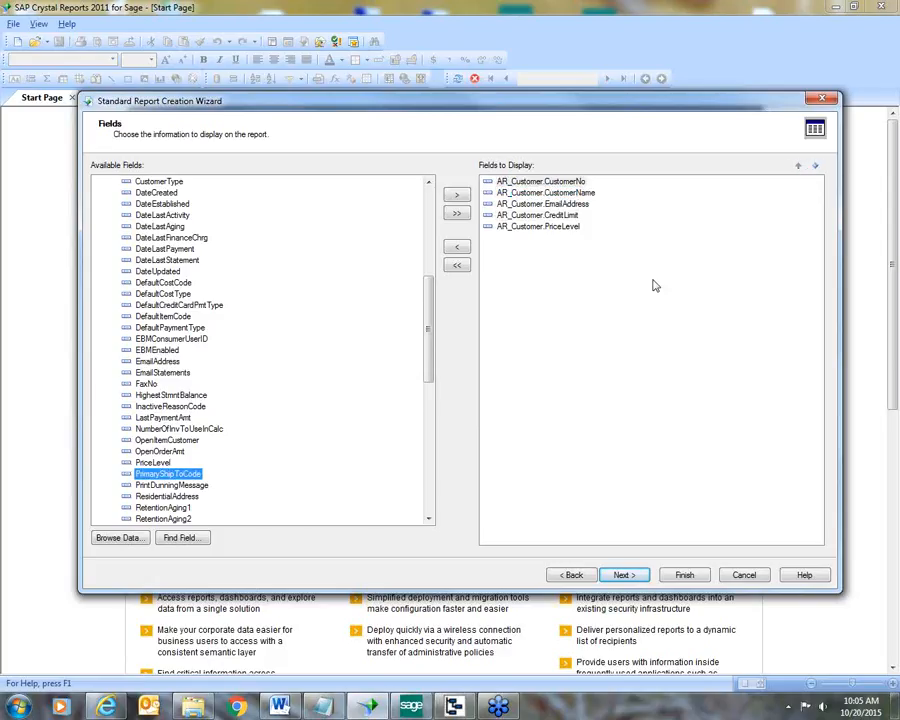
- Leave grouping and record selection empty and finish the wizard to generate the report preview
click(620, 578)
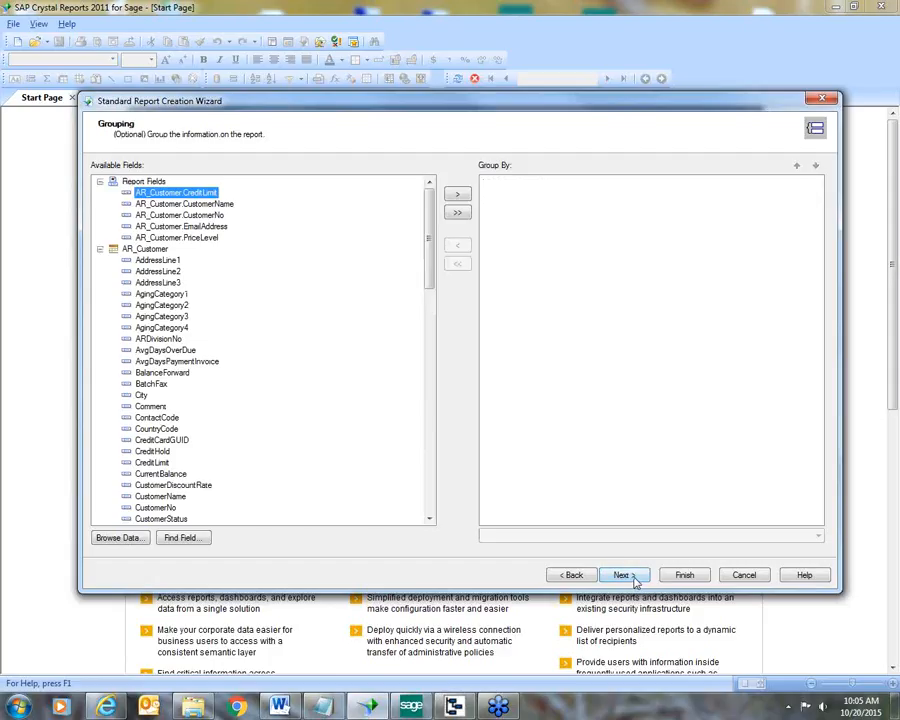
click(632, 578)
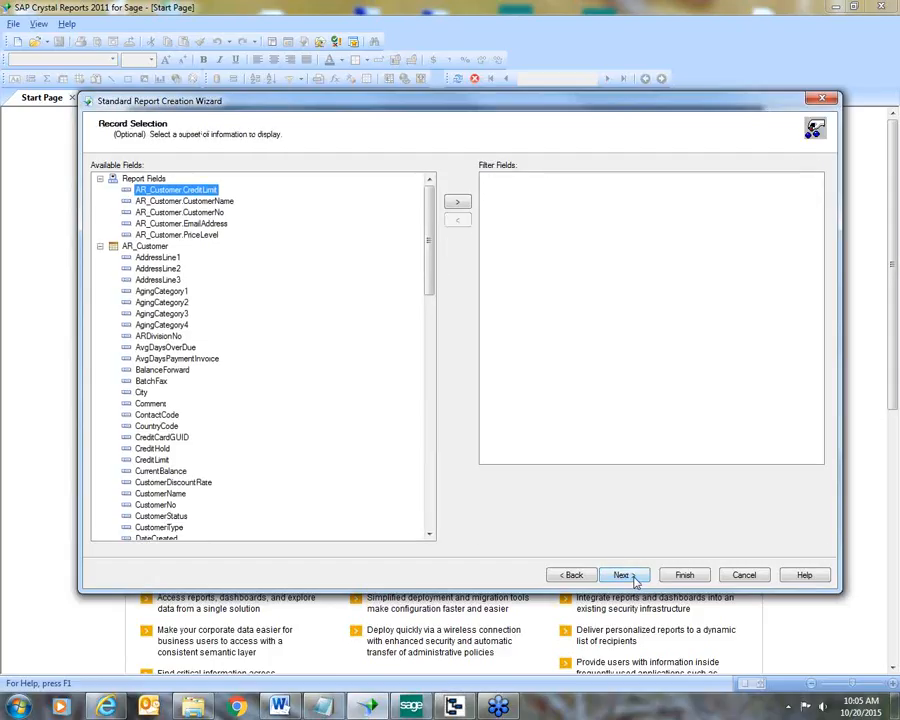
click(684, 576)
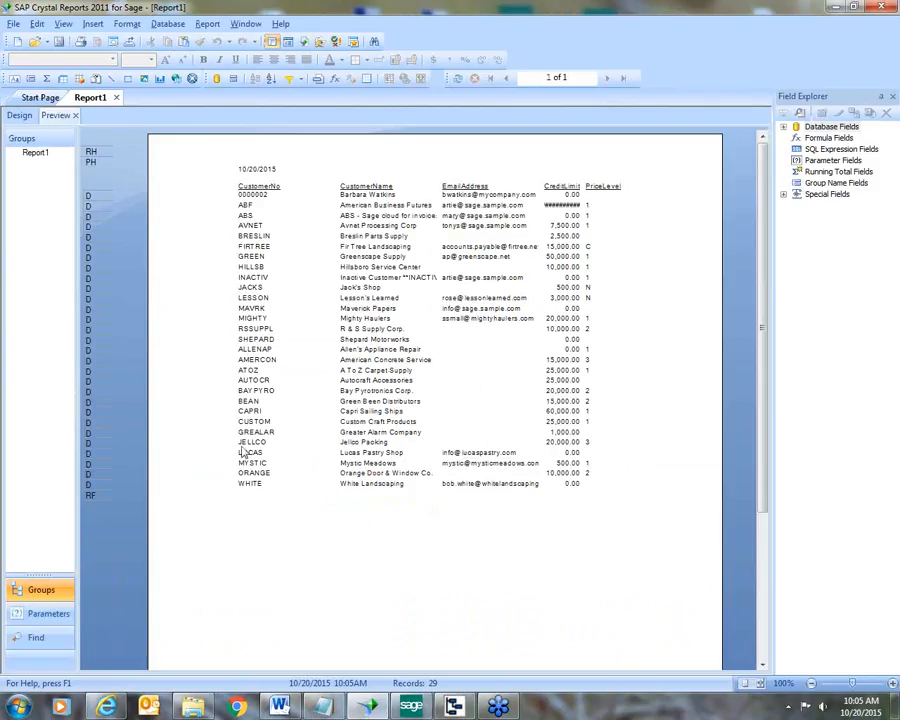
click(486, 277)
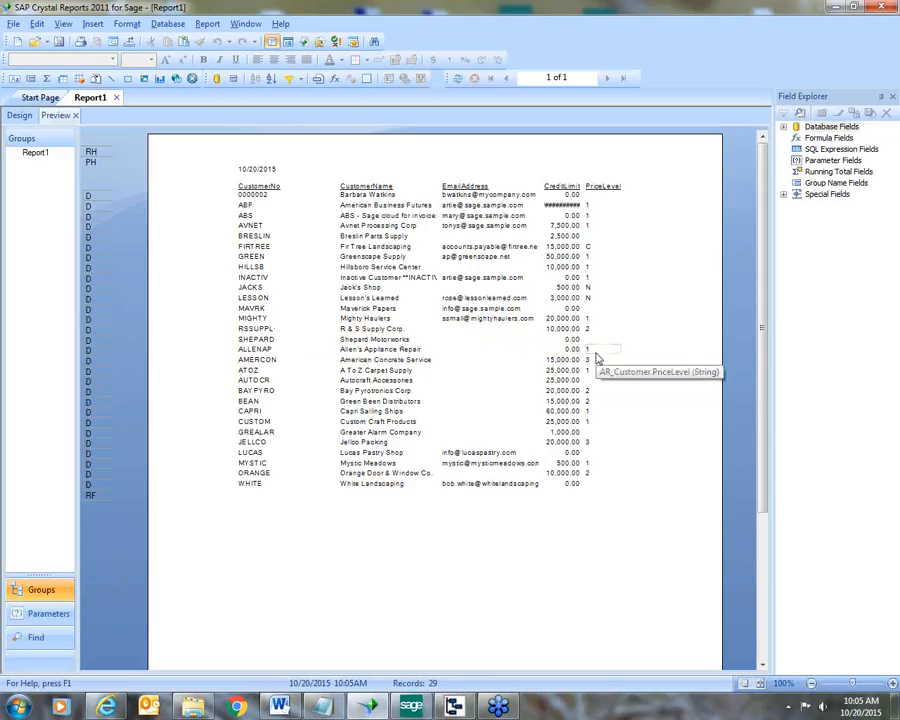
- Switch the report to its design layout and check the CustomerNo field in the Details section
click(20, 116)
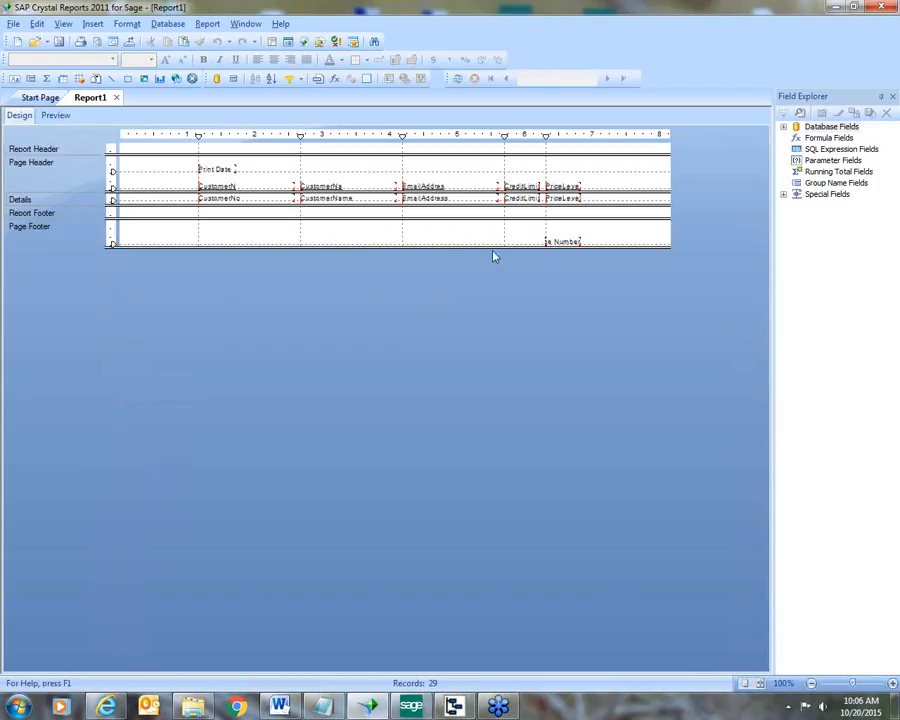
click(251, 200)
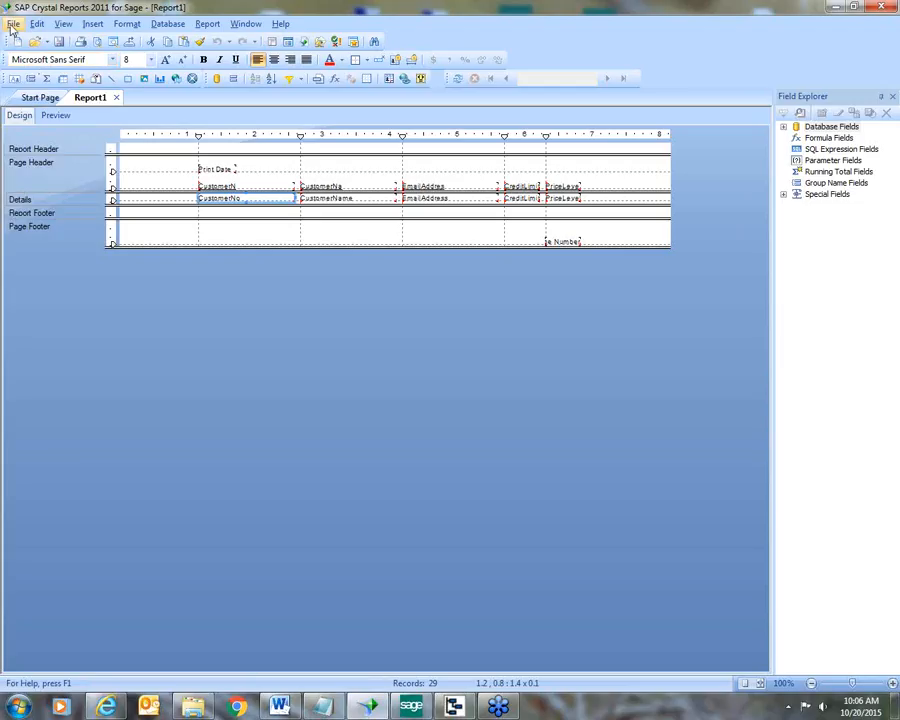
click(595, 204)
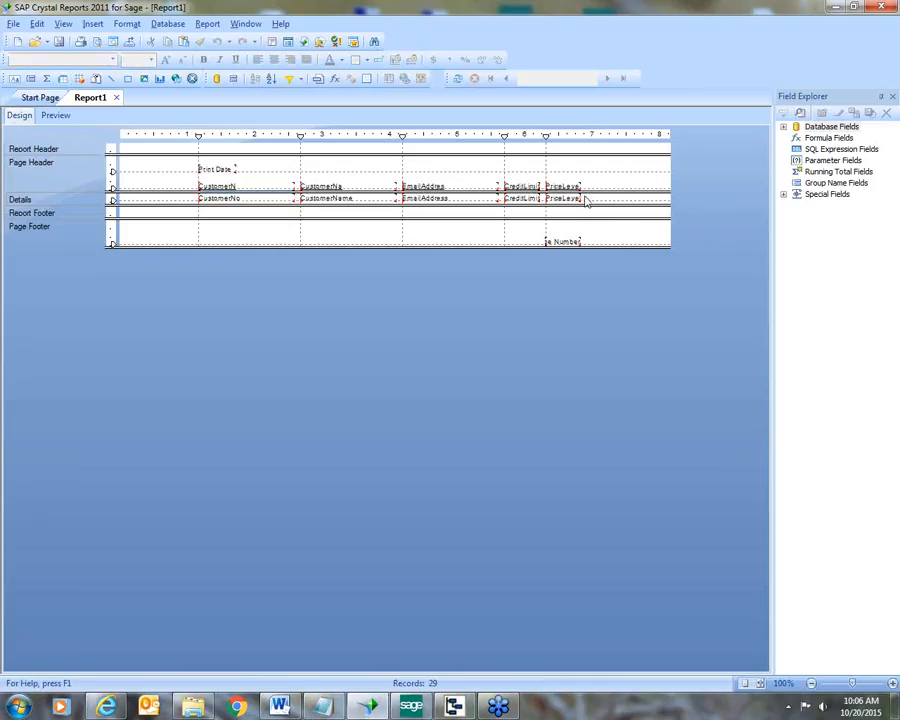
- Try font size 10 on all column headings and detail fields, set it back to 8 and close the formatting
drag(584, 204, 202, 188)
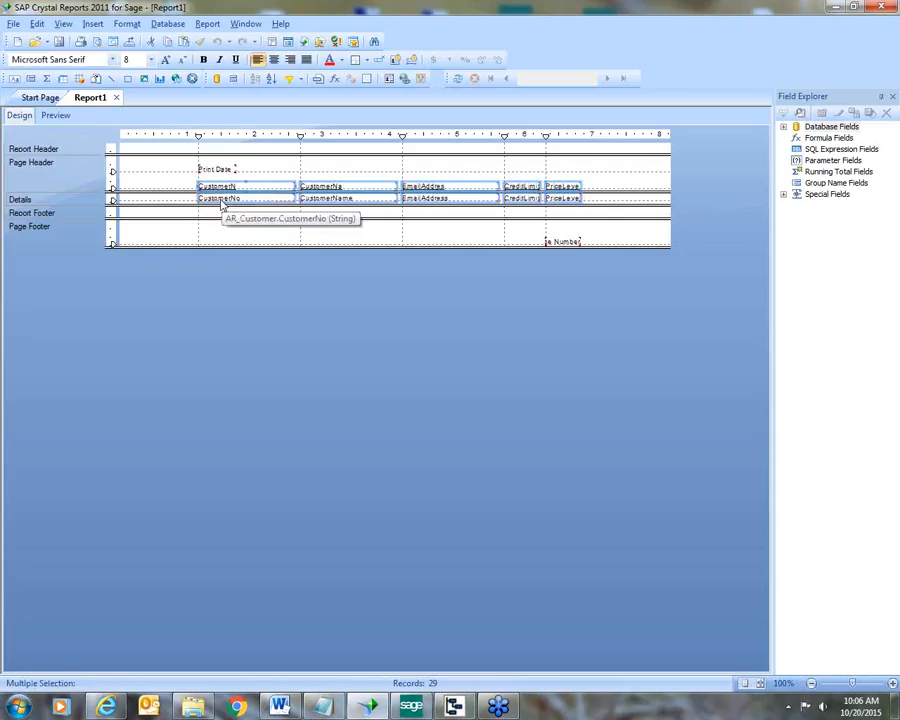
right_click(221, 205)
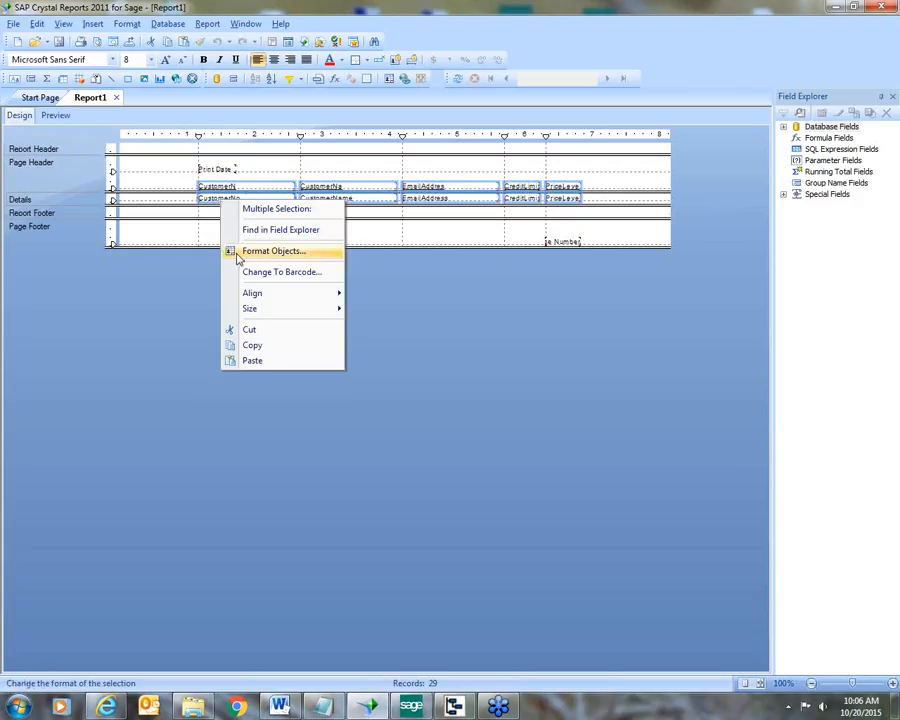
click(236, 250)
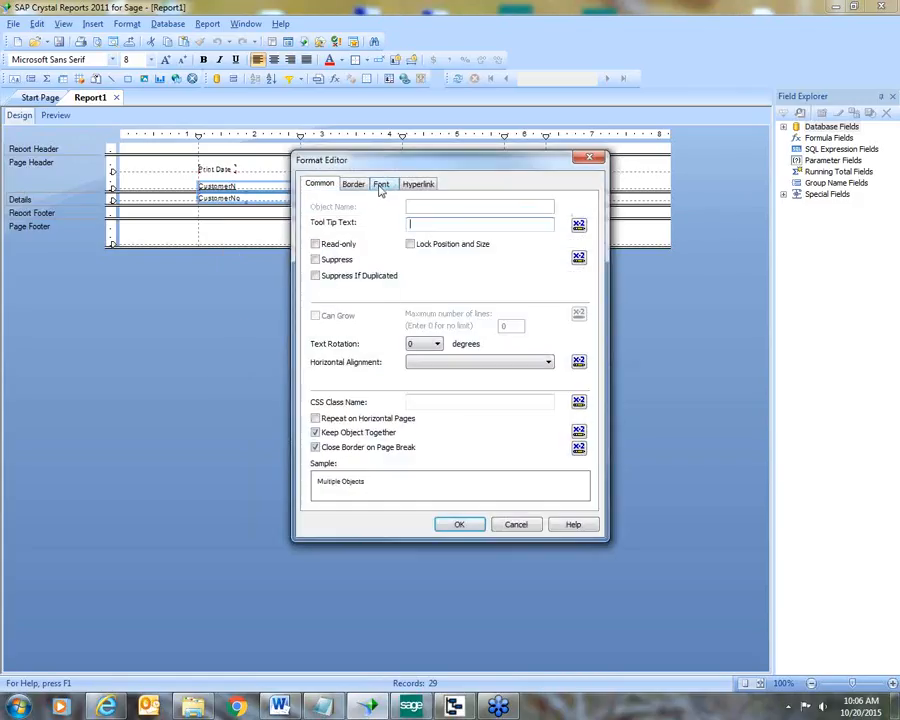
click(381, 184)
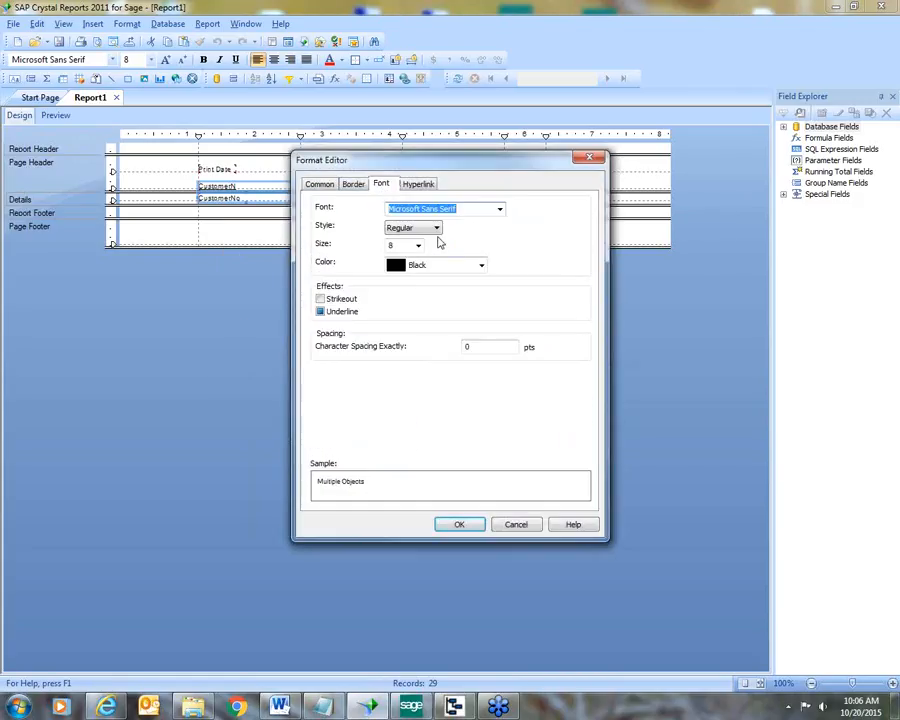
click(418, 246)
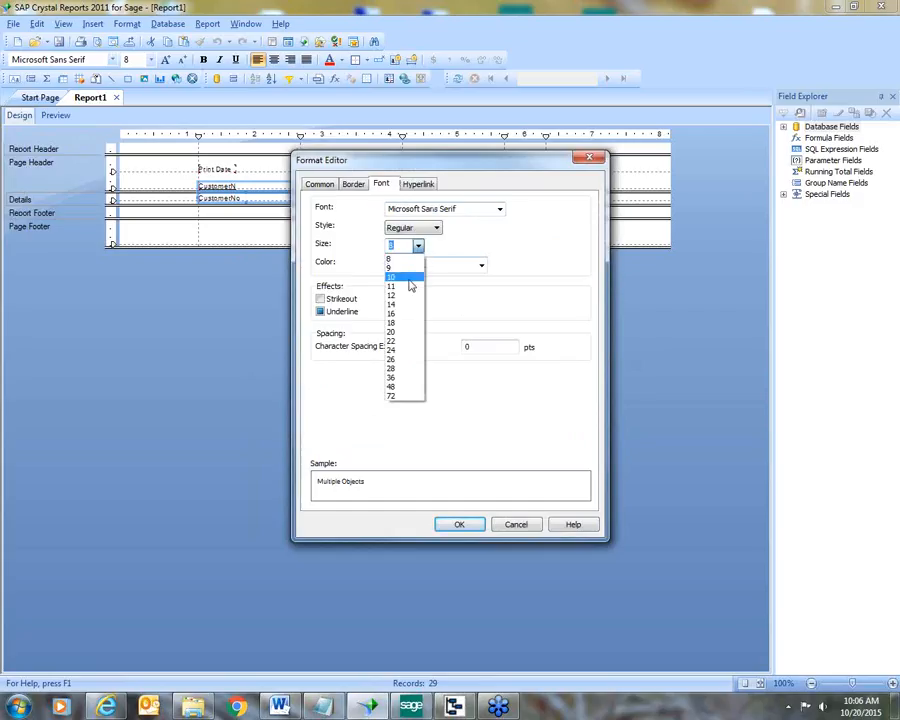
click(409, 278)
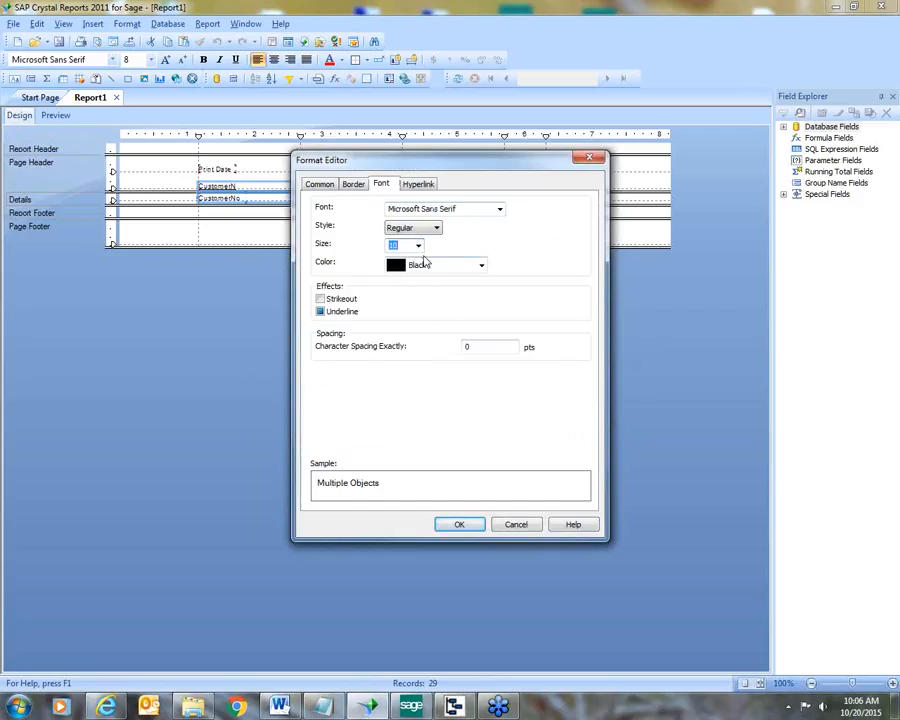
click(416, 246)
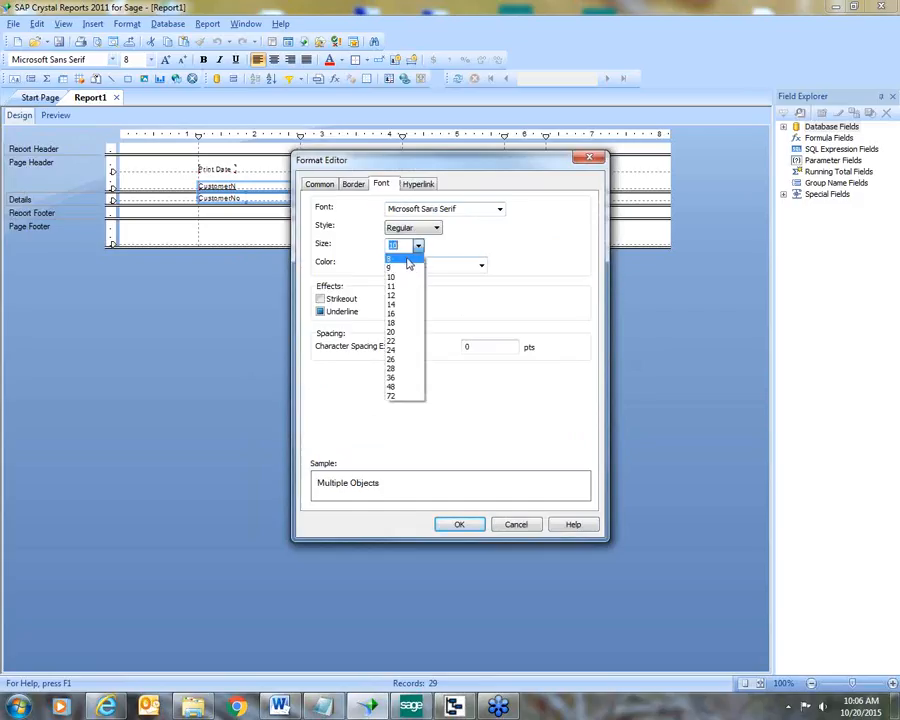
click(411, 261)
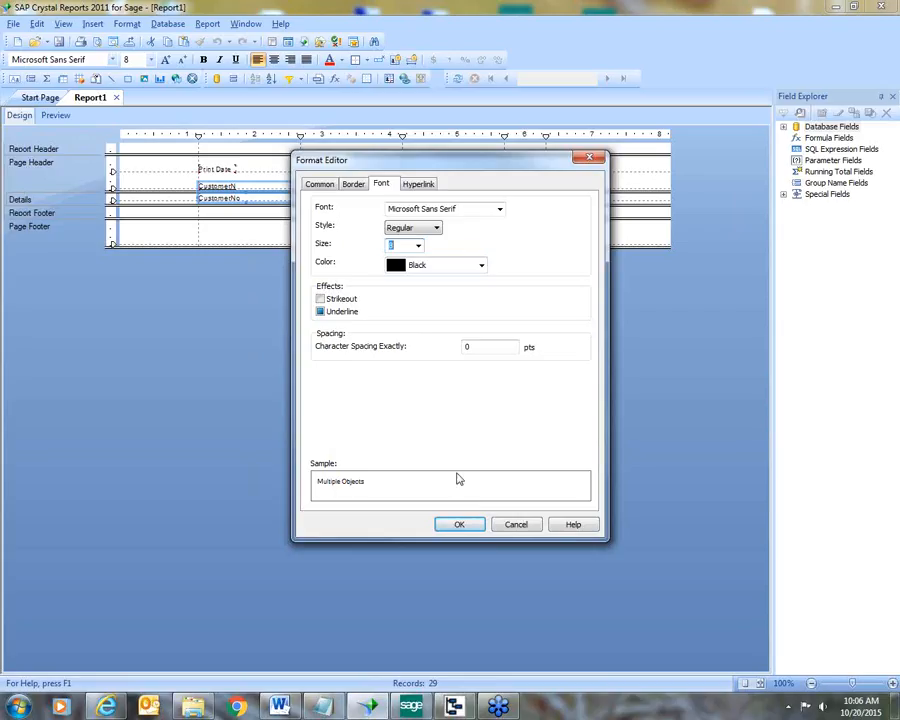
click(467, 528)
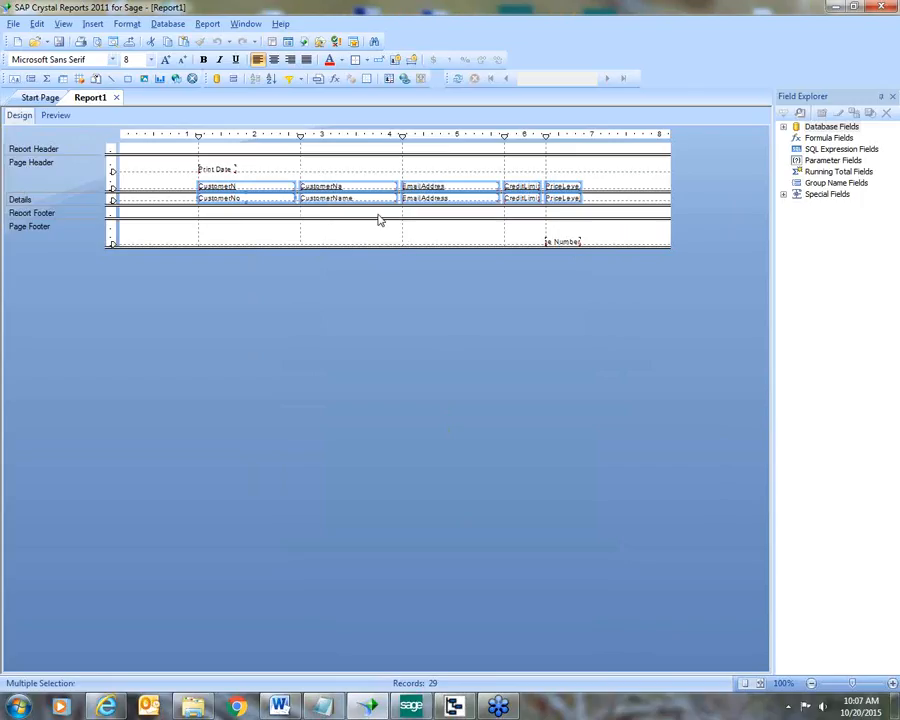
click(616, 210)
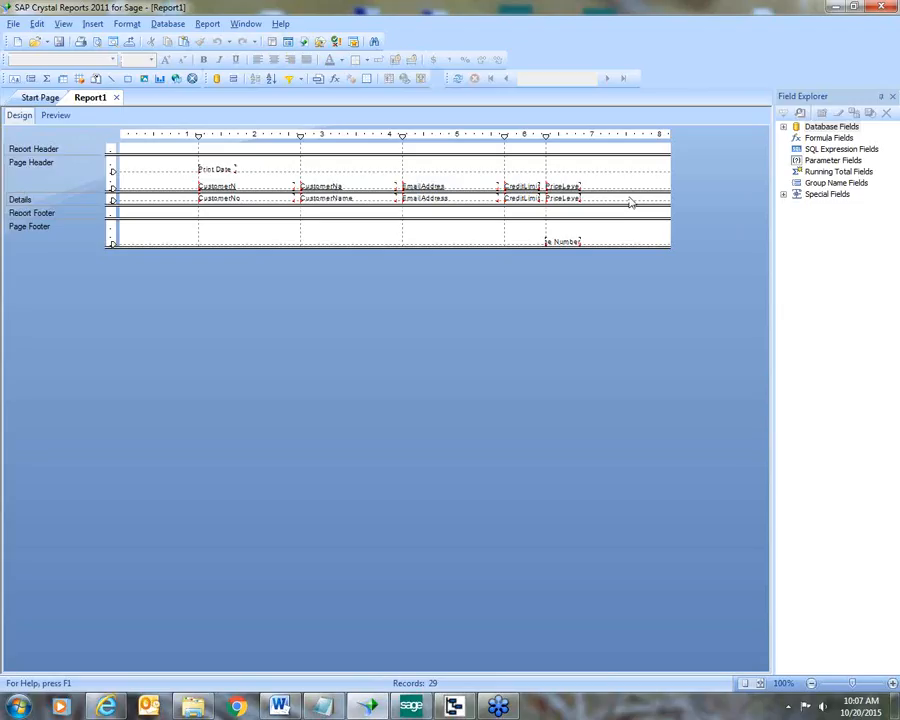
- Create a new formula field named CustomerPhone and open it in the formula editor
right_click(834, 140)
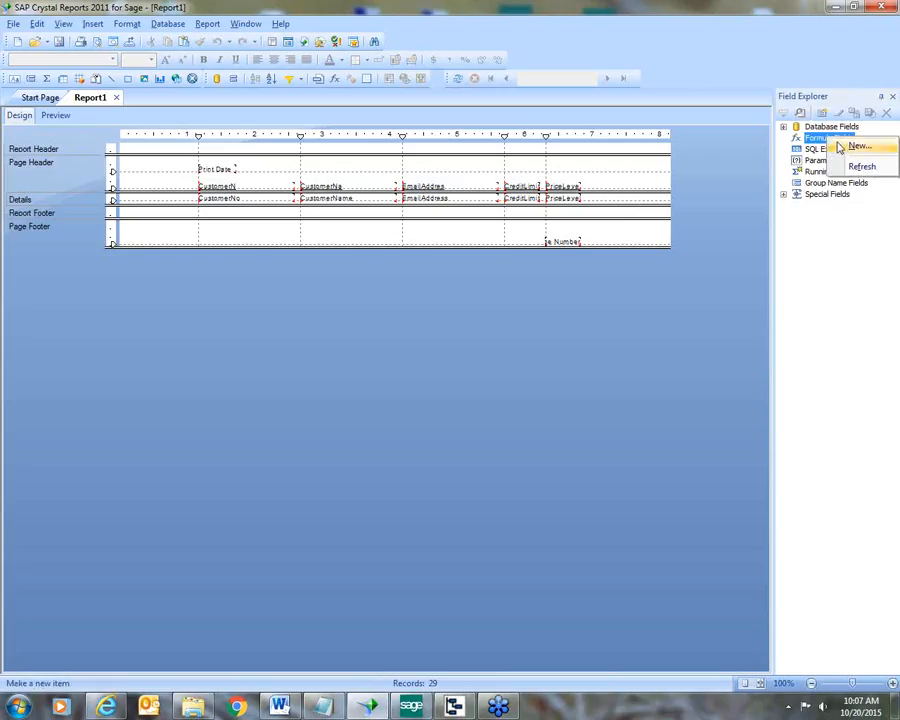
click(845, 147)
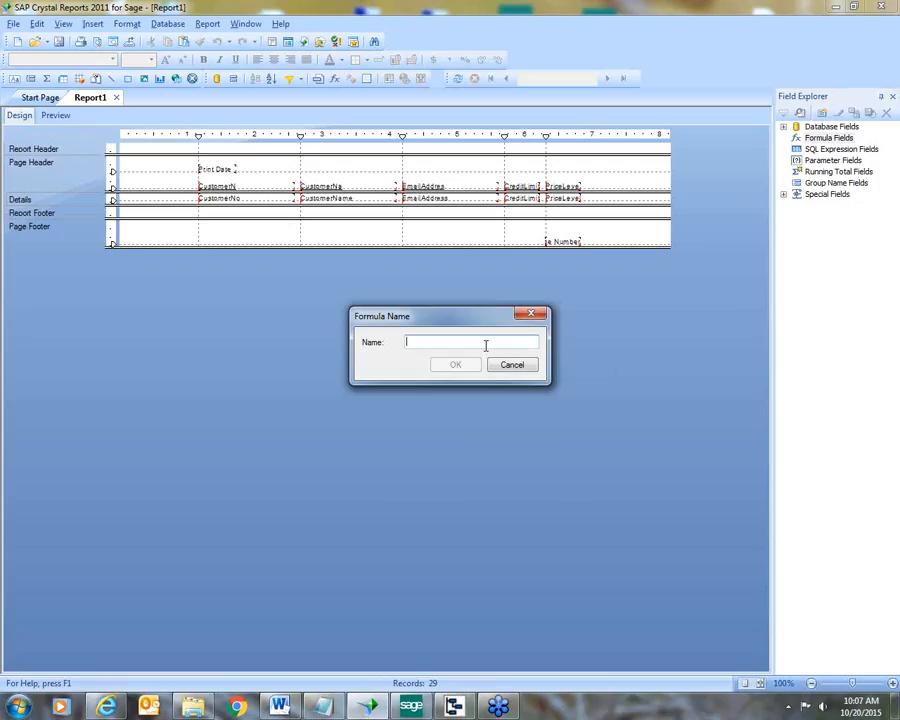
text(C)
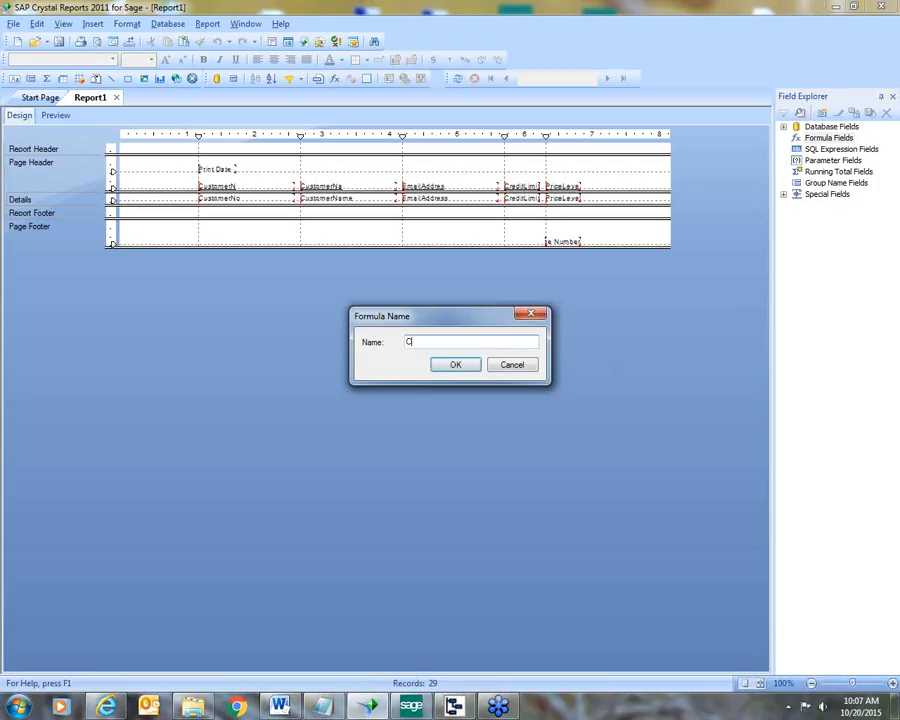
text(ustomerPhone)
key(Return)
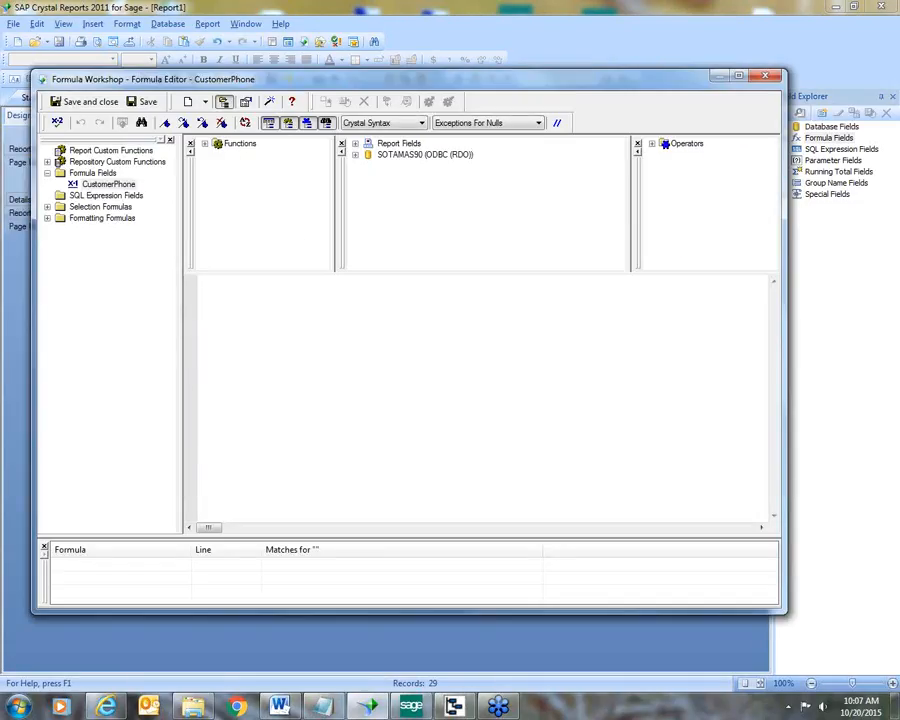
- Enter the formula: if {AR_Customer.TelephoneExt} = " " then {AR_Customer.TelephoneNo} else {AR_Customer.TelephoneNo} + " X " + {AR_Customer.TelephoneExt}
click(320, 706)
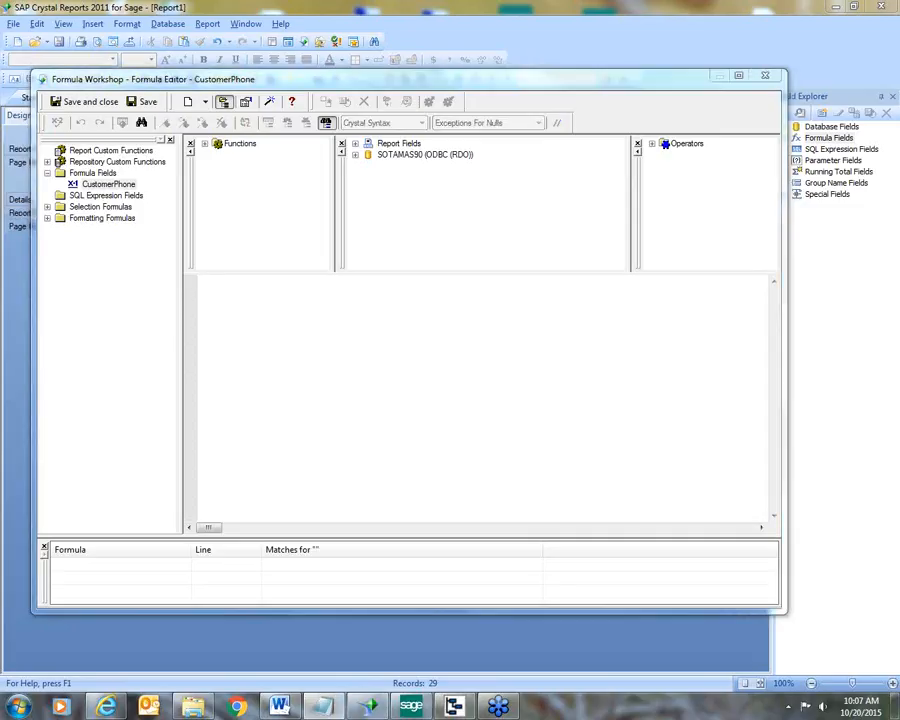
click(229, 295)
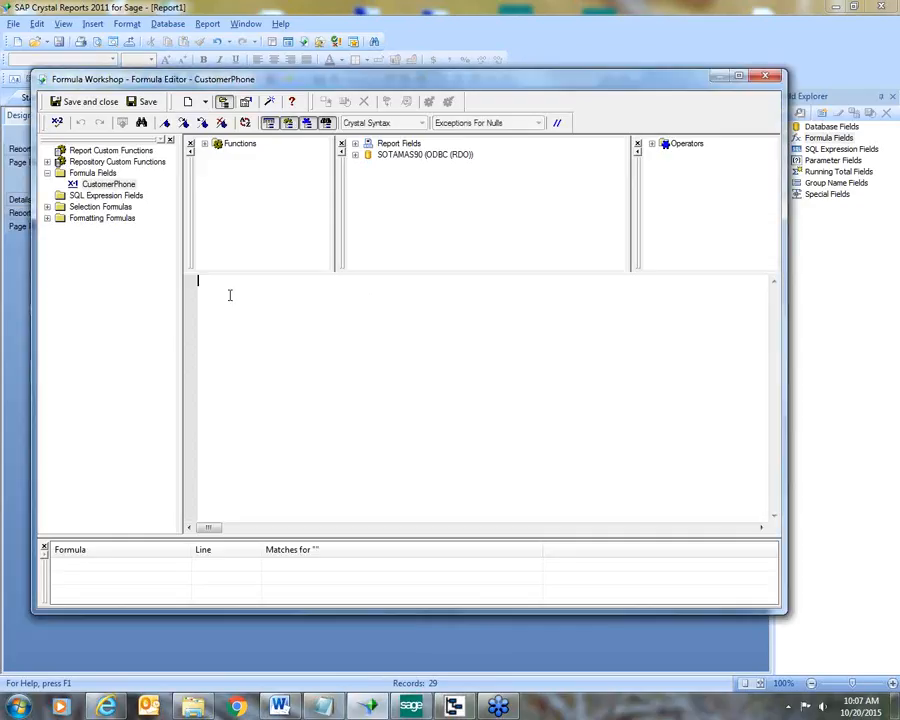
text(if {AR_Customer.TelephoneExt} = " " then {AR_Customer.TelephoneNo} else {AR_Customer.TelephoneNo} + " X " + {AR_Customer.TelephoneExt})
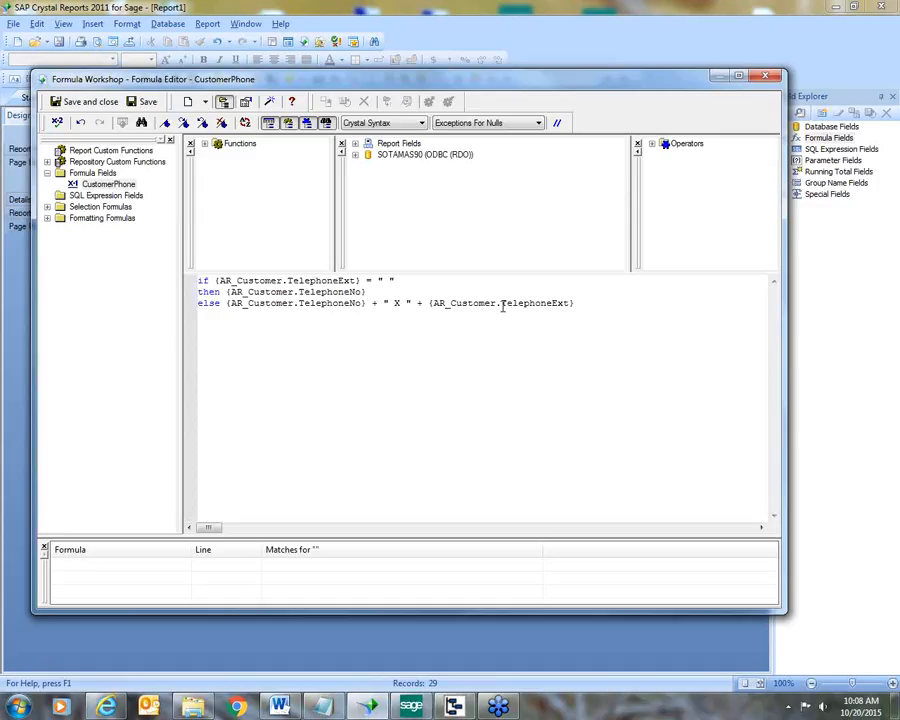
- Set the CustomerPhone formula to use Default Values For Nulls, and save and close it
click(513, 123)
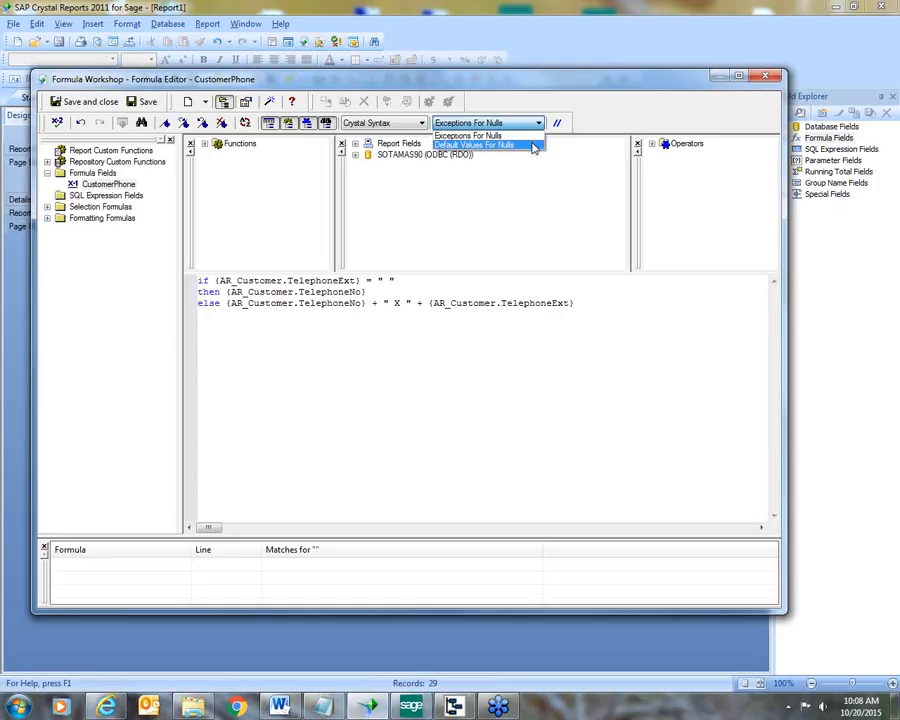
click(533, 146)
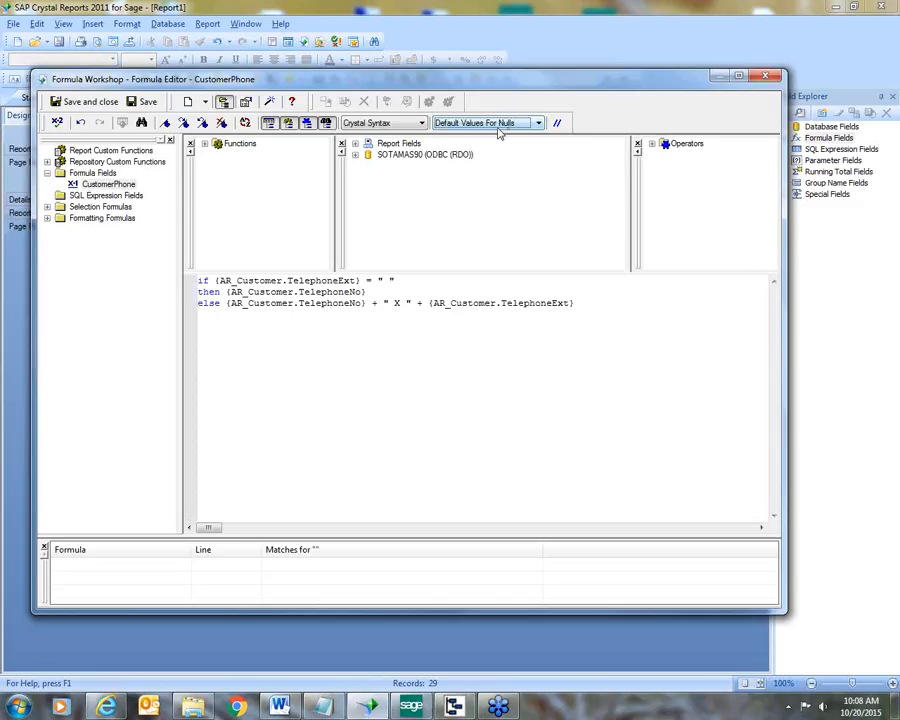
click(92, 102)
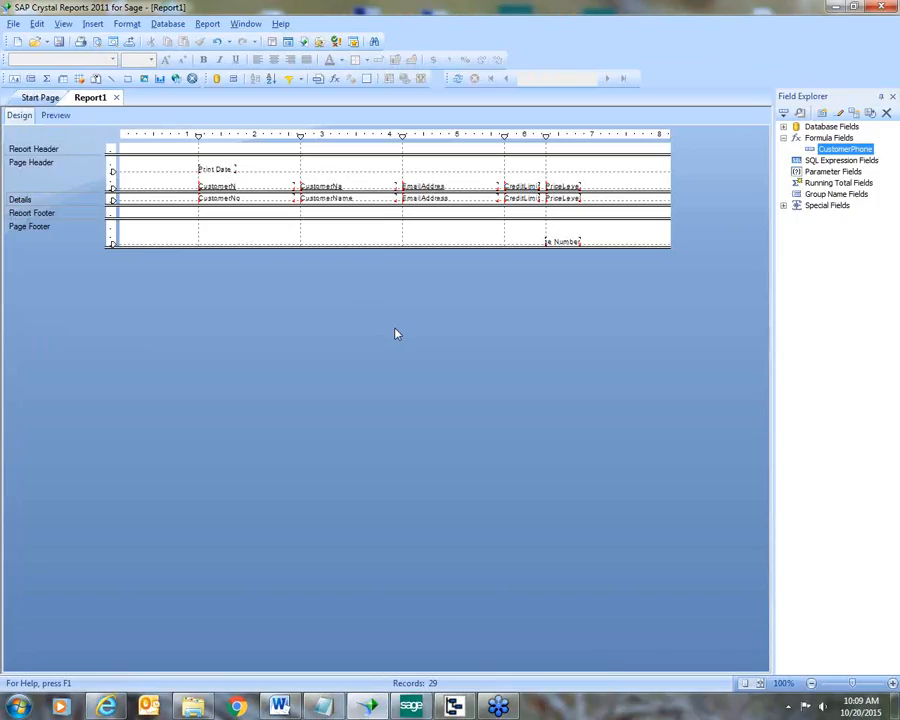
- Create a new formula field named SalespersonPhone and open it in the formula editor
right_click(824, 140)
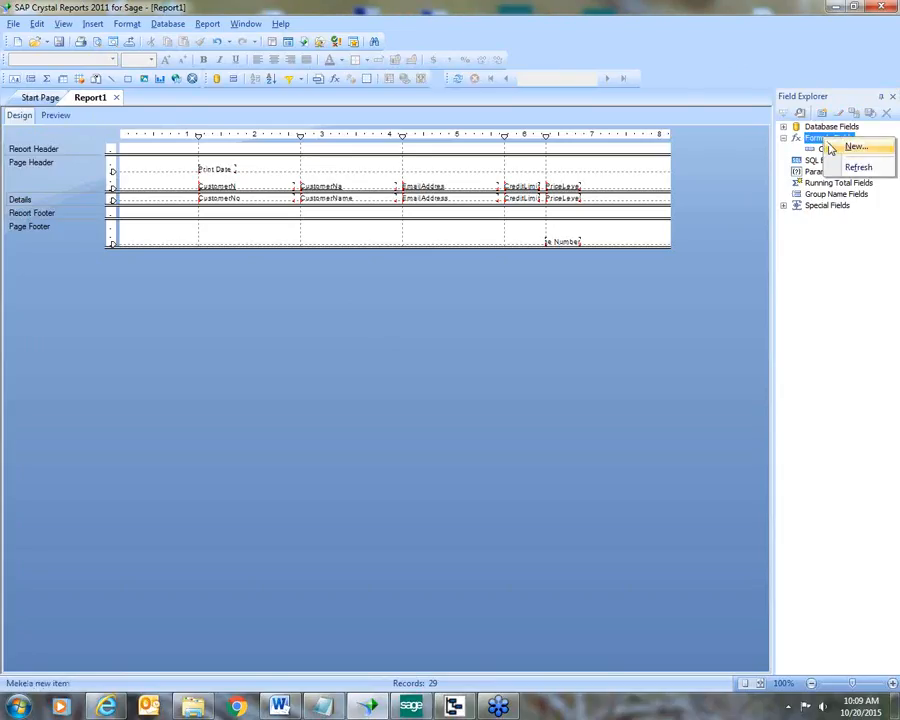
click(855, 147)
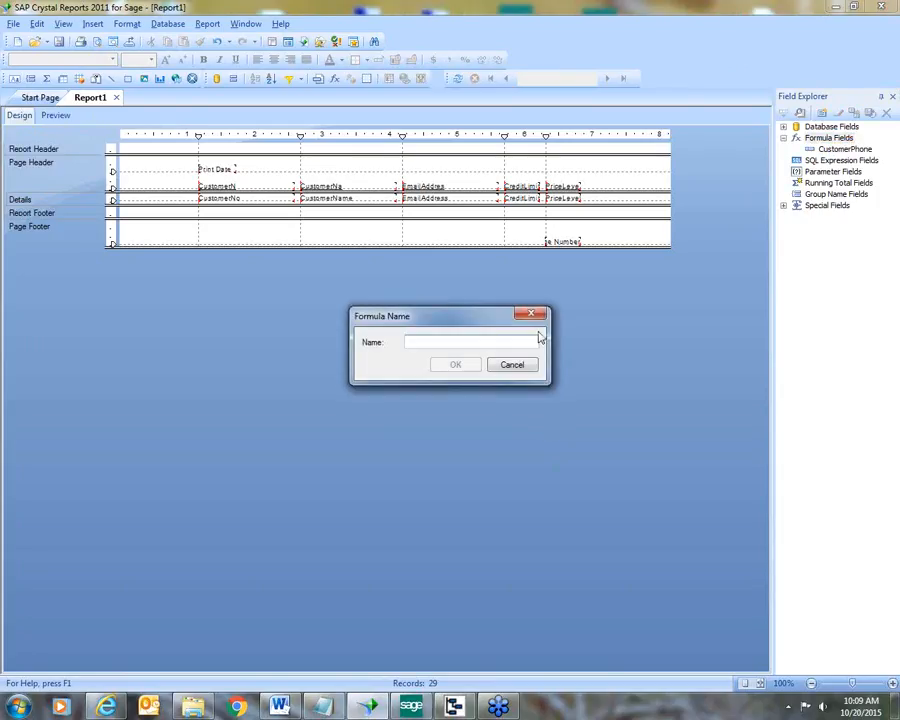
text(Sales)
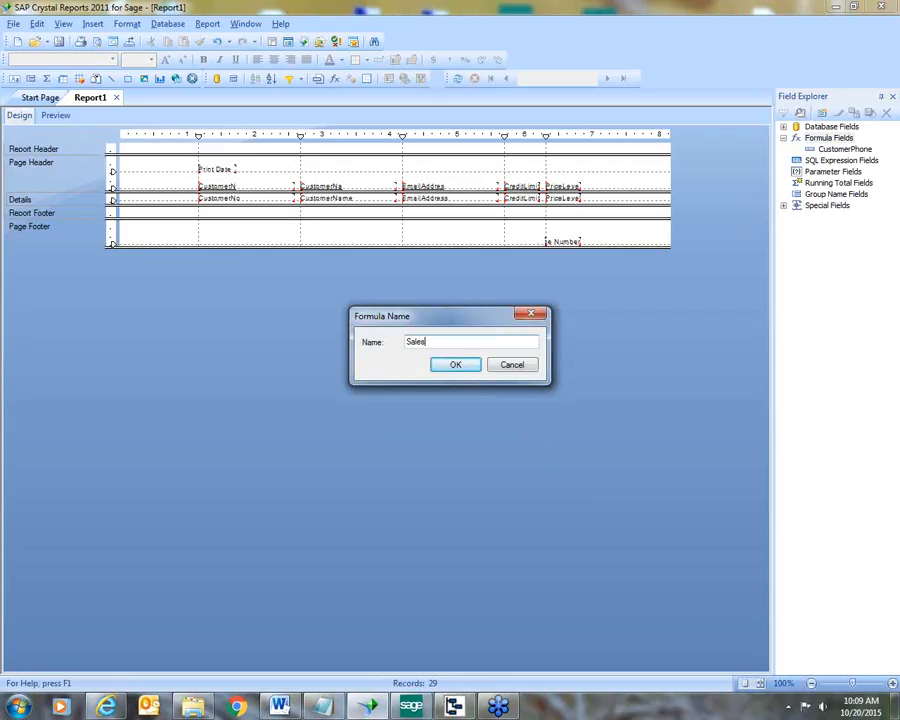
text(personPhone)
click(456, 366)
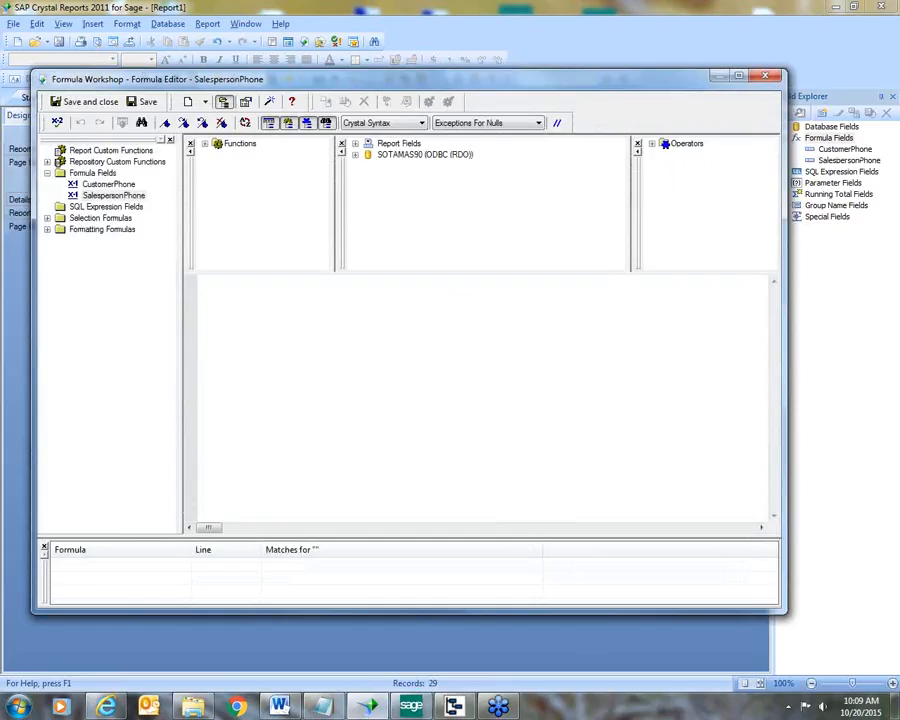
- Enter and save: if {AR_Salesperson.TelephoneExt} = " " then {AR_Salesperson.TelephoneNo} else {AR_Salesperson.TelephoneNo} + " X " + {AR_Salesperson.TelephoneExt}
key(alt+Tab)
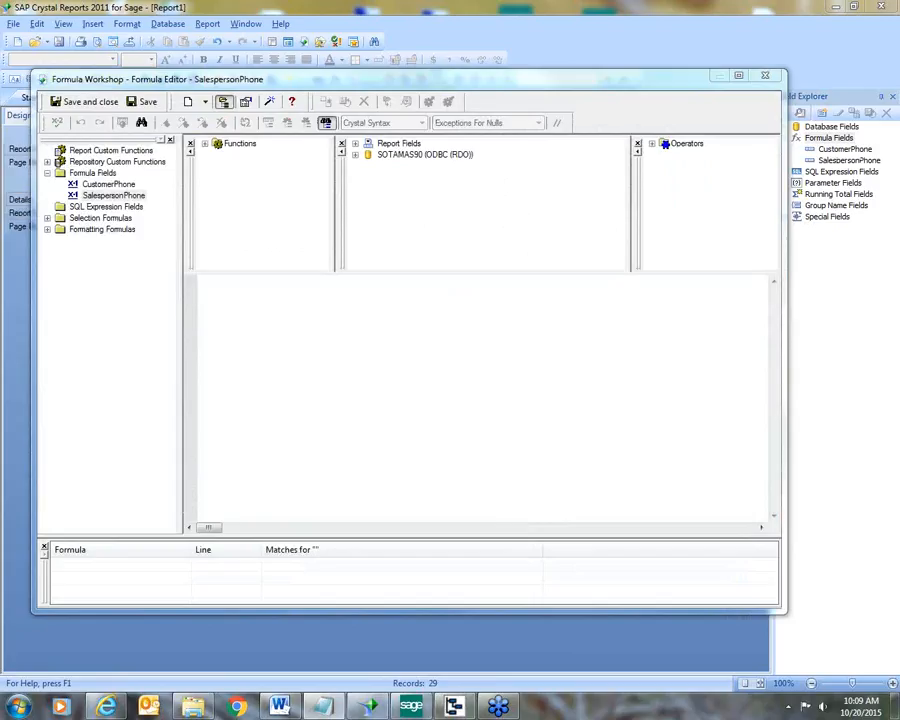
click(268, 293)
text(if {AR_Salesperson.TelephoneExt} = " " then {AR_Salesperson.TelephoneNo} else {AR_Salesperson.TelephoneNo} + " X " + {AR_Salesperson.TelephoneExt})
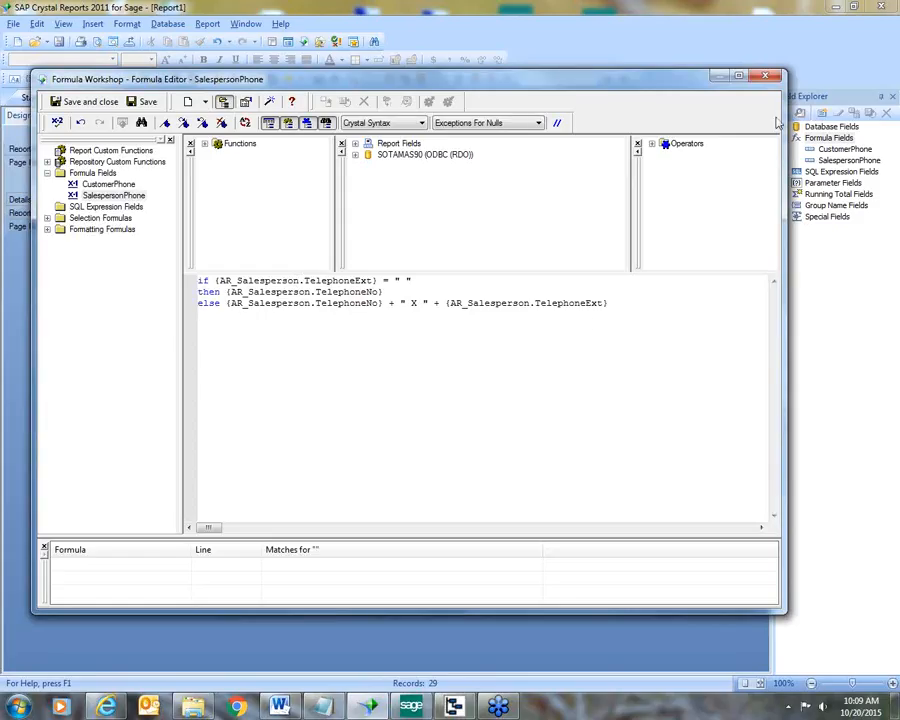
click(80, 101)
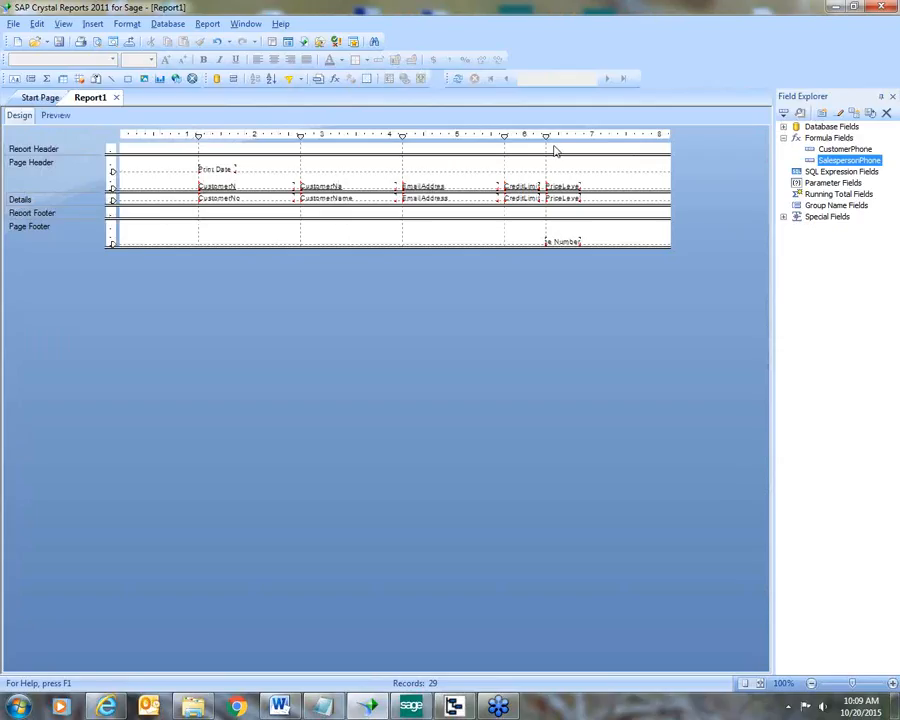
- Create a new formula field named Salesperson and open it in the formula editor
right_click(827, 140)
click(836, 148)
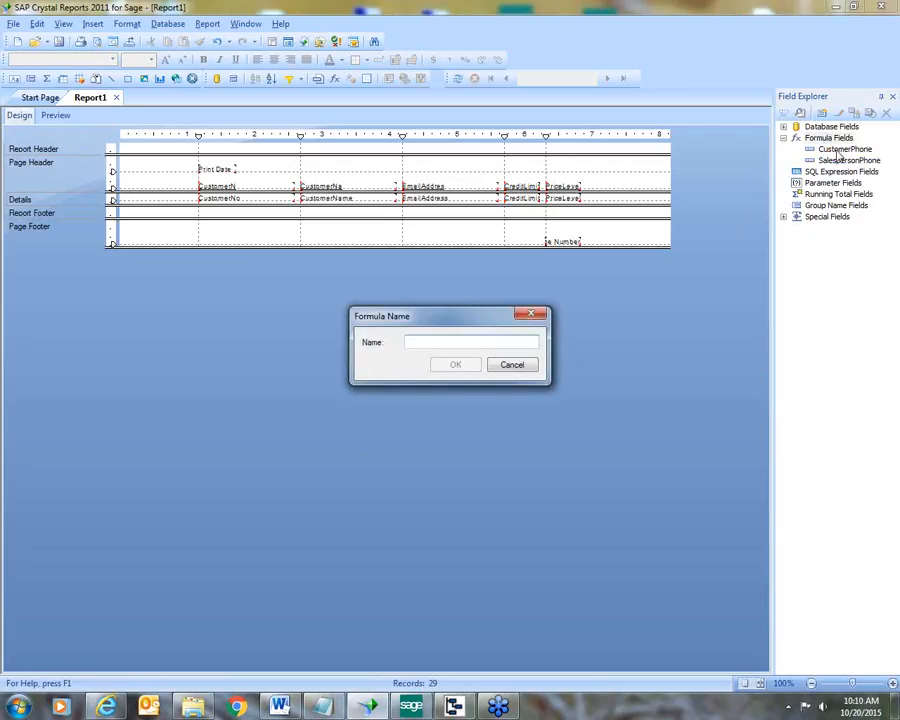
text(Sal)
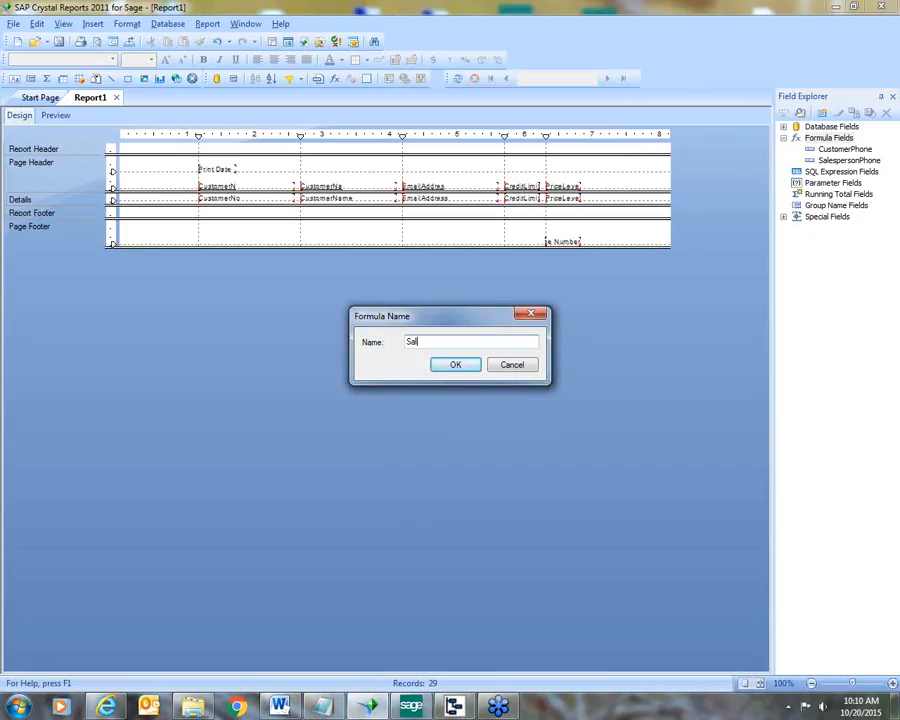
text(esperson)
click(450, 366)
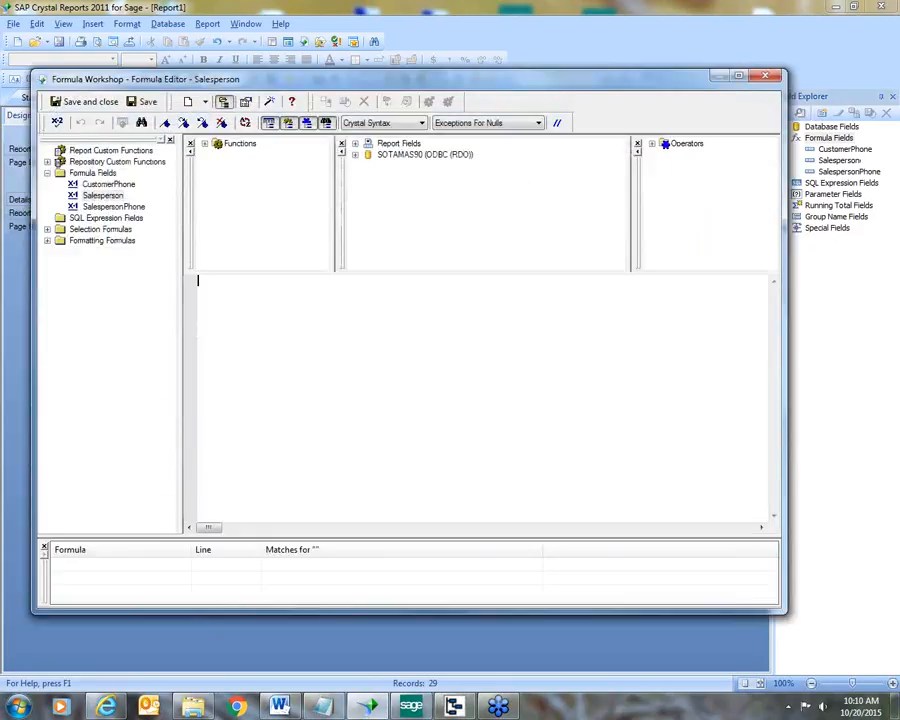
- Enter the formula {AR_Customer.SalespersonNo} + " - " + {AR_Salesperson.SalespersonName}, and save and close it
click(321, 706)
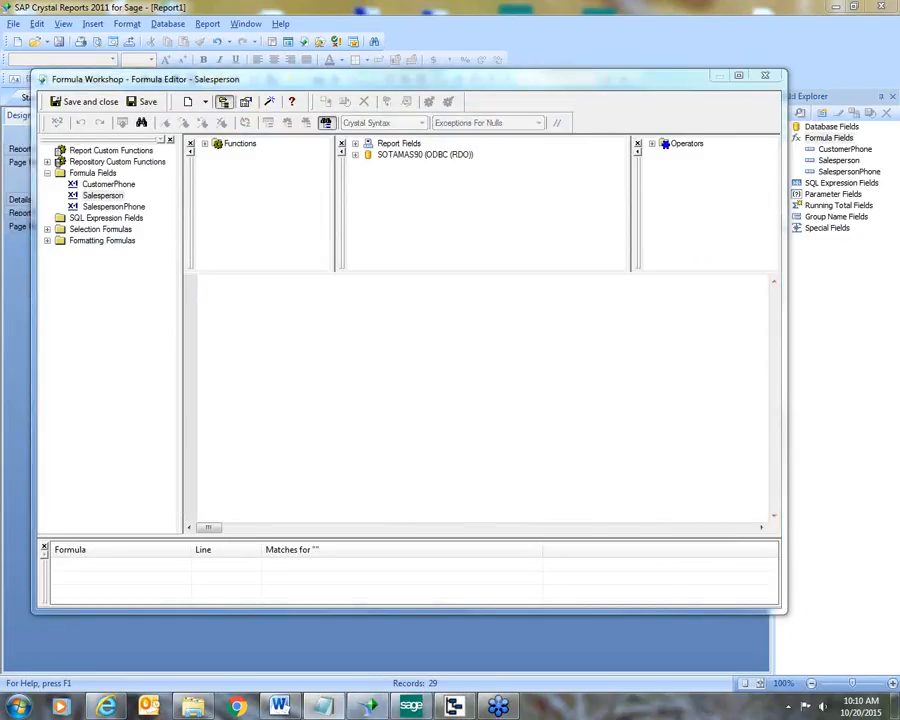
click(234, 296)
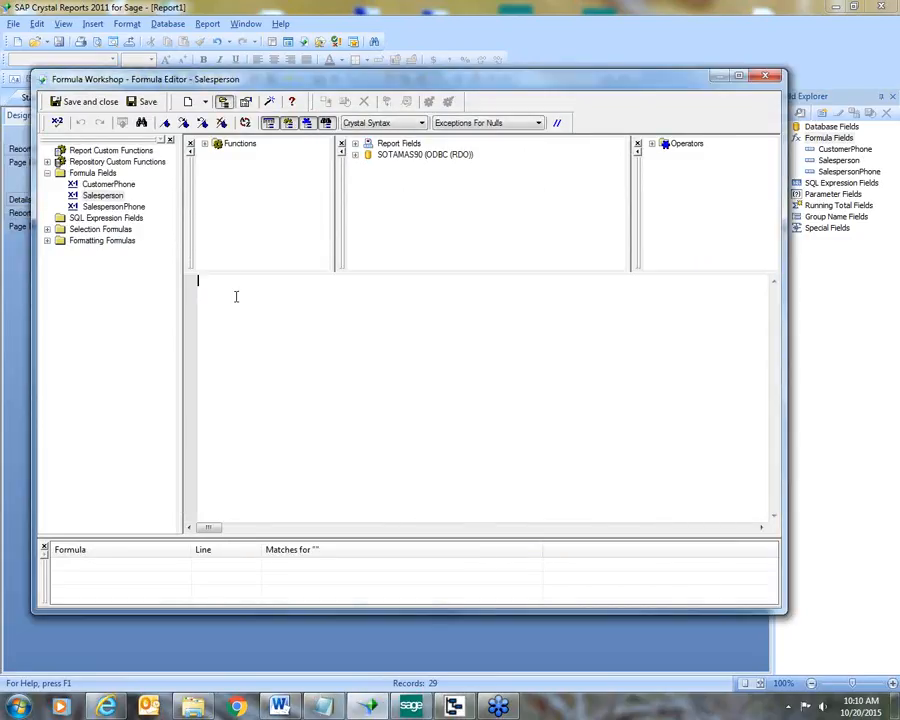
text({AR_Customer.SalespersonNo} + " - " + {AR_Salesperson.SalespersonName})
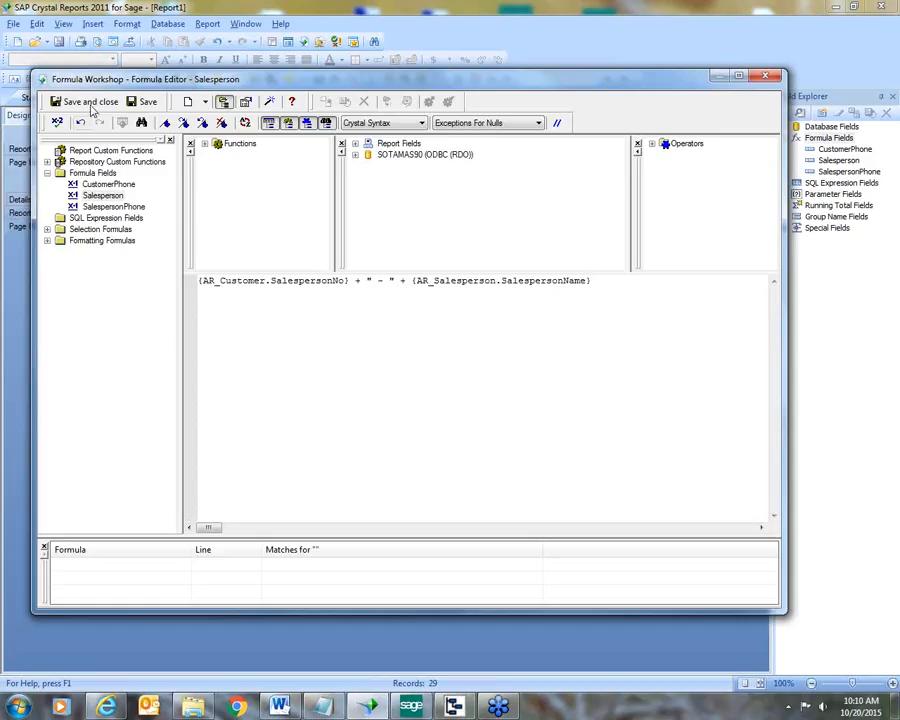
click(89, 103)
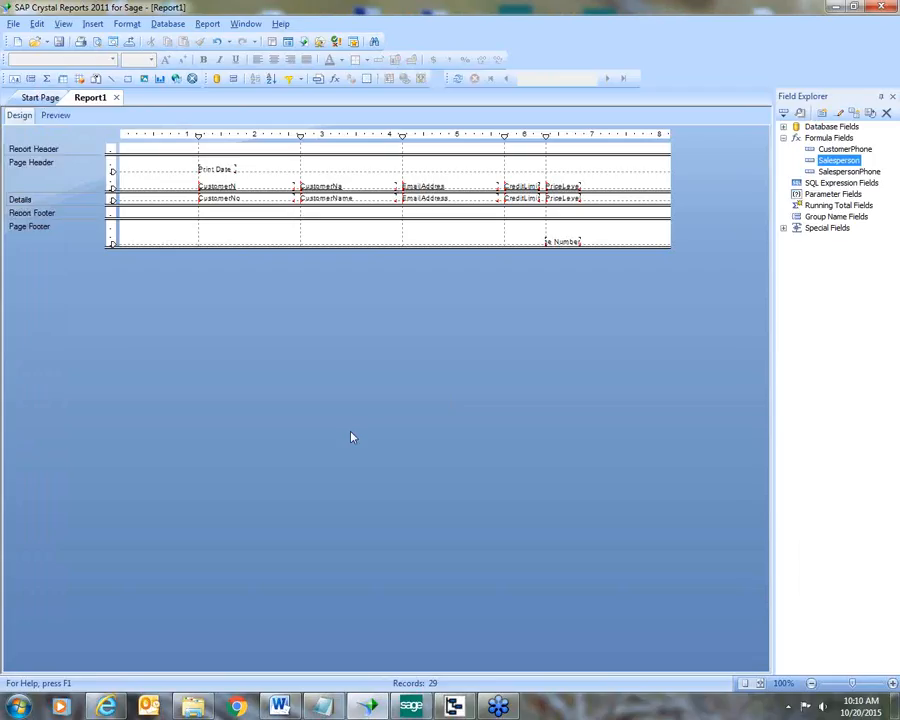
- Reopen the SalespersonPhone formula, set it to Default Values For Nulls, and save and close it
double_click(846, 171)
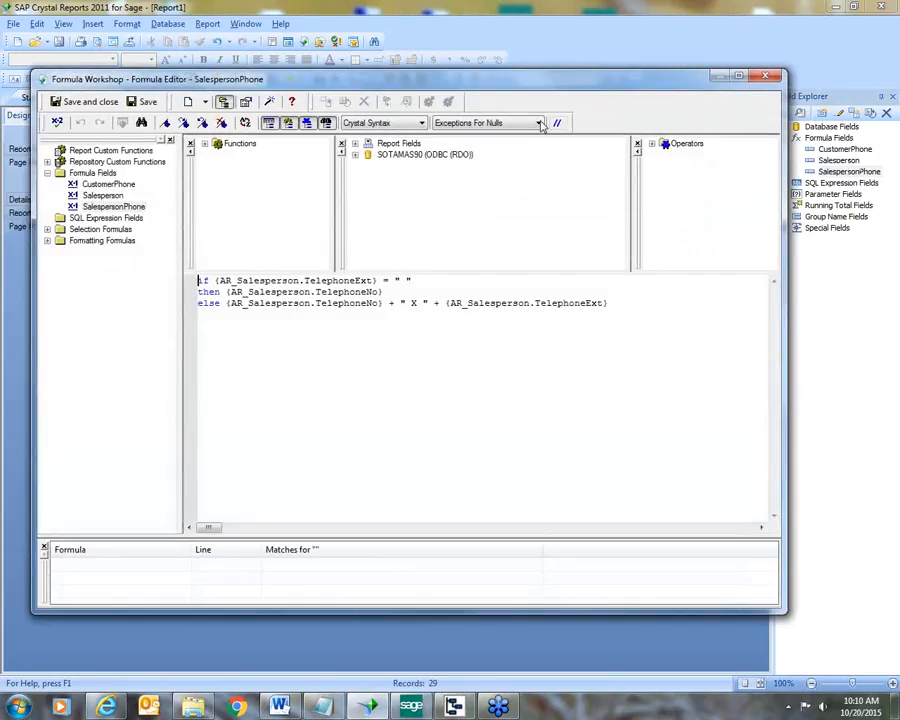
click(537, 123)
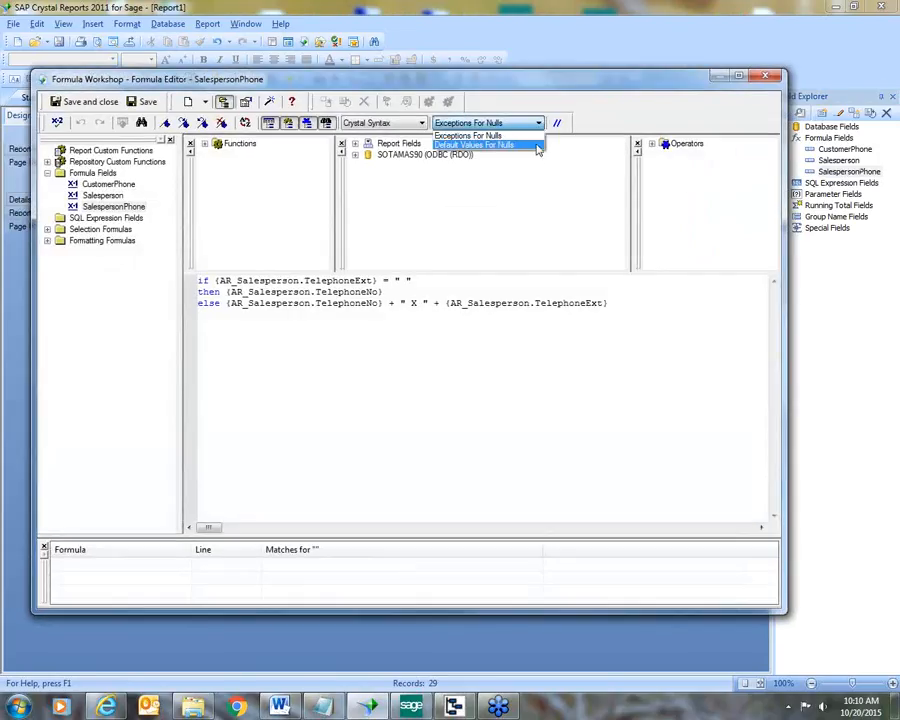
click(537, 148)
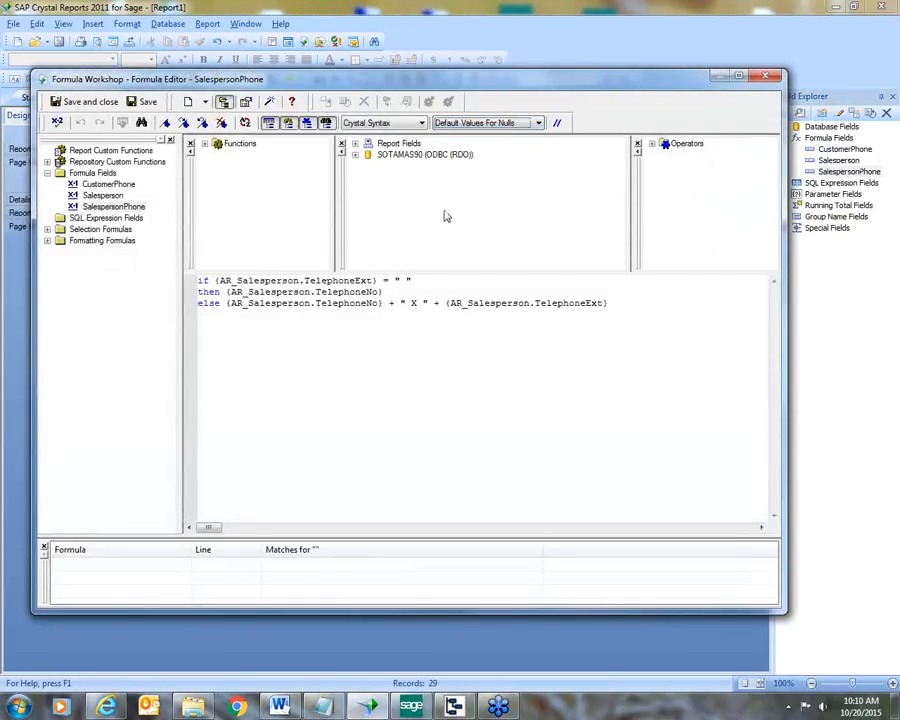
click(84, 104)
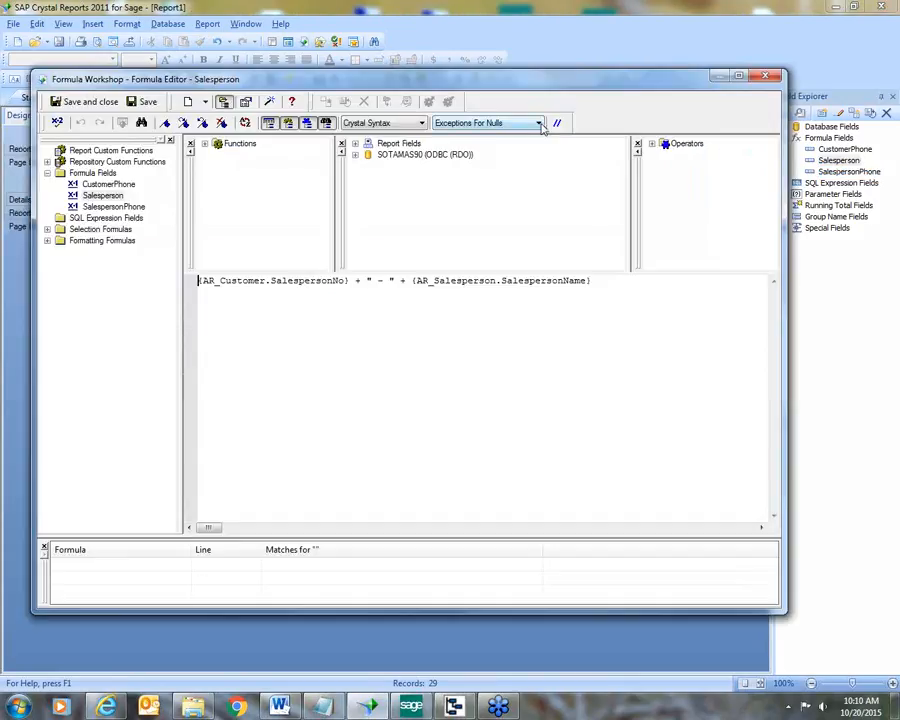
- Set the Salesperson formula to Default Values For Nulls, and save and close it
click(537, 123)
click(535, 147)
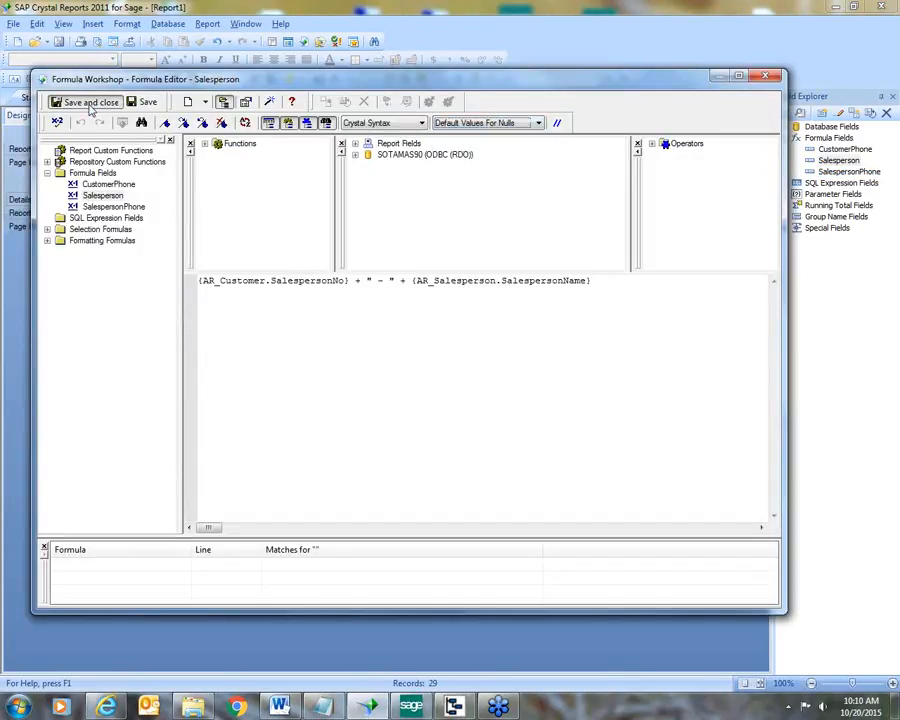
click(84, 101)
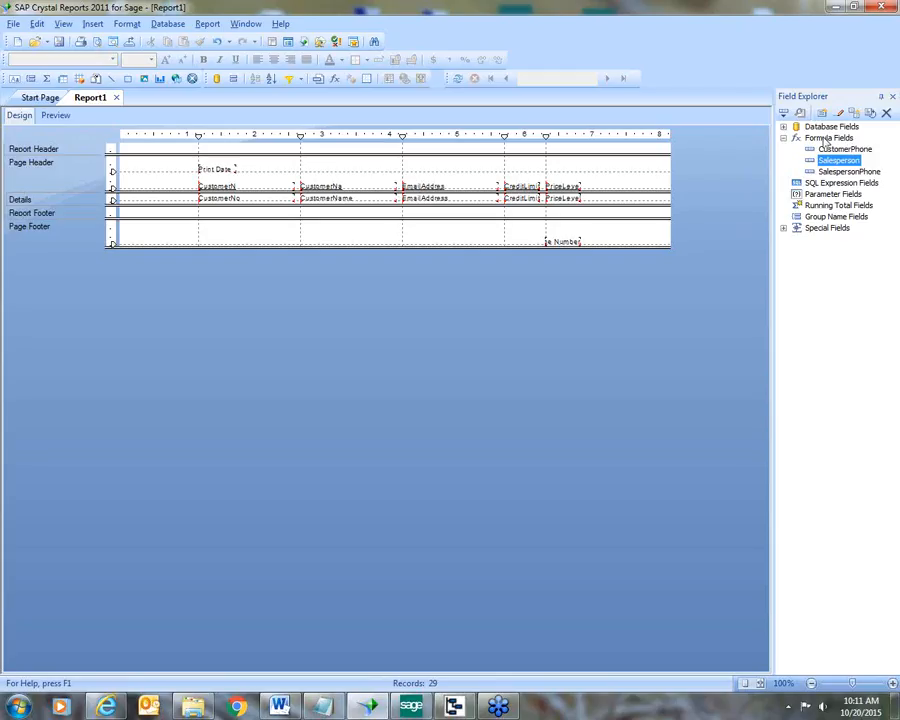
- Create a new formula field named CustomerAddress and open it in the formula editor
right_click(826, 139)
click(850, 147)
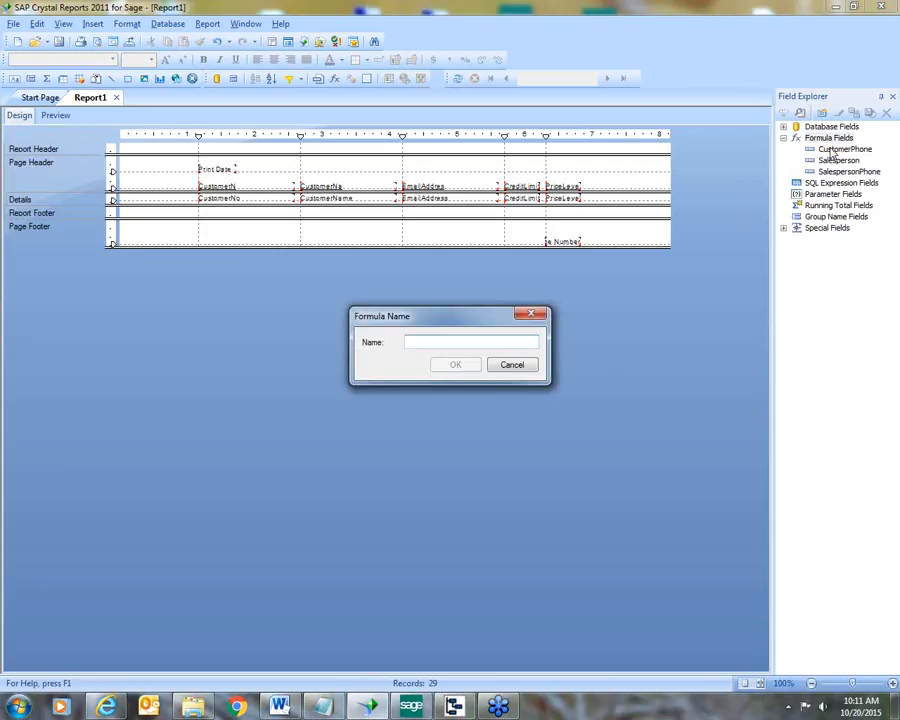
text(Cus)
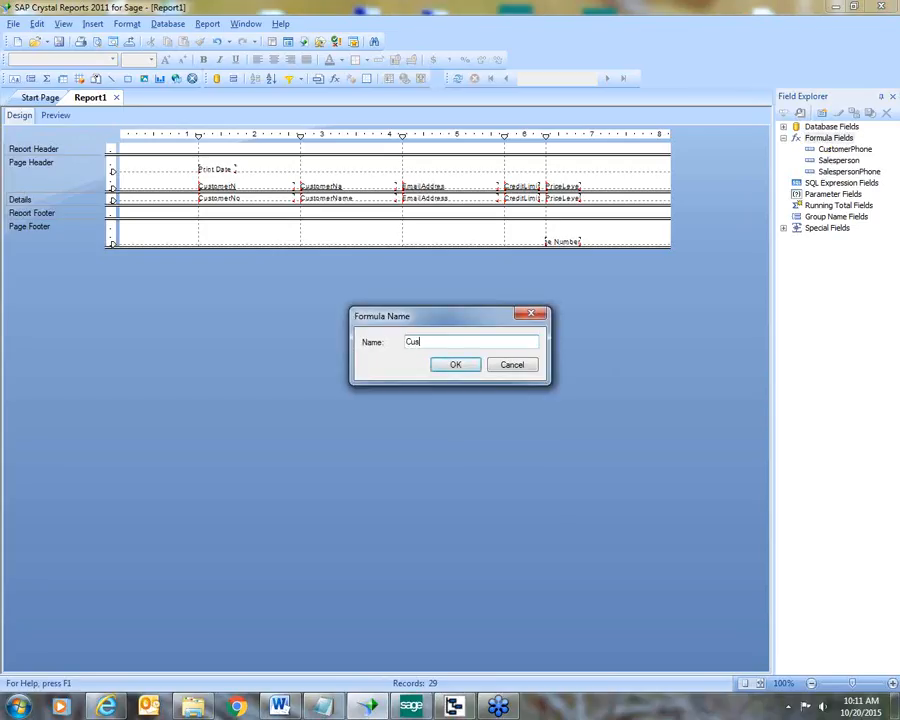
text(tomerAddress)
key(Return)
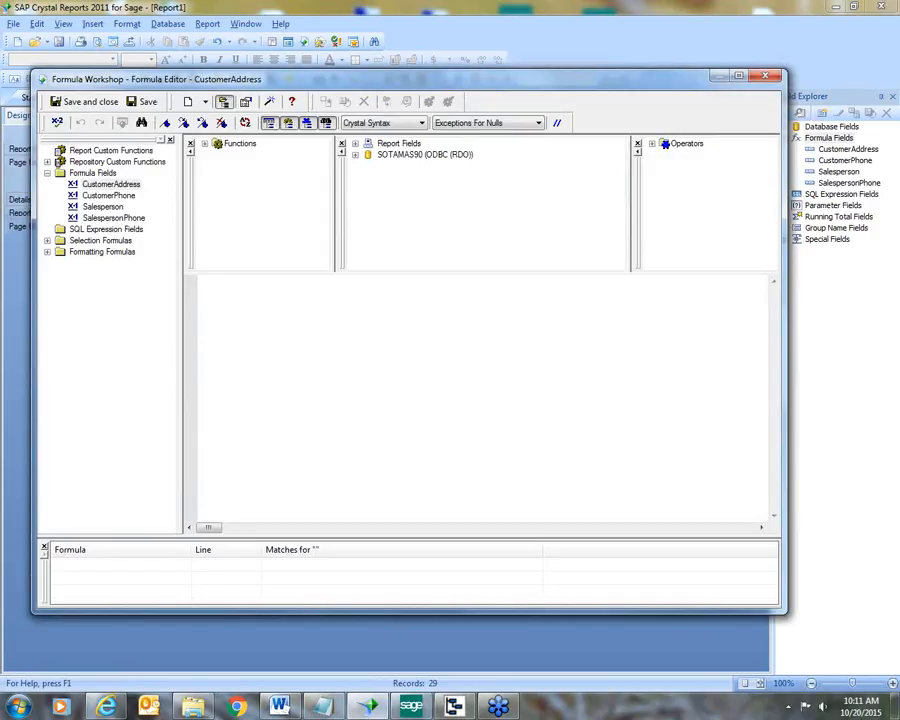
- Insert the address formula with string variables for three address lines, city, state and ZIP code, joining the non-empty AR_Customer values with chr(13) + chr(10) line breaks
key(alt+Tab)
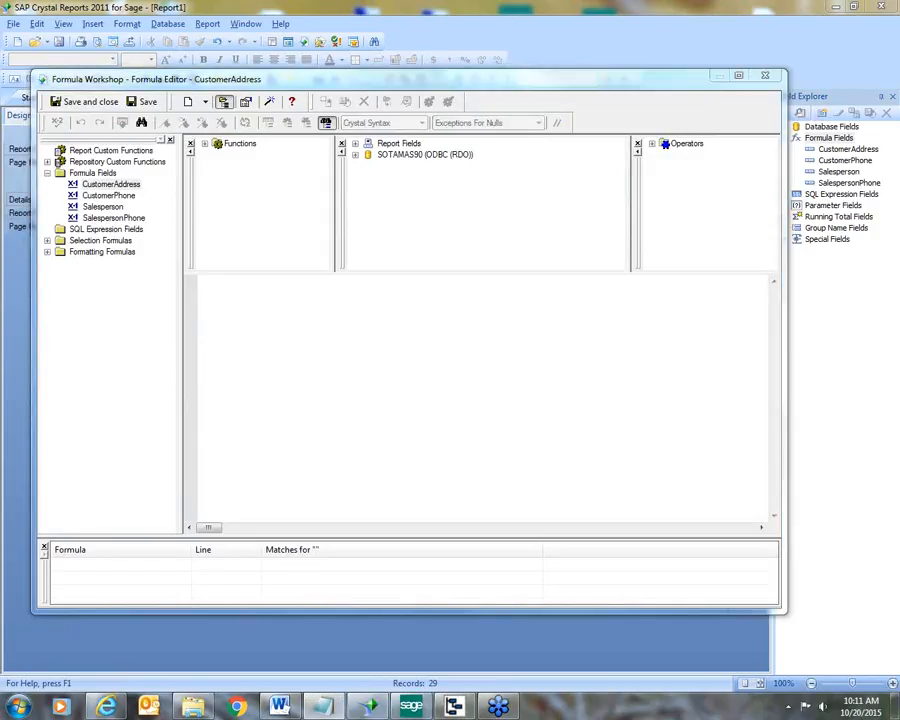
click(325, 312)
text(Dim CustomerAddress1 as string Dim CustomerAddress2 as string Dim CustomerAddress3 as string Dim CustomerCity as string Dim CustomerState as string Dim CustomerZIPCode as string  if {AR_Customer.AddressLine1} <> "" then CustomerAddress1 = {AR_Customer.AddressLine1} _ + chr(13) + chr(10) if {AR_Customer.AddressLine2} <> "" then CustomerAddress2 = {AR_Customer.AddressLine2} _ + chr(13) + chr(10) if {AR_Customer.AddressLine3} <> "" then CustomerAddress3 = {AR_Customer.AddressLine3} _ + chr(13) + chr(10) if {AR_Customer.City} <> "" then CustomerCity = {AR_Customer.City} + ", " if {AR_Customer.State} <> "" then CustomerState = {AR_Customer.State} + " " if {AR_Customer.ZipCode} <> "" then CustomerZIPCode = {AR_Customer.ZipCode}  formula = CustomerAddress1 + CustomerAddress2 + CustomerAddress3 + CustomerCity + CustomerState _ + CustomerZIPCode)
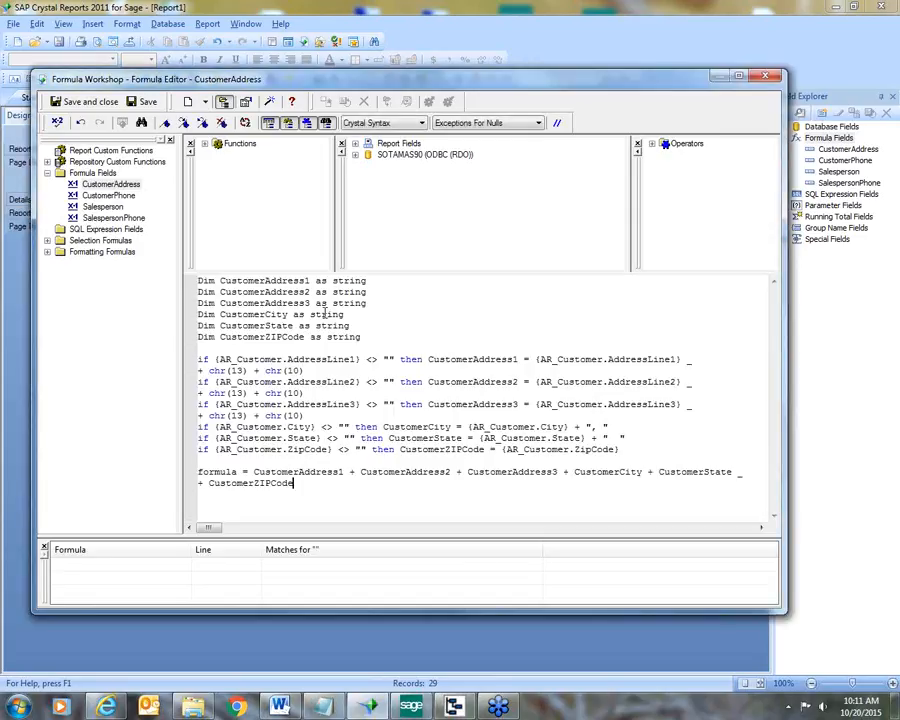
- Set the CustomerAddress formula to Basic Syntax and Default Values For Nulls, and save and close it
click(421, 123)
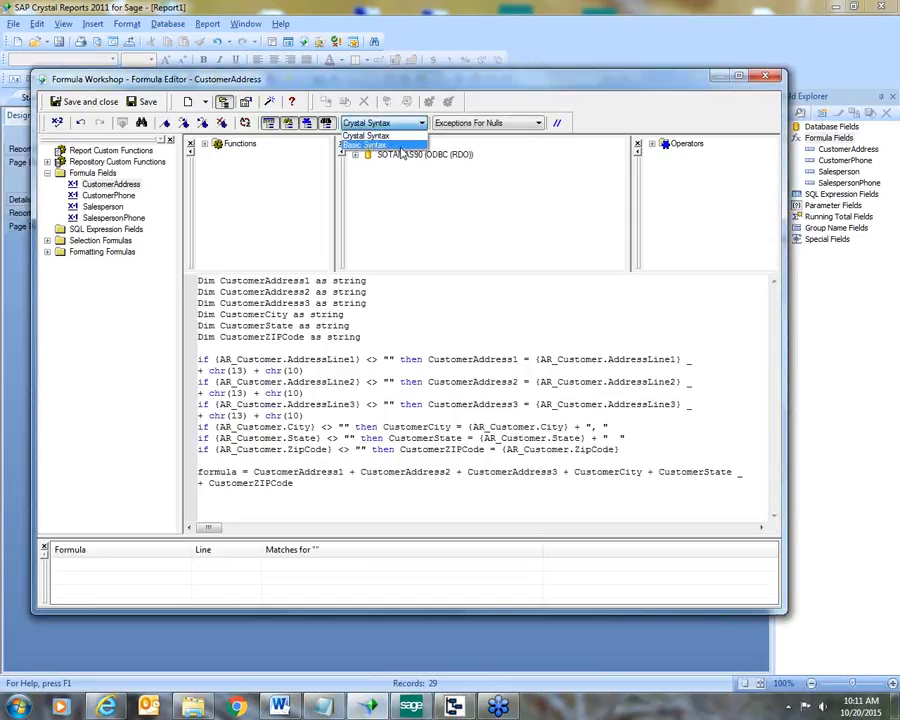
click(403, 146)
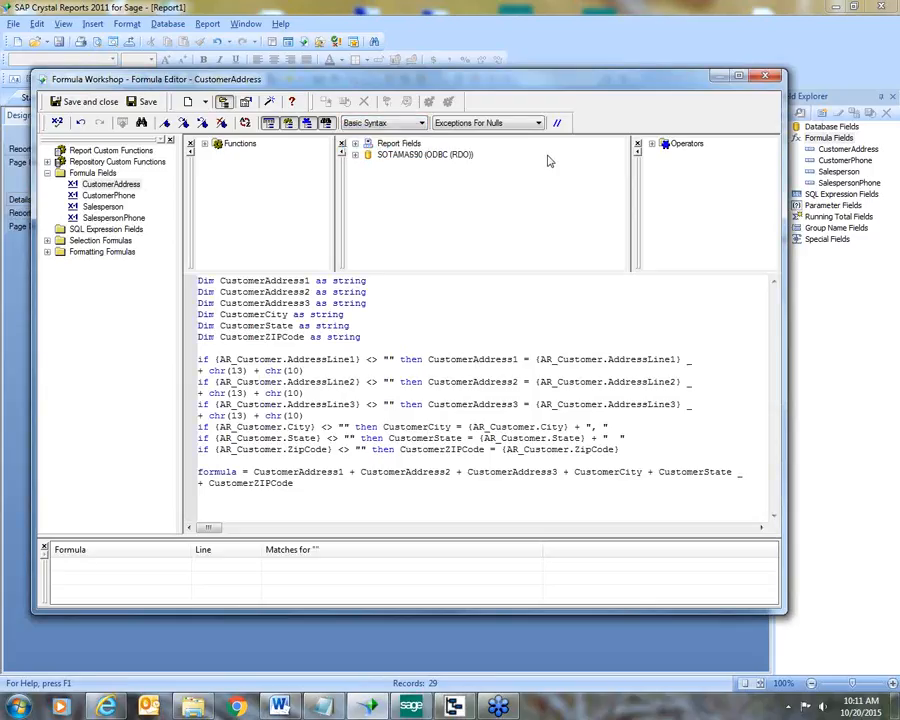
click(536, 123)
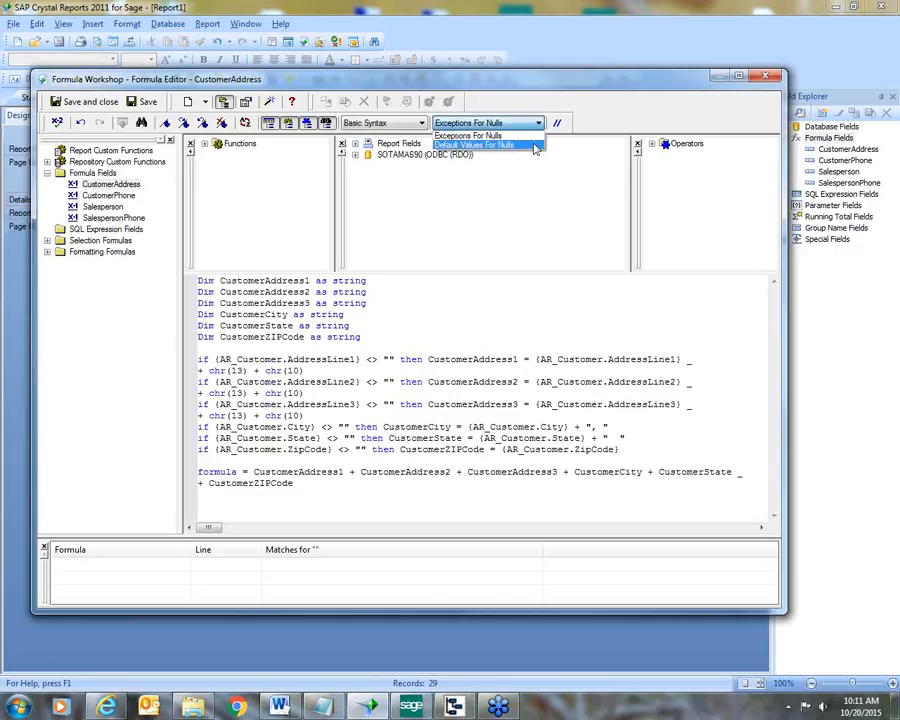
click(535, 147)
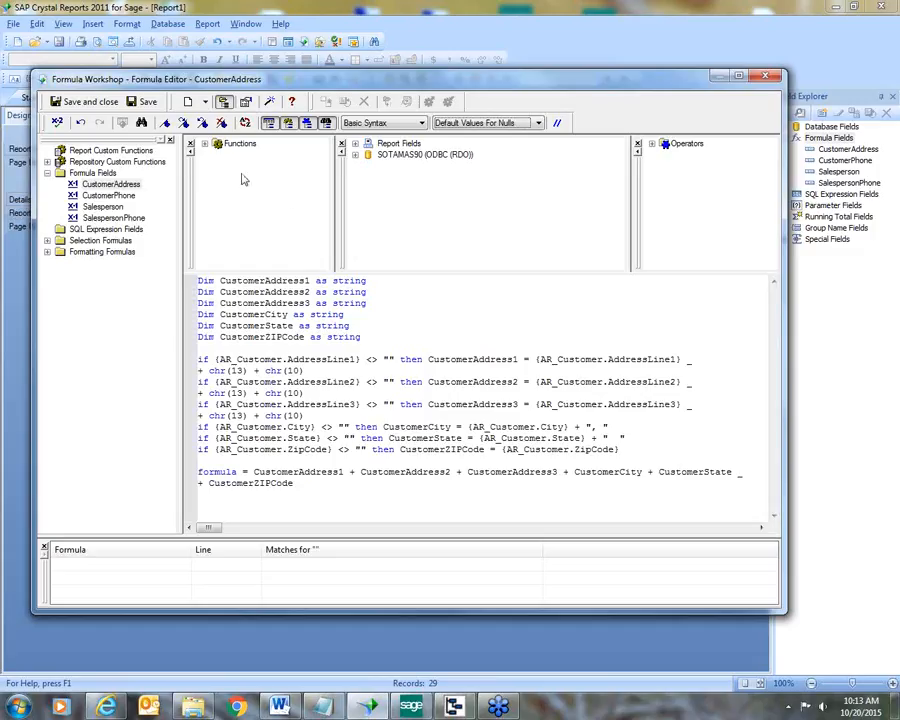
click(73, 106)
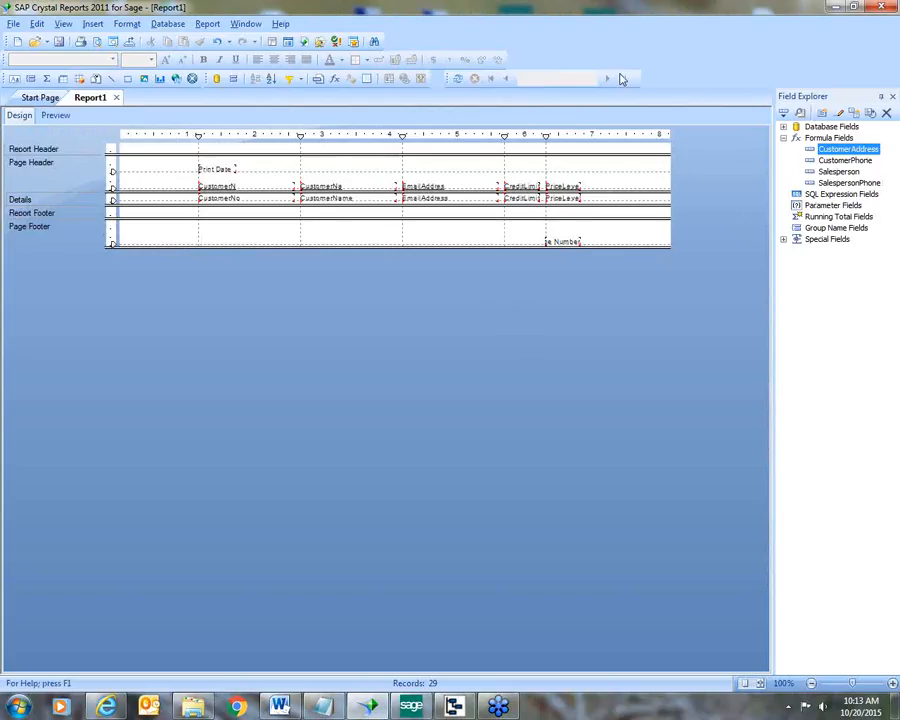
- Remove the vertical and horizontal guidelines from the report's design layout
click(547, 137)
drag(548, 137, 484, 114)
drag(404, 137, 400, 110)
drag(301, 137, 293, 104)
drag(198, 137, 195, 108)
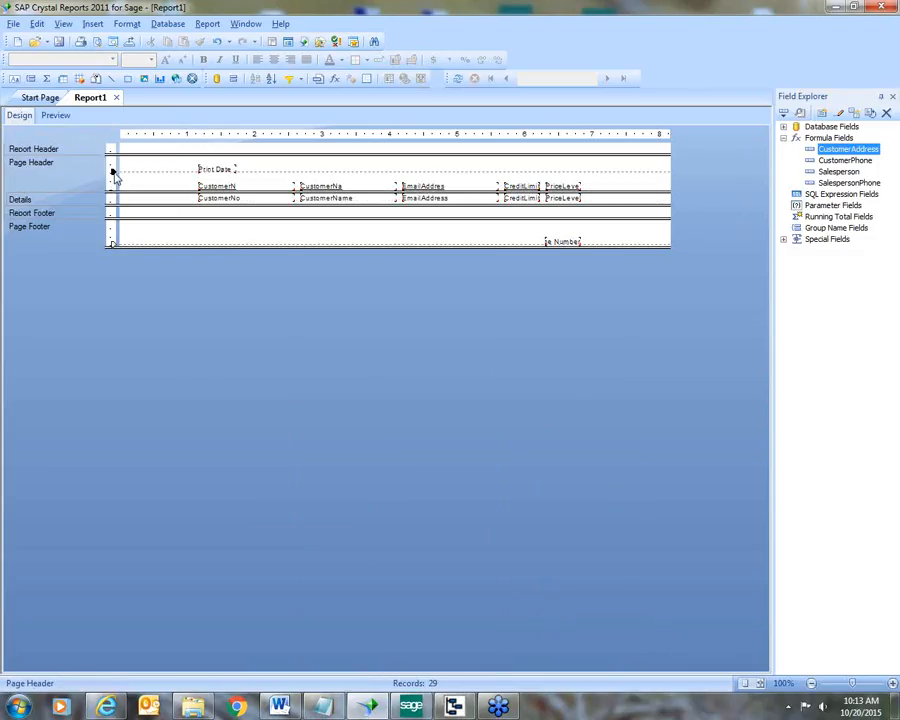
drag(112, 172, 73, 183)
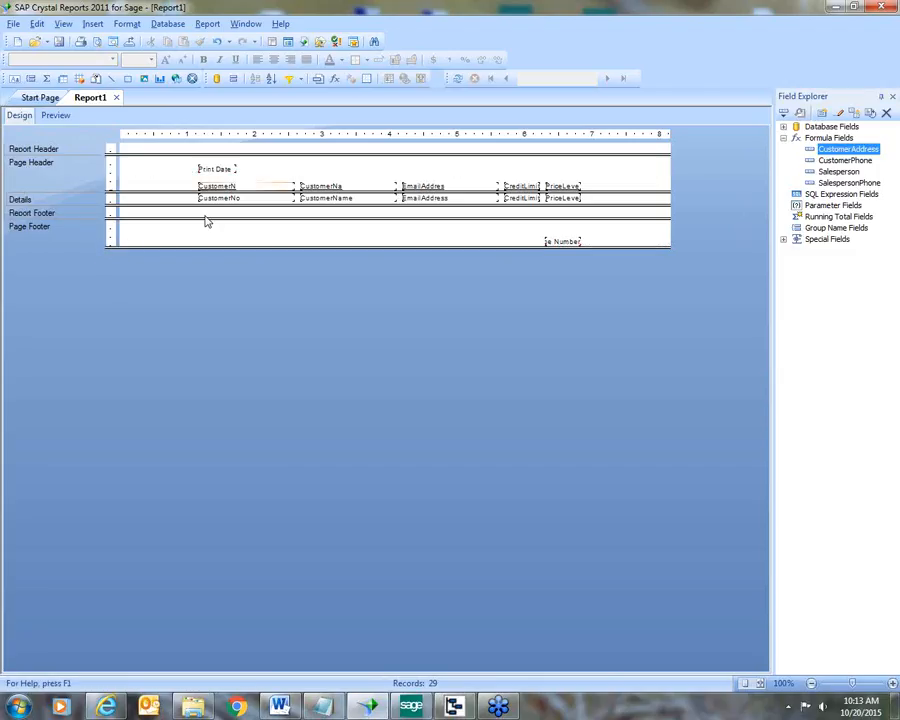
- Move the Print Date field into the page footer, and the CustomerNo field with its heading to the report's left margin
drag(225, 168, 171, 228)
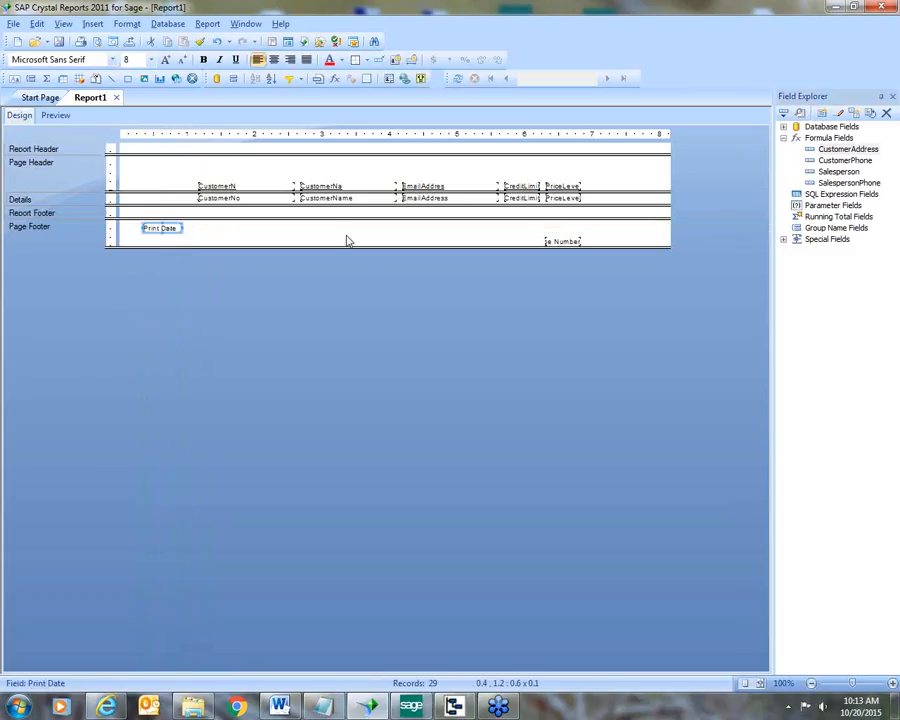
click(249, 198)
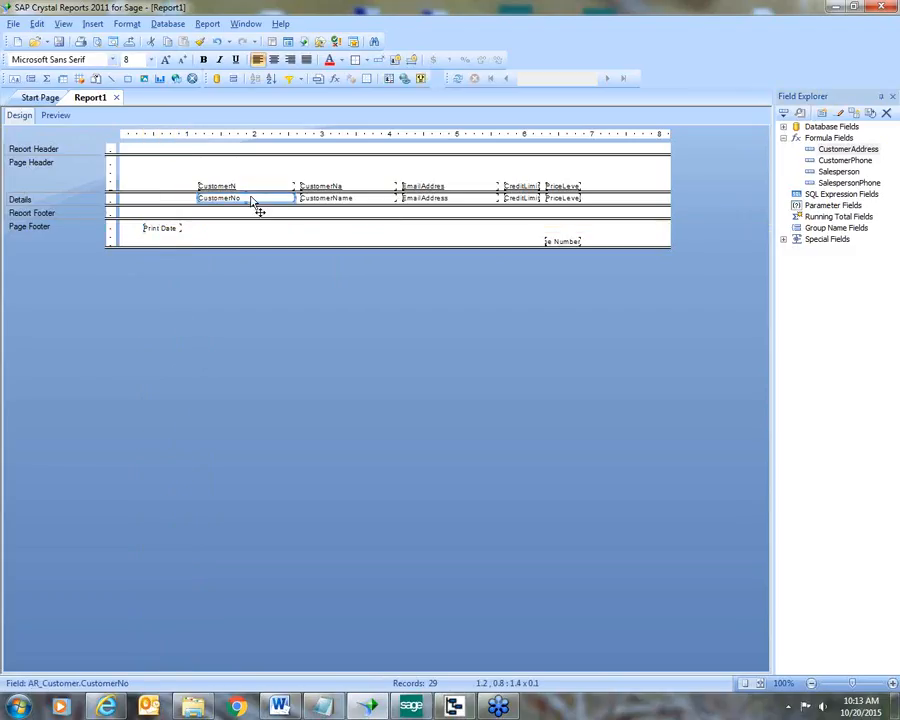
ctrl+click(249, 186)
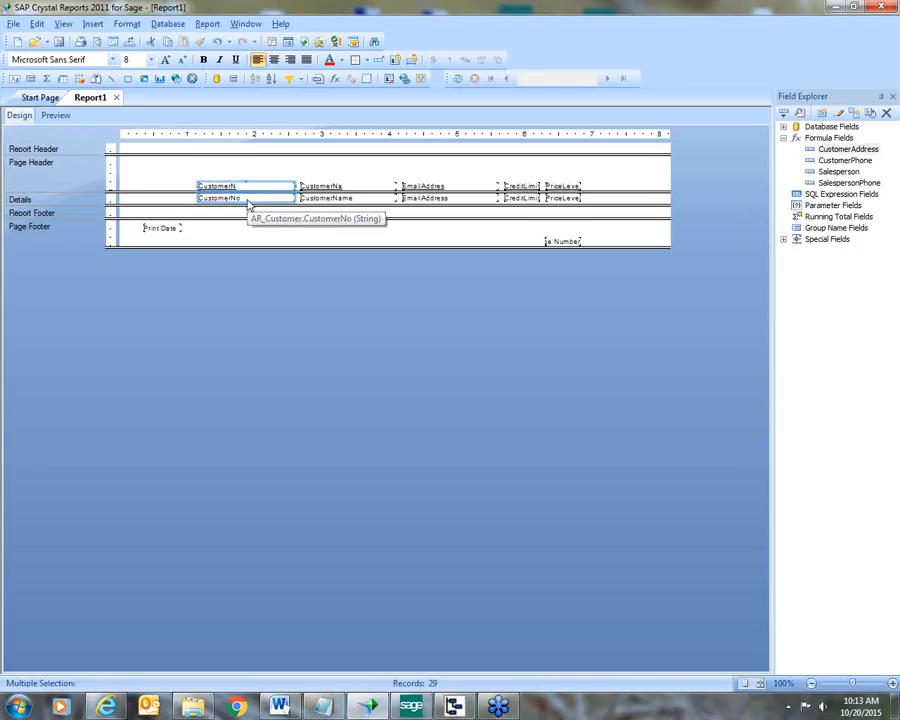
drag(249, 205, 172, 203)
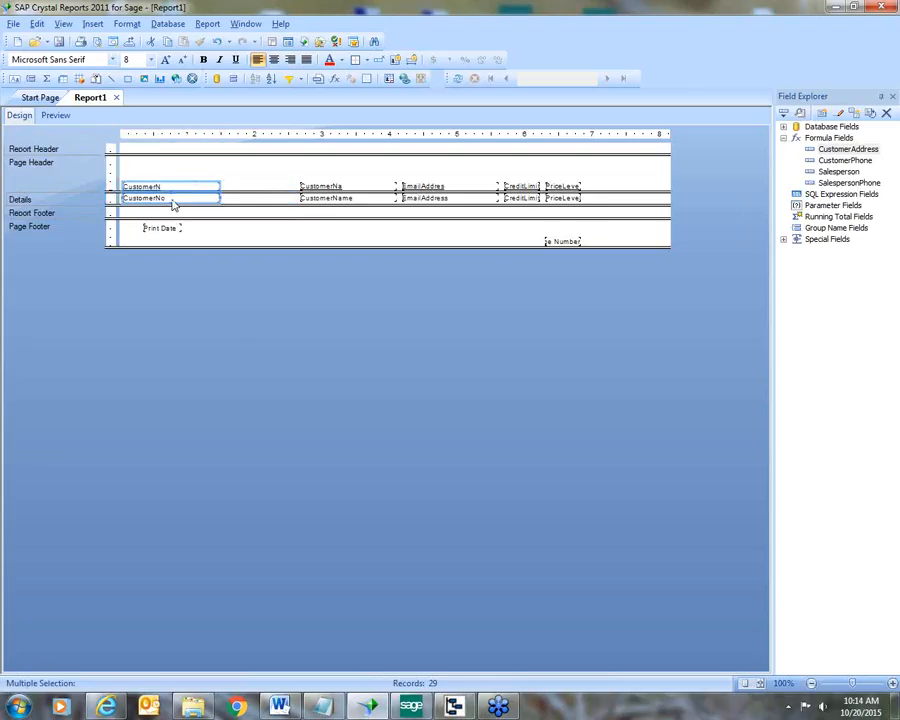
- Check the customer numbers in the preview and narrow the CustomerNo field and its heading to fit them
click(57, 116)
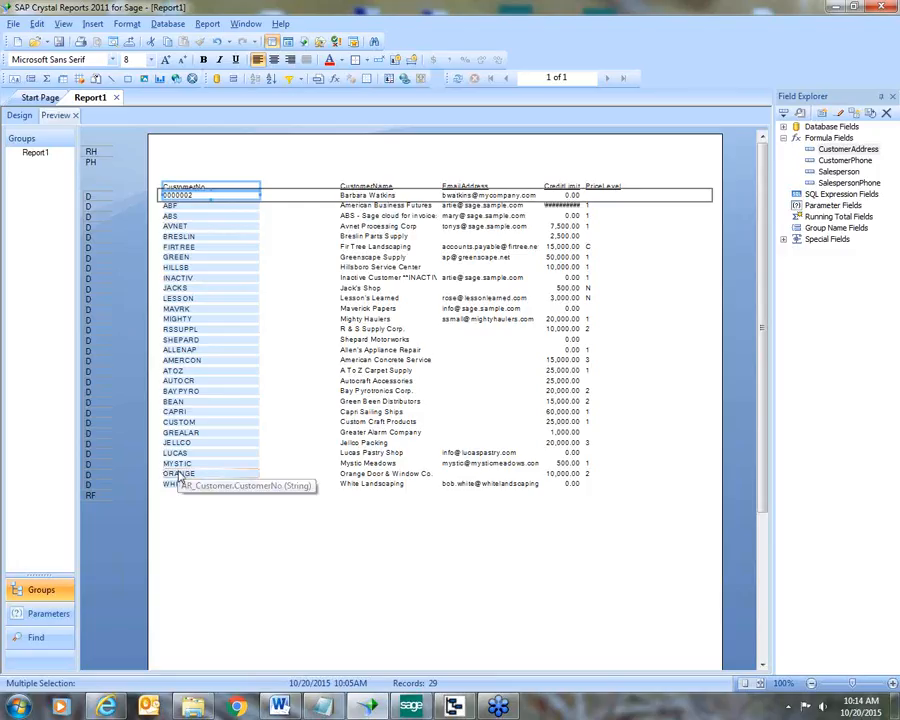
click(18, 116)
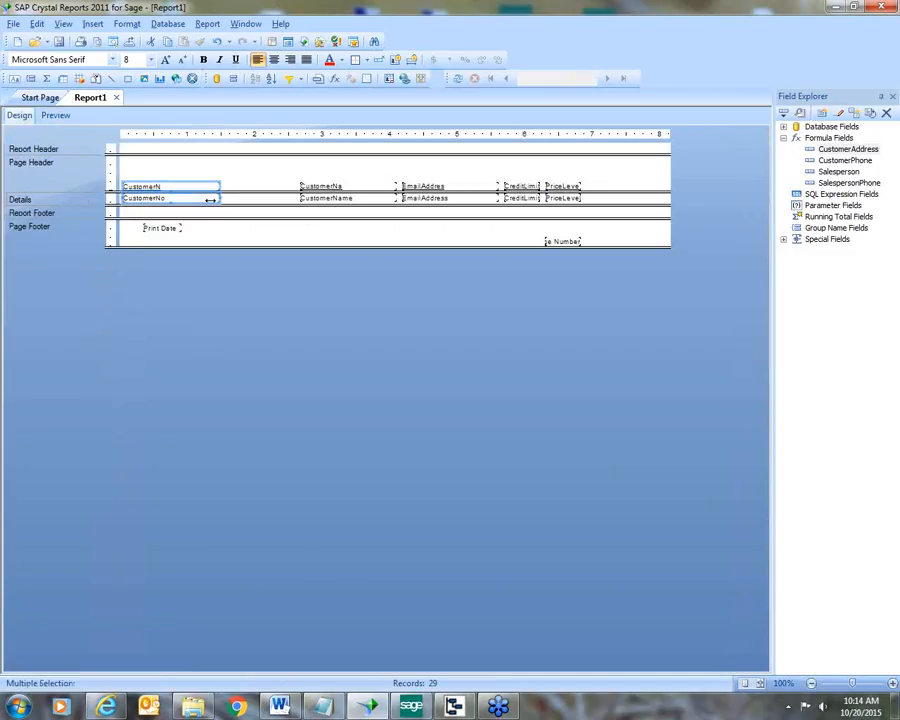
drag(210, 200, 172, 197)
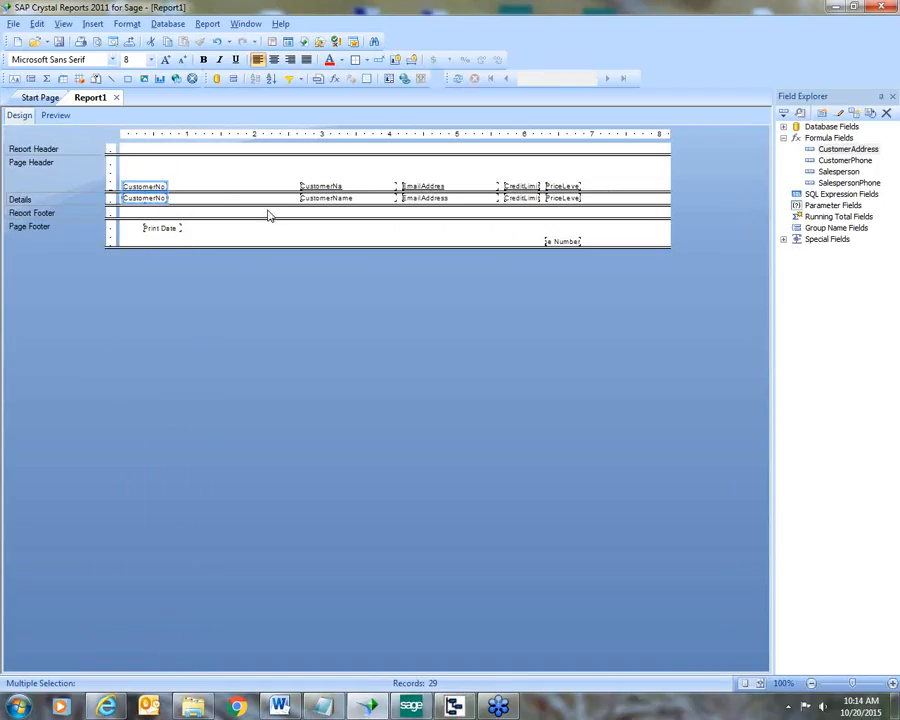
- Move the CustomerName field and its heading directly beside the CustomerNo column
click(343, 199)
ctrl+click(345, 187)
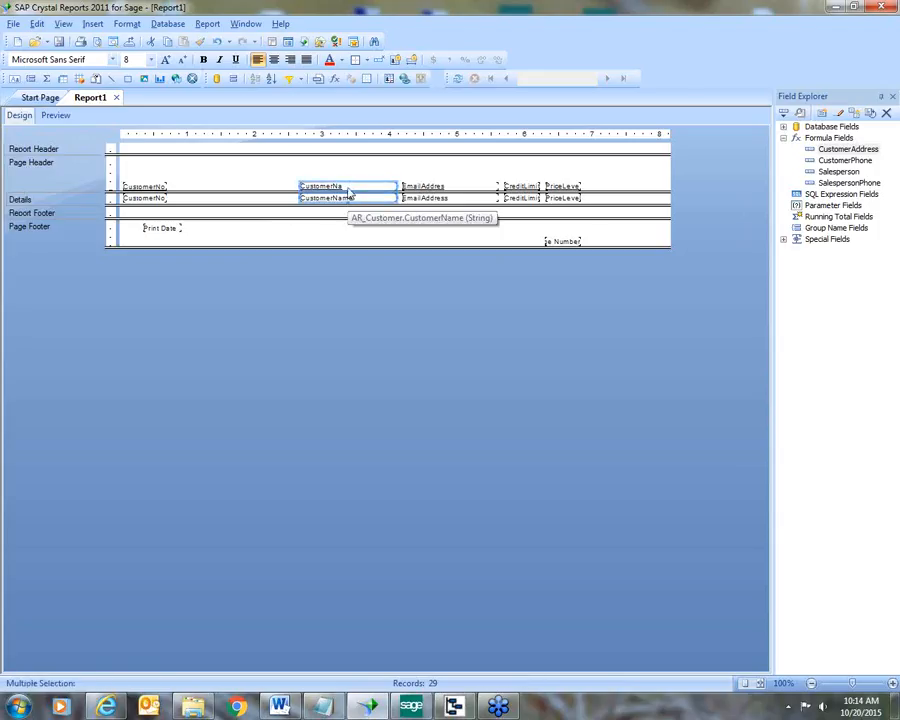
drag(352, 202, 218, 198)
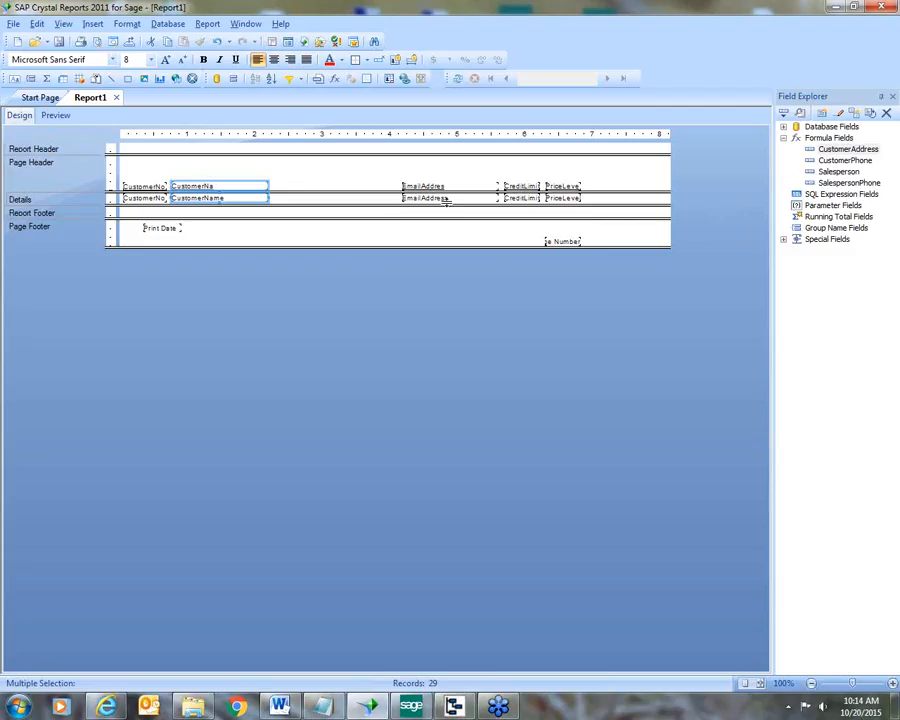
click(284, 212)
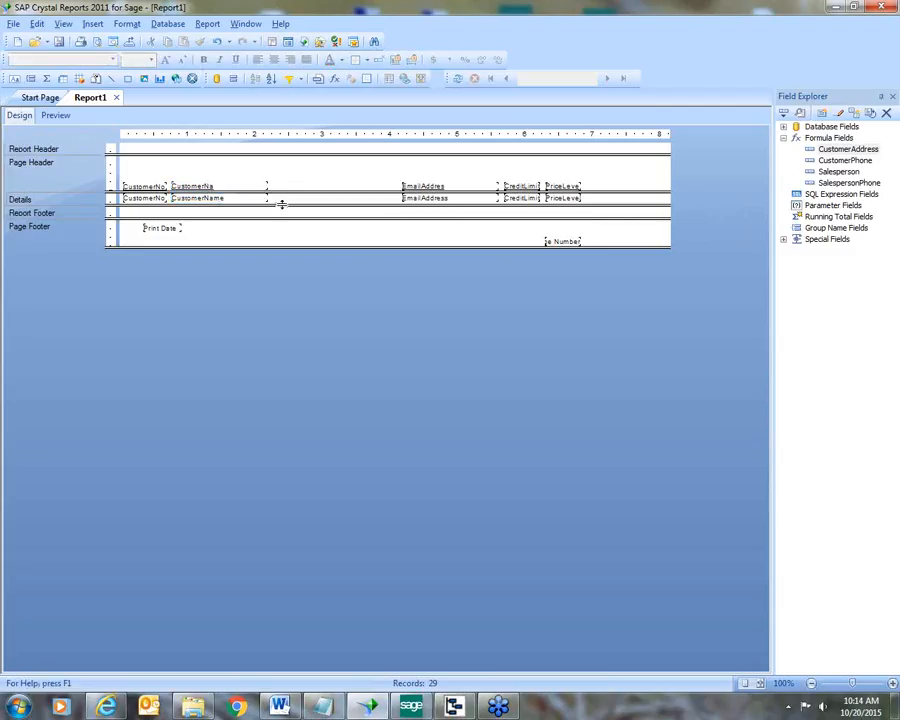
- Make the Details section taller and place the CustomerAddress formula field beneath CustomerName, removing its overlapping page header heading
drag(282, 205, 287, 226)
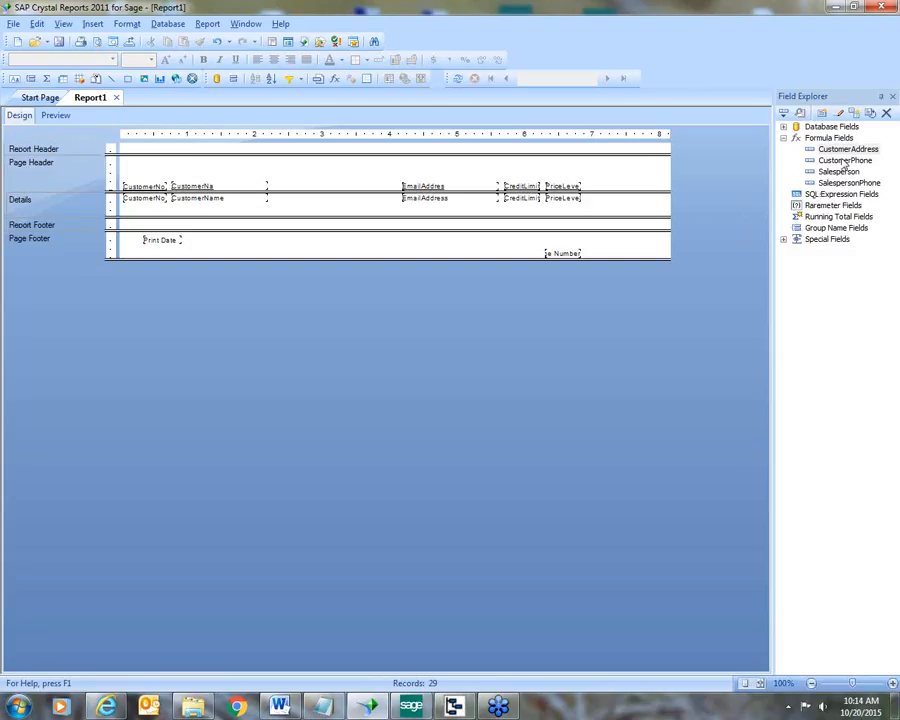
drag(815, 149, 175, 208)
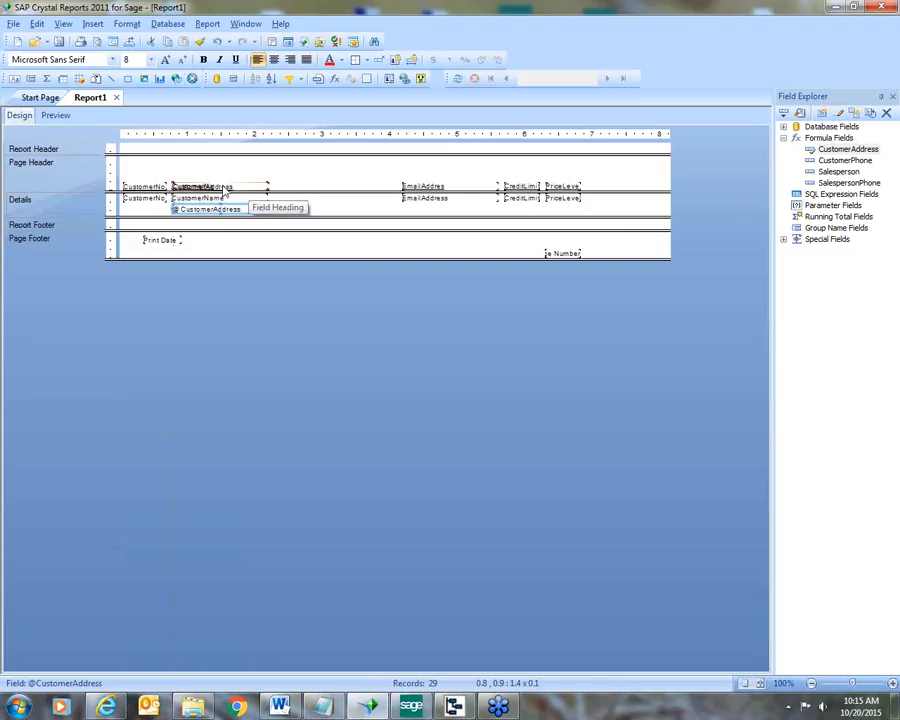
click(222, 185)
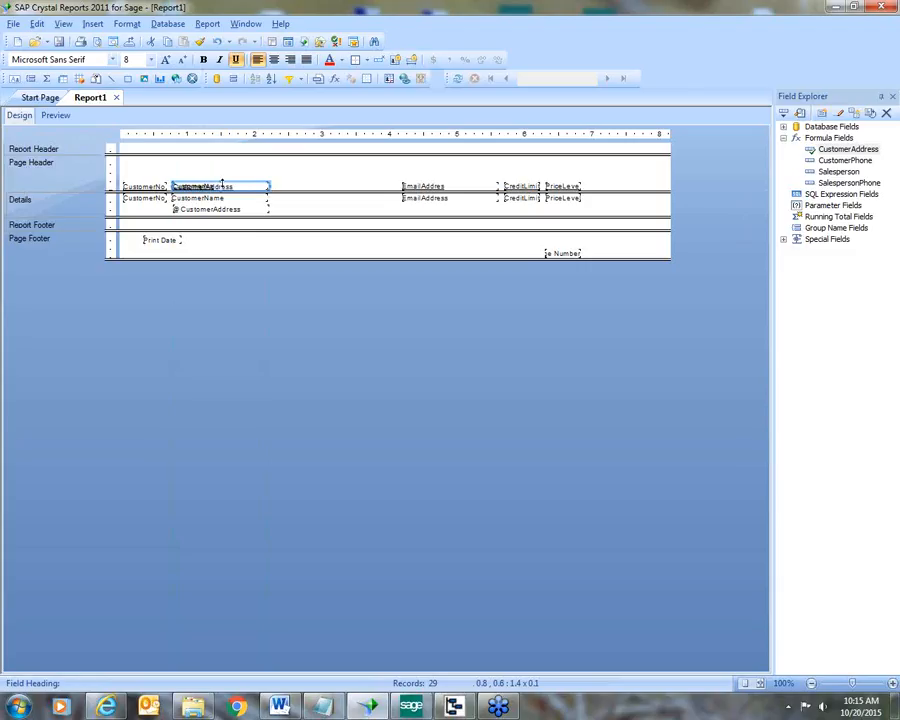
key(Delete)
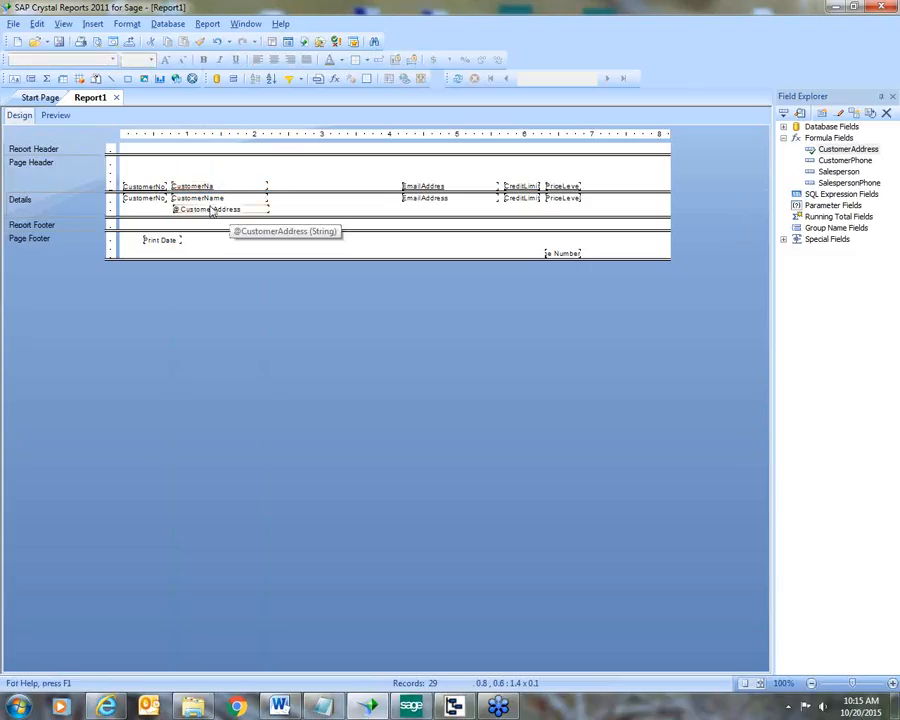
- Preview the report and widen the CustomerName and CustomerAddress fields together in the design
click(53, 116)
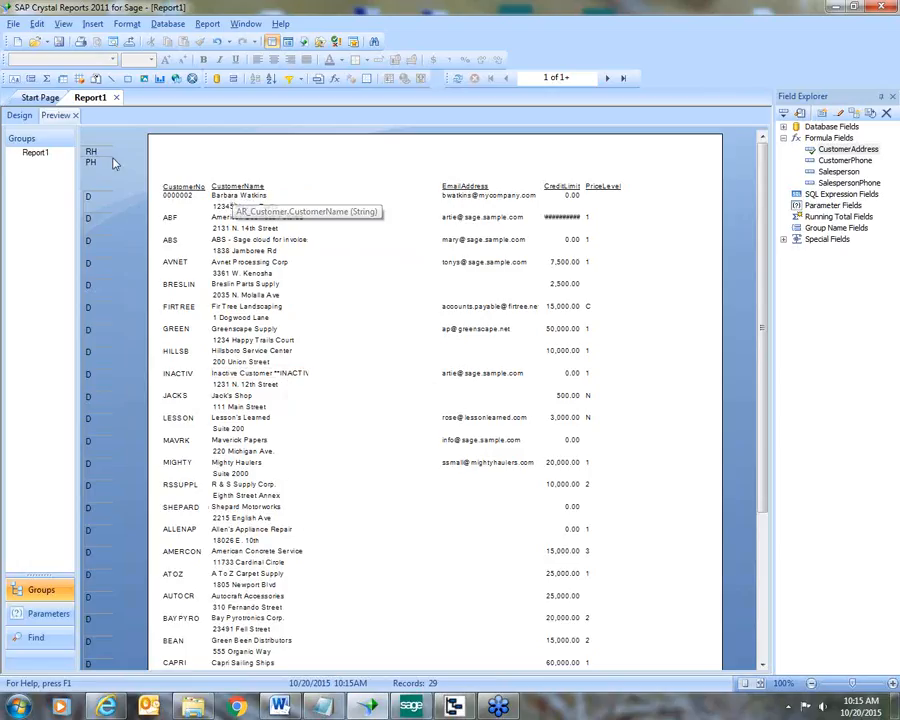
click(19, 116)
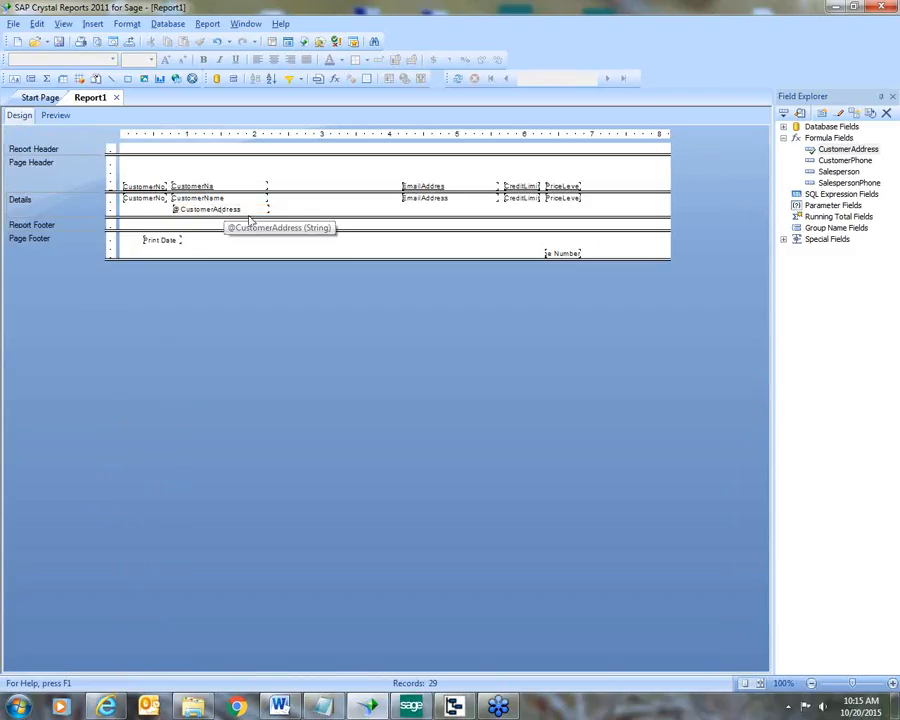
click(246, 210)
ctrl+click(248, 202)
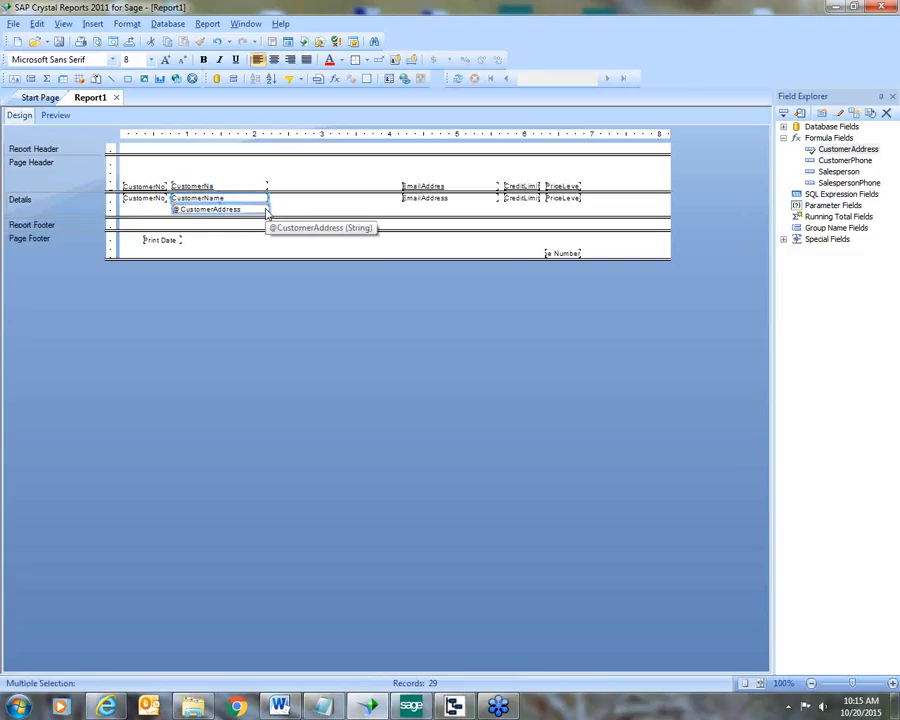
drag(270, 209, 286, 209)
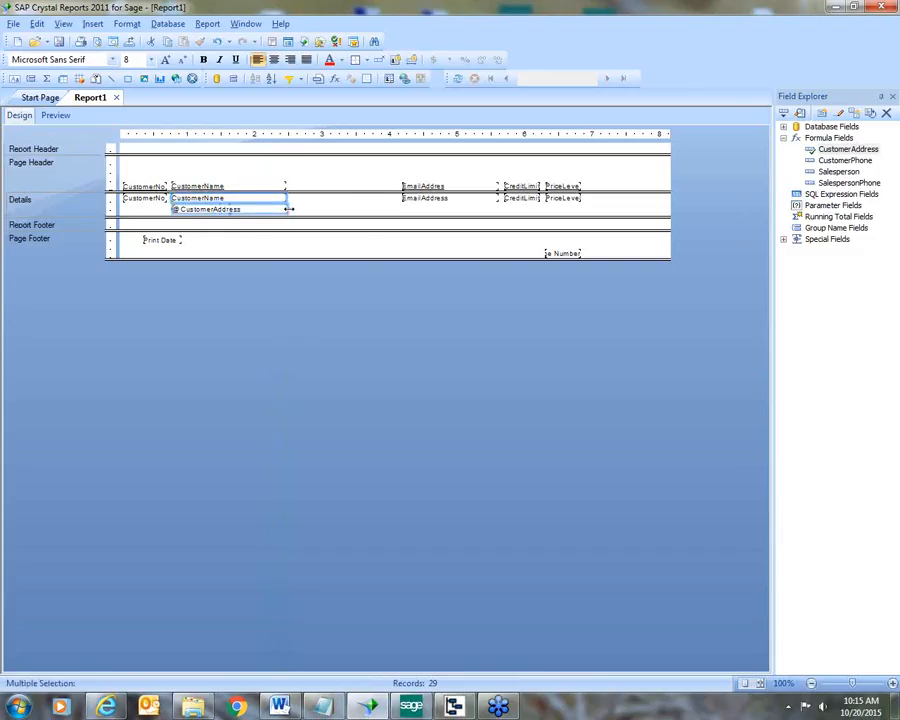
- Align the left edges of the CustomerName and CustomerAddress fields and check the result in the preview
right_click(226, 201)
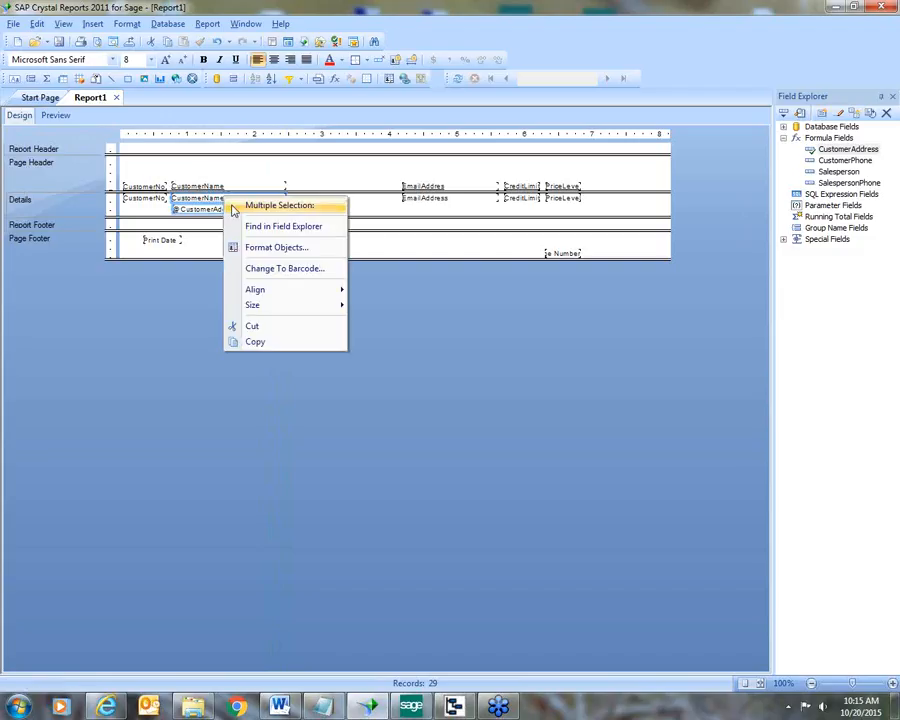
mouse_move(338, 291)
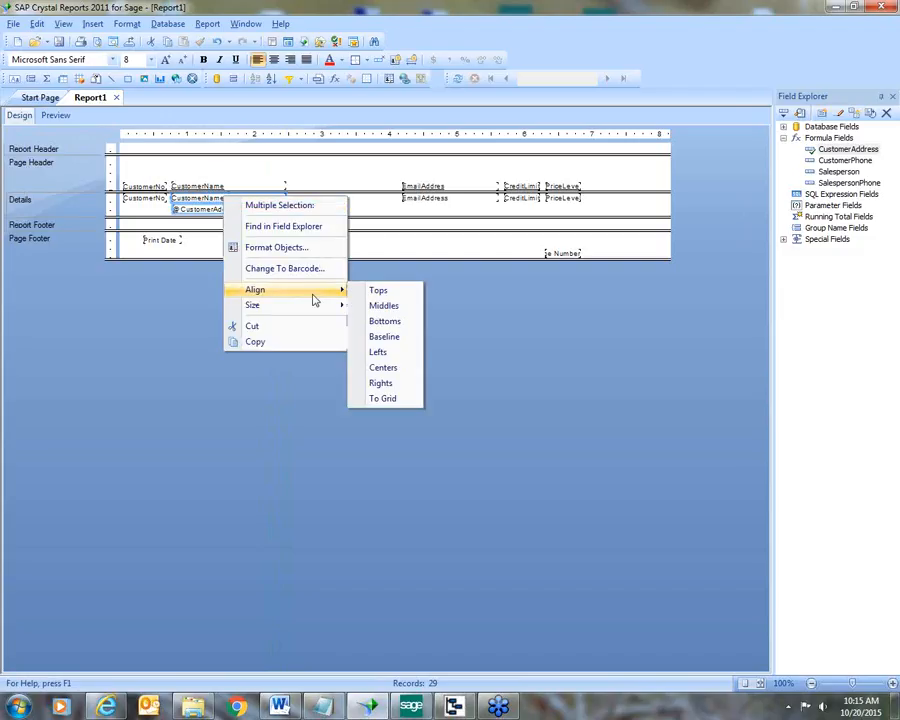
click(375, 352)
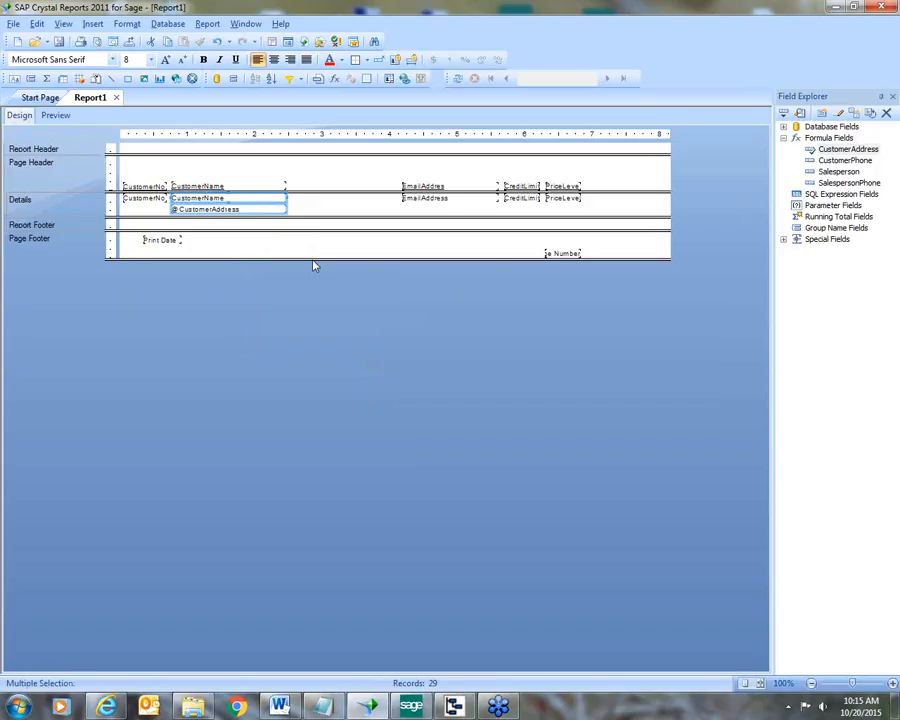
click(307, 206)
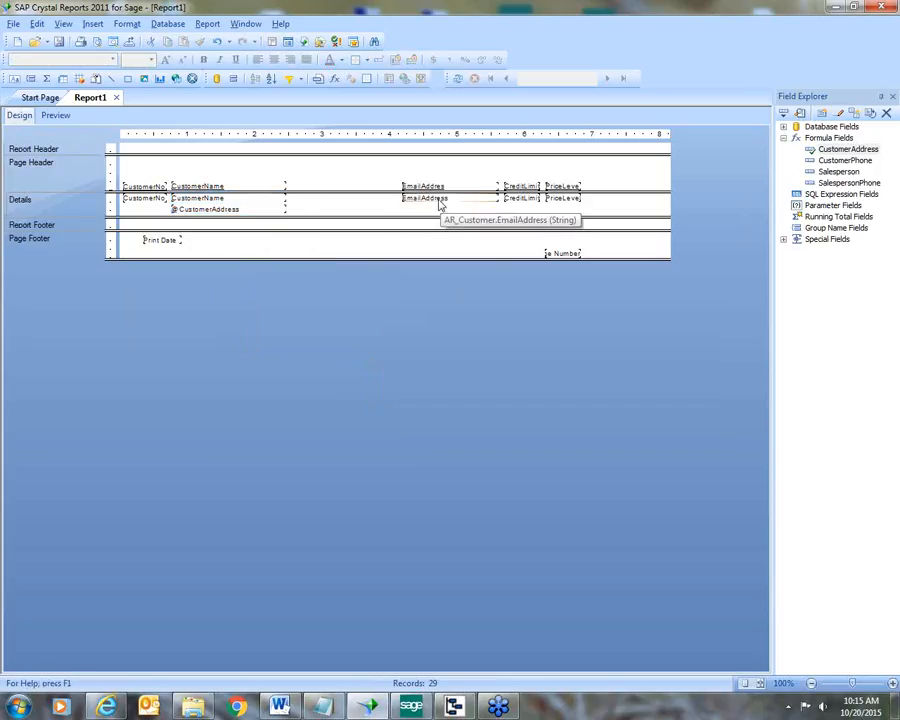
click(57, 116)
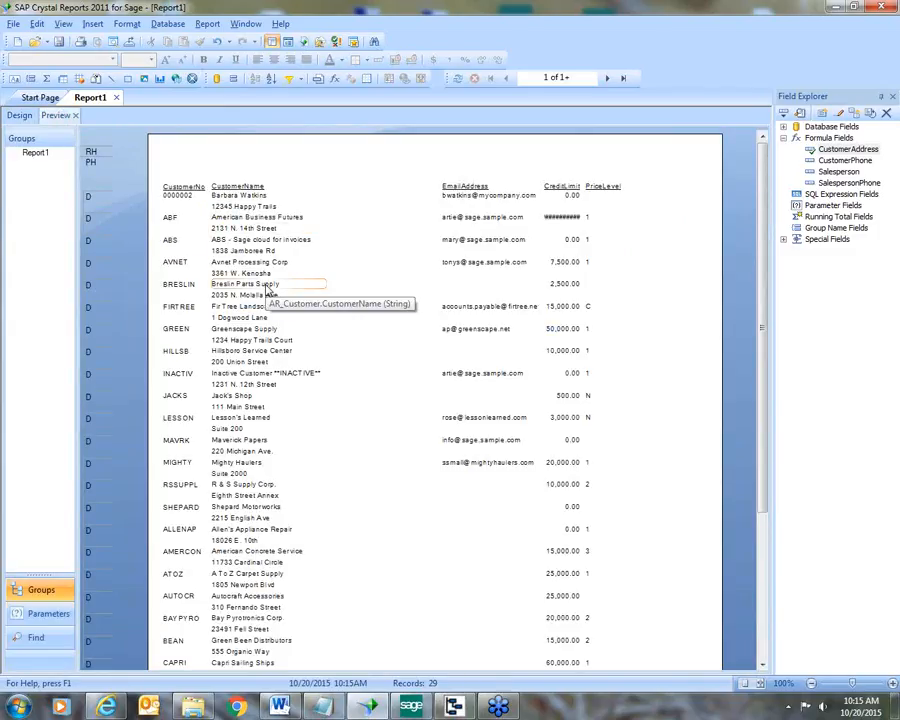
click(20, 116)
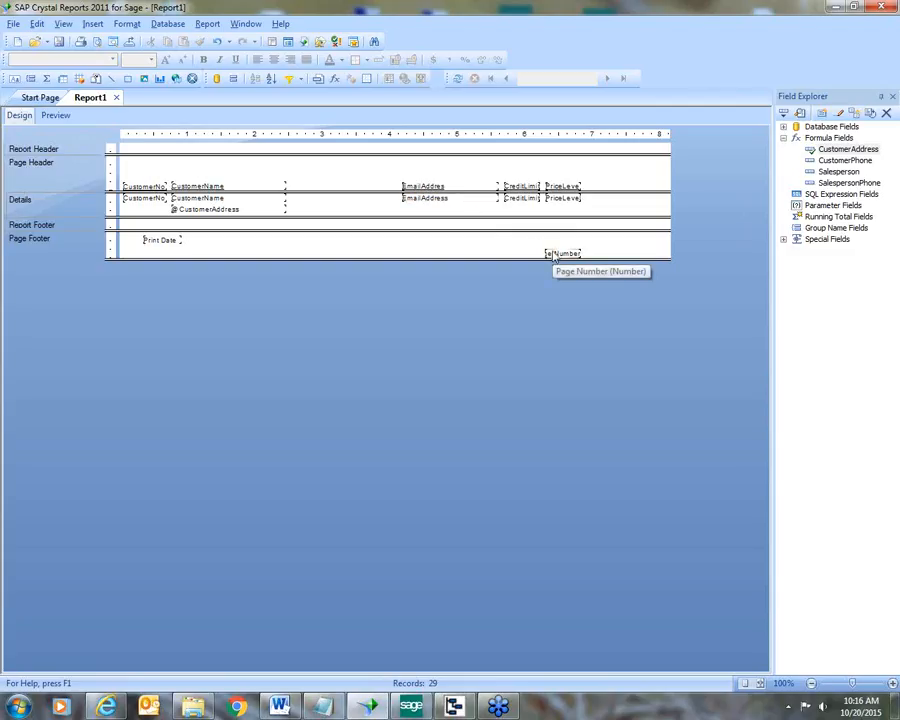
- Move the EmailAddress field and its heading directly beside the CustomerName column
click(436, 198)
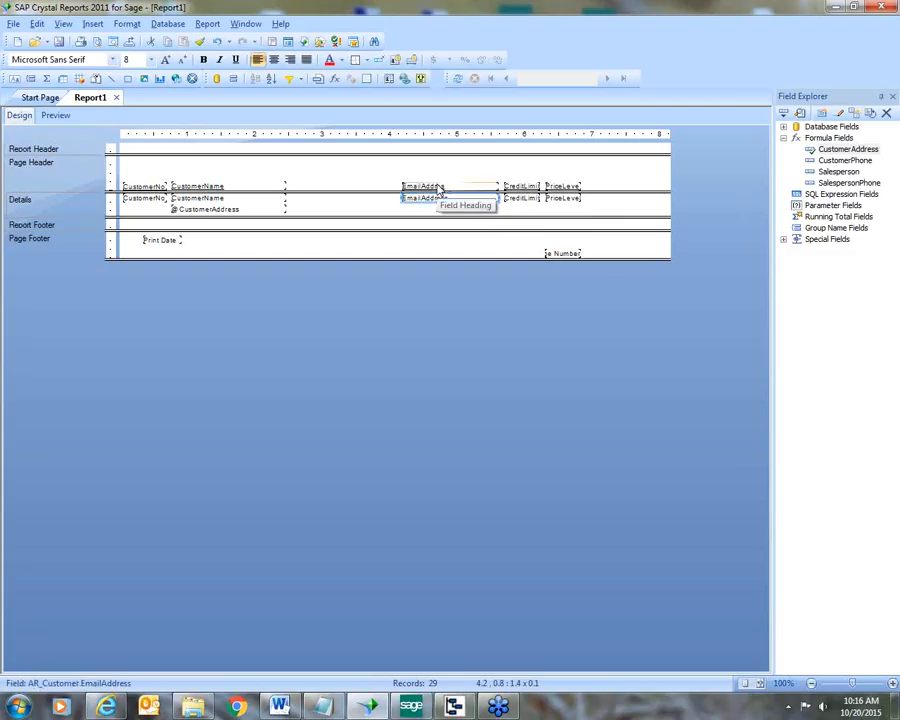
ctrl+click(438, 187)
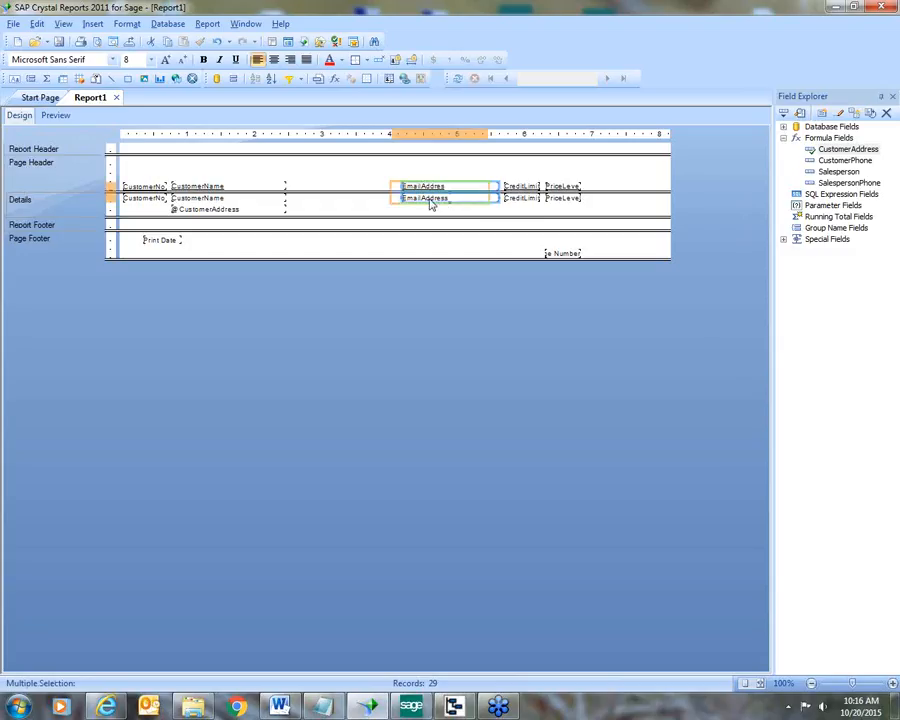
drag(432, 204, 336, 200)
click(385, 214)
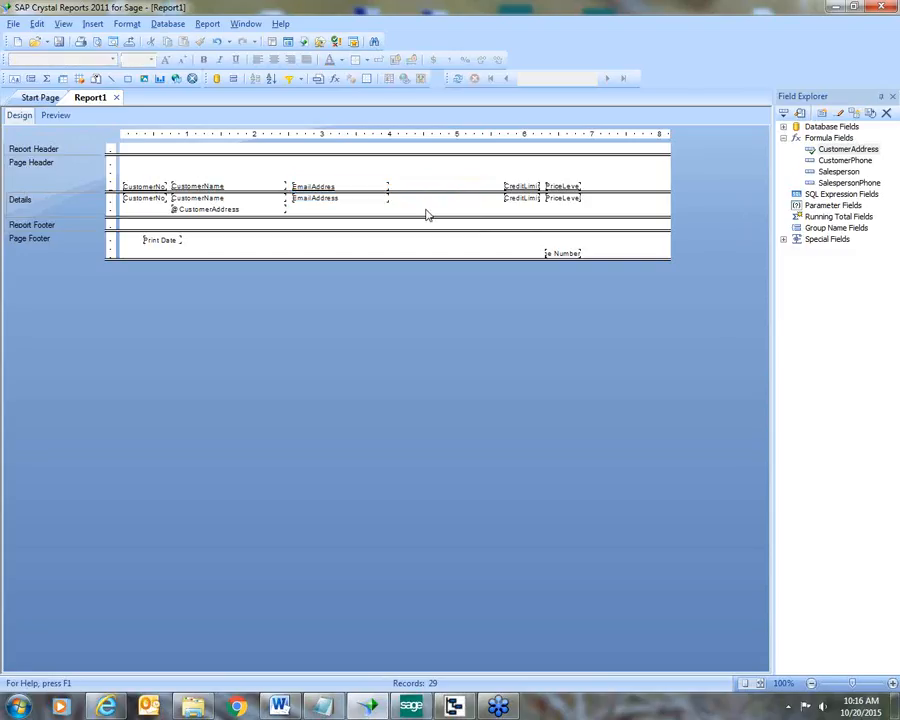
- Place the CustomerPhone formula field beneath EmailAddress in the Details section and delete its overlapping page header heading
click(855, 162)
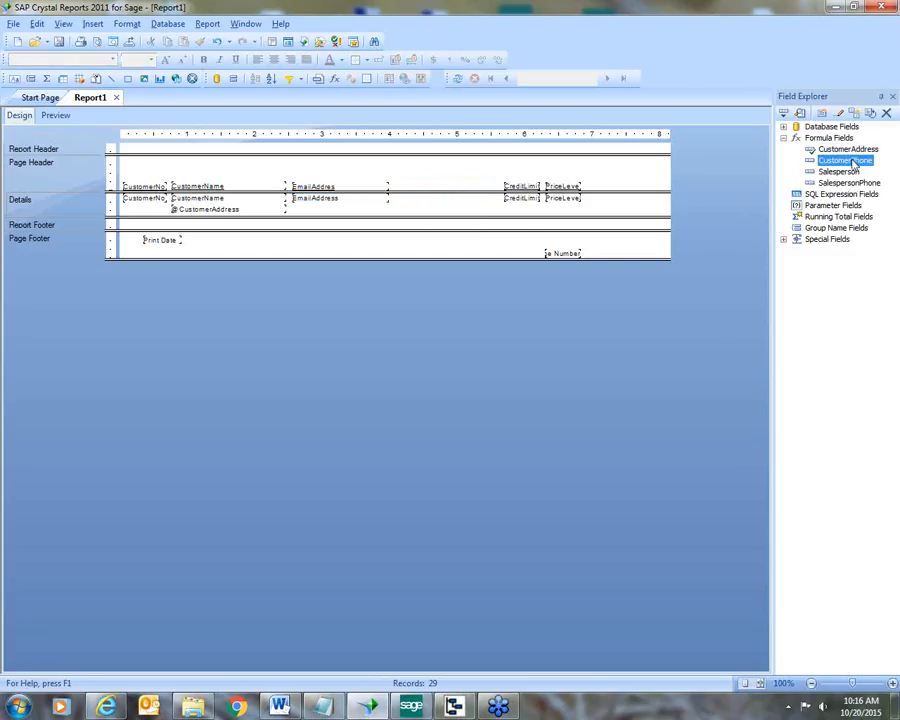
drag(862, 161, 297, 212)
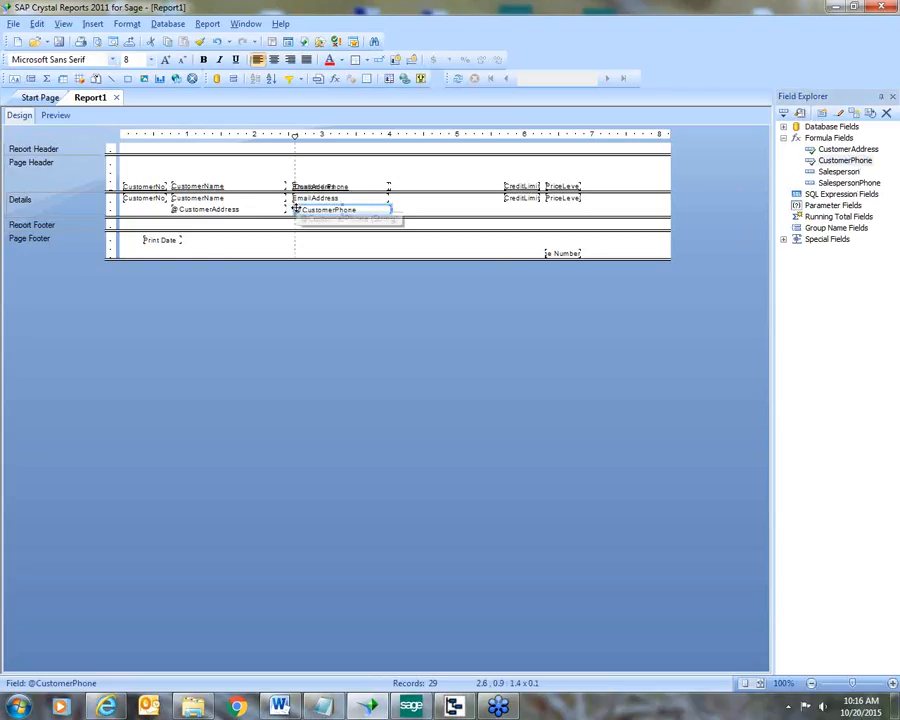
click(333, 186)
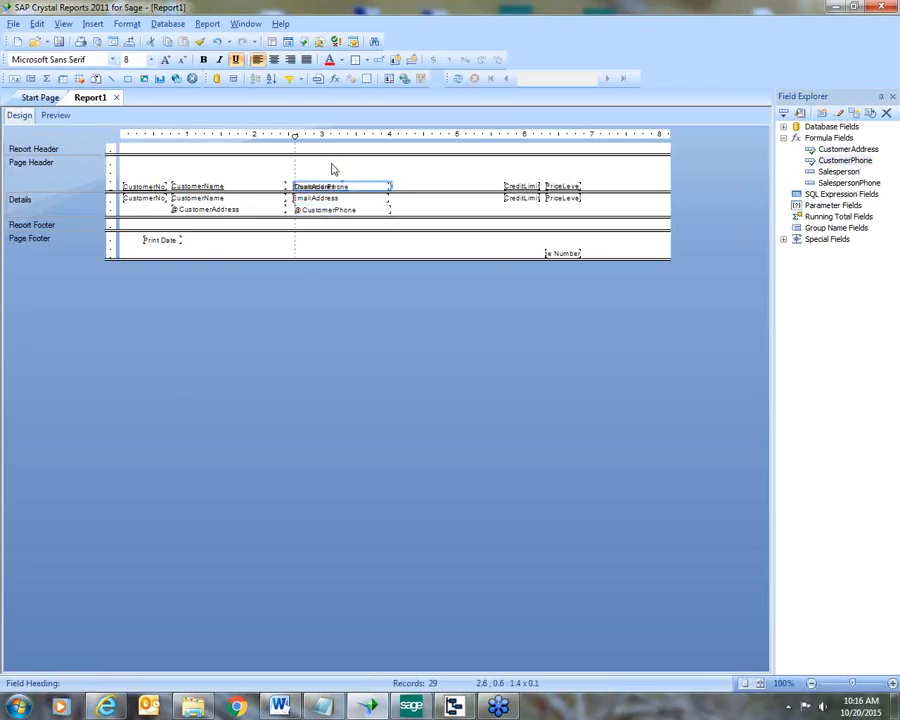
key(Delete)
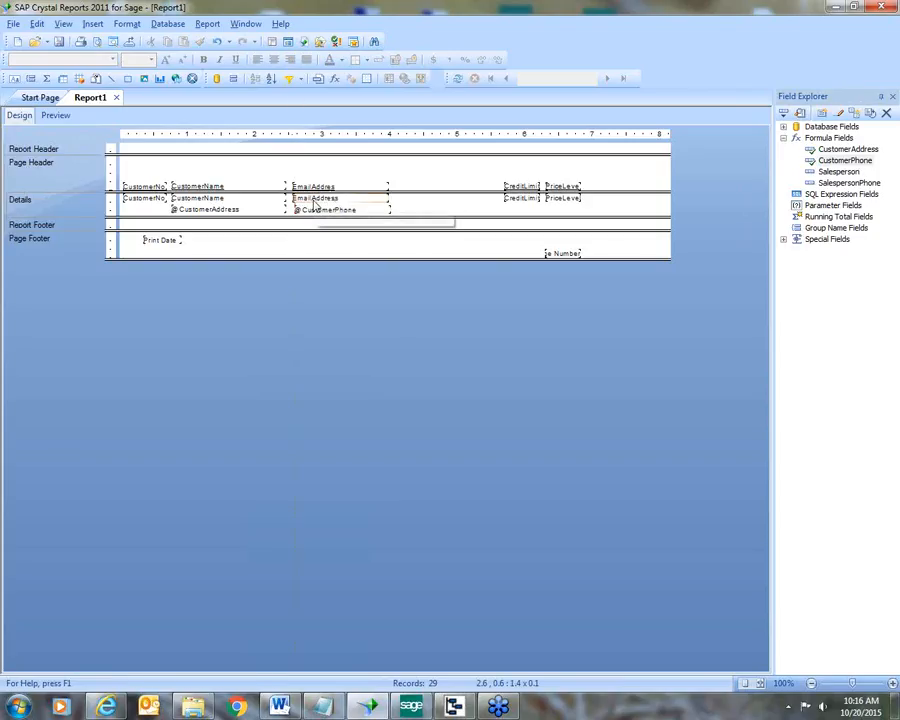
- Align the left edges of the EmailAddress and CustomerPhone fields
click(315, 200)
ctrl+click(316, 209)
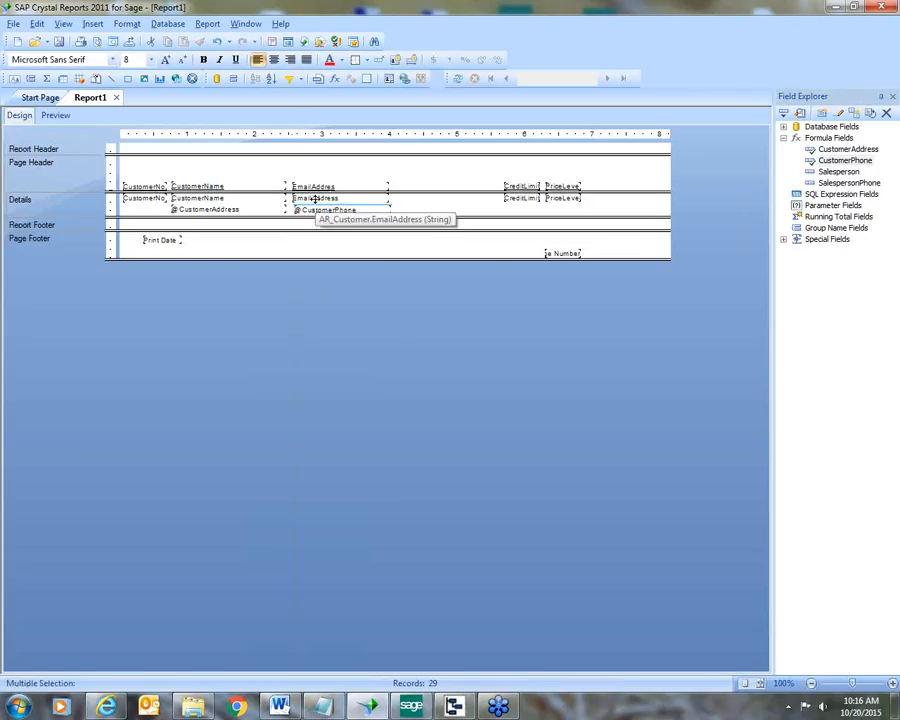
right_click(315, 199)
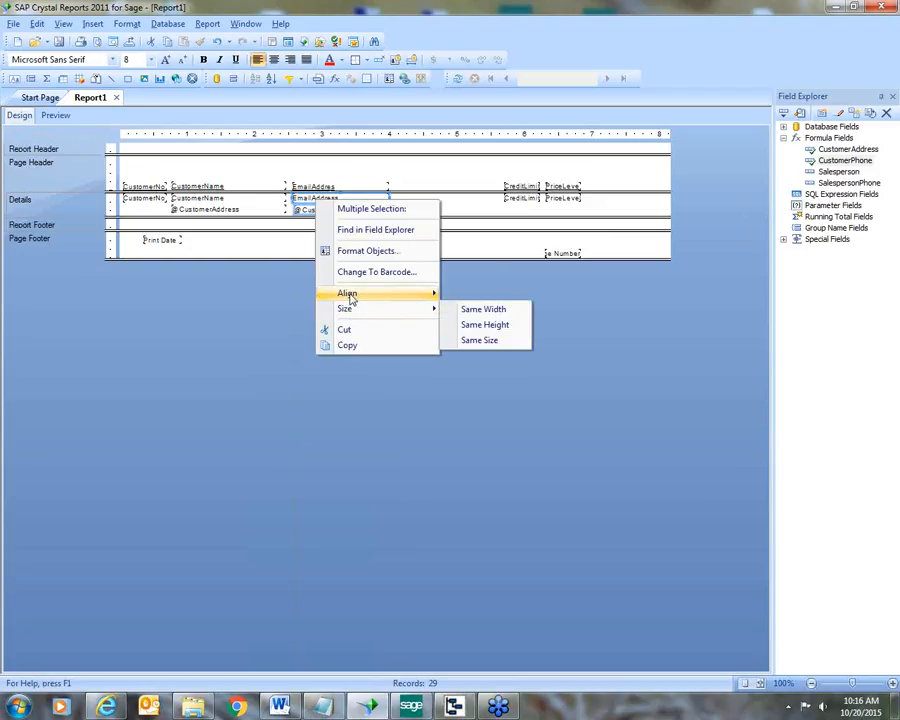
click(458, 358)
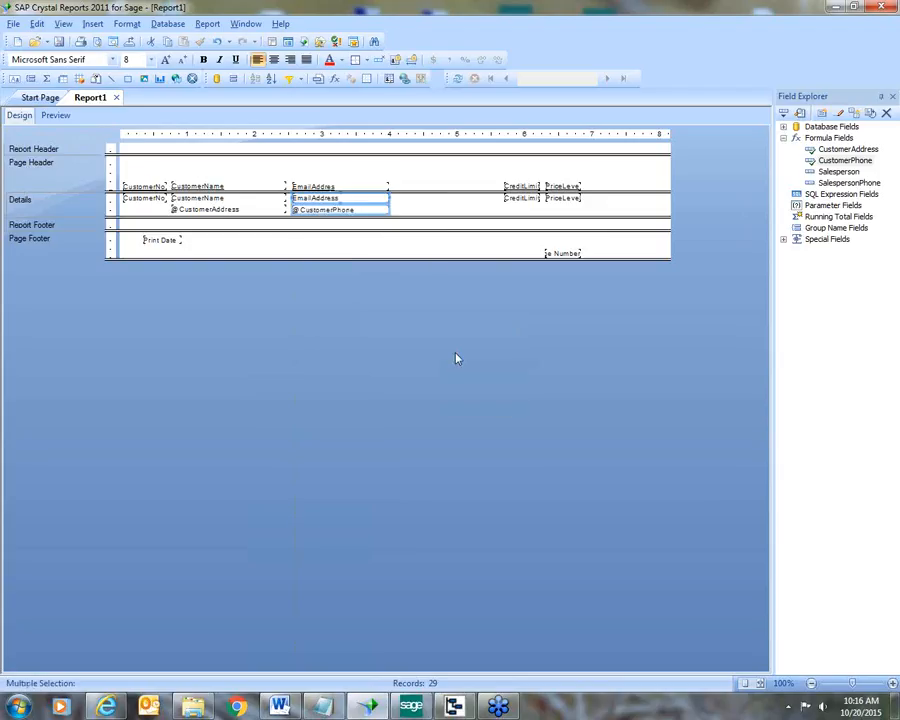
click(430, 213)
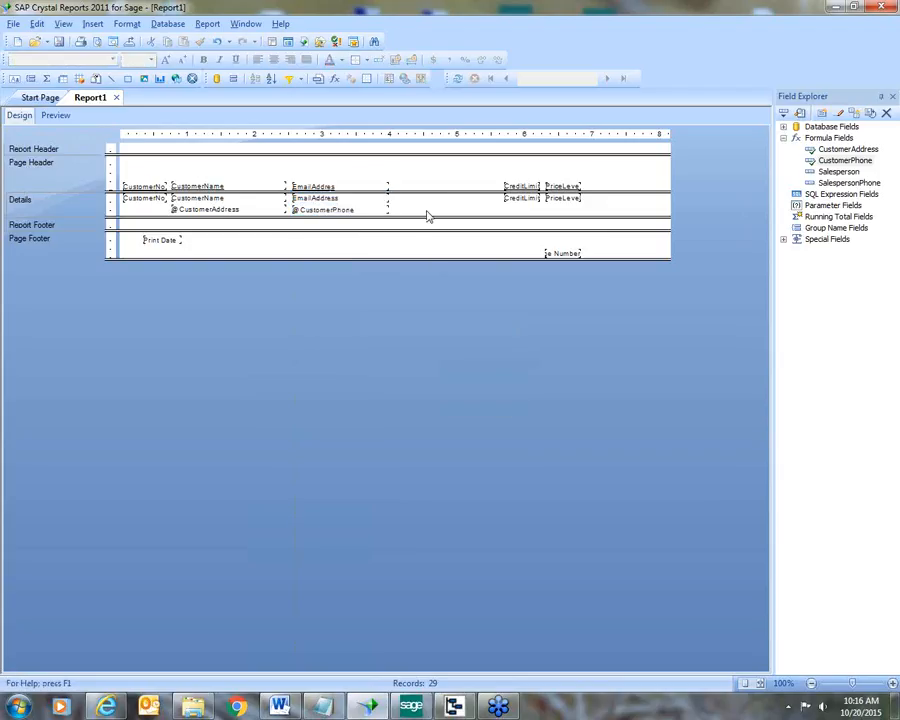
- Move the CreditLimit and PriceLevel fields with their headings directly beside the EmailAddress column, widening PriceLevel to about 0.6 inch
click(522, 201)
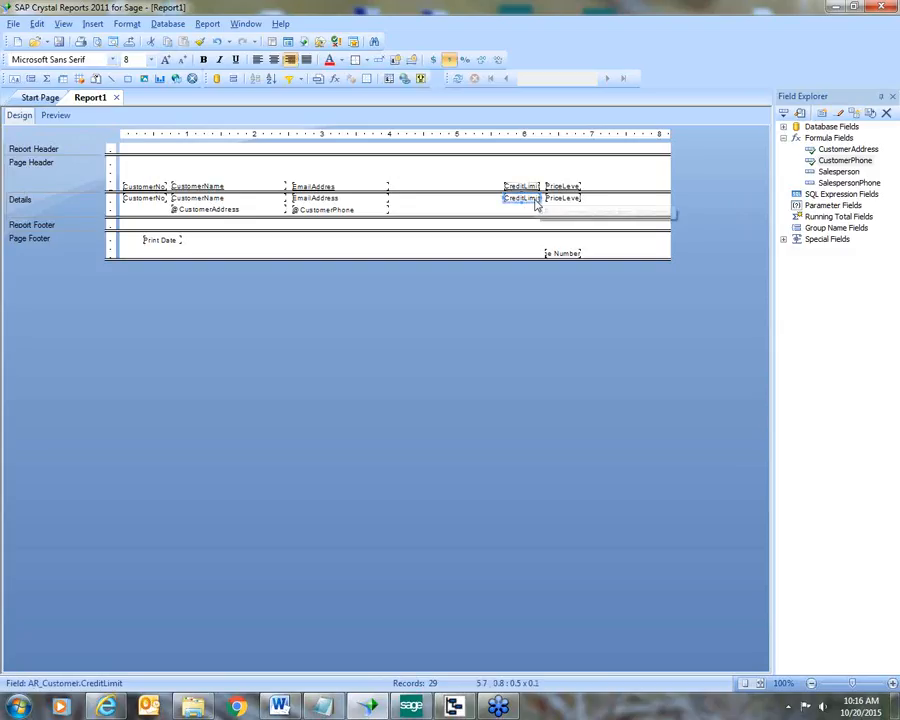
ctrl+click(537, 190)
drag(524, 201, 447, 198)
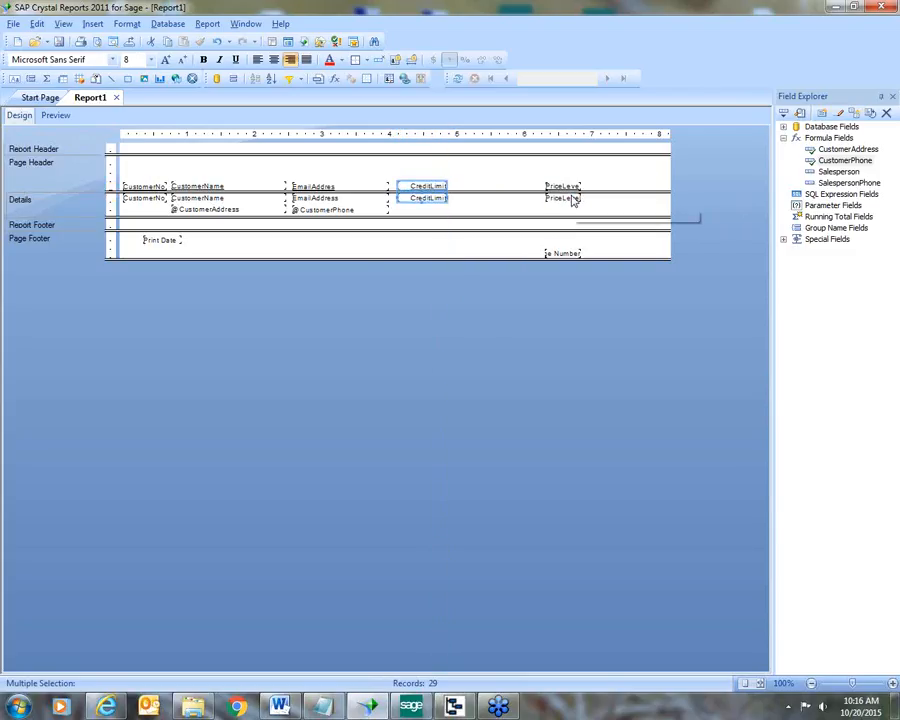
drag(571, 199, 483, 200)
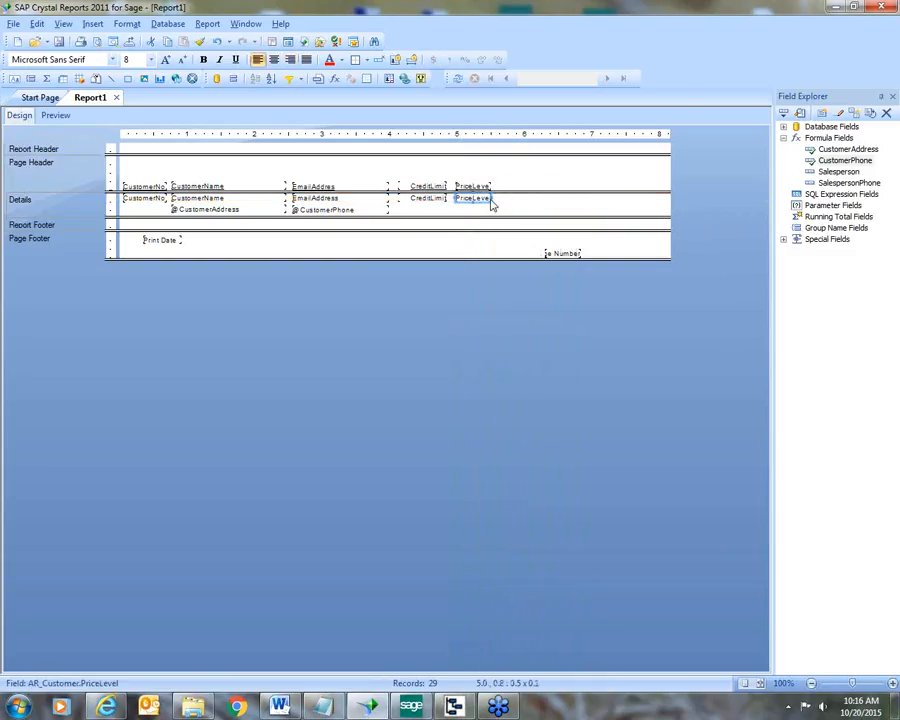
drag(494, 198, 498, 198)
- Place the Salesperson and SalespersonPhone formula fields stacked beside PriceLevel in Details and delete the overlapping SalespersonPhone heading
drag(843, 177, 509, 200)
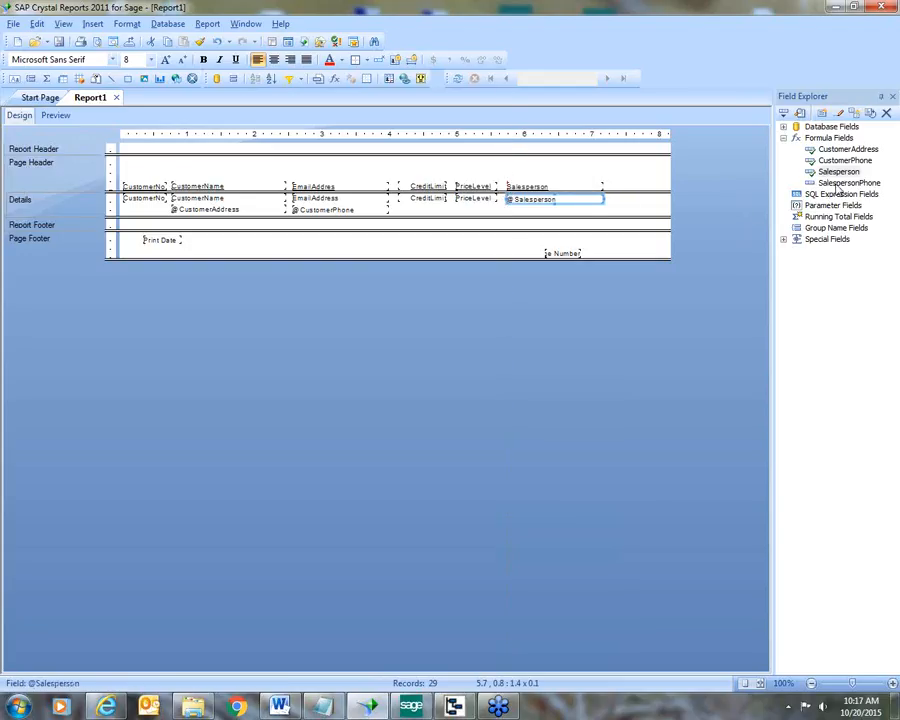
drag(836, 189, 510, 213)
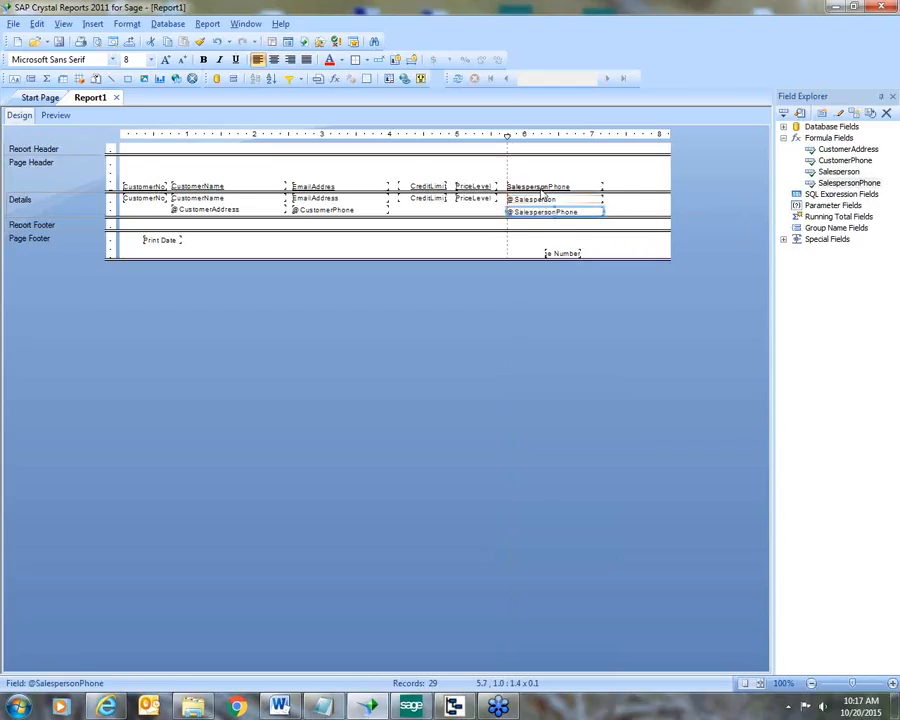
click(543, 185)
key(Delete)
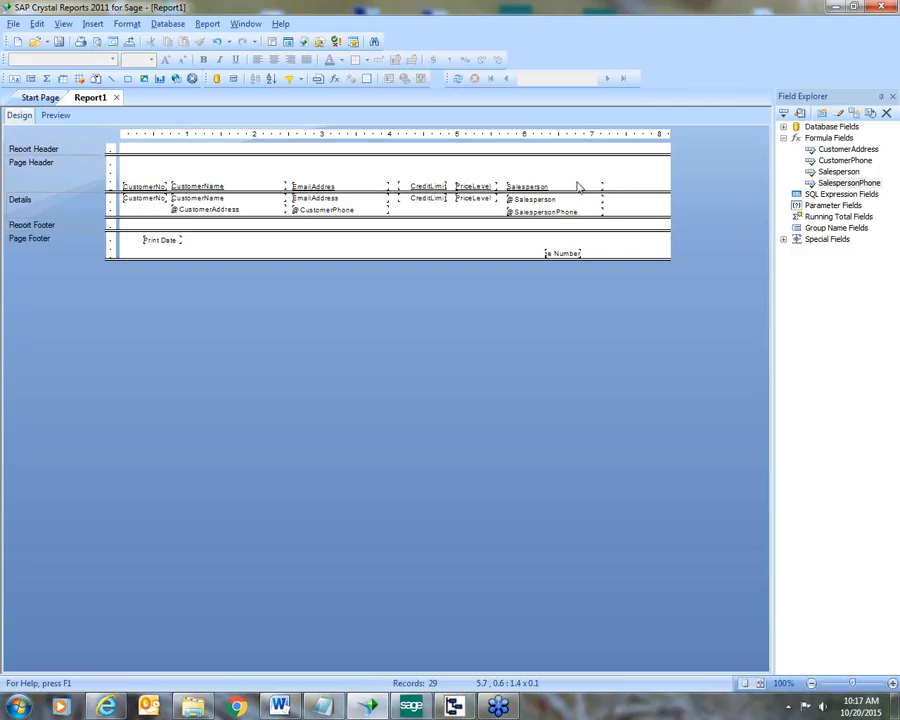
- Delete the CustomerName heading, widen the CustomerNo heading to about 2.4 inches across both columns, and retitle it "Customer Number and Name"
click(199, 186)
key(Delete)
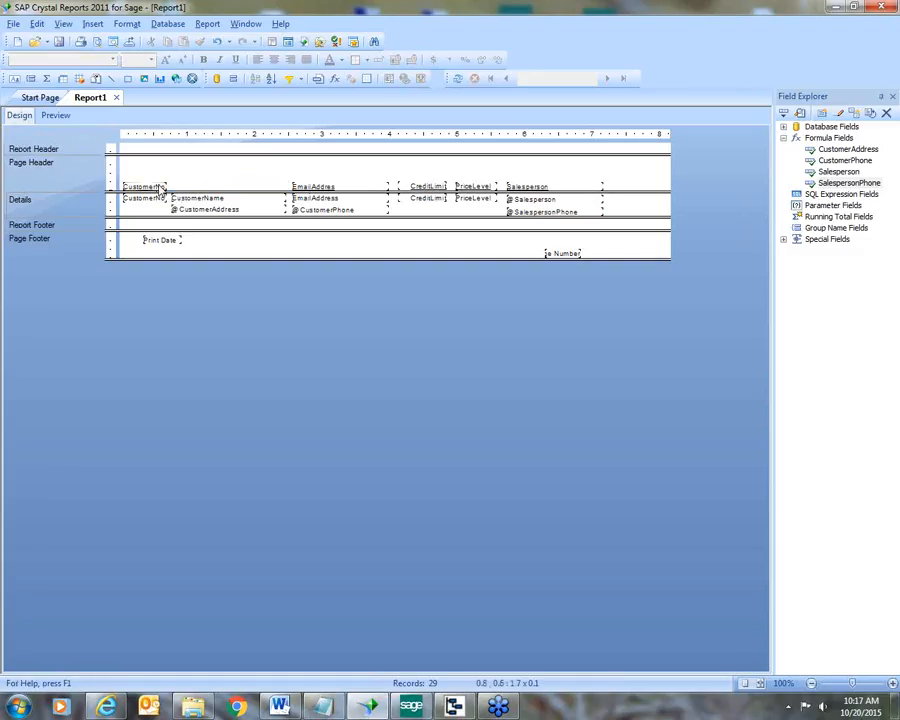
click(164, 187)
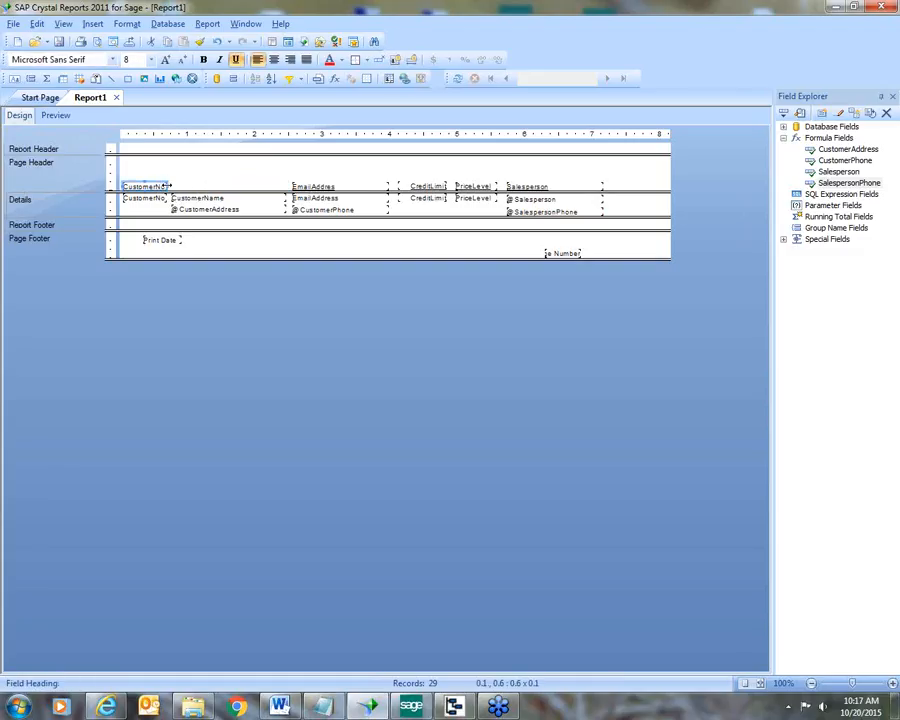
drag(168, 186, 286, 187)
double_click(270, 180)
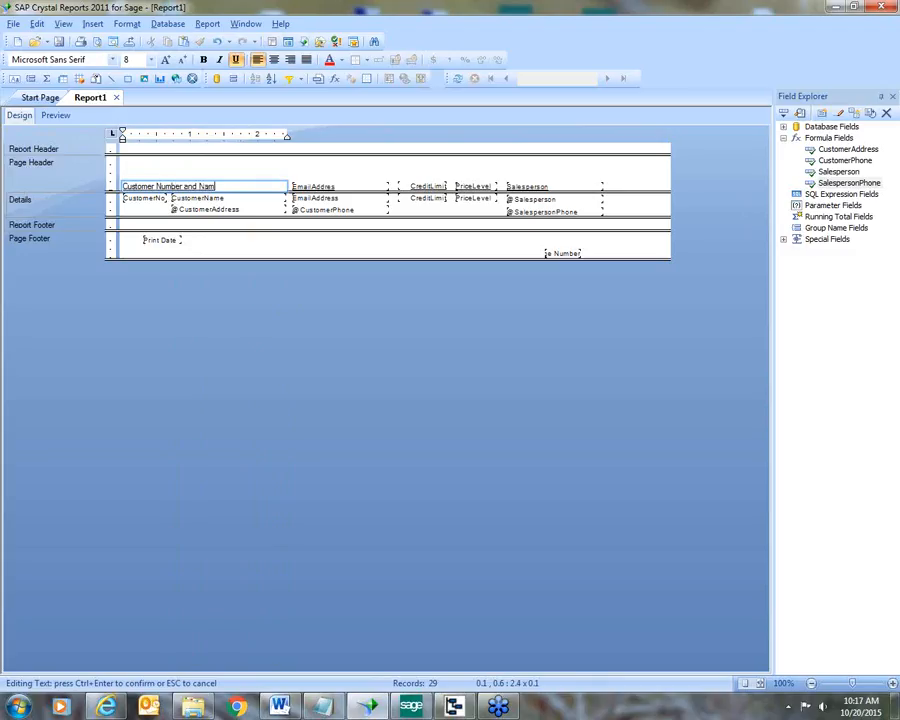
- Retitle the next three page header headings "Email Address and Phone", "Credit Limit" and "Price Level"
click(352, 186)
key(F2)
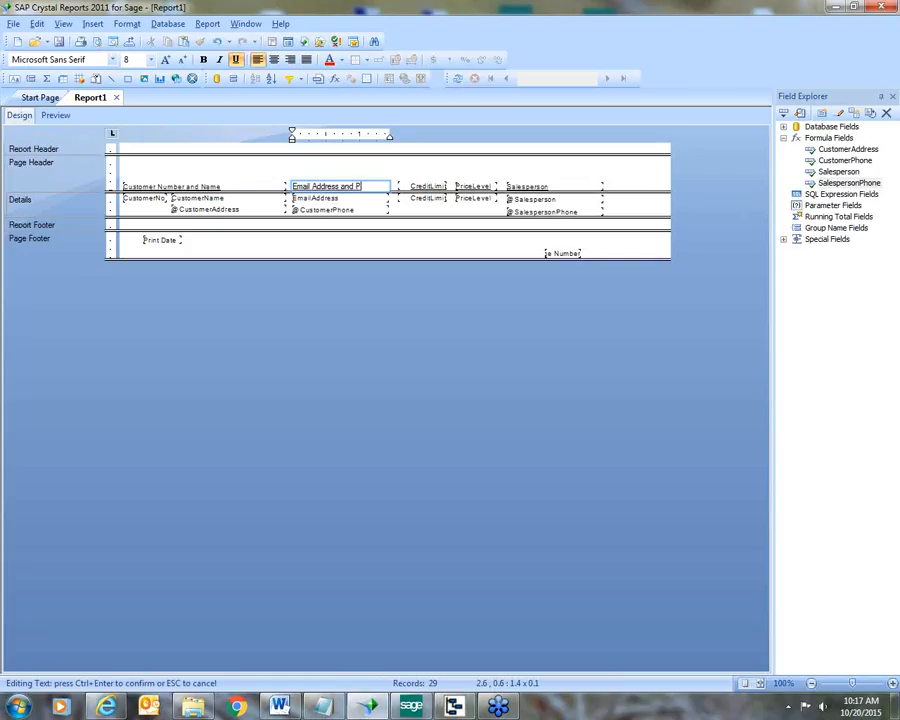
click(435, 188)
double_click(434, 189)
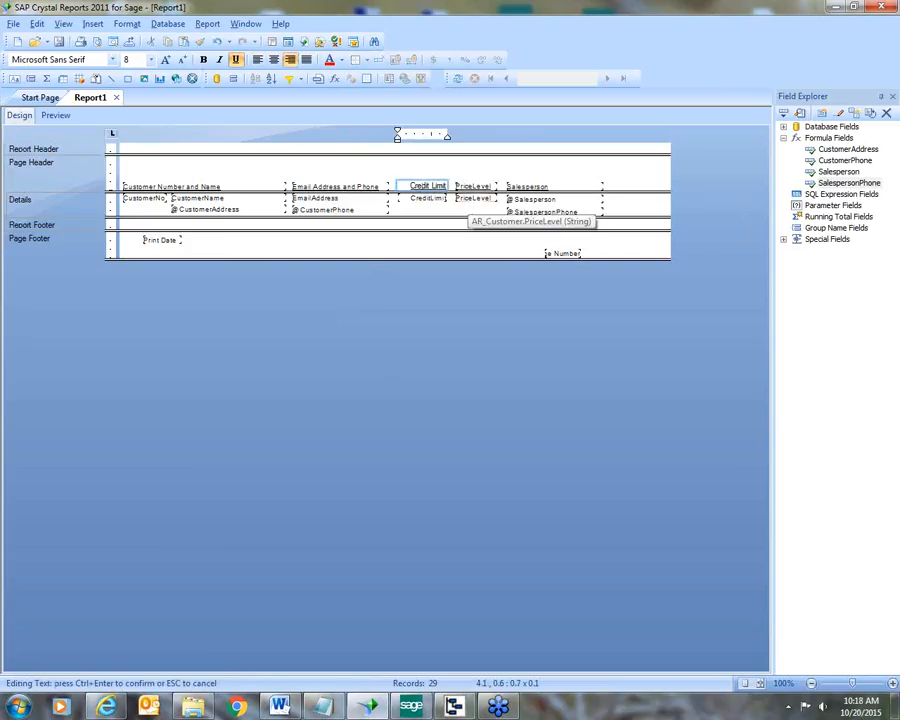
click(483, 188)
double_click(473, 187)
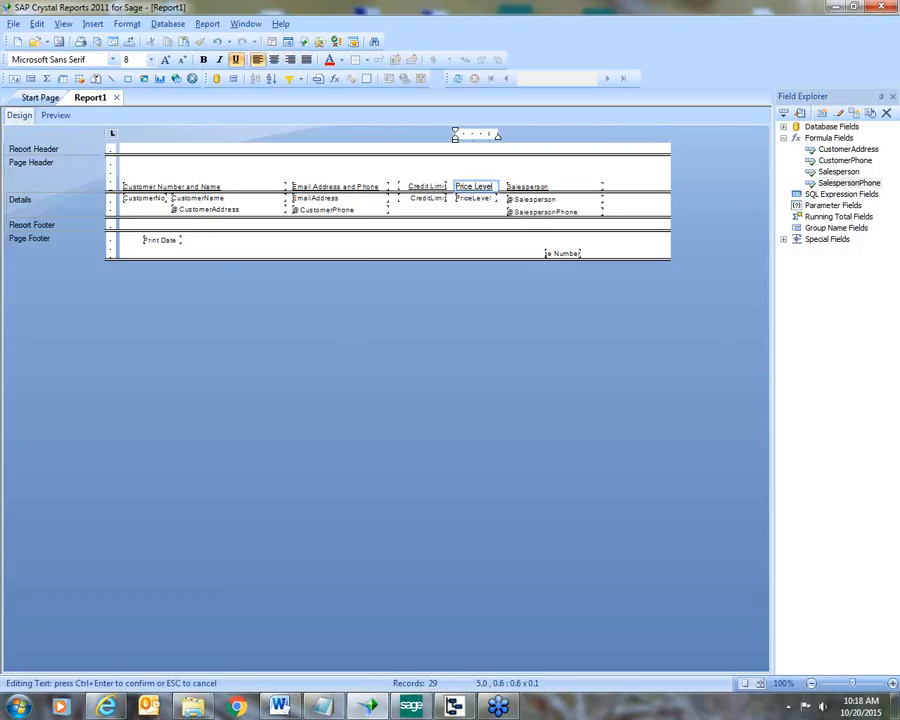
- Retitle the Salesperson heading "Salesperson Name and Phone"
click(539, 188)
double_click(553, 186)
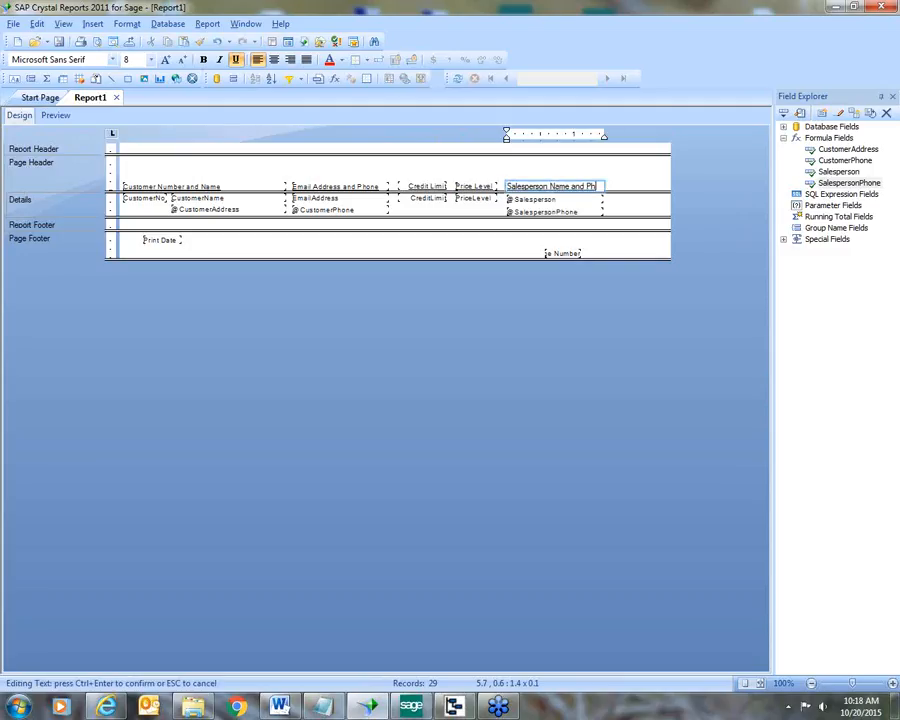
text(one)
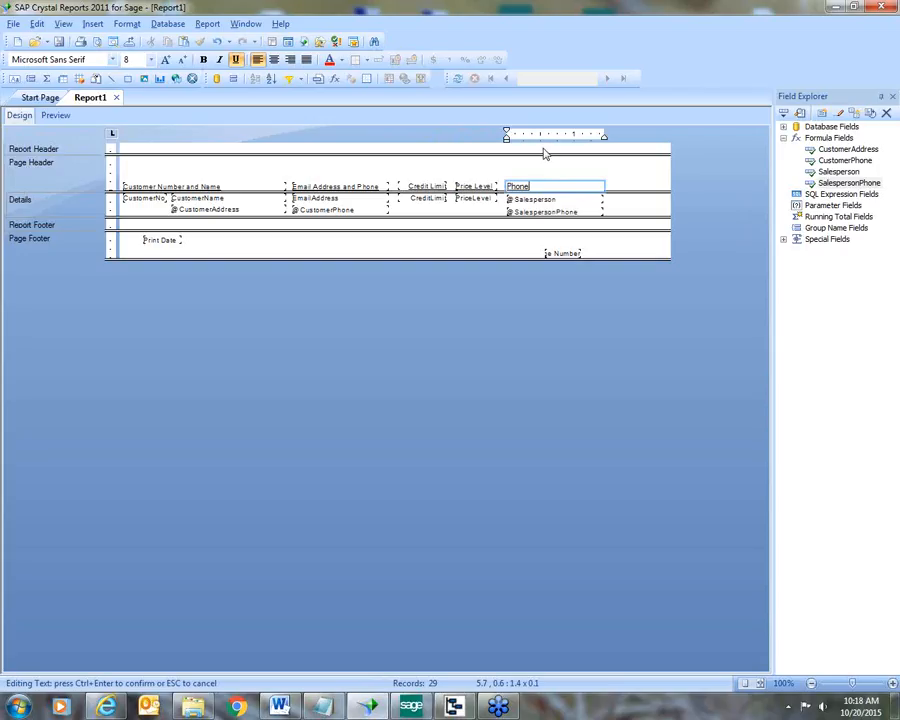
click(653, 181)
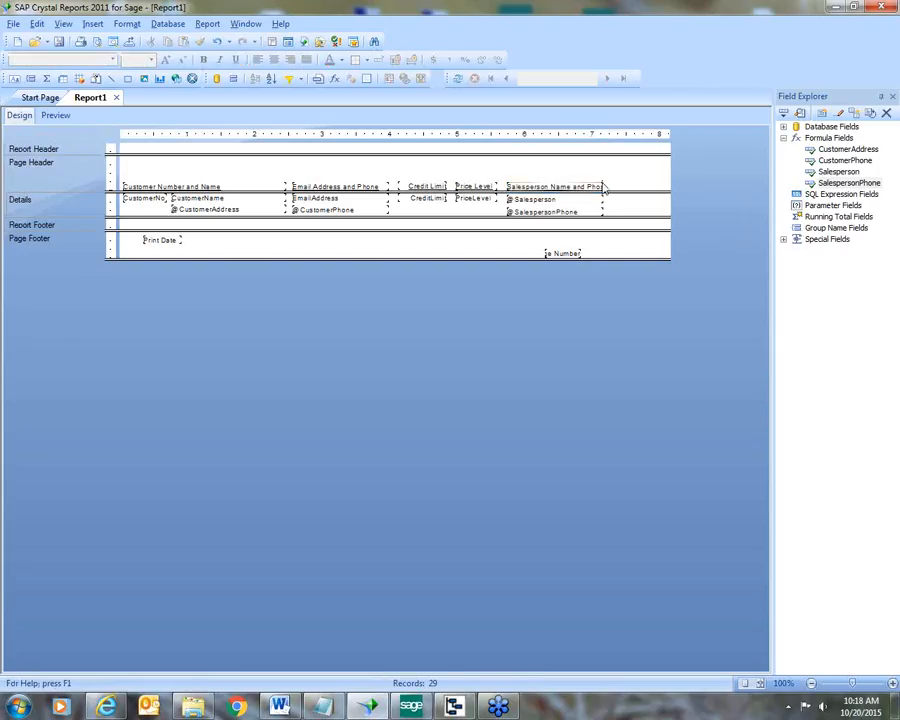
- Widen the salesperson heading together with the Salesperson and SalespersonPhone fields to about 1.6 inches
click(556, 186)
ctrl+click(598, 203)
ctrl+click(596, 211)
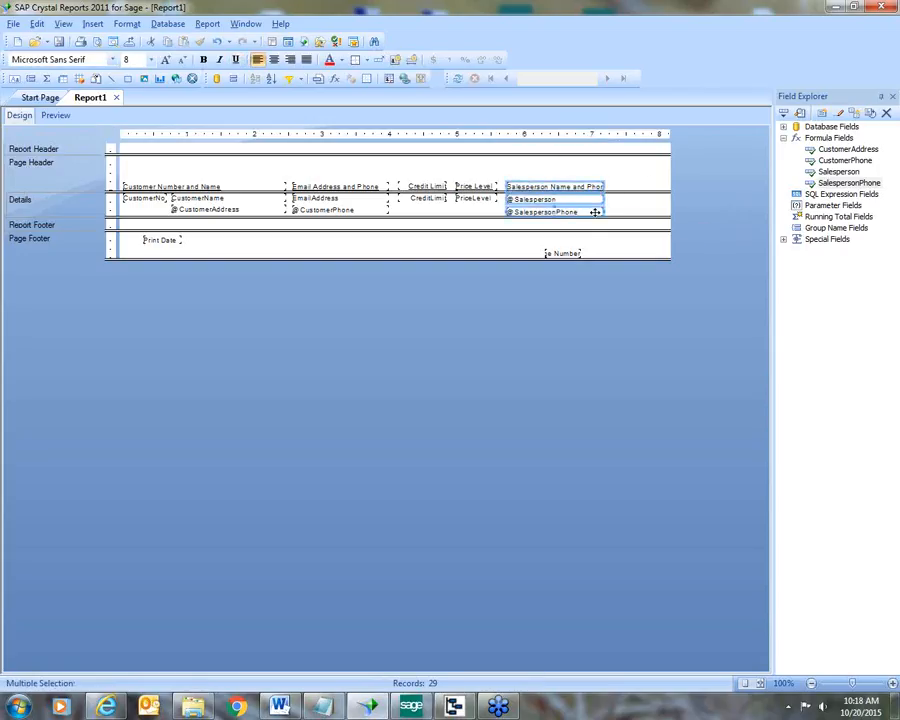
drag(603, 211, 614, 212)
click(630, 190)
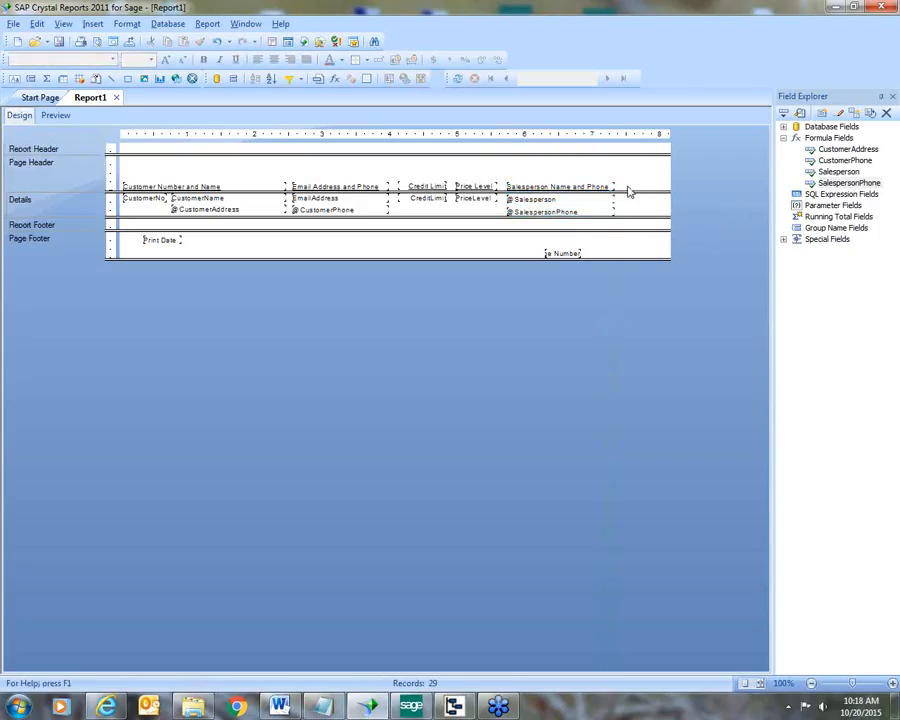
- Make all five page header column headings bold and centre their text
click(607, 188)
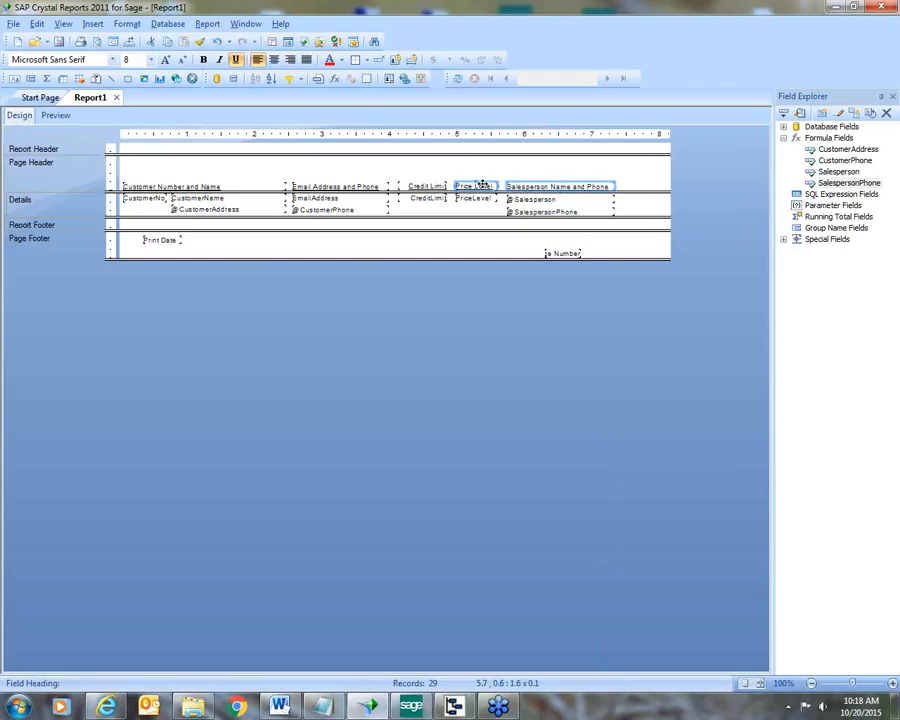
ctrl+click(474, 187)
ctrl+click(411, 188)
ctrl+click(350, 187)
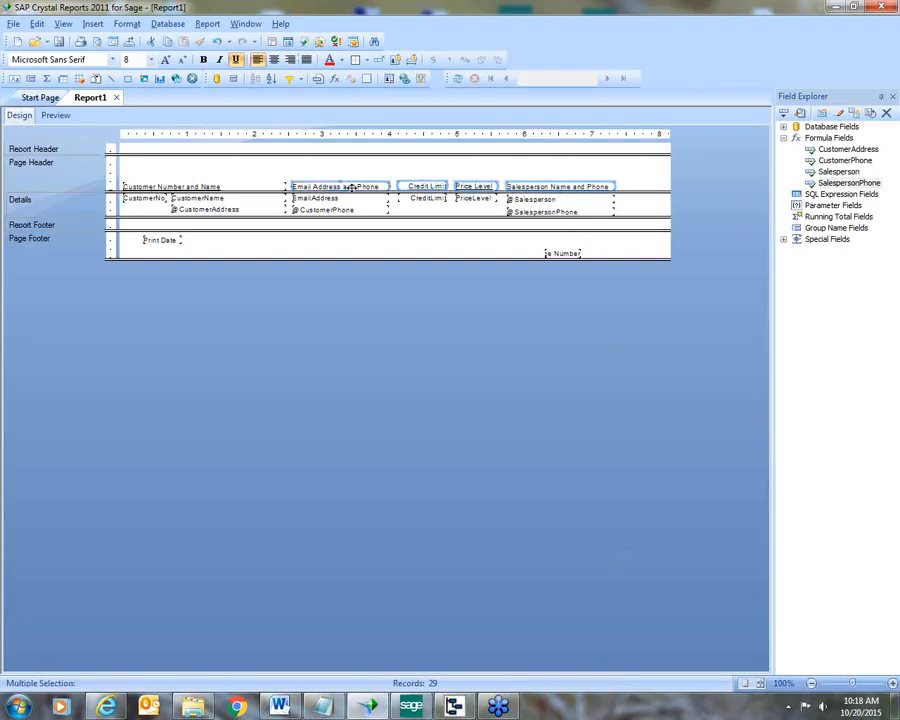
ctrl+click(232, 188)
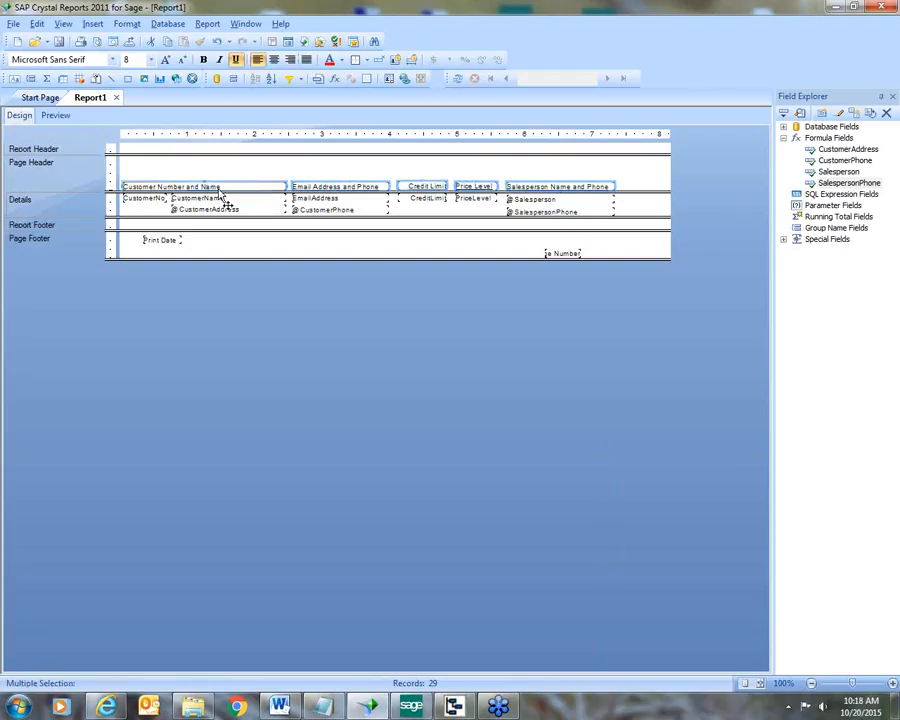
click(204, 61)
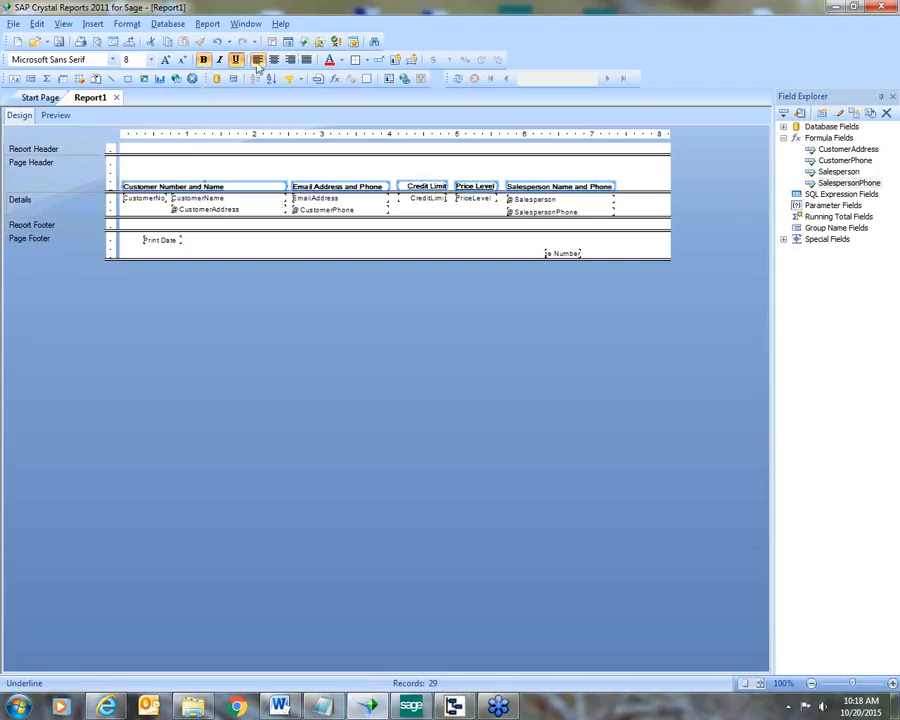
click(276, 61)
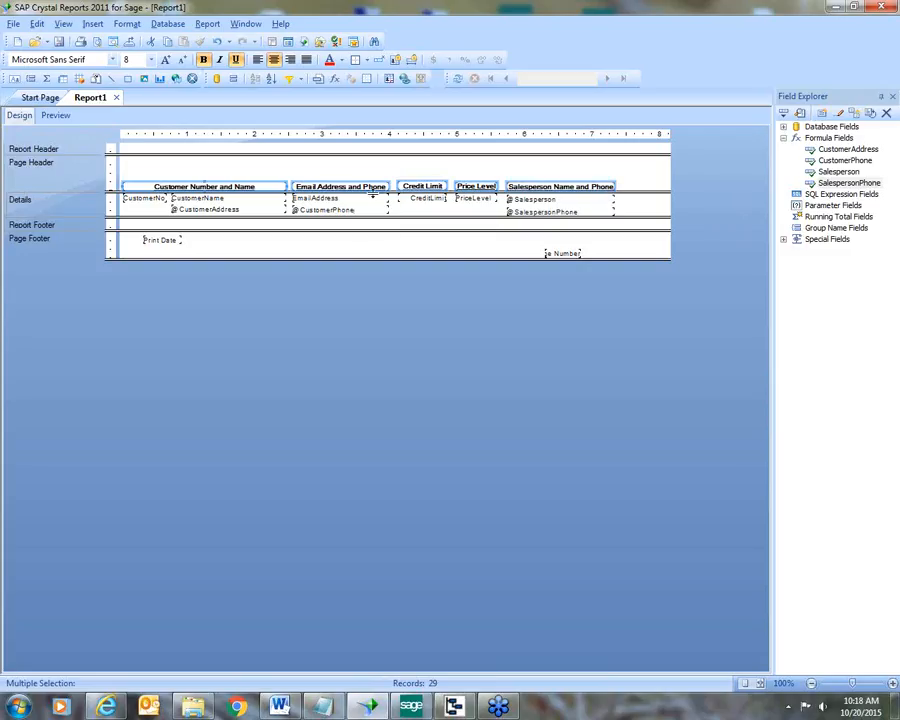
click(437, 209)
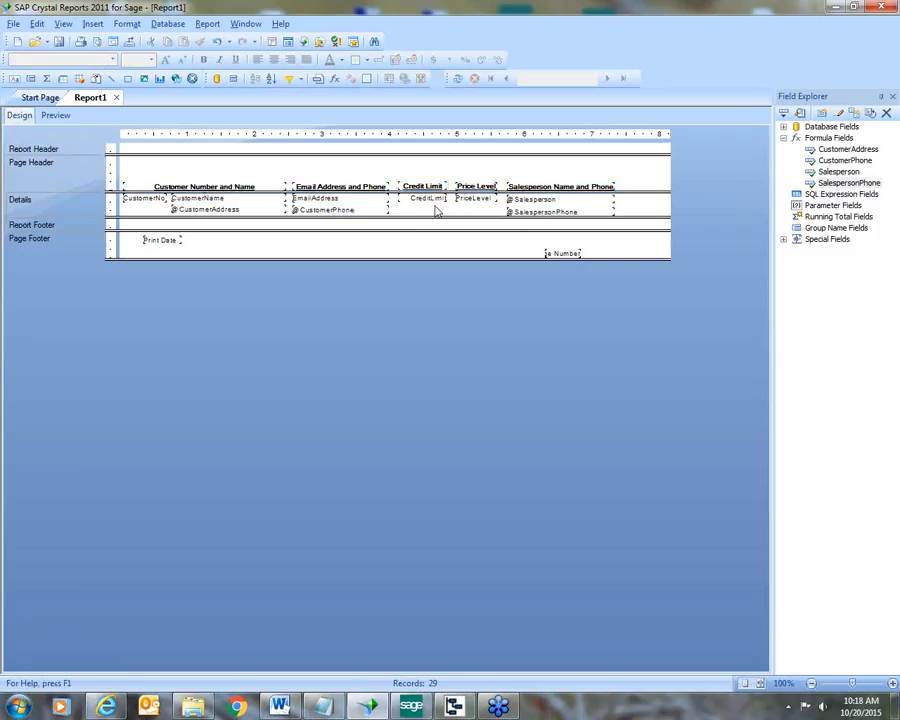
- Centre the PriceLevel field in the Details section and check the layout in the report preview
click(463, 200)
click(274, 60)
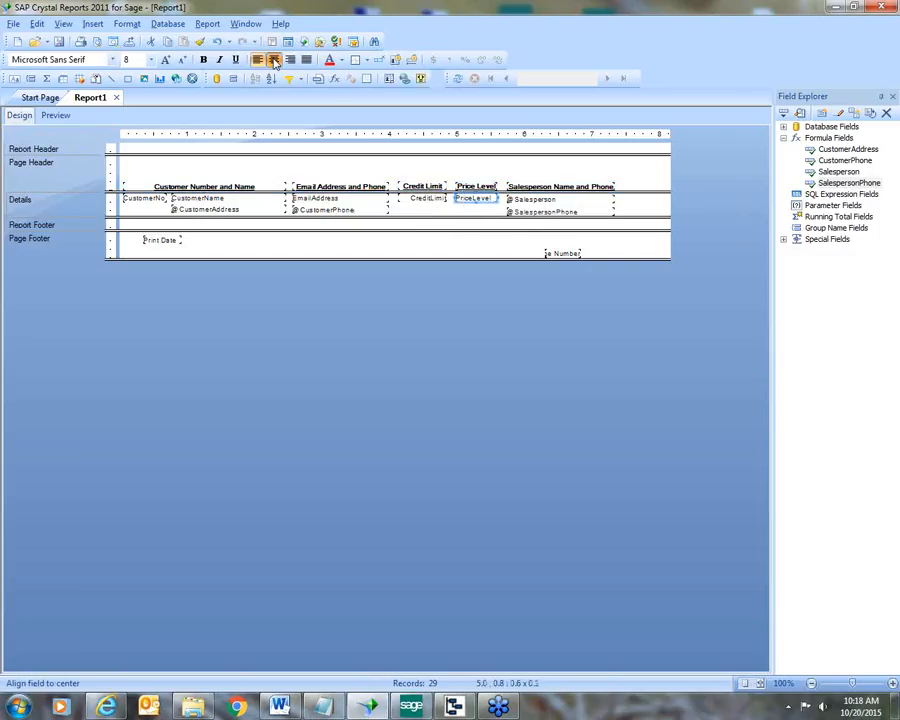
click(308, 232)
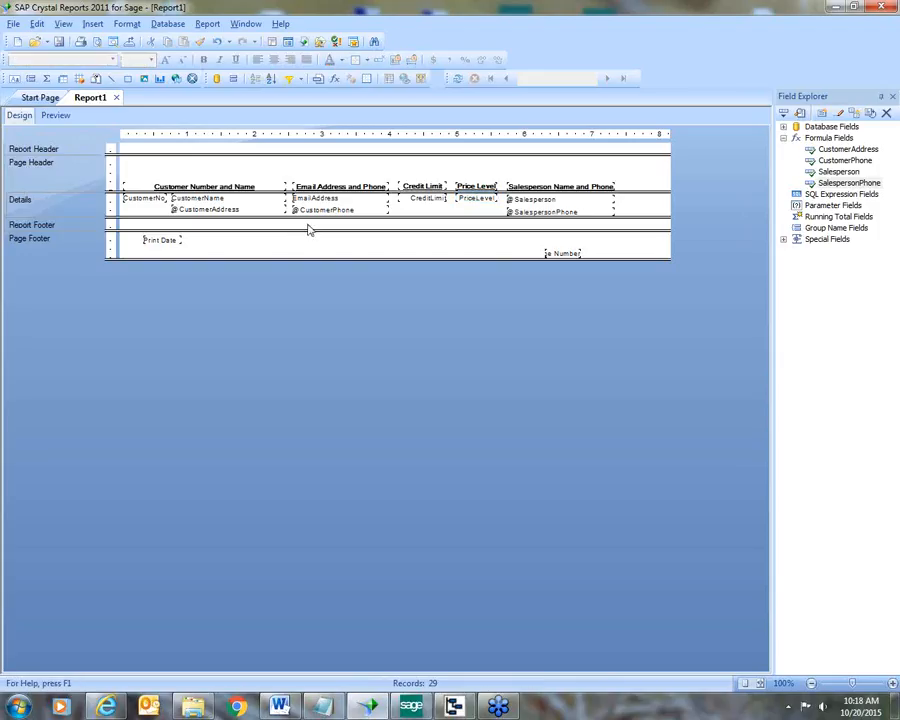
click(52, 115)
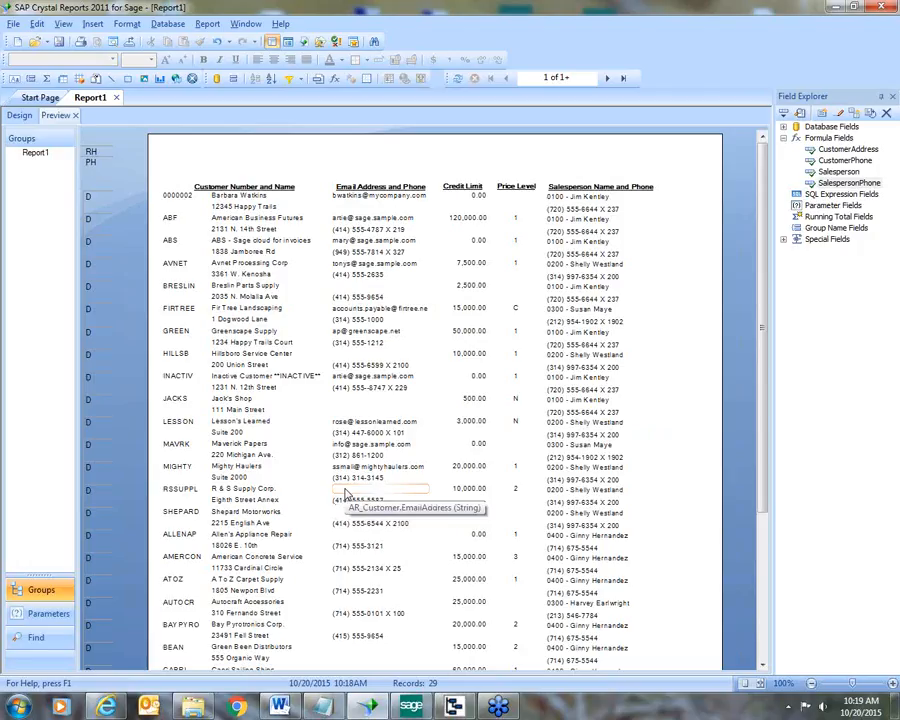
click(20, 116)
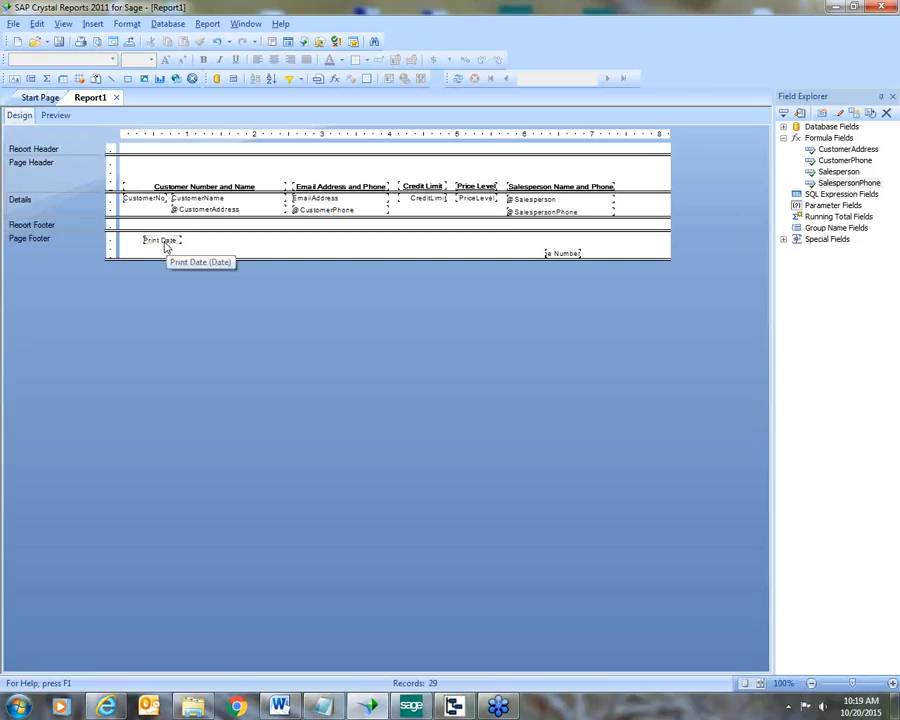
- Shift the Print Date field along the Page Footer and insert a "Run Date:" text object in front of it
drag(167, 244, 199, 240)
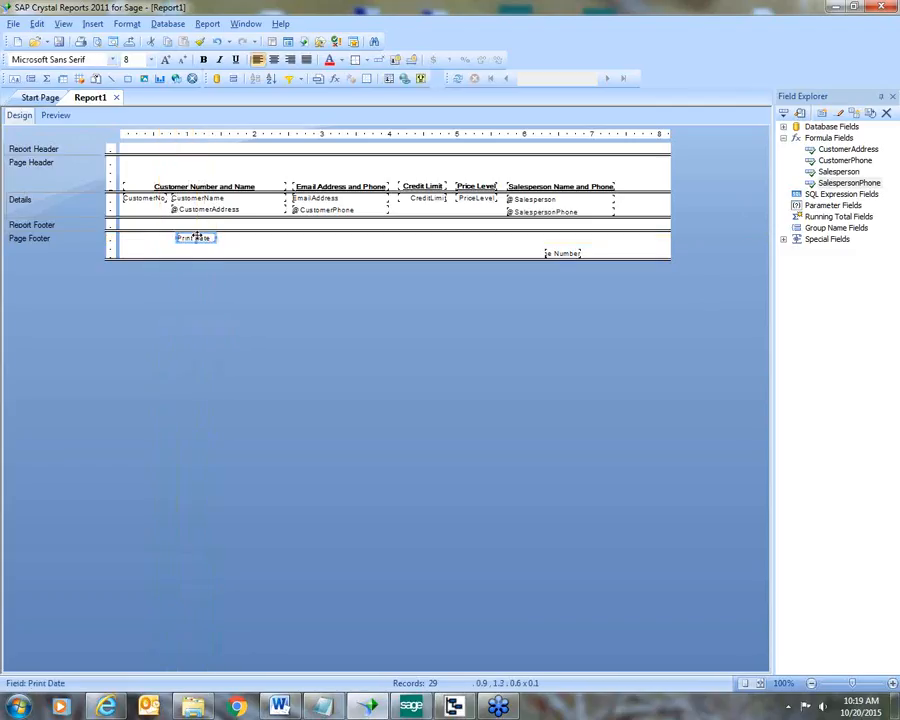
click(15, 79)
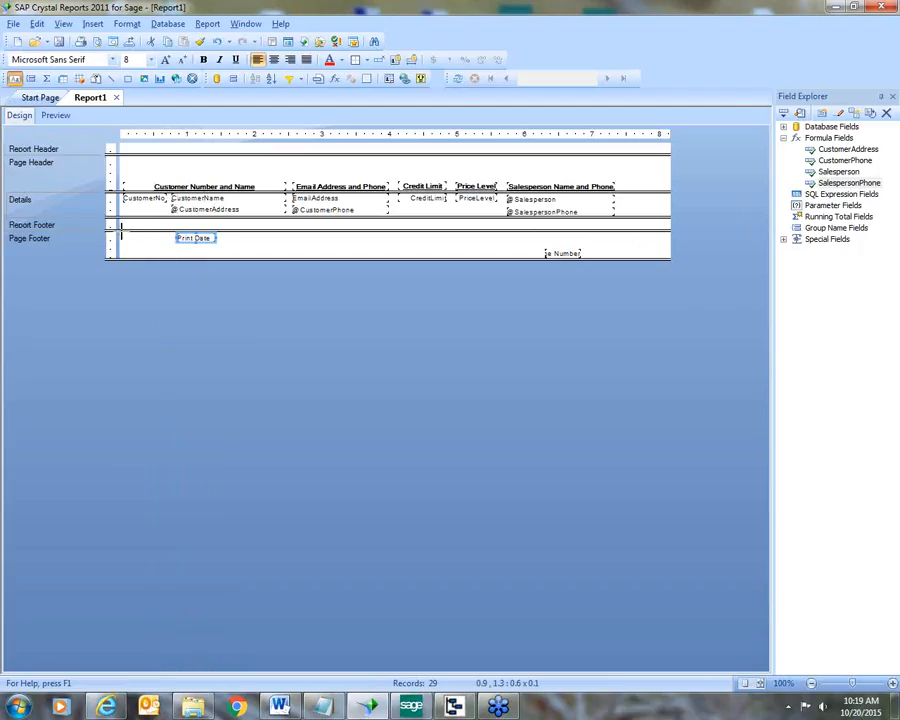
mouse_move(121, 229)
mouse_down()
mouse_move(169, 242)
mouse_move(154, 240)
mouse_move(155, 259)
mouse_up()
key(Escape)
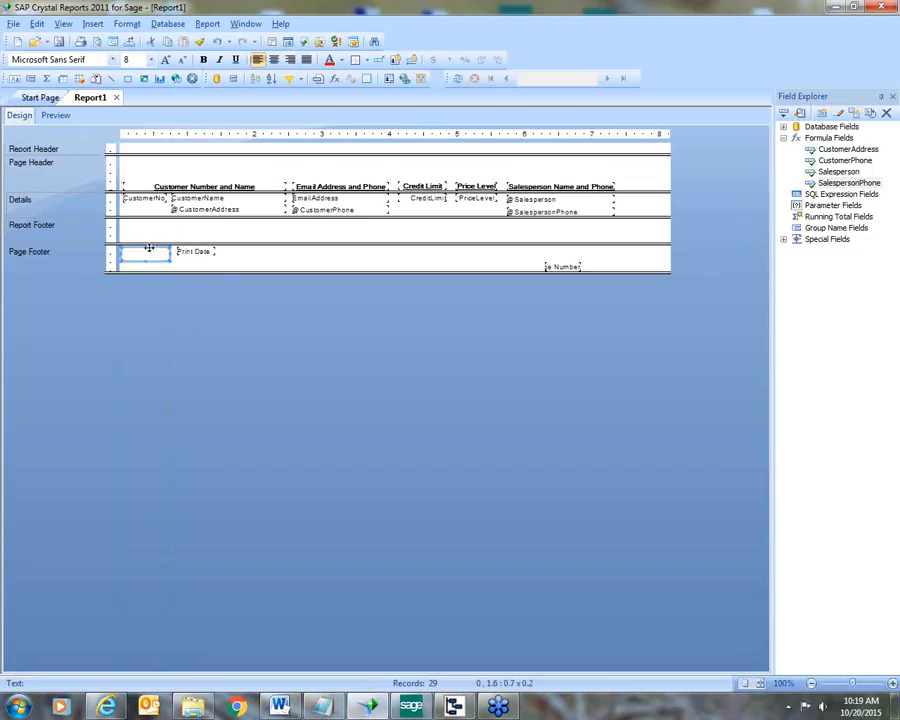
double_click(149, 249)
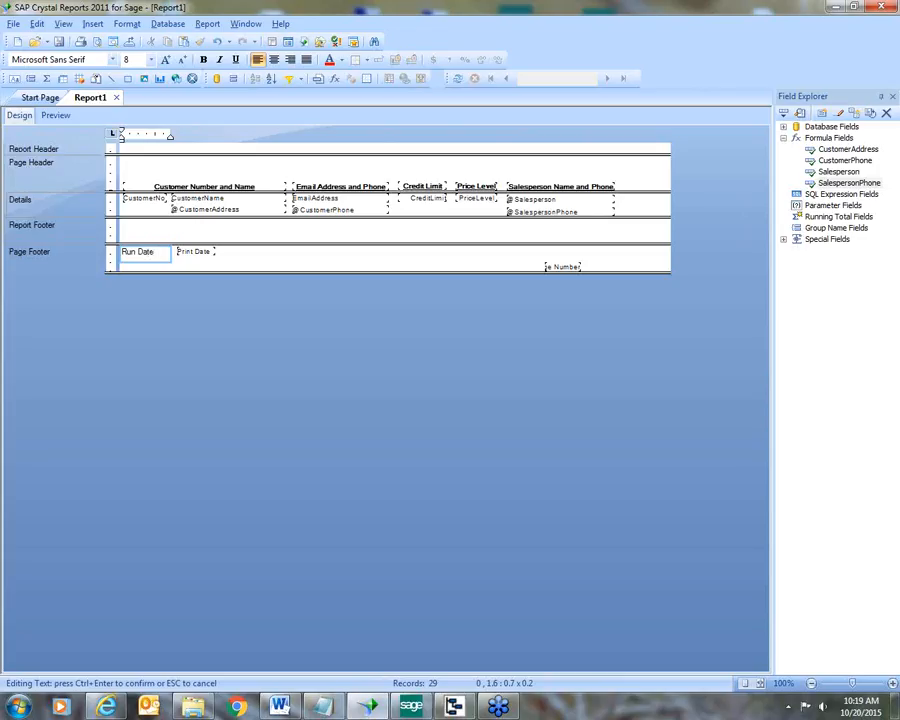
click(289, 265)
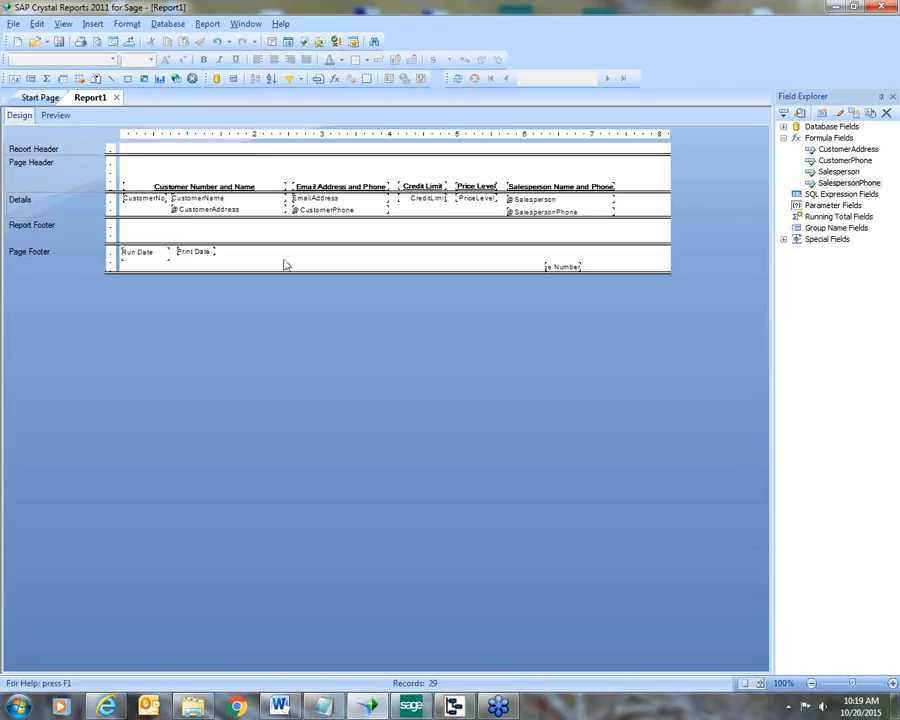
- Embed the Print Date field in the Run Date text object and resize the object to one line, about 1.0 inch wide
drag(198, 260, 165, 257)
click(169, 256)
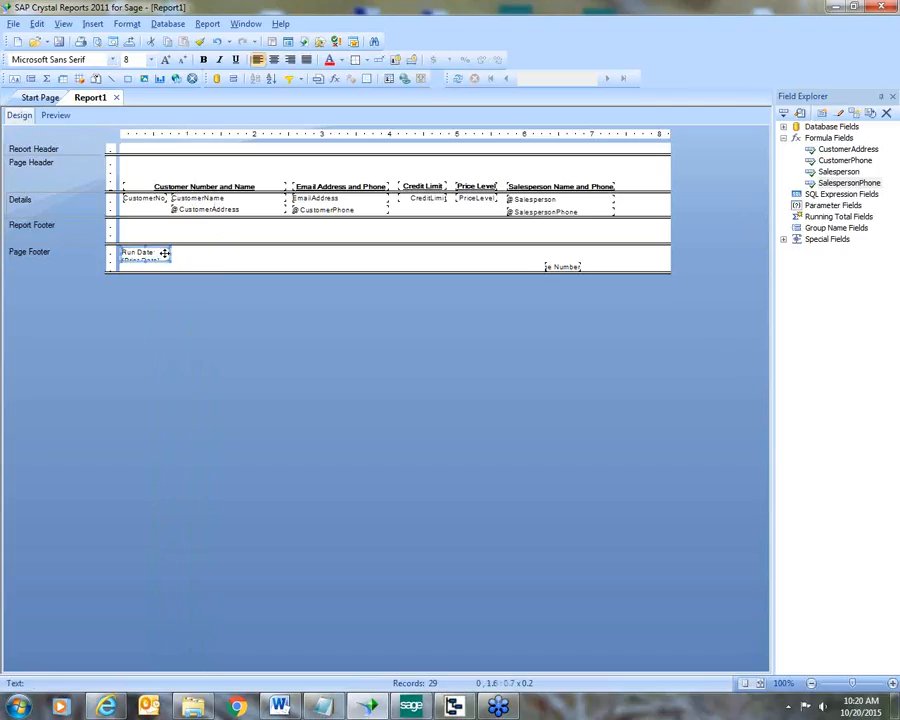
mouse_move(169, 253)
mouse_down()
mouse_move(190, 253)
mouse_move(155, 256)
mouse_up()
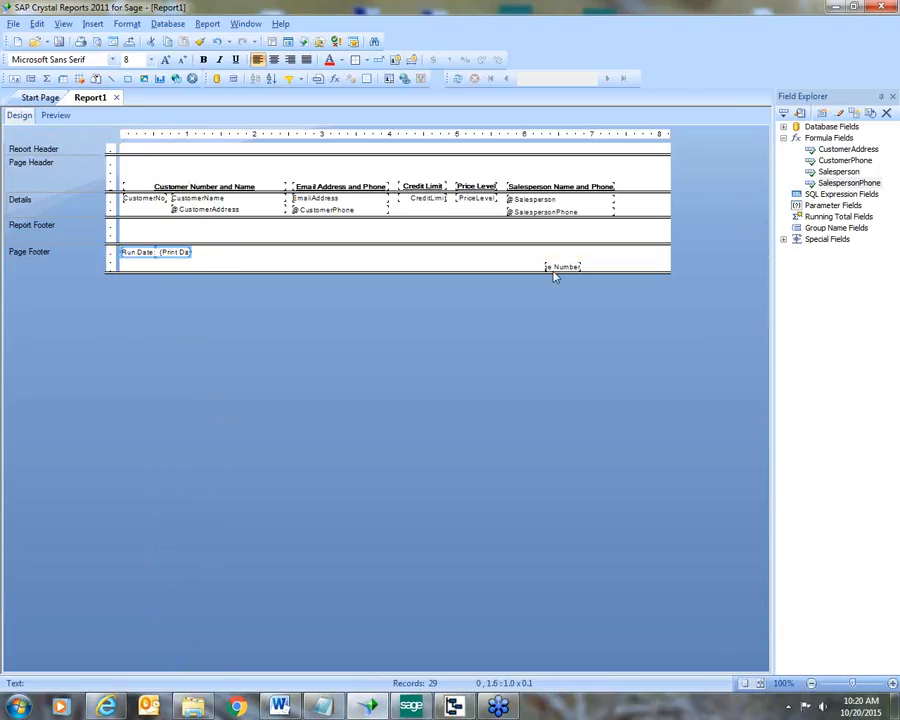
- Insert a "Page:" text object about 0.6 inch wide above the Page Number field in the Page Footer and embed that field in it
click(14, 79)
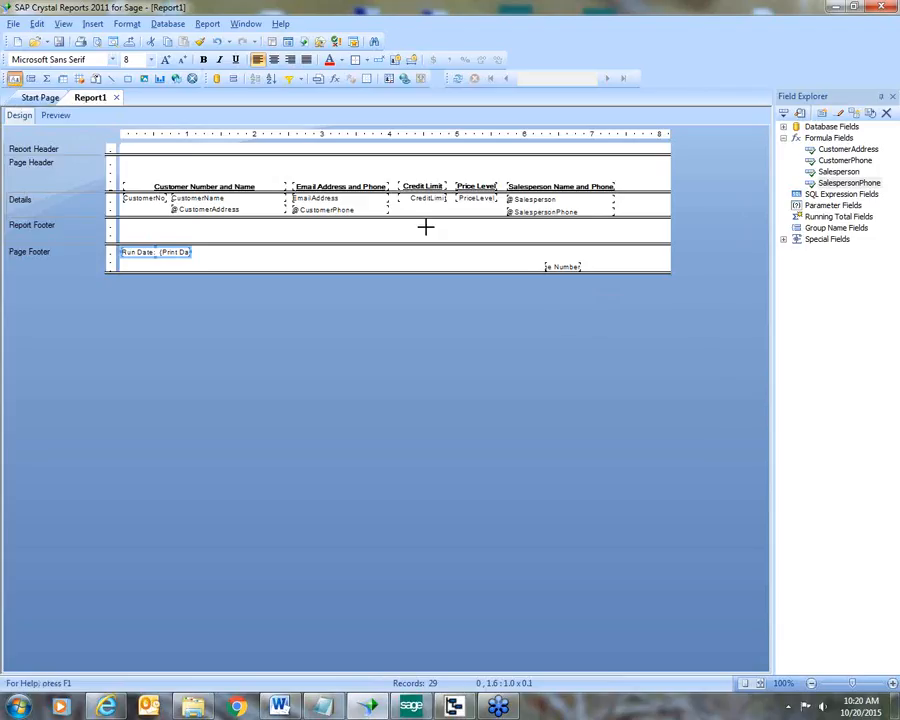
drag(548, 248, 594, 252)
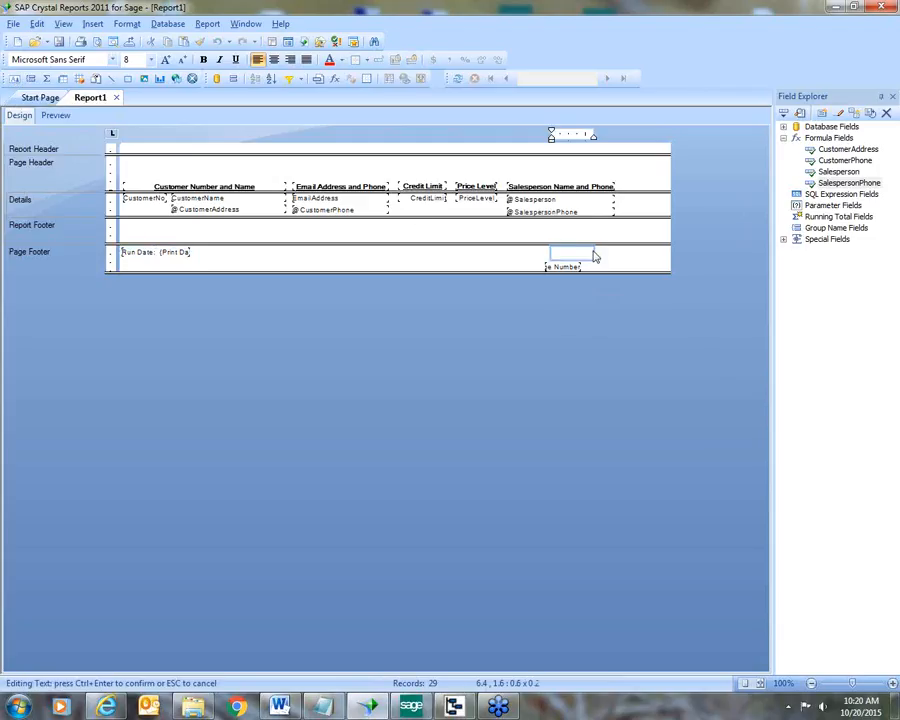
text(Page:)
click(567, 265)
mouse_move(579, 266)
mouse_down()
mouse_move(557, 266)
mouse_move(590, 260)
mouse_up()
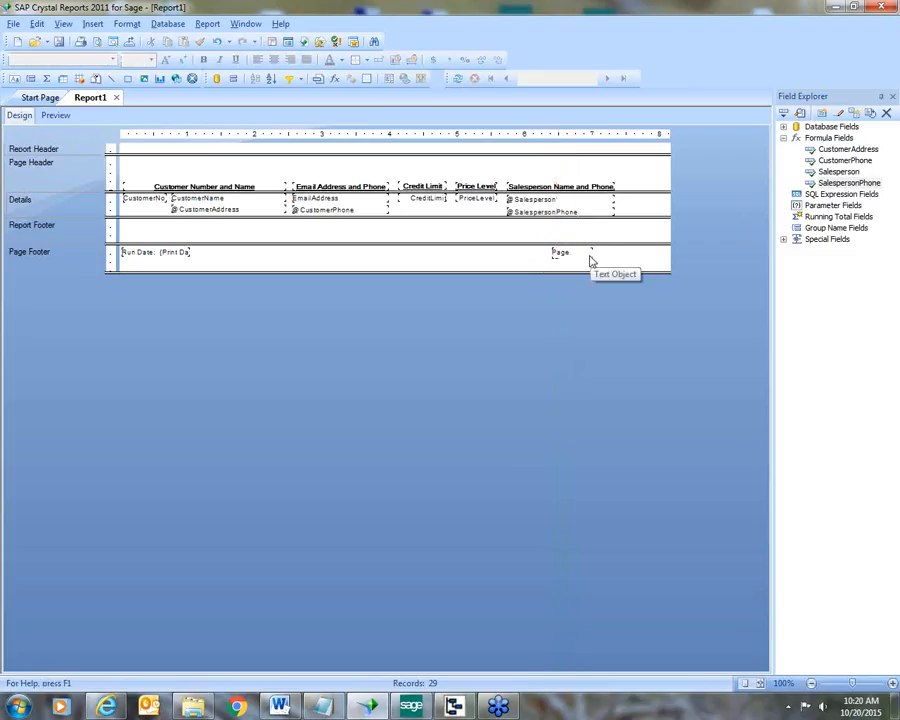
- Give the Run Date and Page text objects the same height and align them by their bottoms
click(165, 256)
ctrl+click(563, 254)
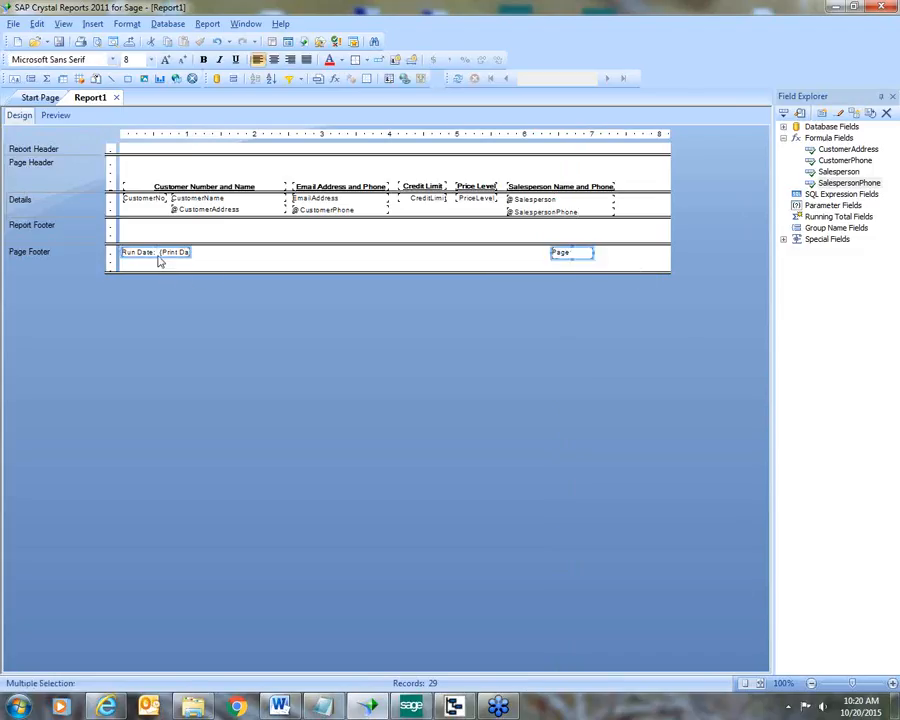
right_click(159, 256)
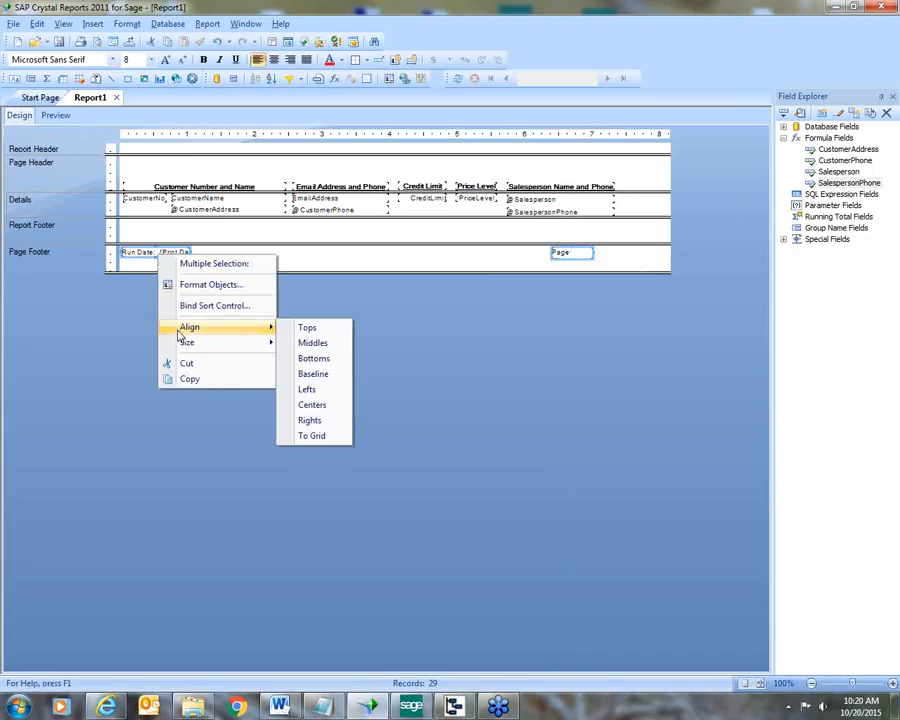
mouse_move(228, 342)
click(320, 358)
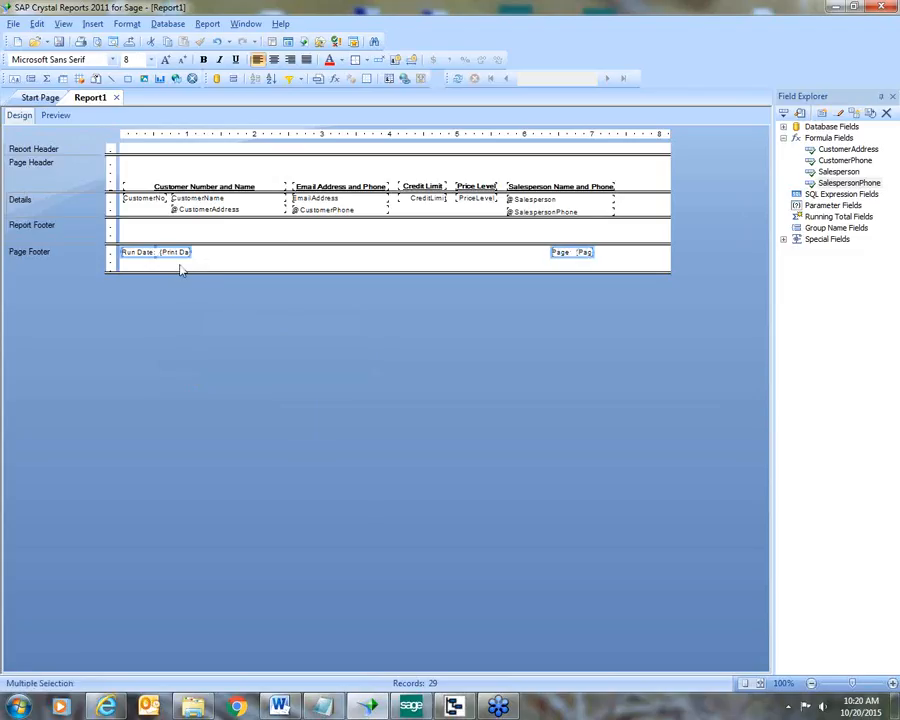
right_click(168, 255)
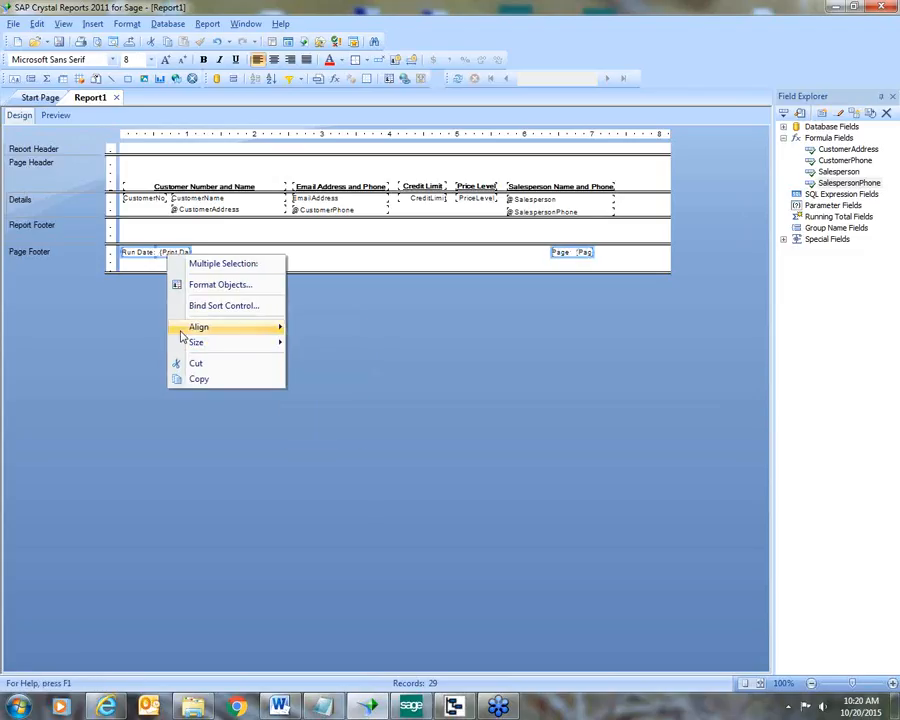
mouse_move(277, 331)
click(318, 359)
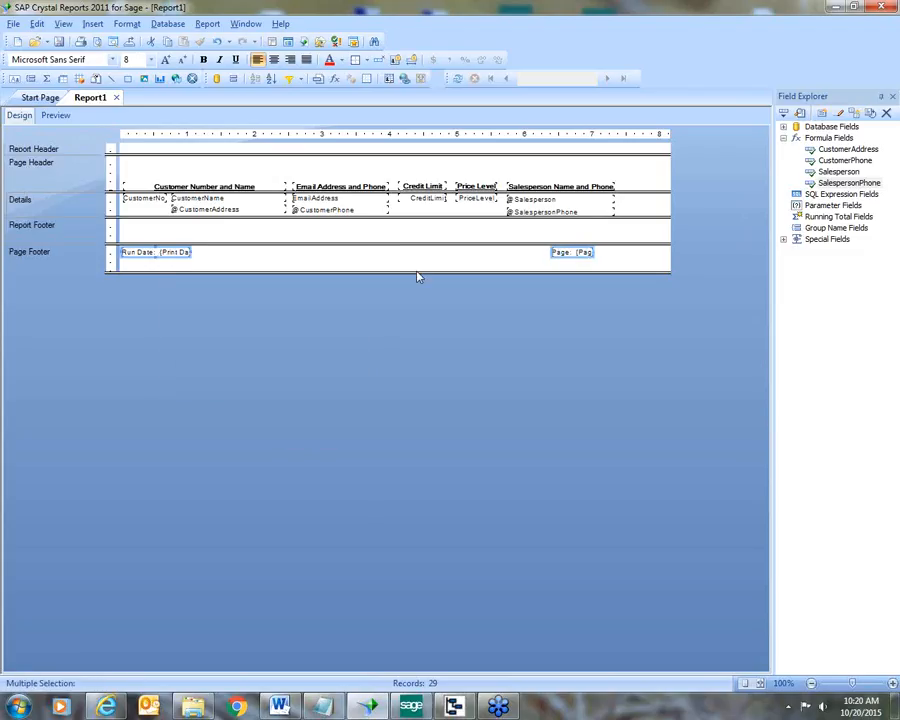
- Move the Page text object along the Page Footer to about 7.4 inches and check the footer in the report preview
click(442, 258)
click(562, 258)
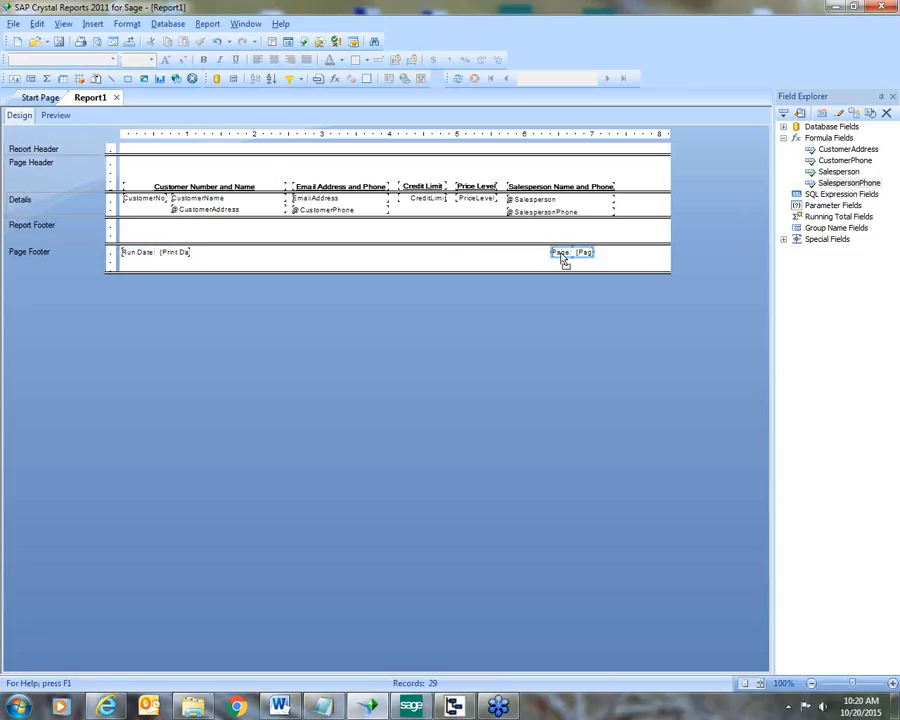
drag(562, 260, 630, 258)
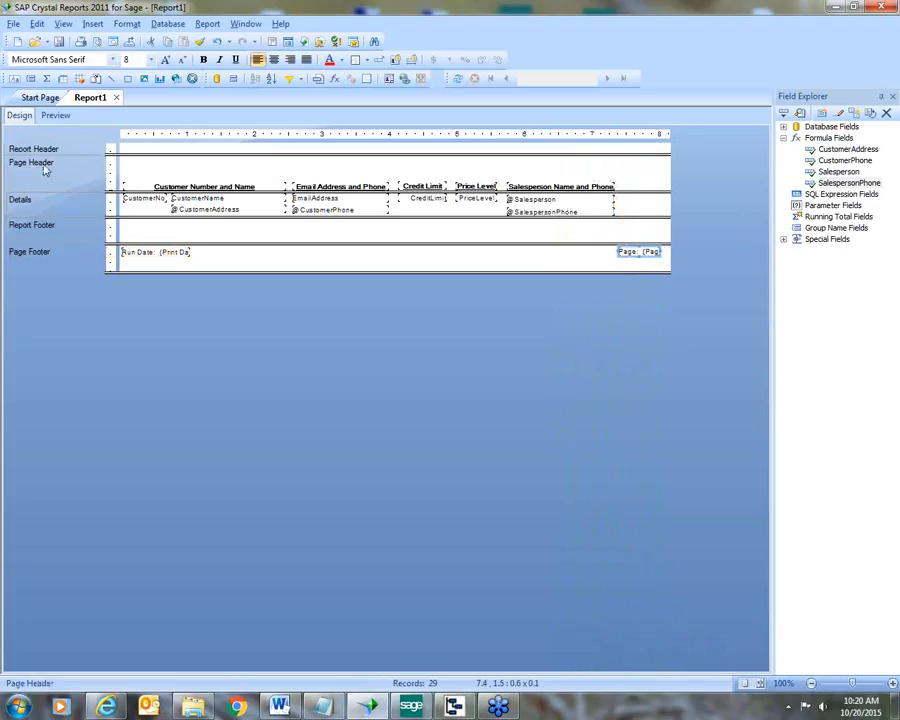
click(54, 115)
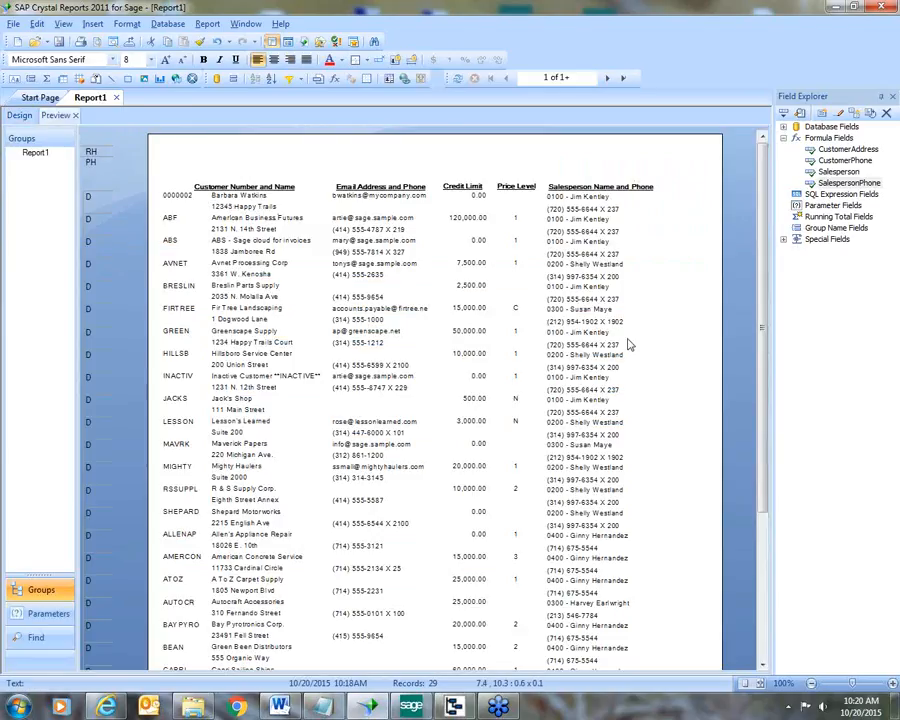
scroll(760, 320, down, 5)
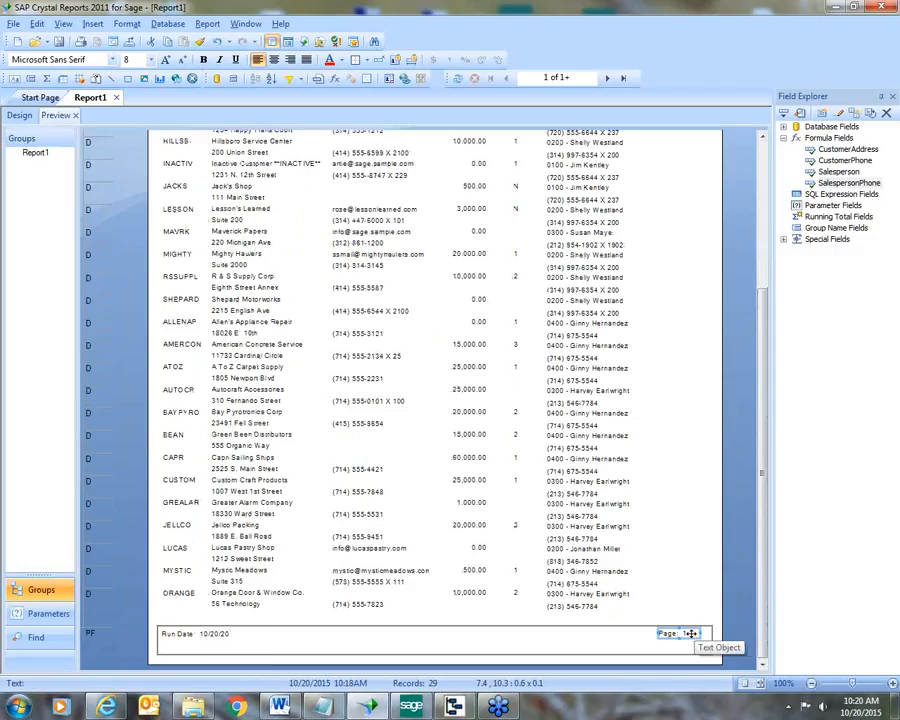
- Widen the Run Date text object to about 1.2 inches so the full date fits, and shorten the Report Footer section
click(20, 116)
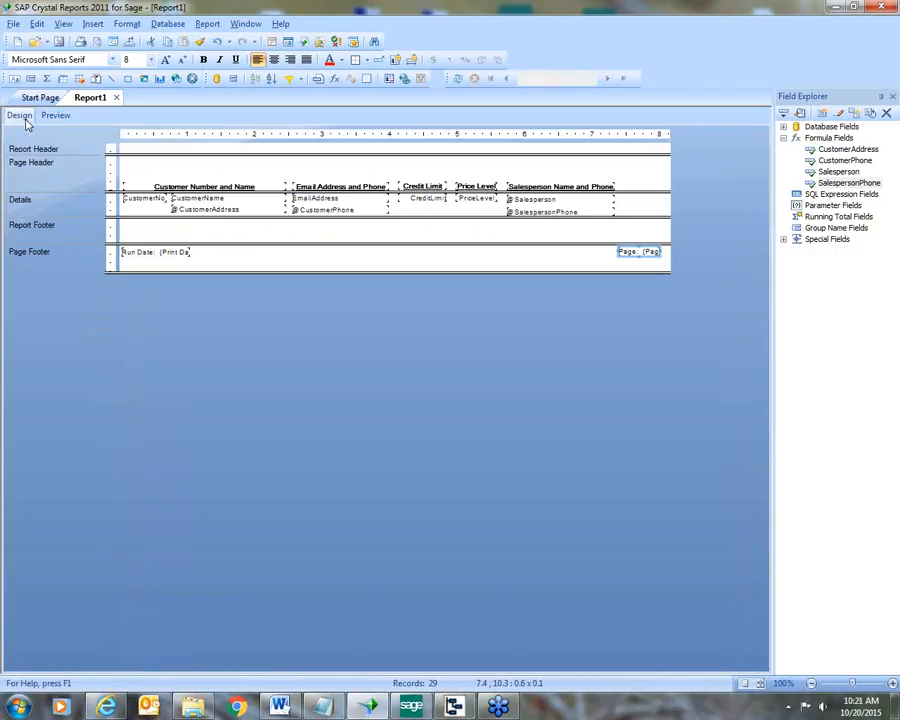
click(174, 251)
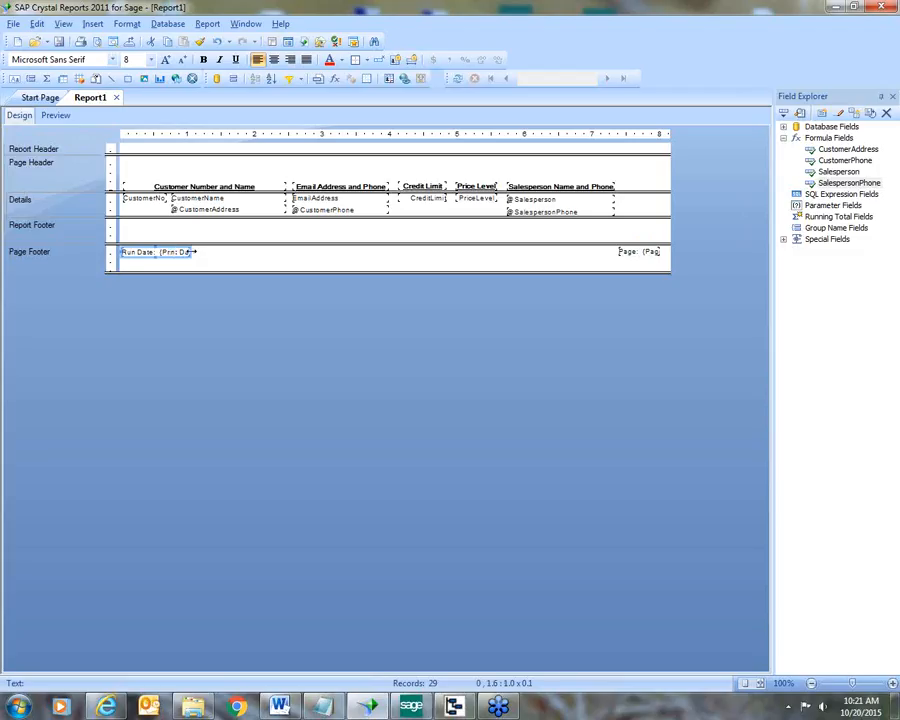
drag(191, 252, 204, 253)
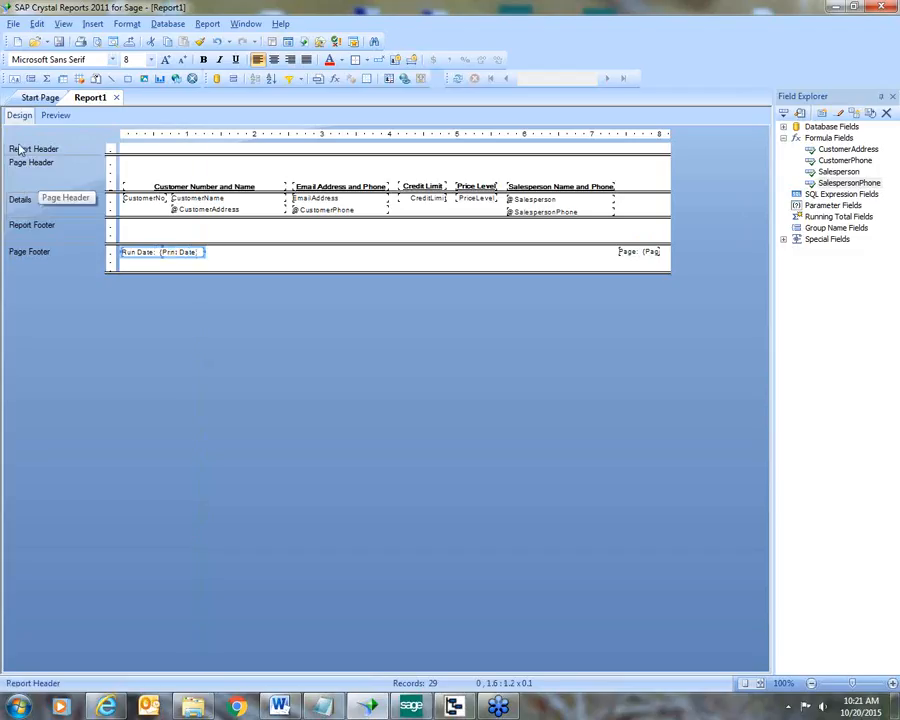
click(55, 115)
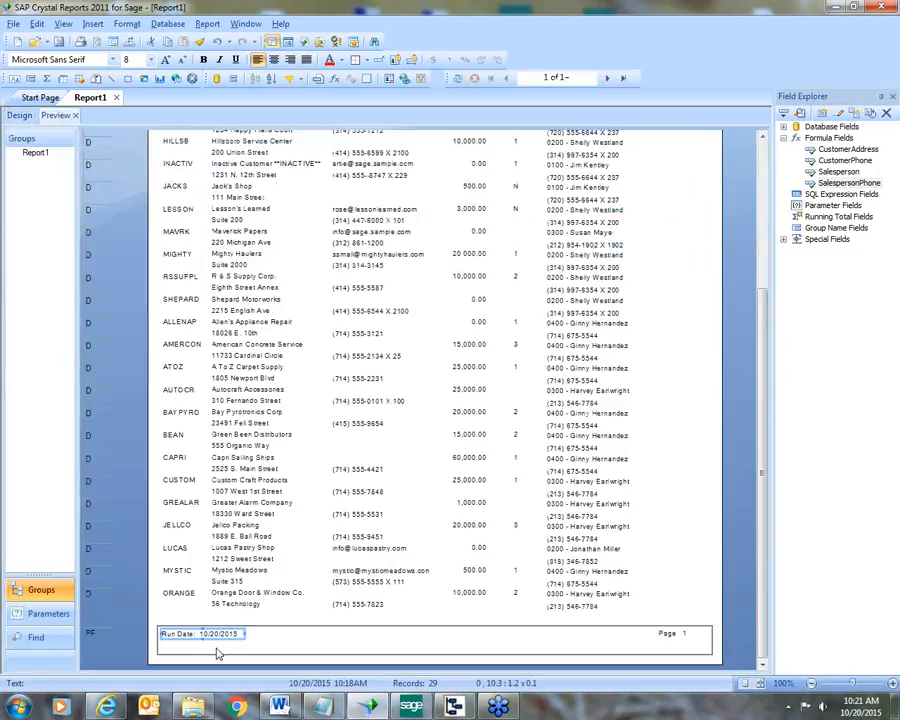
click(19, 115)
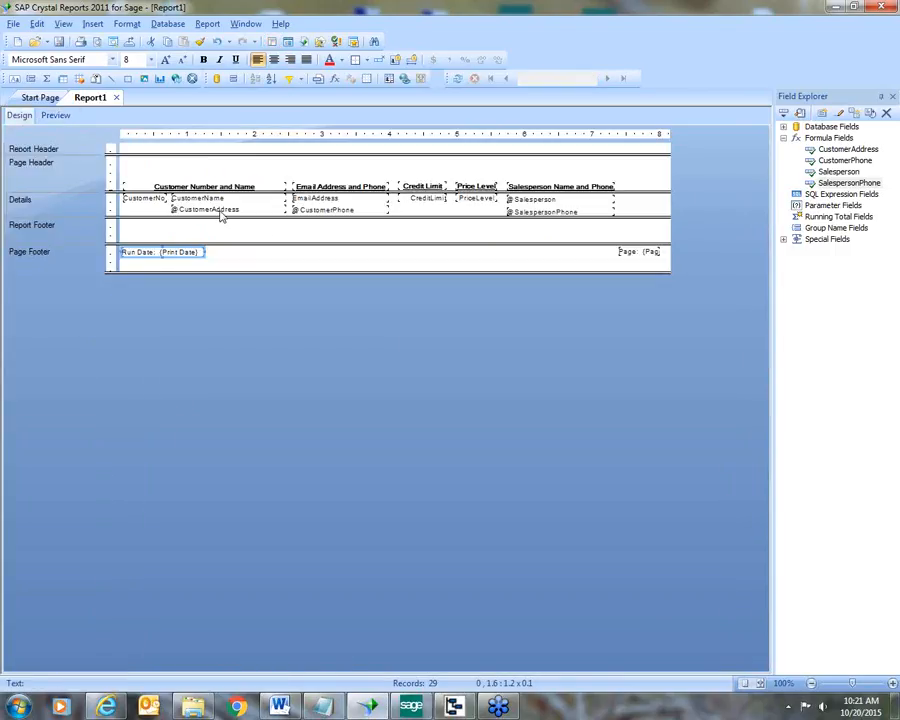
drag(259, 243, 258, 231)
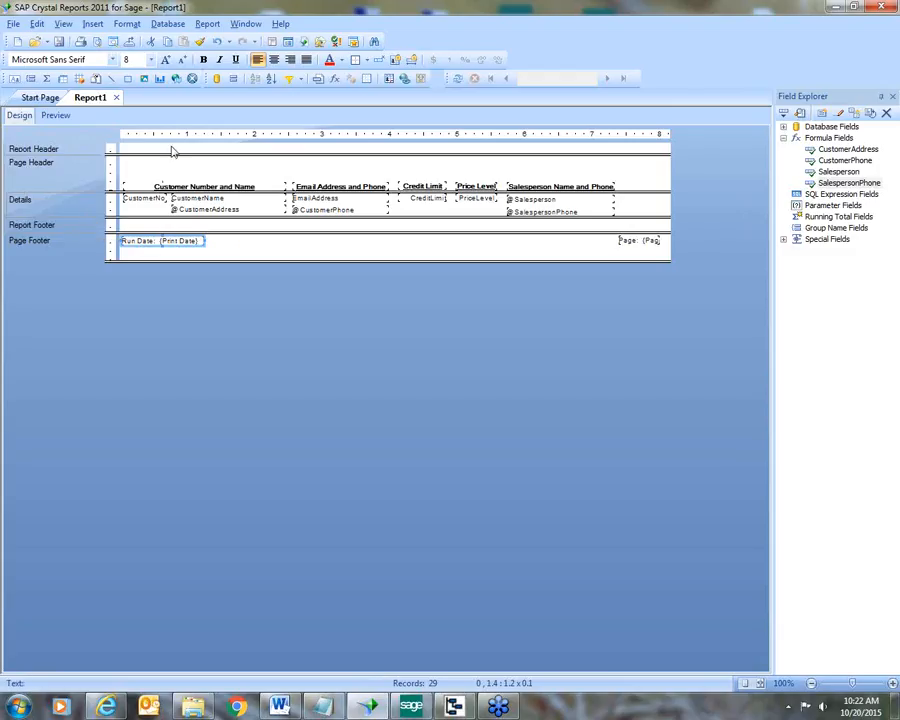
- Insert a second Details section with the Section Expert and make Details b taller
click(207, 24)
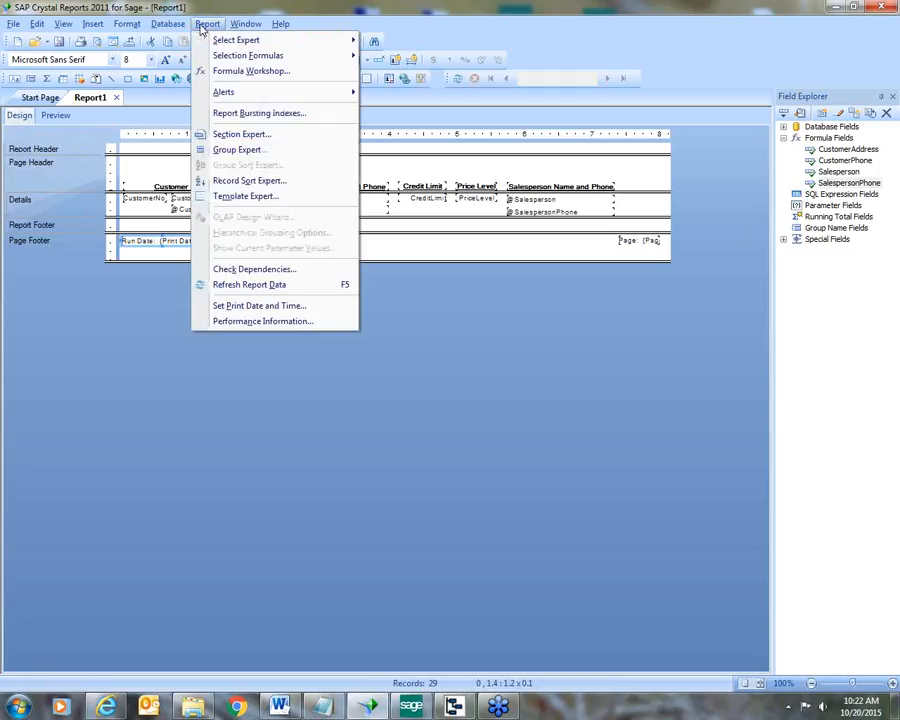
click(218, 136)
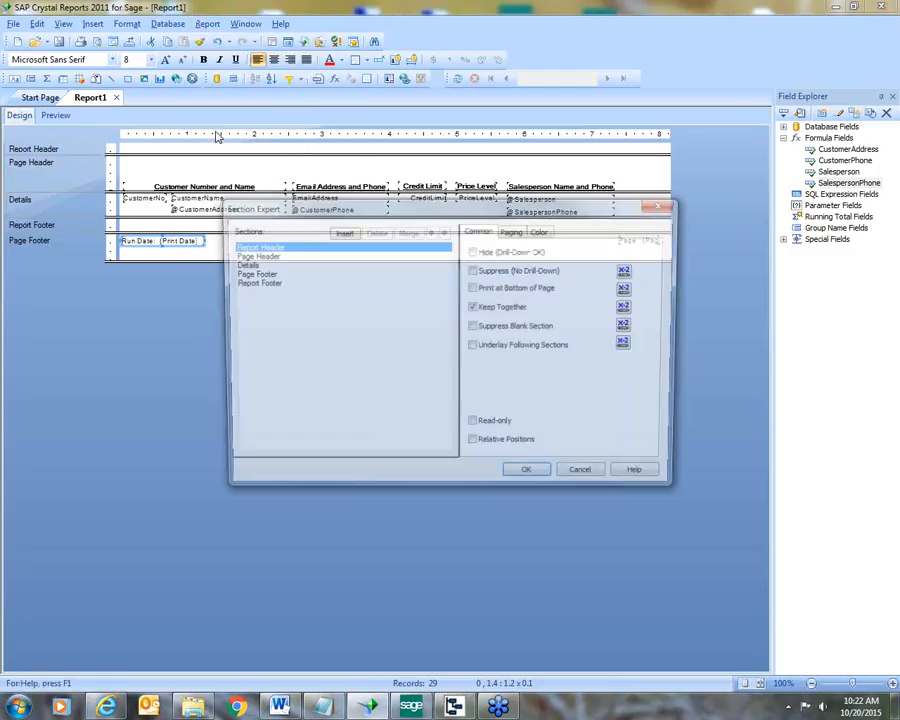
click(244, 265)
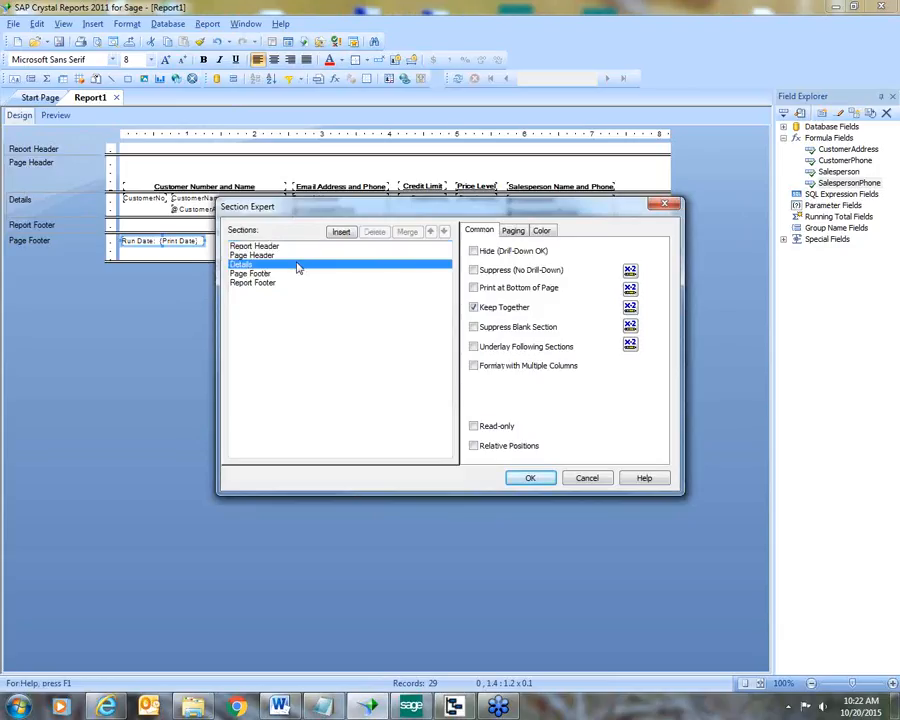
click(341, 233)
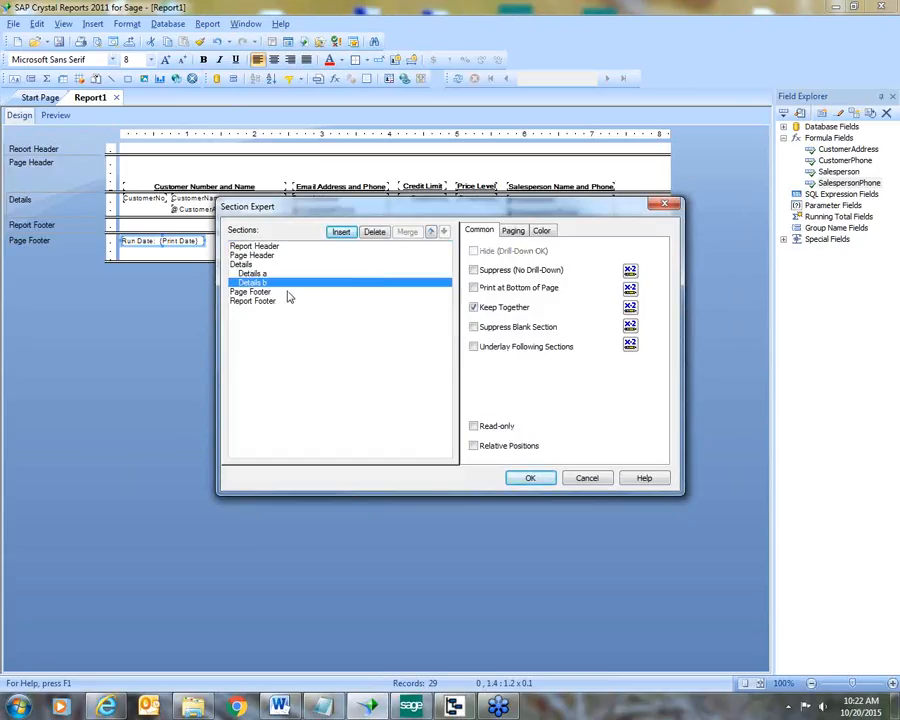
click(521, 481)
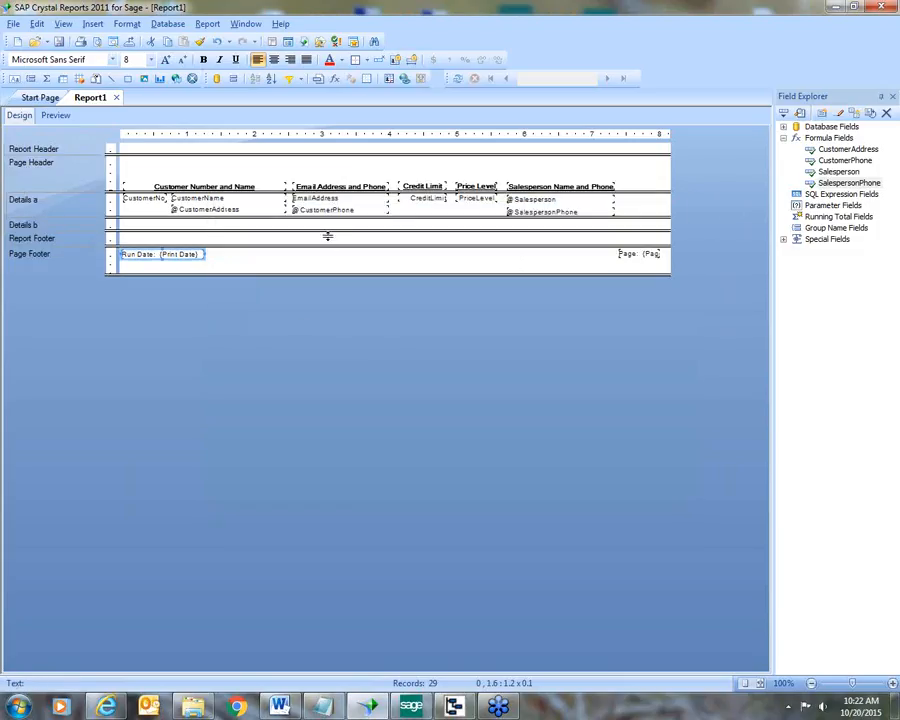
drag(334, 230, 335, 244)
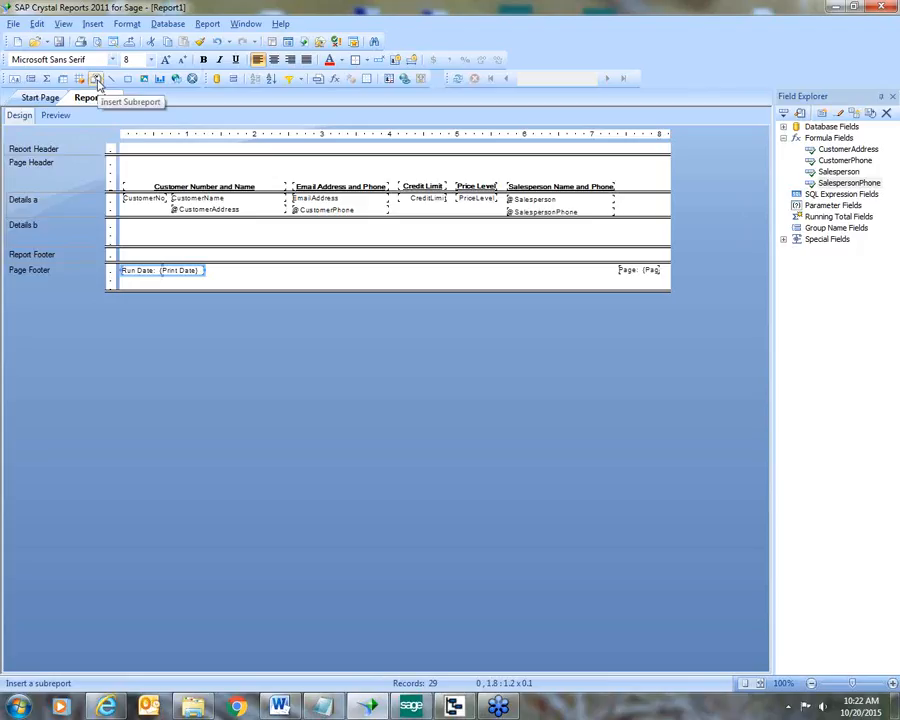
- Start a new subreport named "Contacts" and open the Report Wizard for it
click(92, 24)
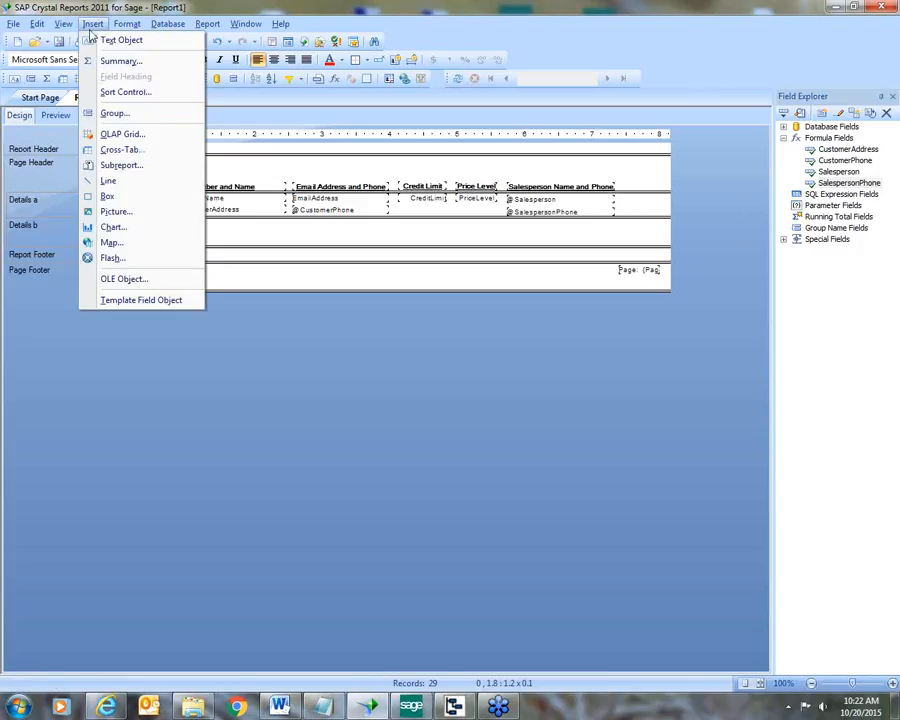
click(100, 166)
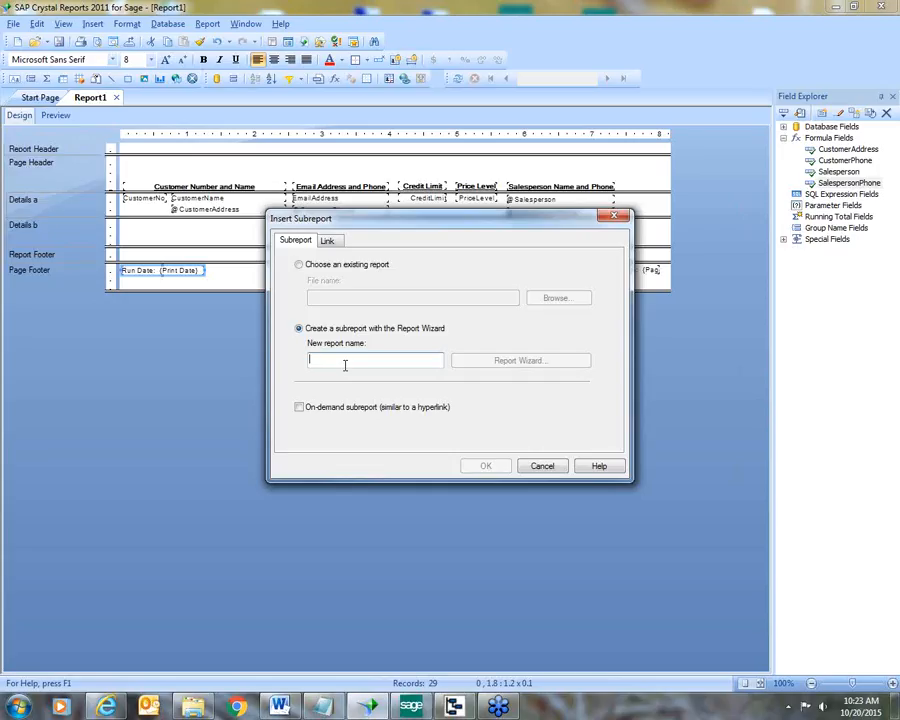
text(Contac)
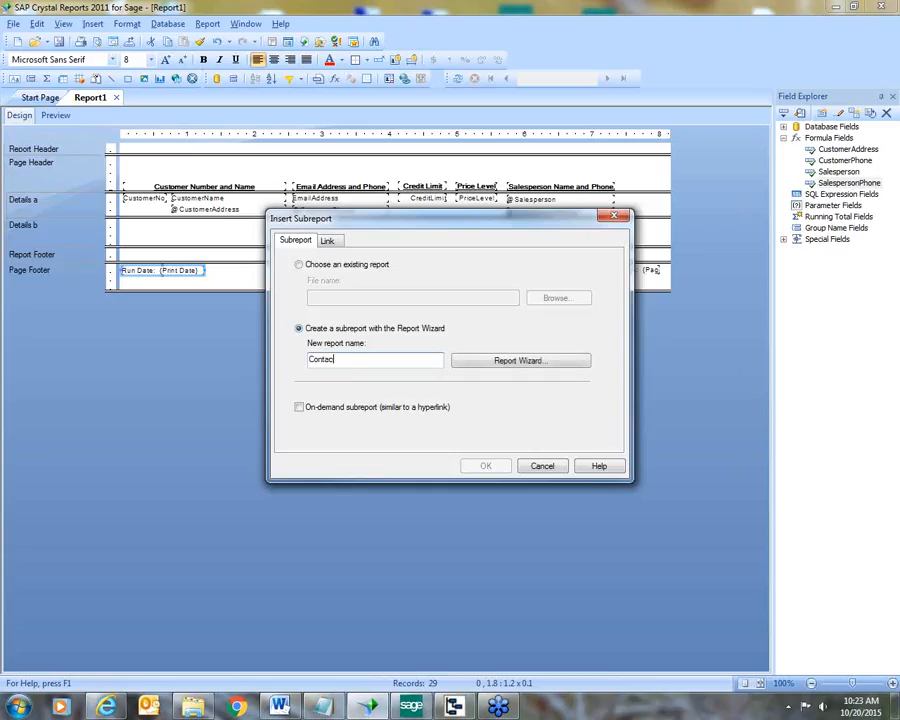
text(ts)
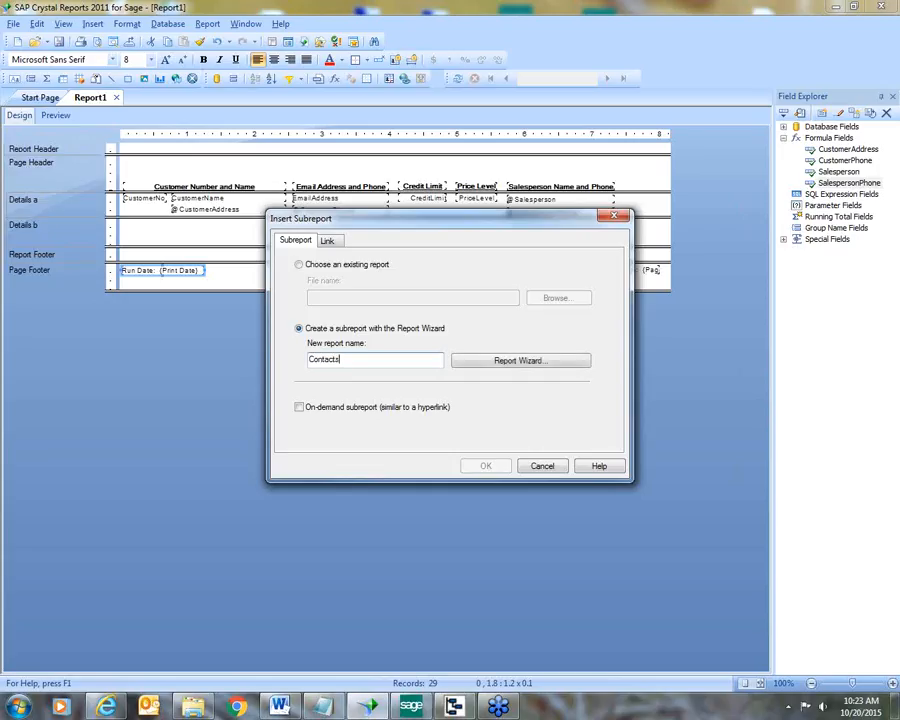
click(516, 363)
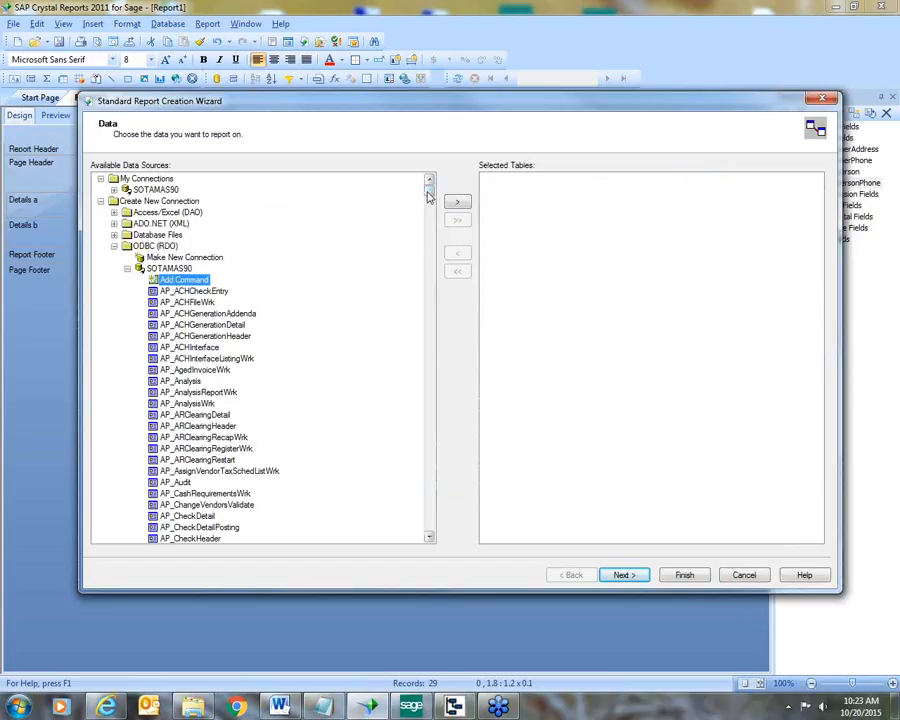
- Base the subreport on the AR_CustomerContact table, display its CustomerNo field and finish the wizard
drag(428, 195, 432, 235)
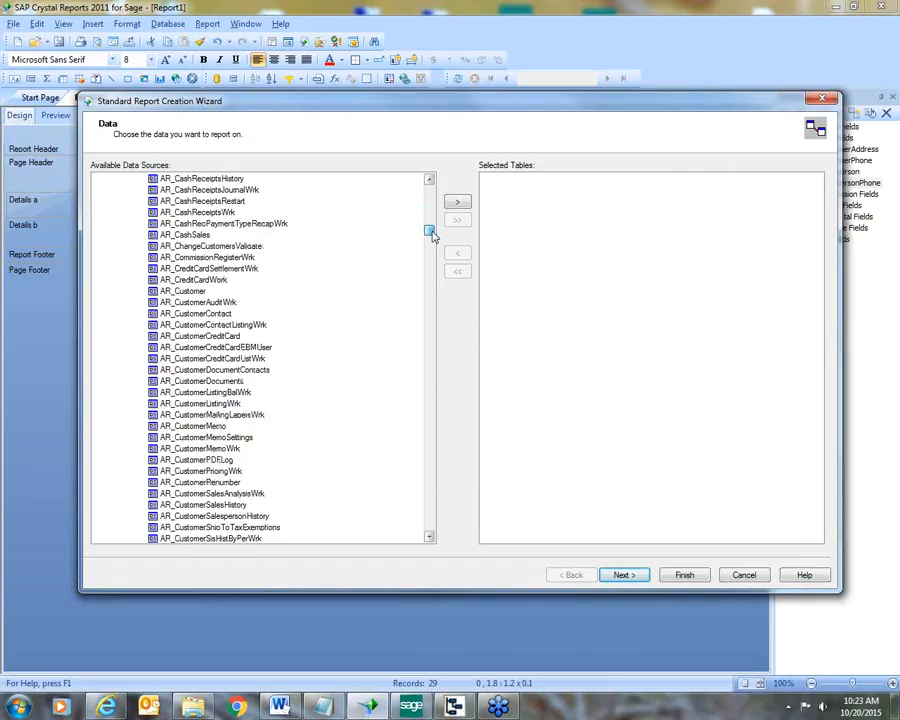
click(196, 313)
click(457, 202)
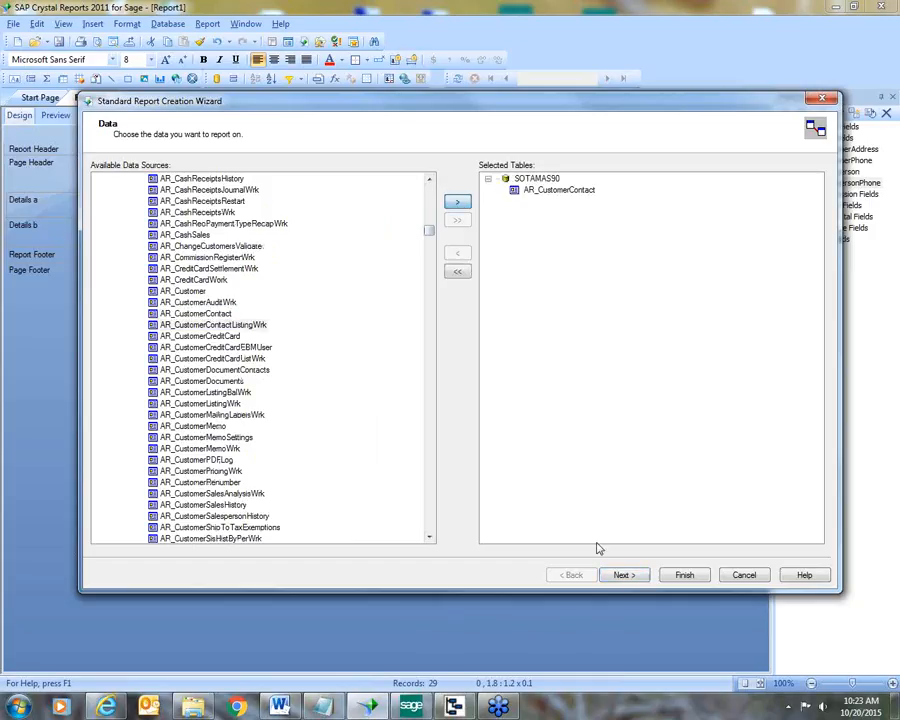
click(621, 576)
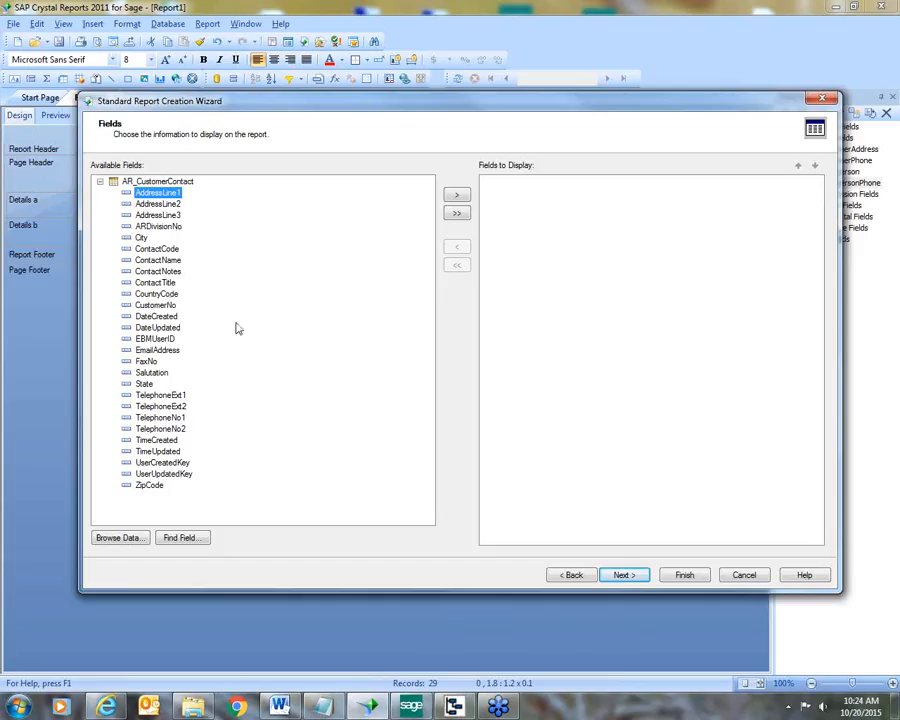
click(157, 305)
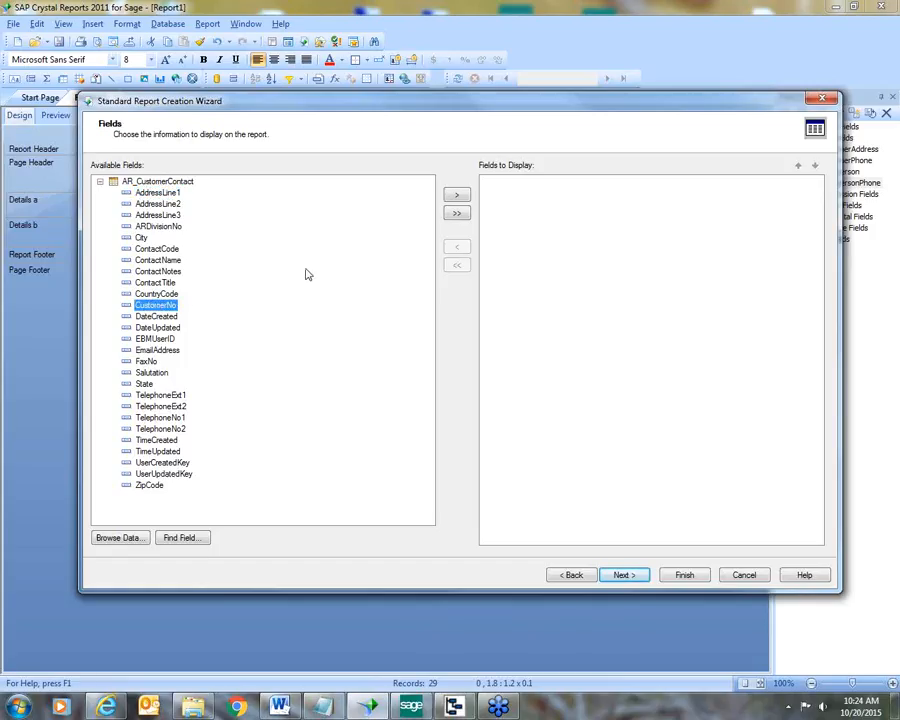
click(459, 195)
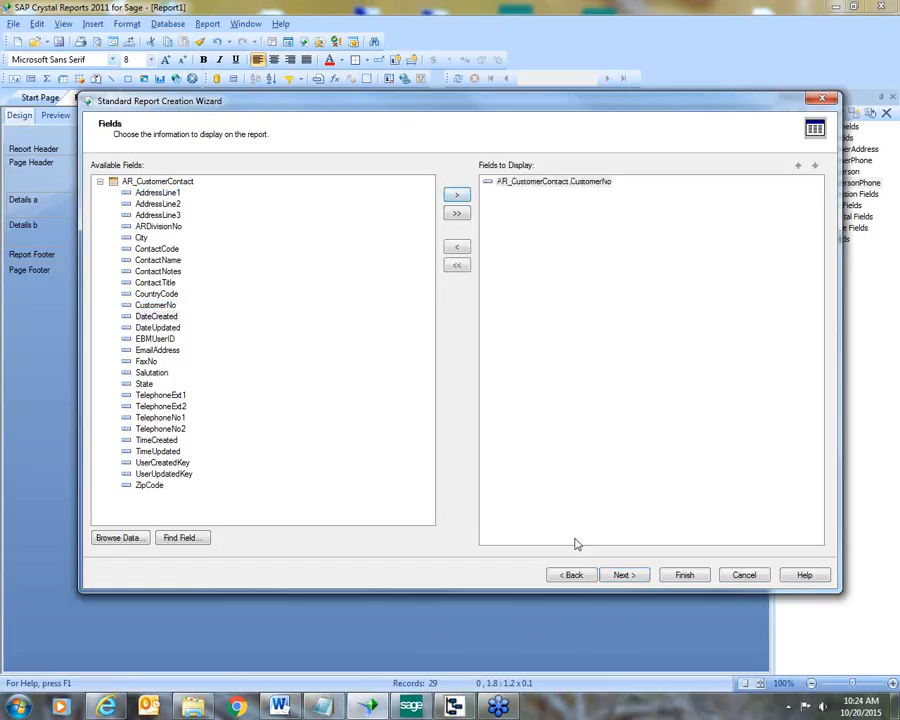
click(684, 576)
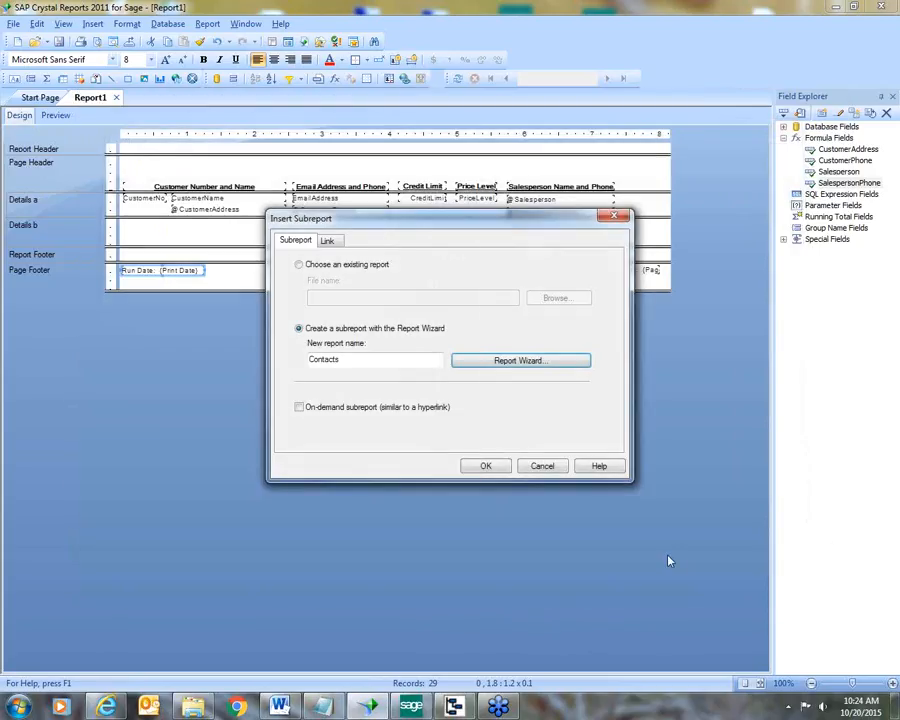
- Link the Contacts subreport to the main report on AR_Customer.CustomerNo, matching the subreport's CustomerNo field, and place it in the Details b section
click(327, 240)
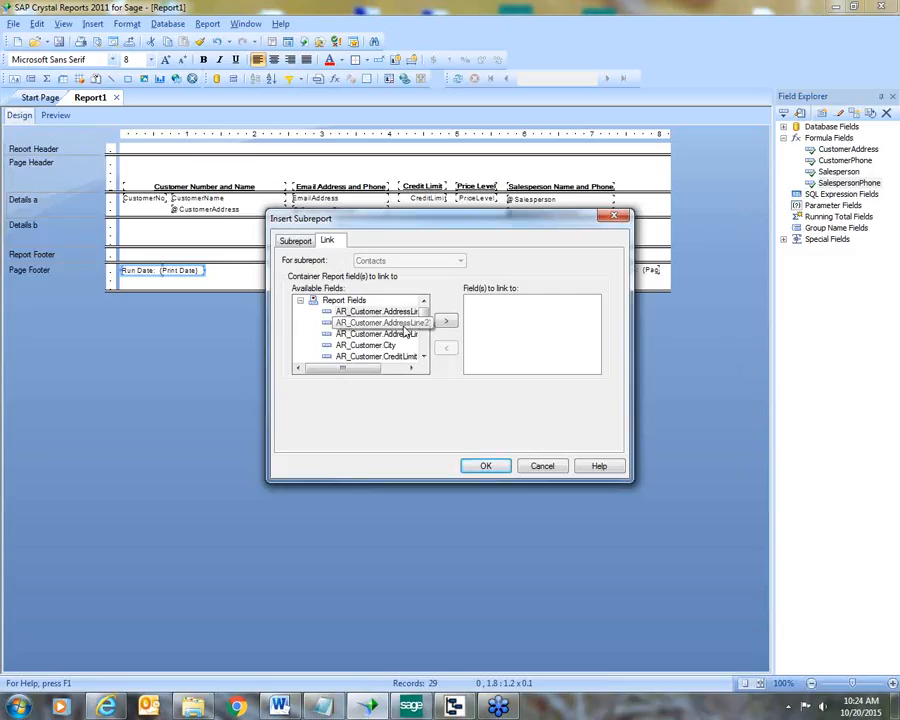
click(423, 356)
click(423, 356)
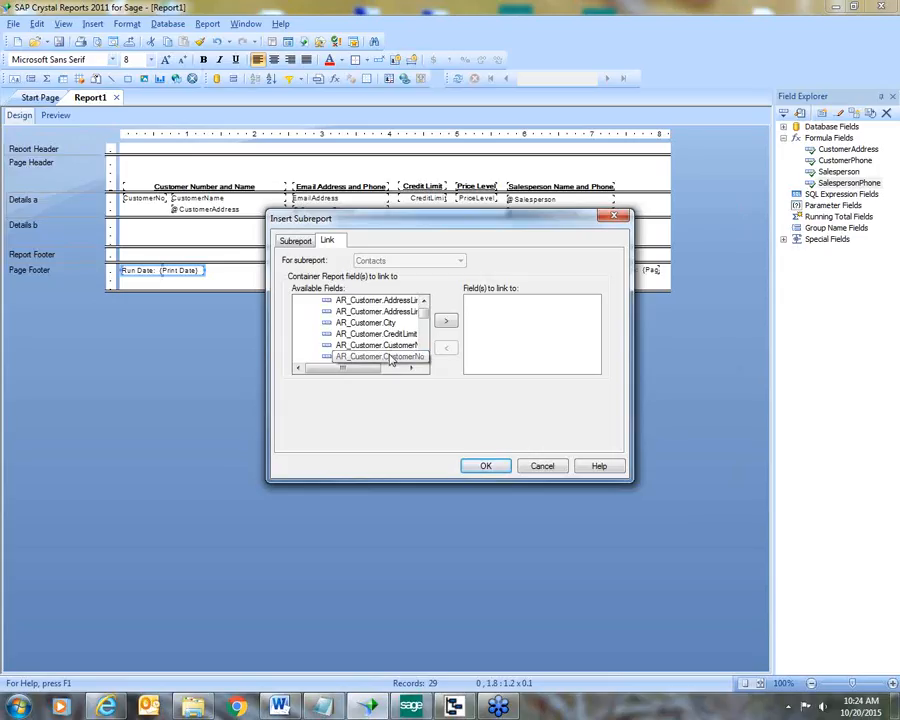
click(391, 358)
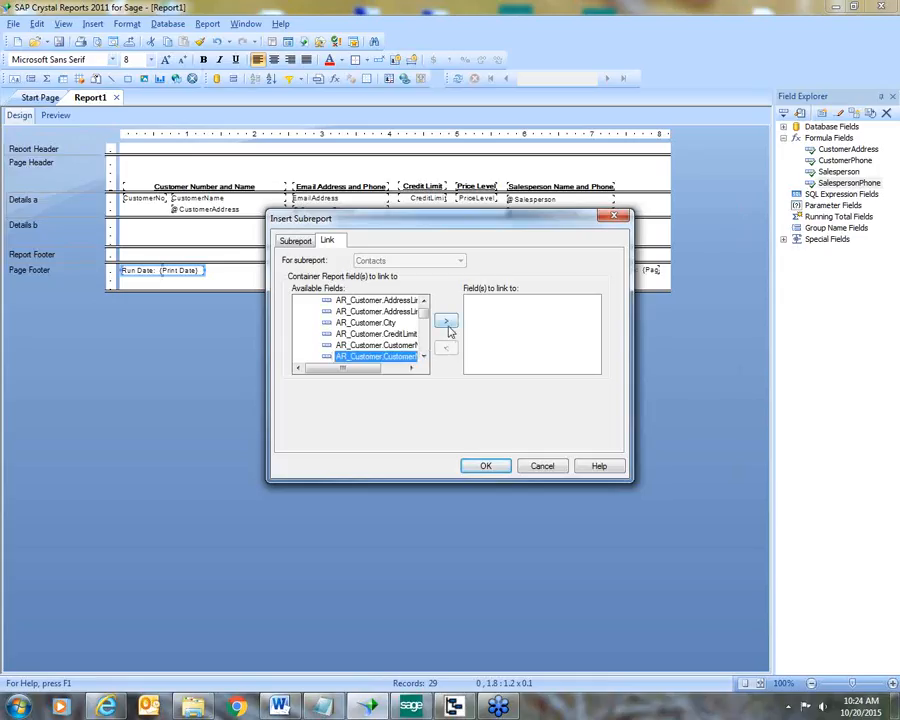
click(446, 322)
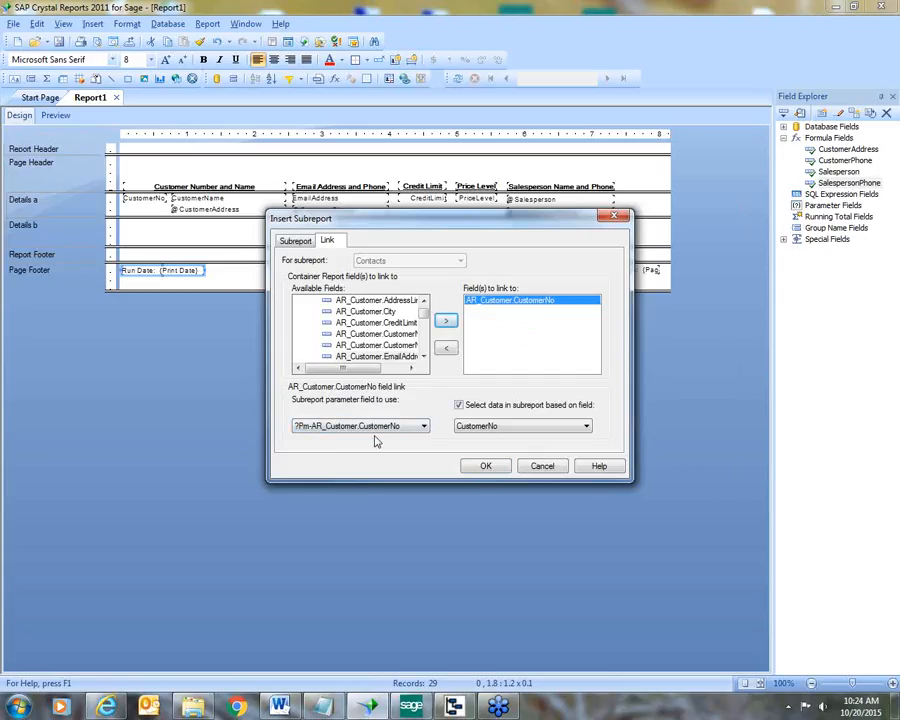
click(478, 467)
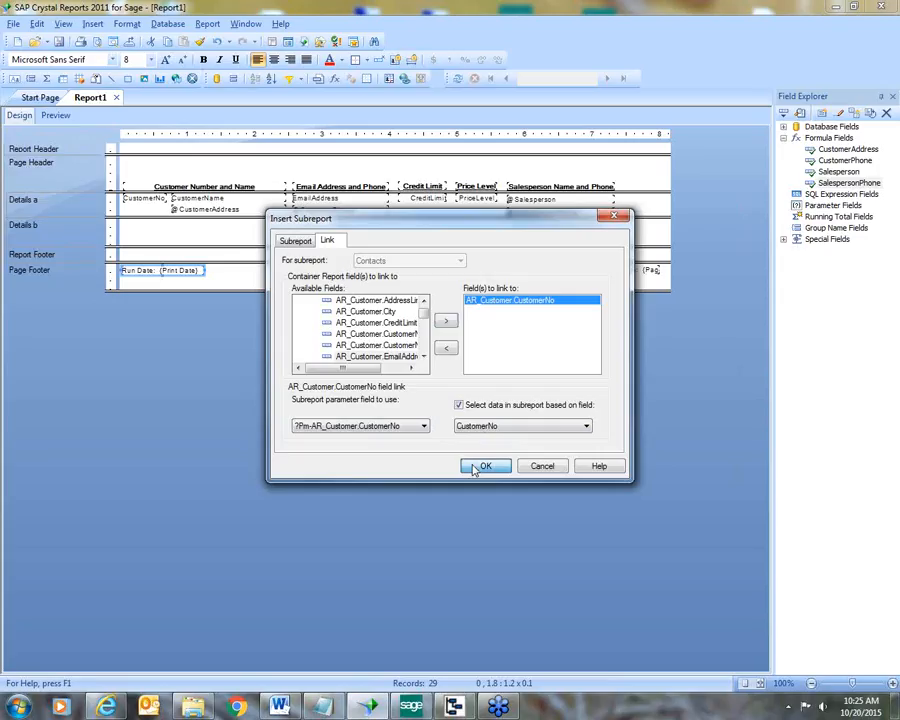
click(476, 468)
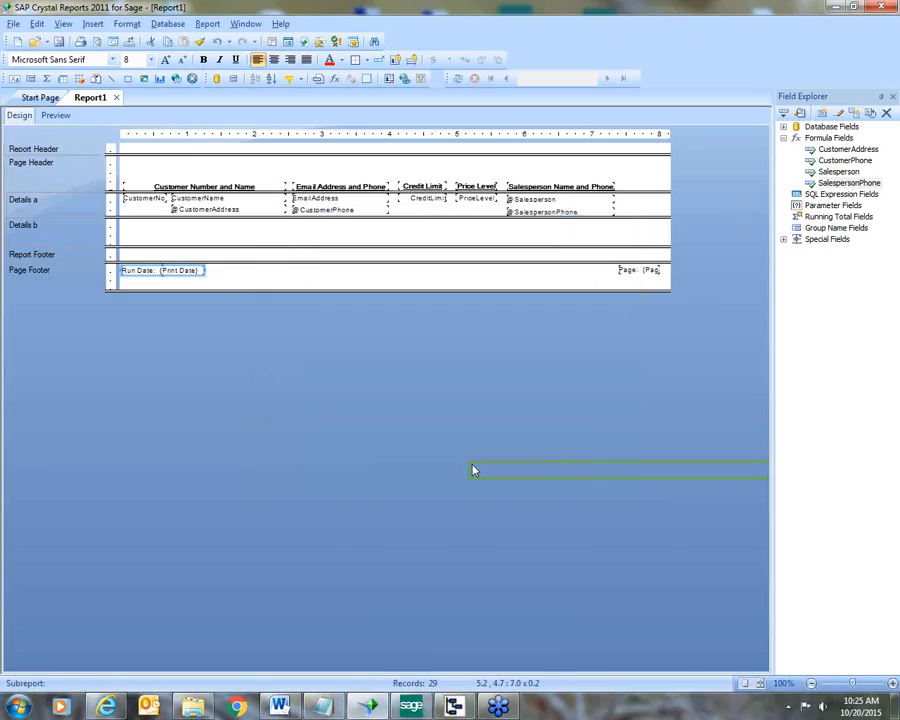
click(196, 229)
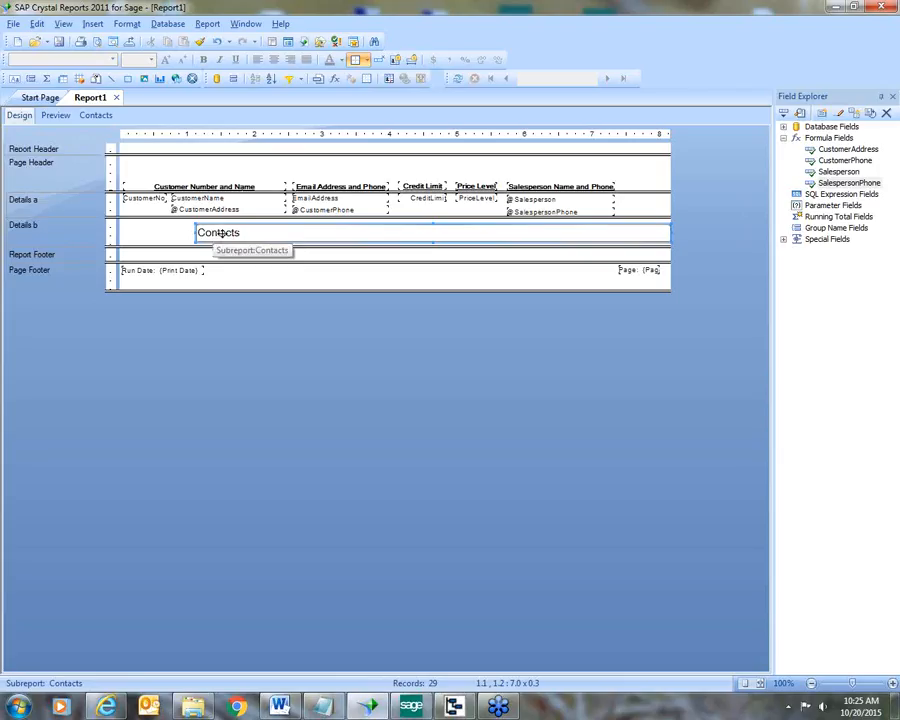
- Format the Contacts subreport in Details b with the line style None for its left, right, top and bottom borders
right_click(222, 234)
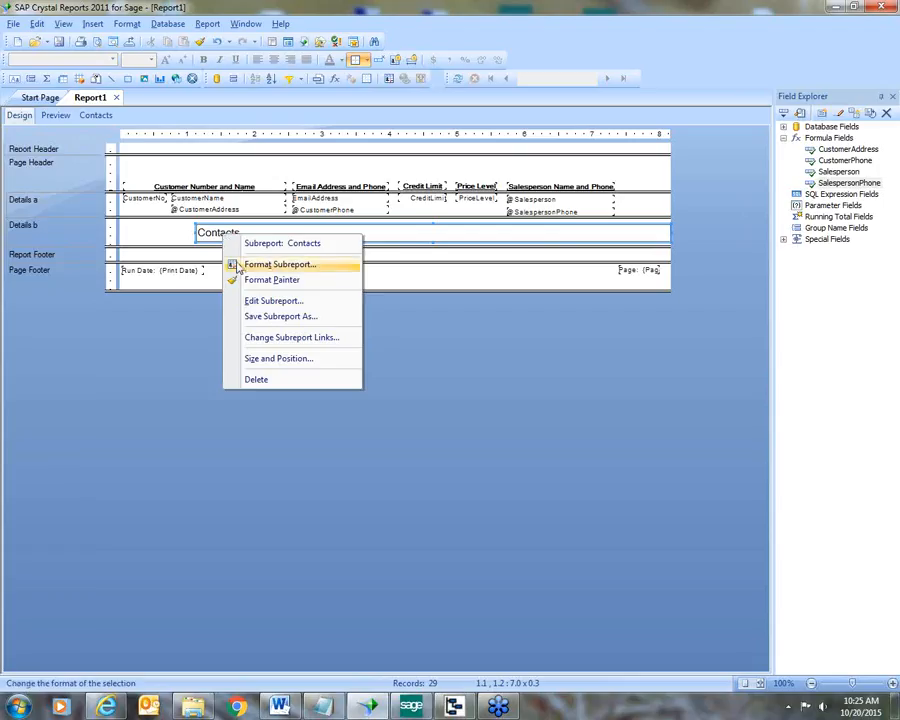
click(240, 265)
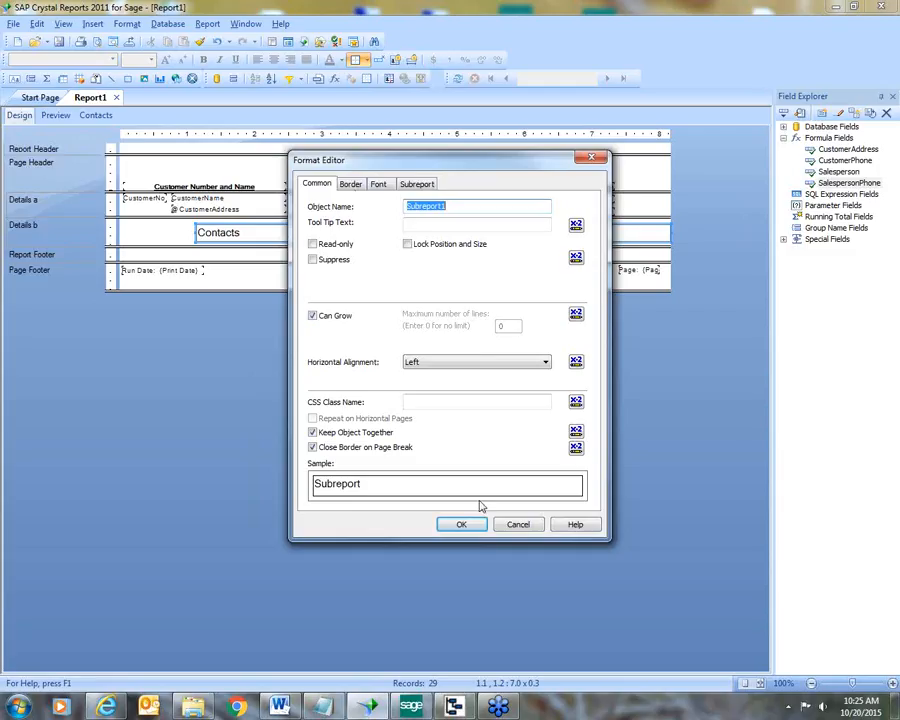
click(348, 184)
click(408, 217)
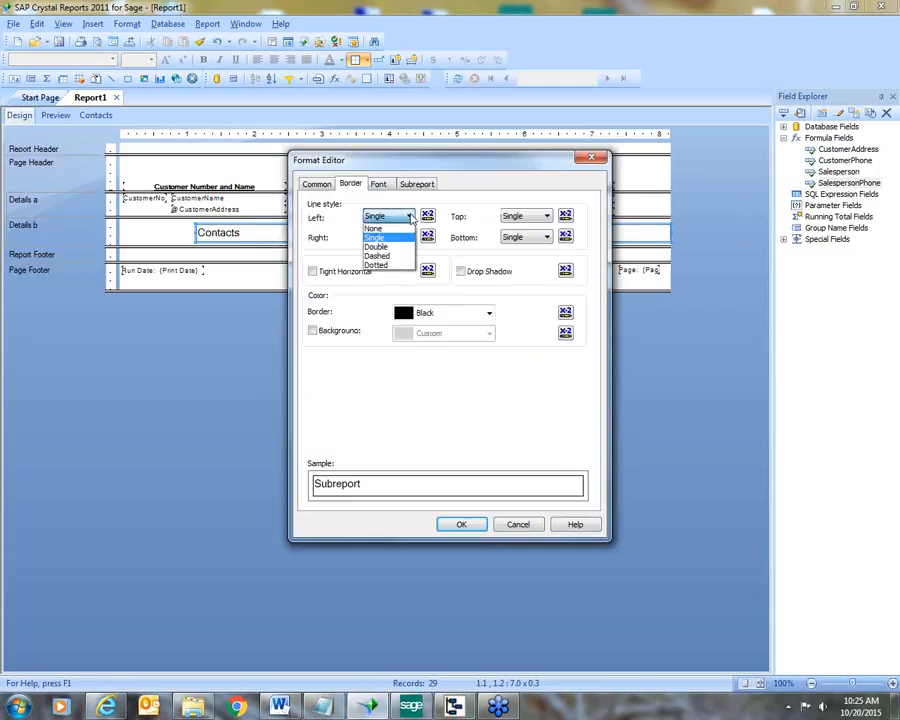
click(406, 230)
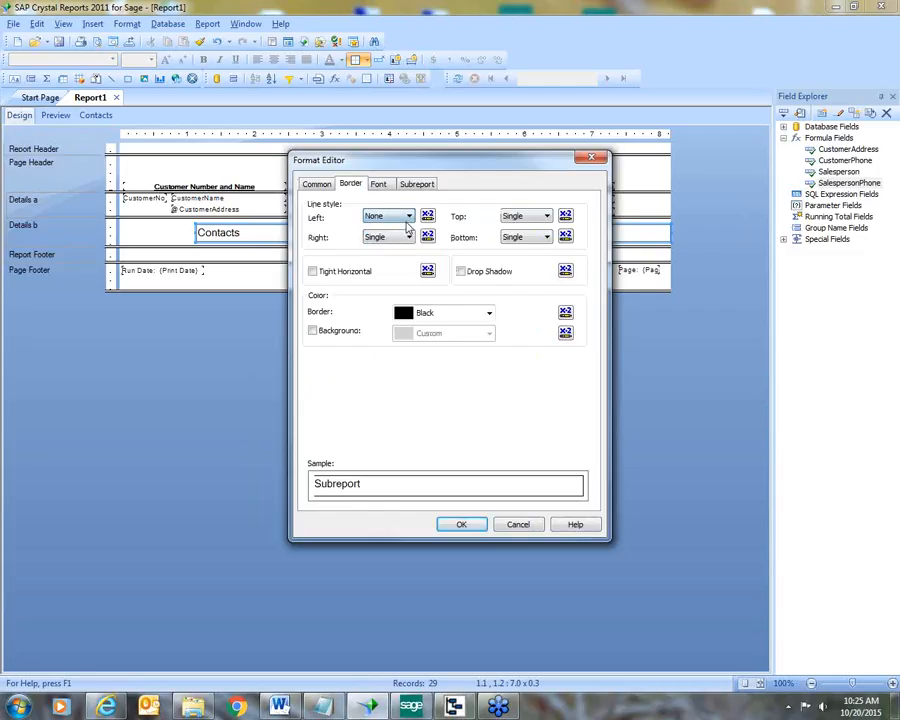
click(408, 237)
click(407, 250)
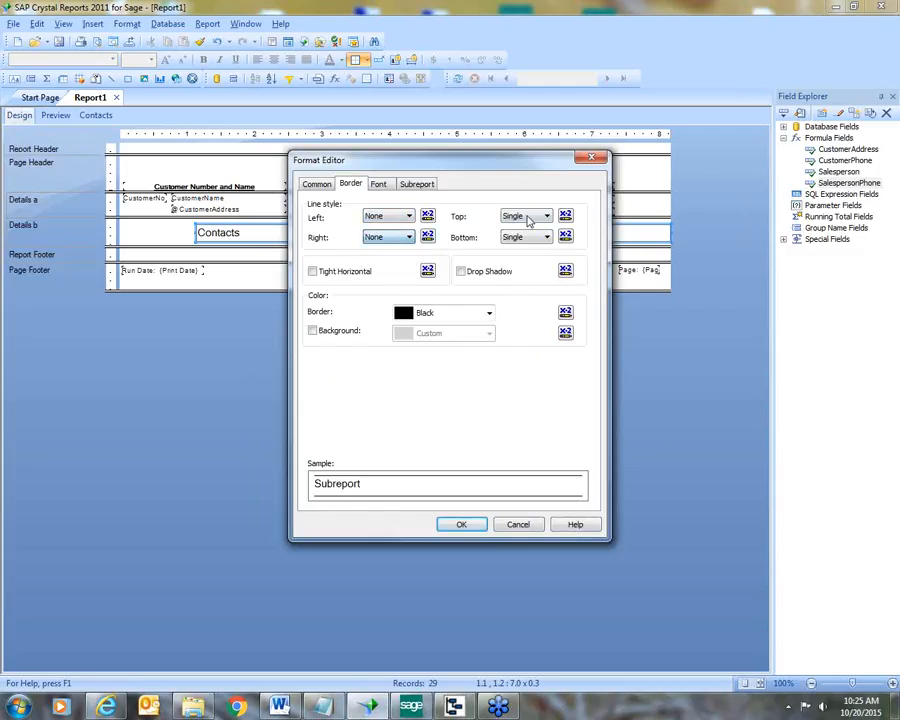
click(546, 216)
click(543, 229)
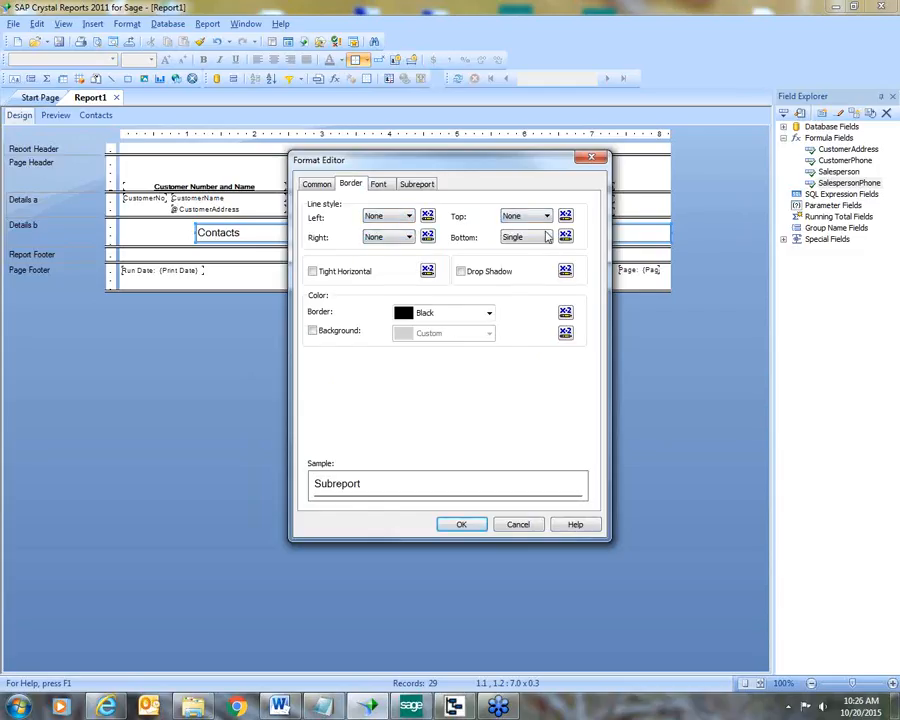
click(546, 237)
click(540, 248)
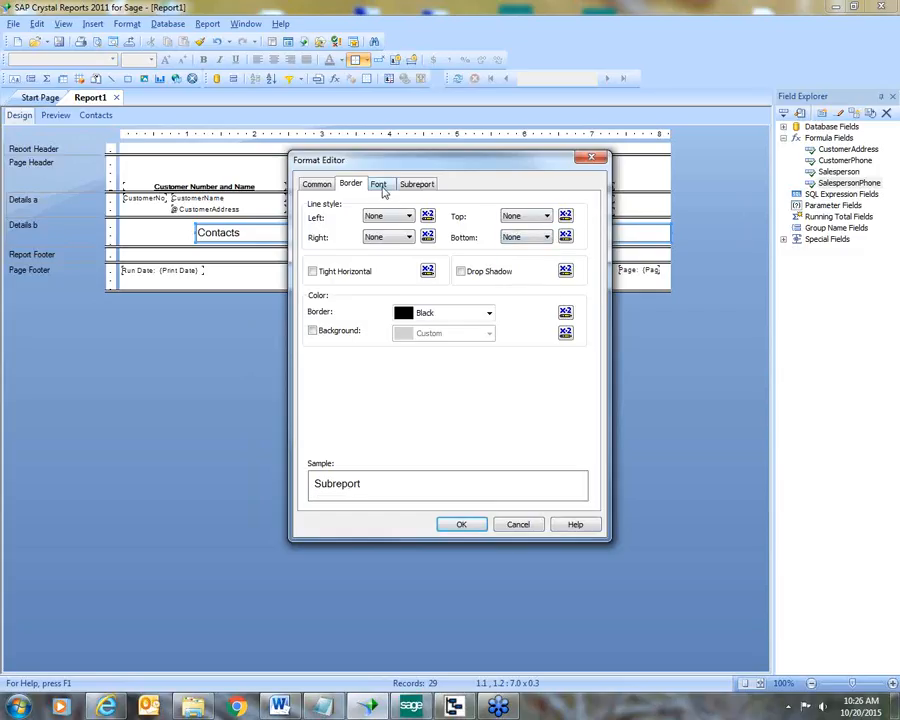
- Open the font size choices for the Contacts subreport
click(379, 185)
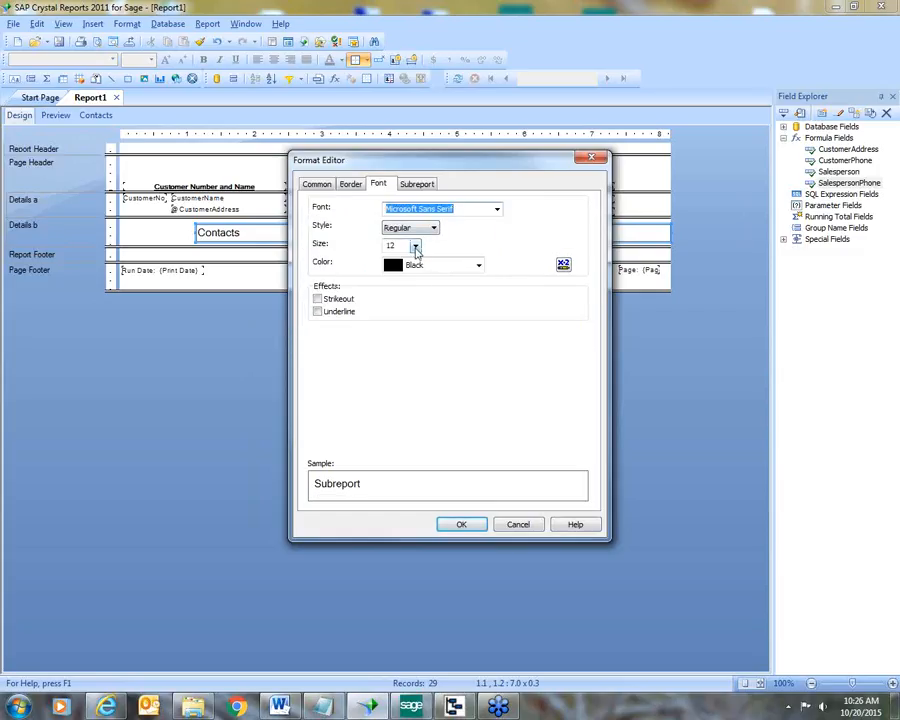
click(415, 247)
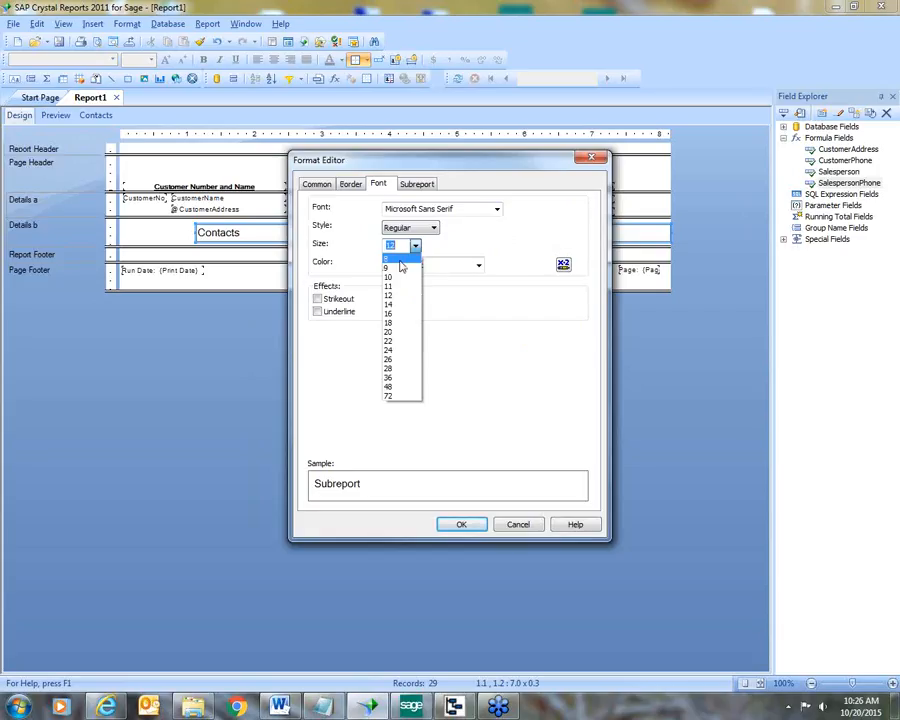
- Format the Contacts subreport with font size 8 and suppression when blank, and shrink it to about 0.1 high in Details b
click(401, 262)
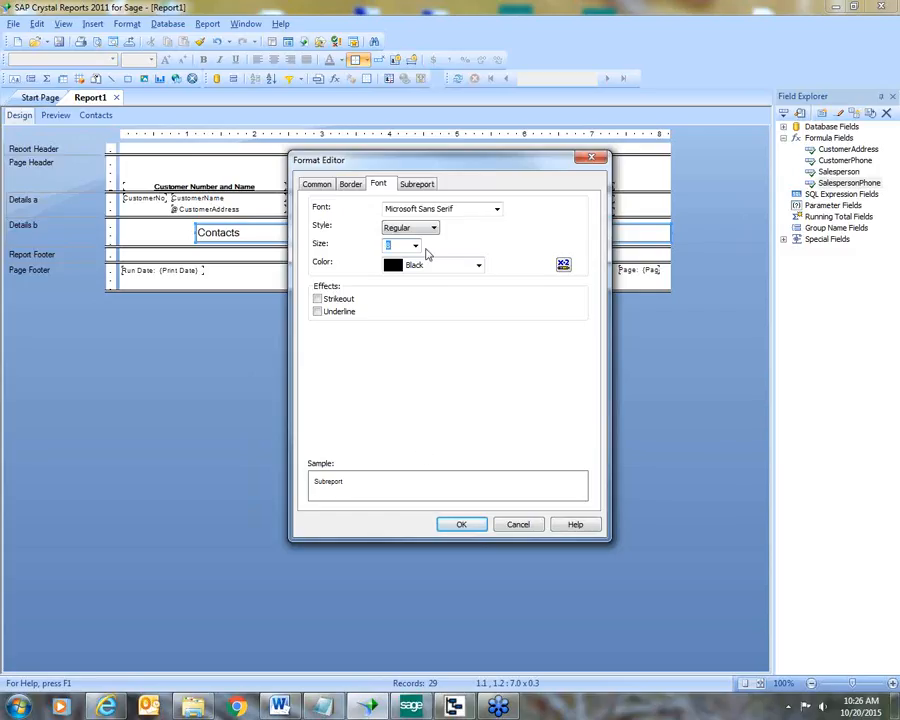
click(418, 184)
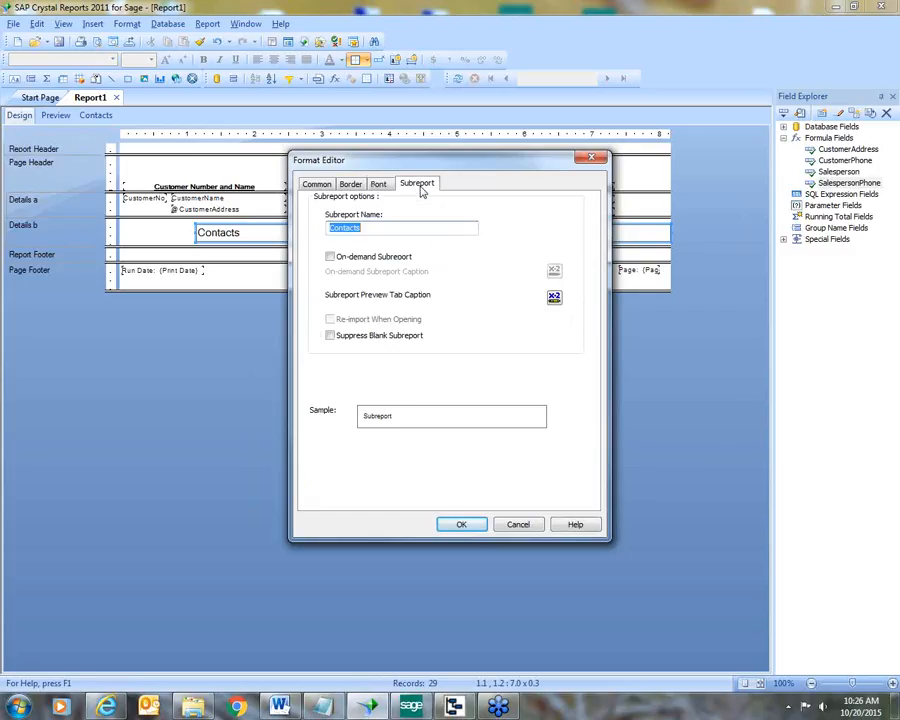
click(331, 337)
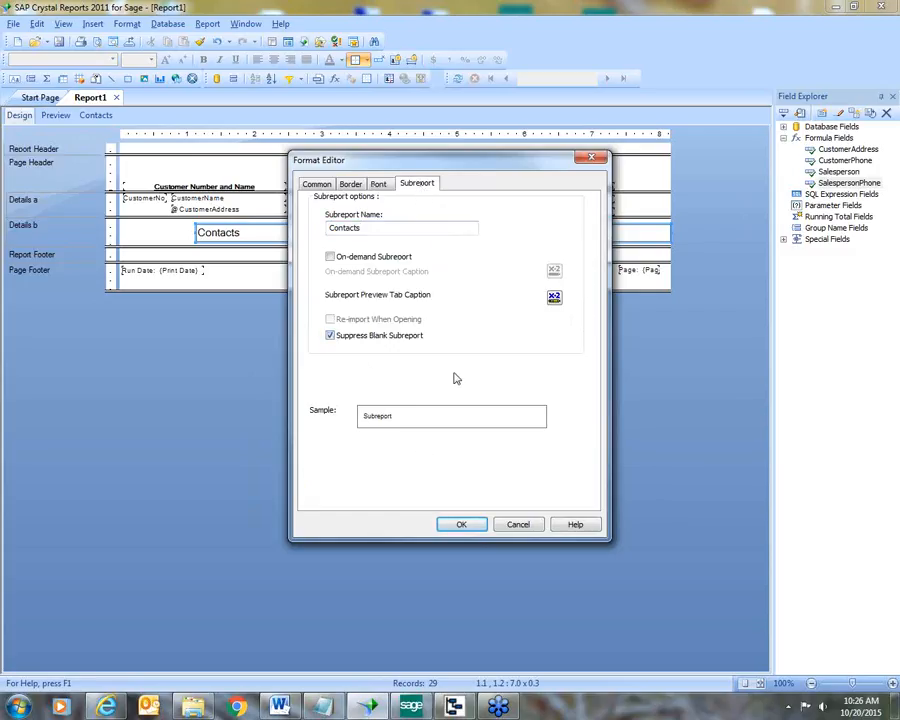
click(461, 526)
click(461, 526)
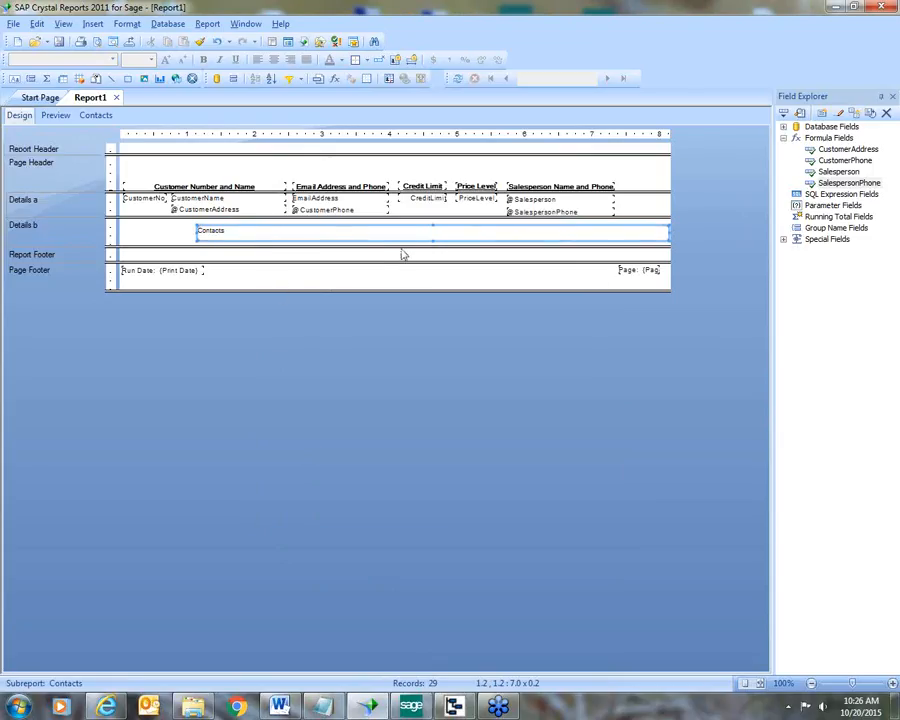
drag(406, 233, 434, 229)
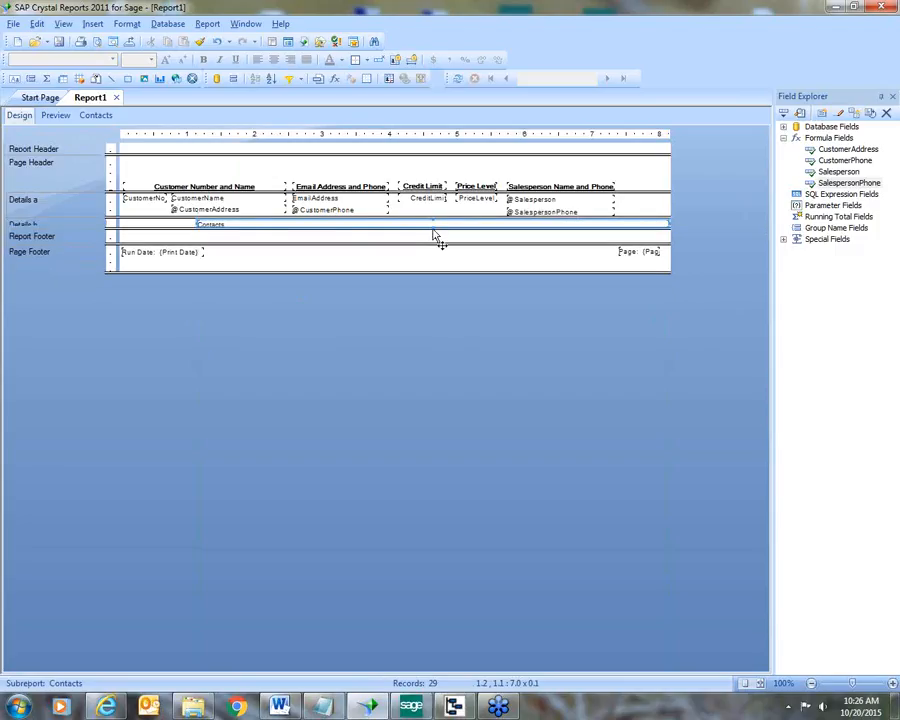
- Open the Contacts subreport for editing, remove its vertical guideline and delete the CustomerNo field with its heading
double_click(367, 226)
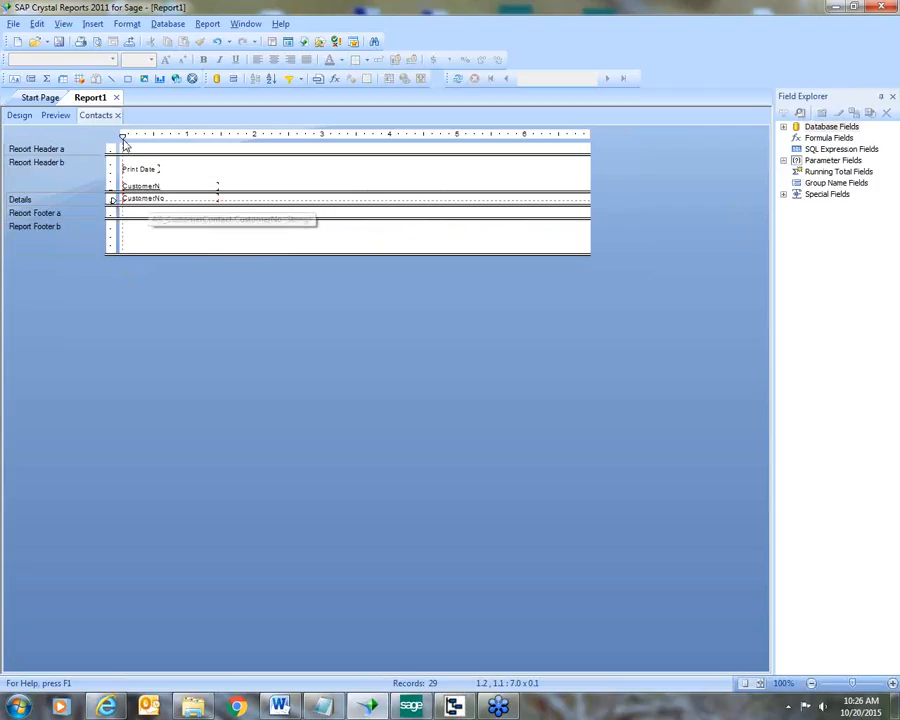
mouse_move(122, 135)
mouse_down()
mouse_move(122, 127)
mouse_move(250, 180)
mouse_up()
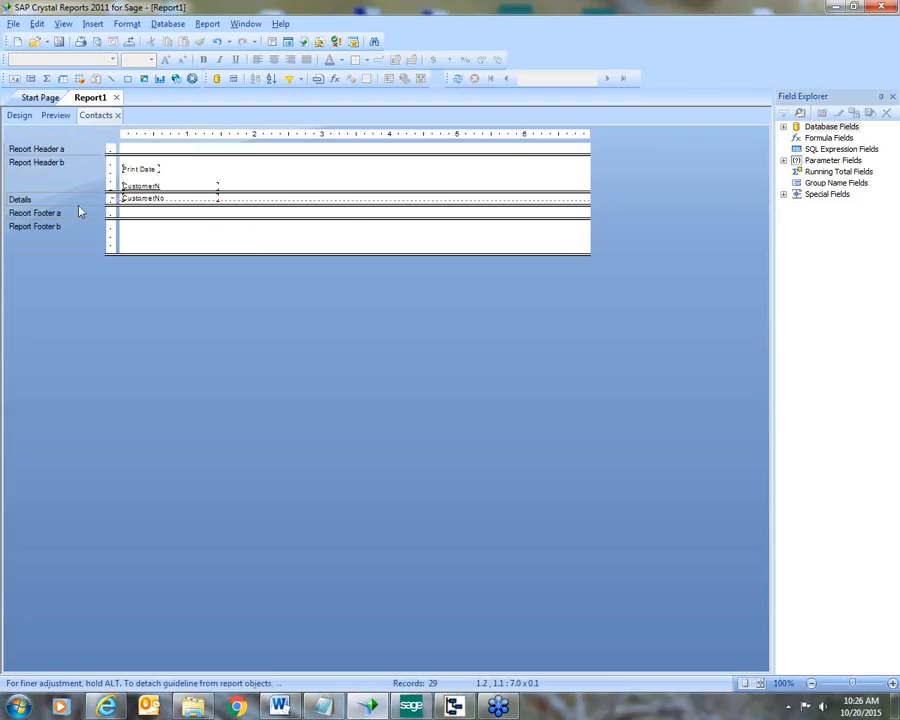
click(155, 199)
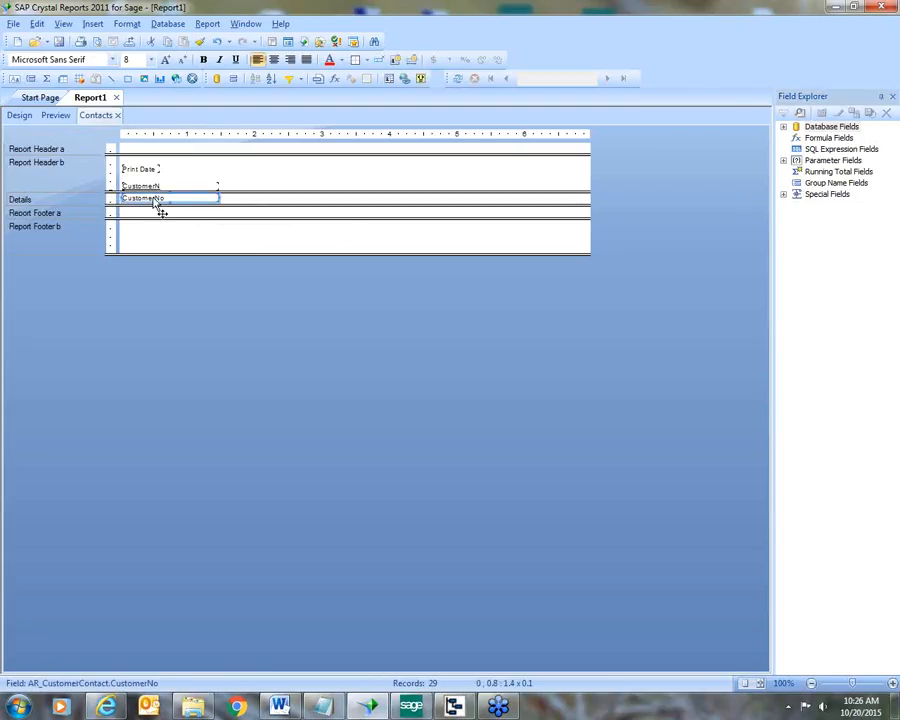
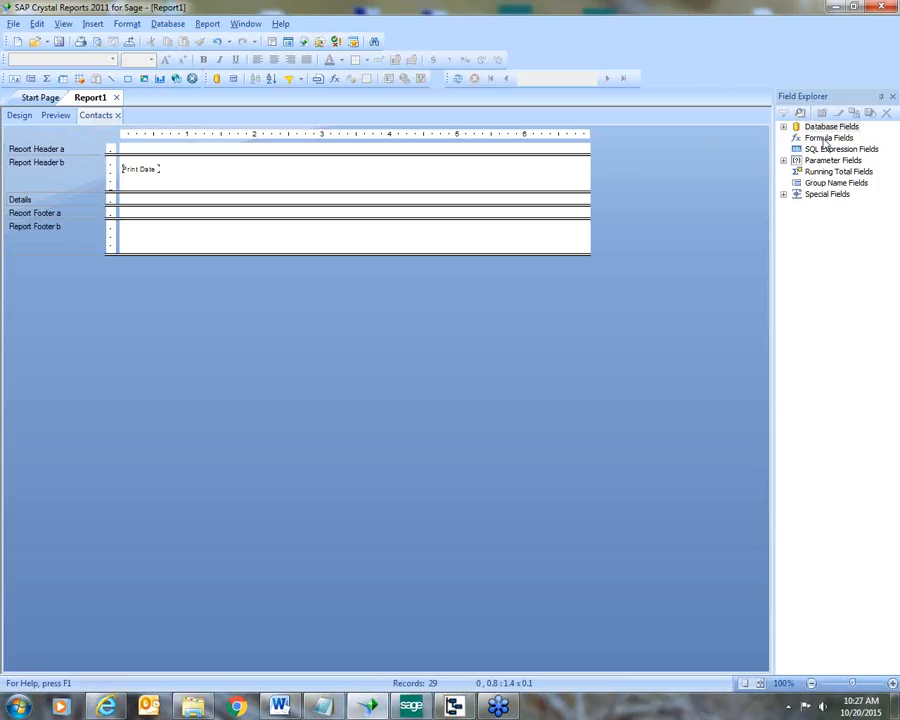
- Create and save a formula field named Contact with {AR_CustomerContact.ContactCode} + " - " + {AR_CustomerContact.ContactName}
right_click(826, 140)
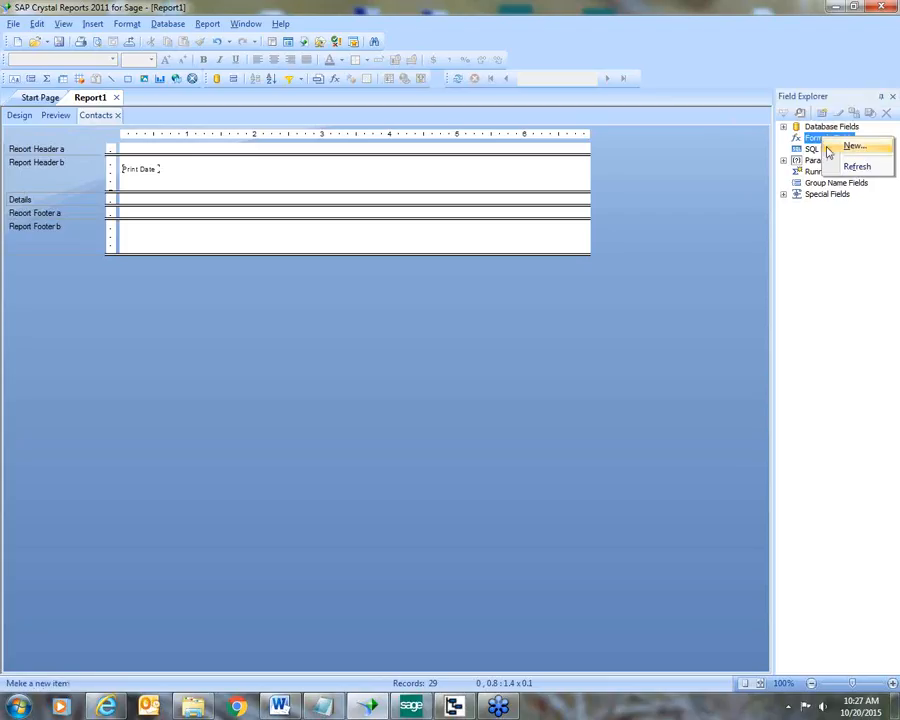
click(826, 147)
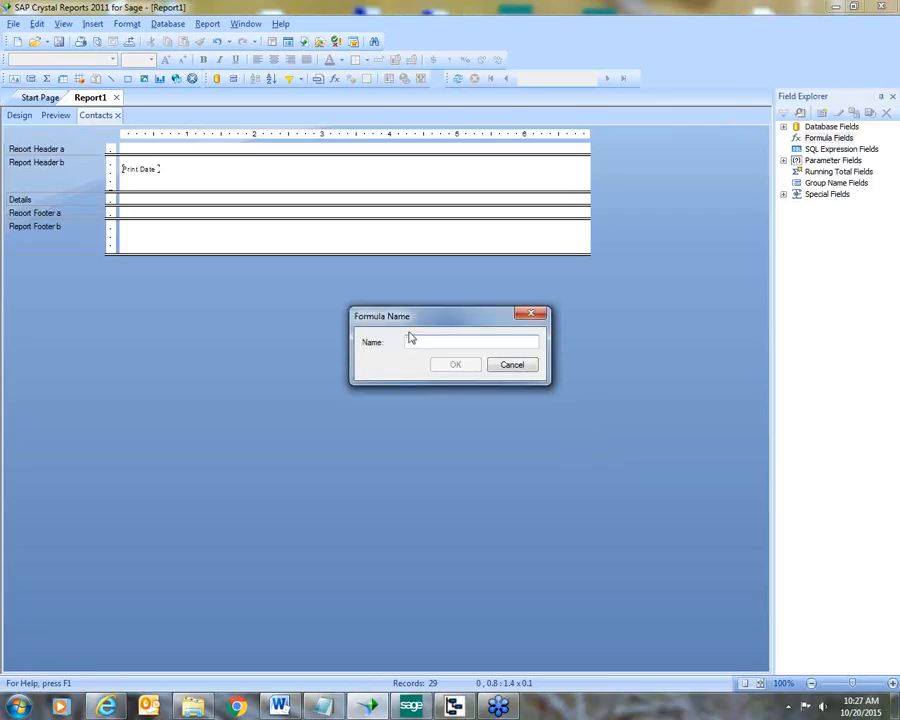
text(Contact)
key(Return)
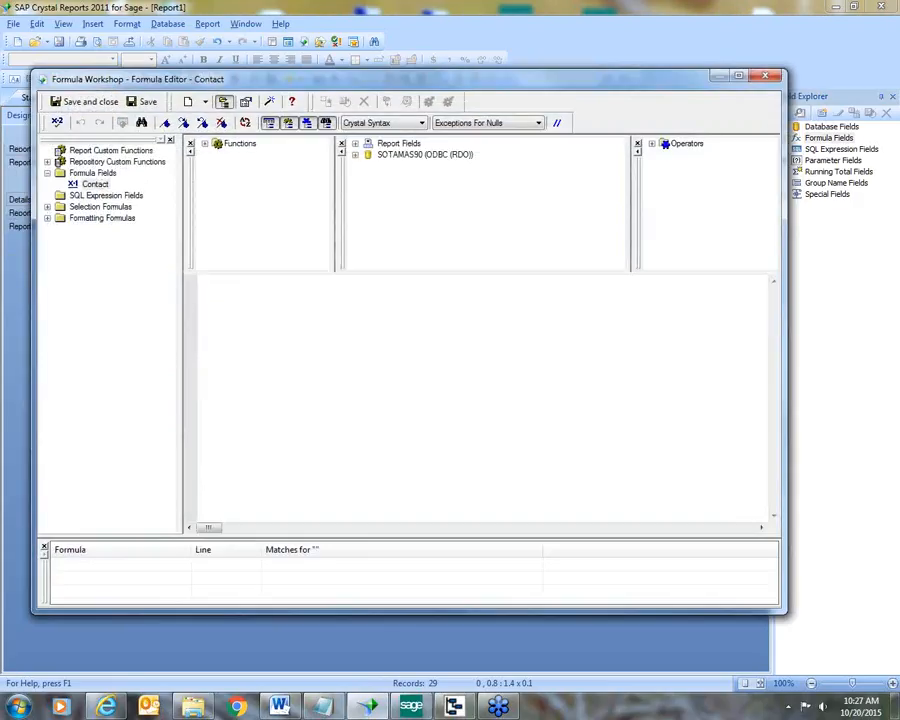
key(alt+Tab)
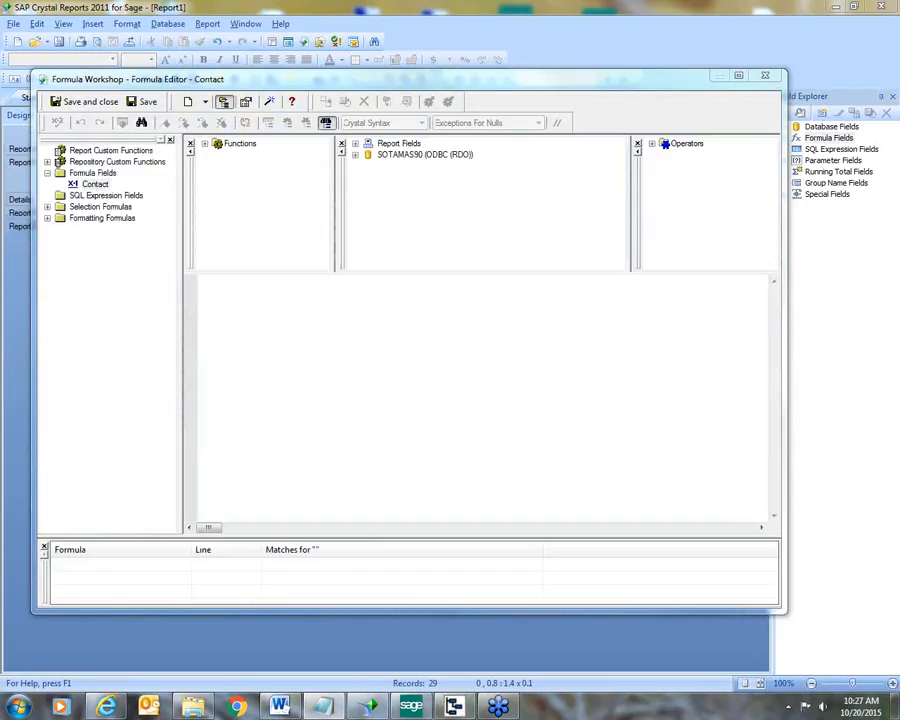
click(227, 297)
text({AR_CustomerContact.ContactCode} + " - " + {AR_CustomerContact.ContactName})
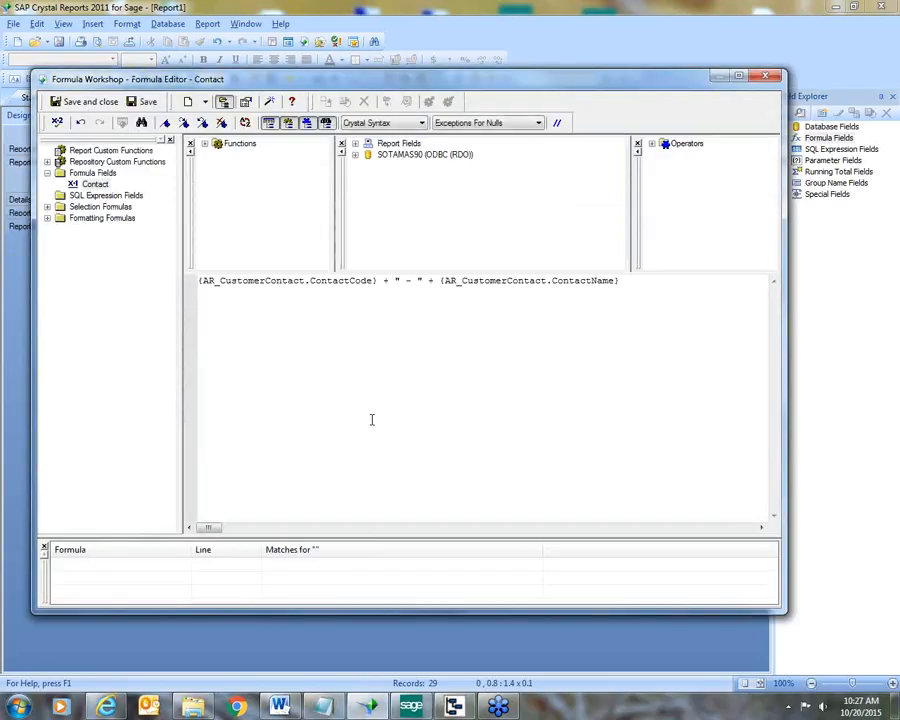
click(91, 103)
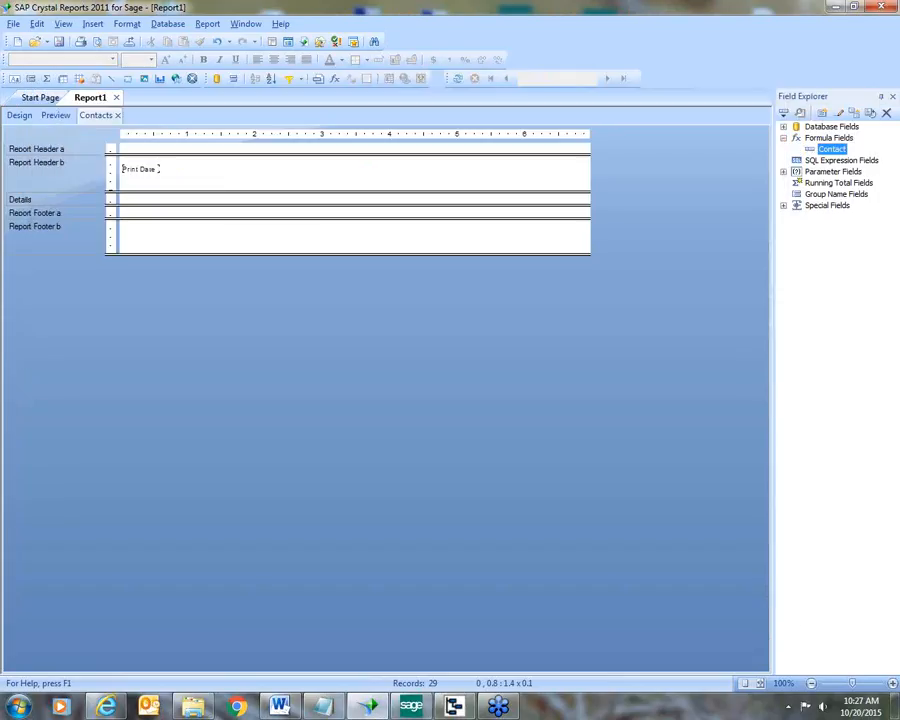
- Create a new formula field named Office in the Contacts subreport
click(323, 706)
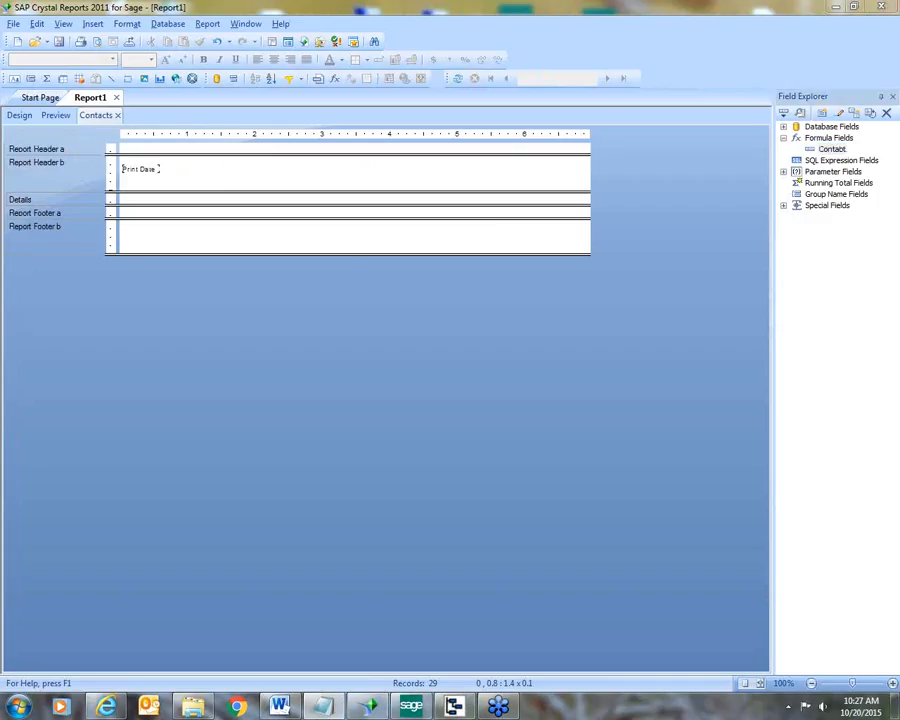
right_click(830, 142)
click(861, 148)
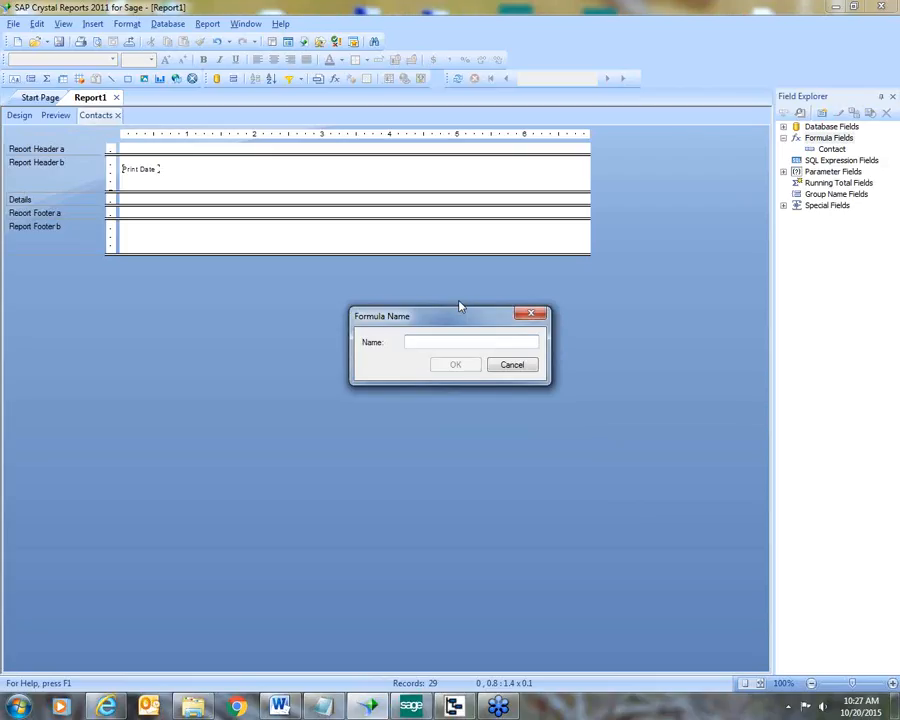
text(Office)
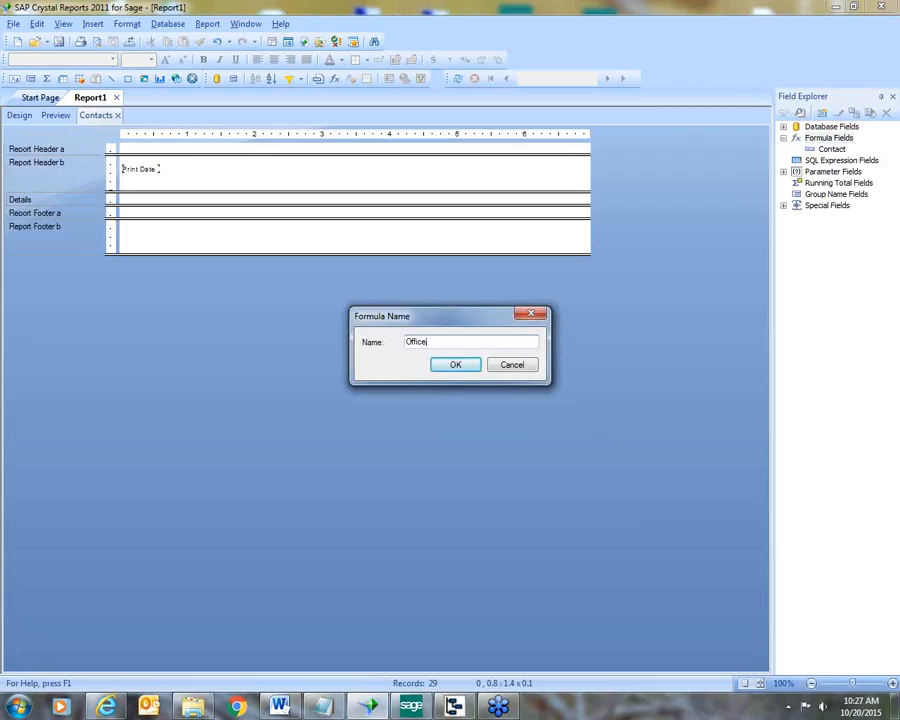
click(452, 364)
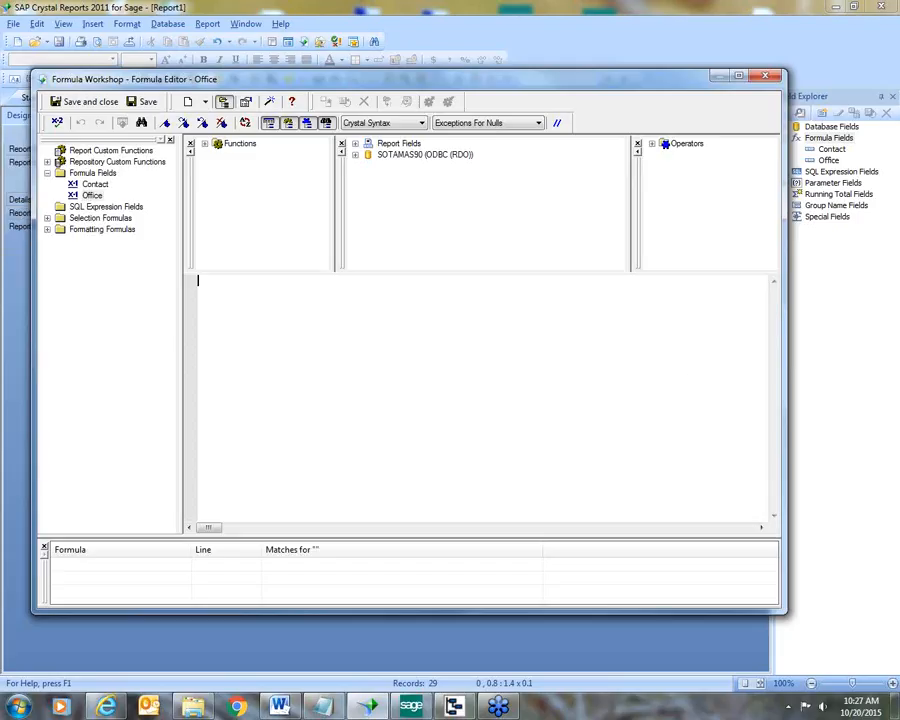
- Define Office as TelephoneNo1, plus " X " and TelephoneExt1 unless TelephoneExt1 is " ", using Default Values For Nulls, and save it
key(alt+Tab)
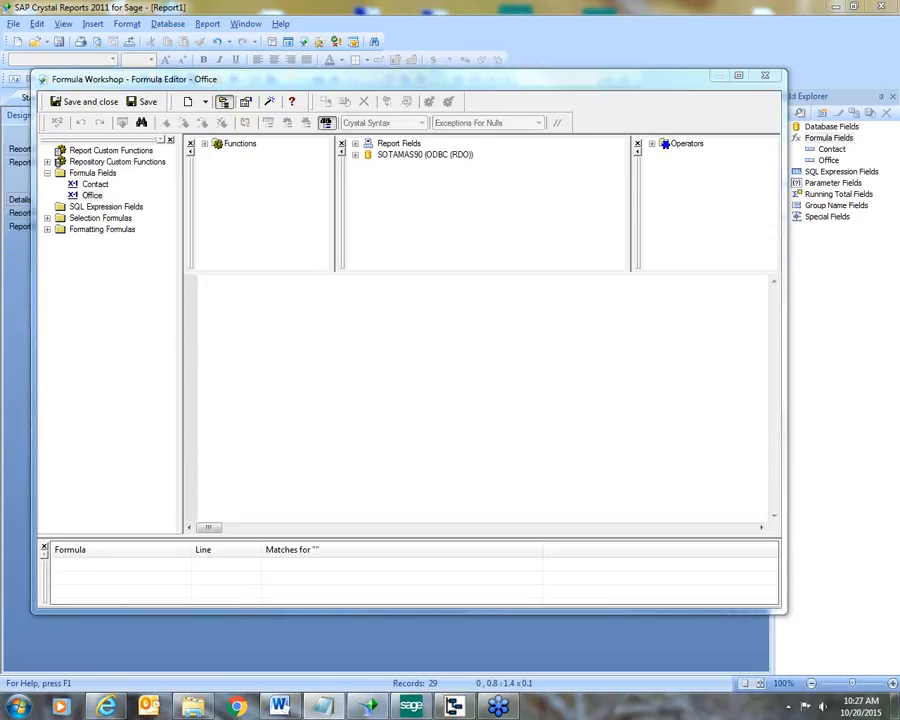
click(283, 305)
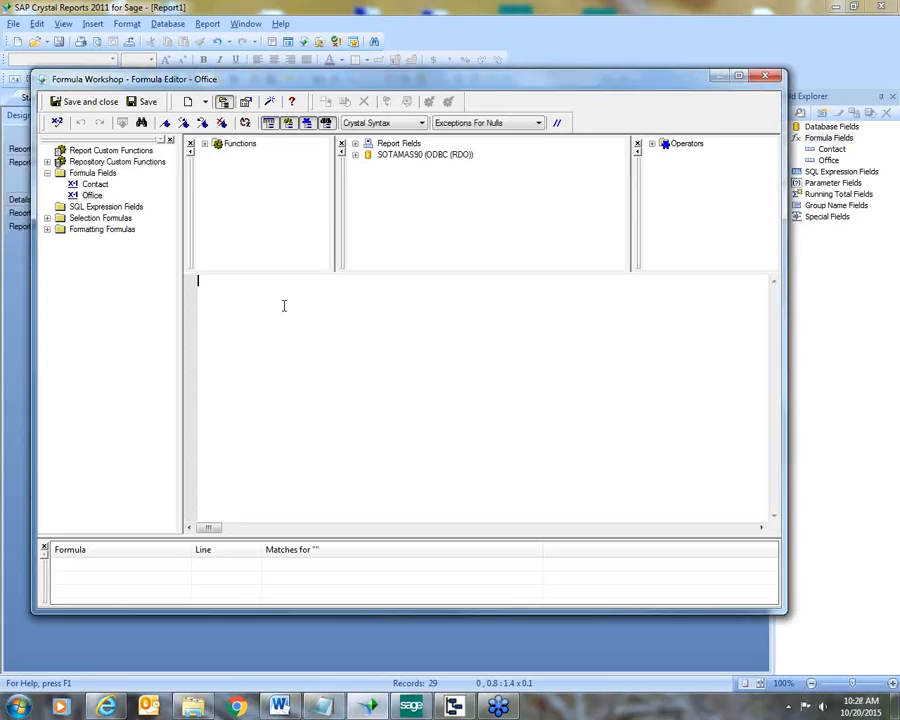
text(if {AR_CustomerContact.TelephoneExt1} = " " then {AR_CustomerContact.TelephoneNo1} else {AR_CustomerContact.TelephoneNo1} + " X " + {AR_CustomerContact.TelephoneExt1})
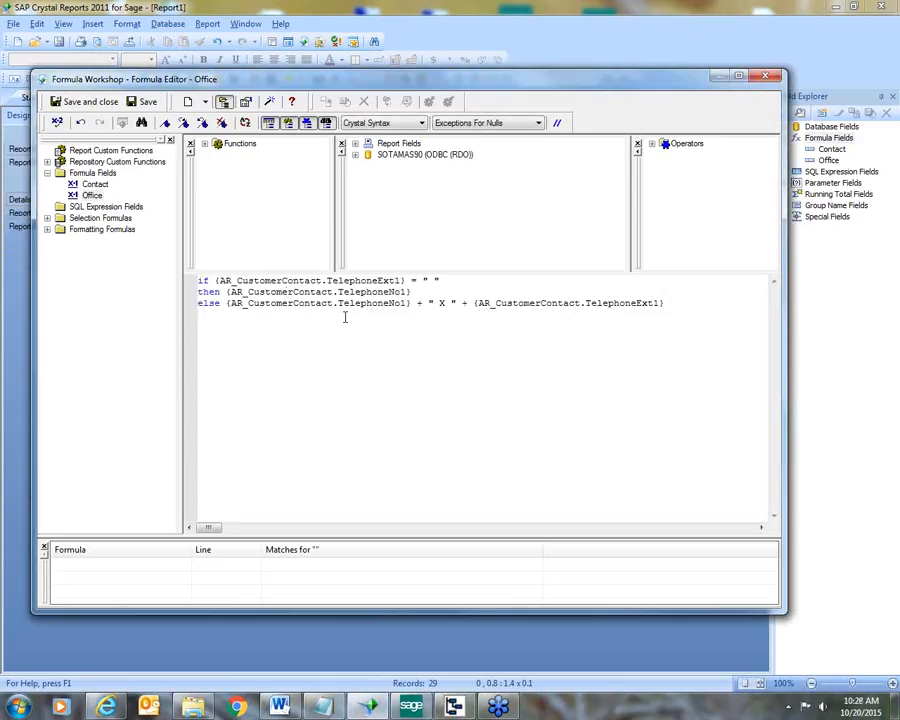
click(537, 124)
click(533, 147)
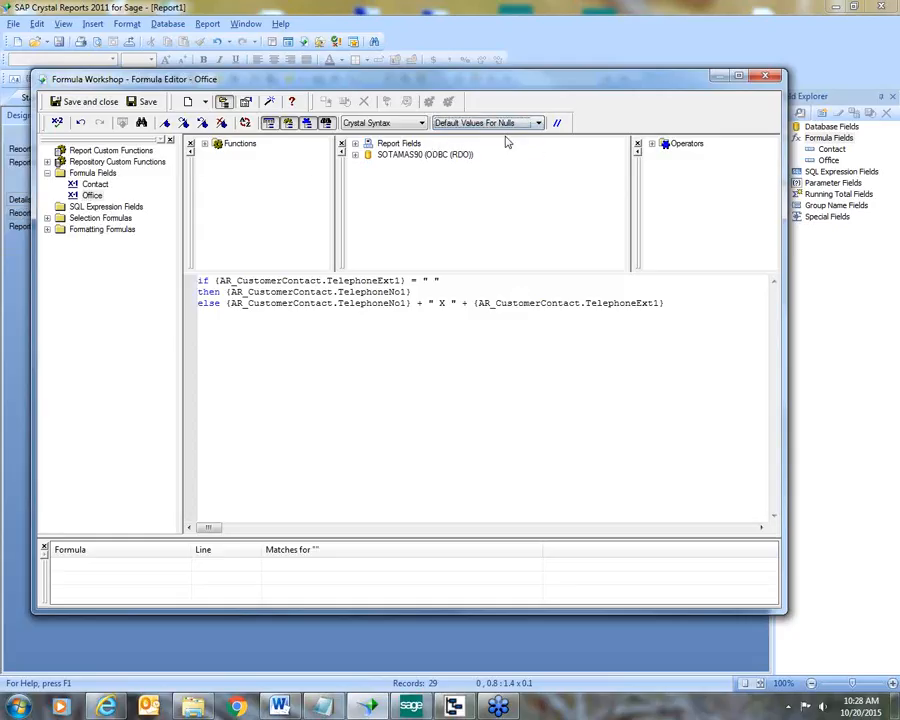
click(100, 103)
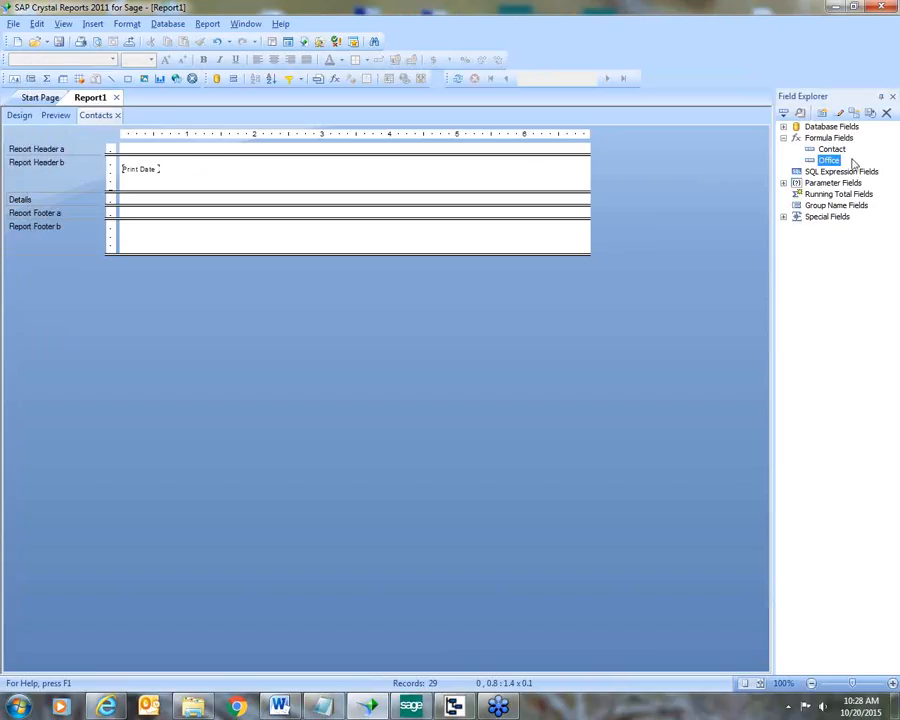
- Create a new formula field named Cell in the Contacts subreport
click(828, 139)
right_click(828, 141)
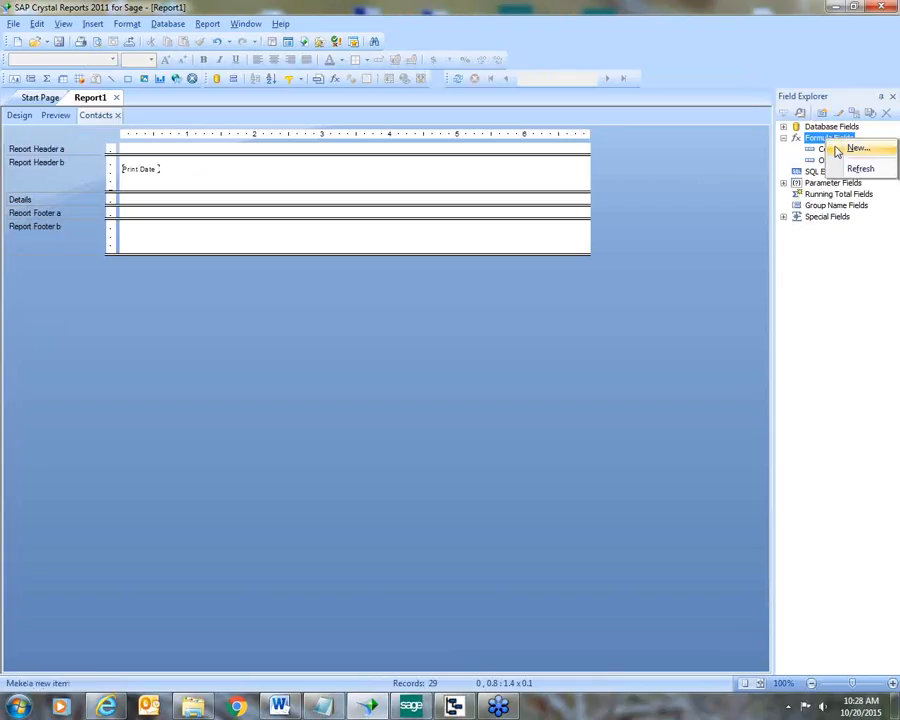
click(855, 148)
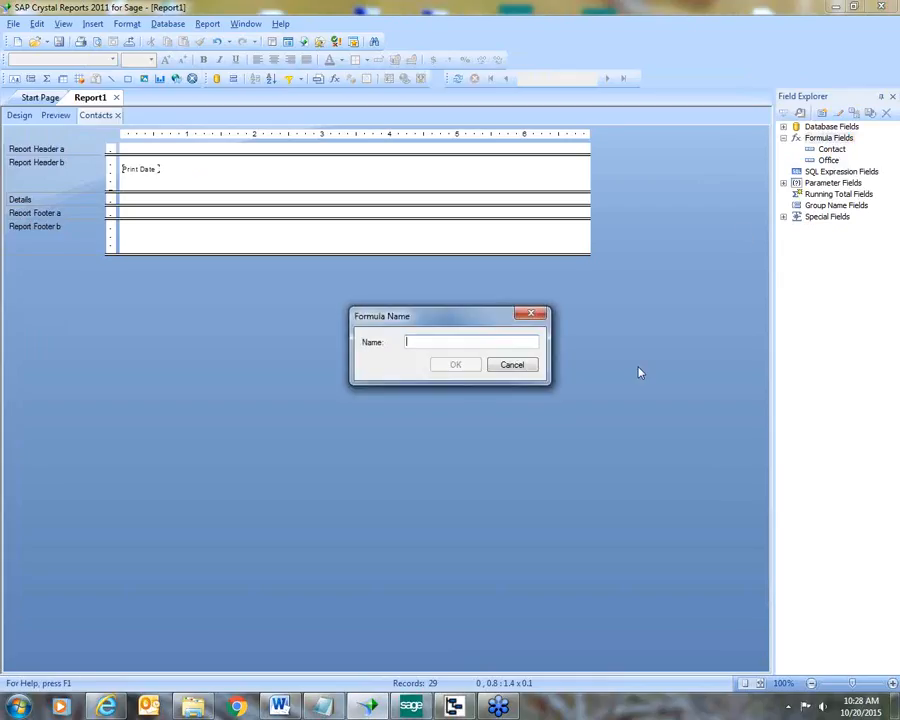
text(Cell)
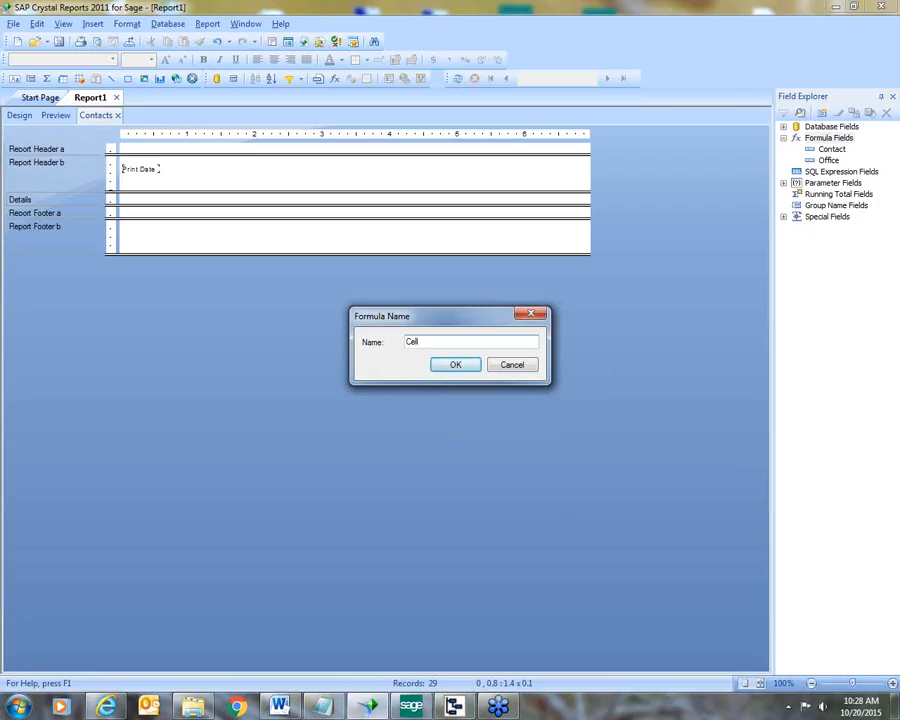
click(466, 366)
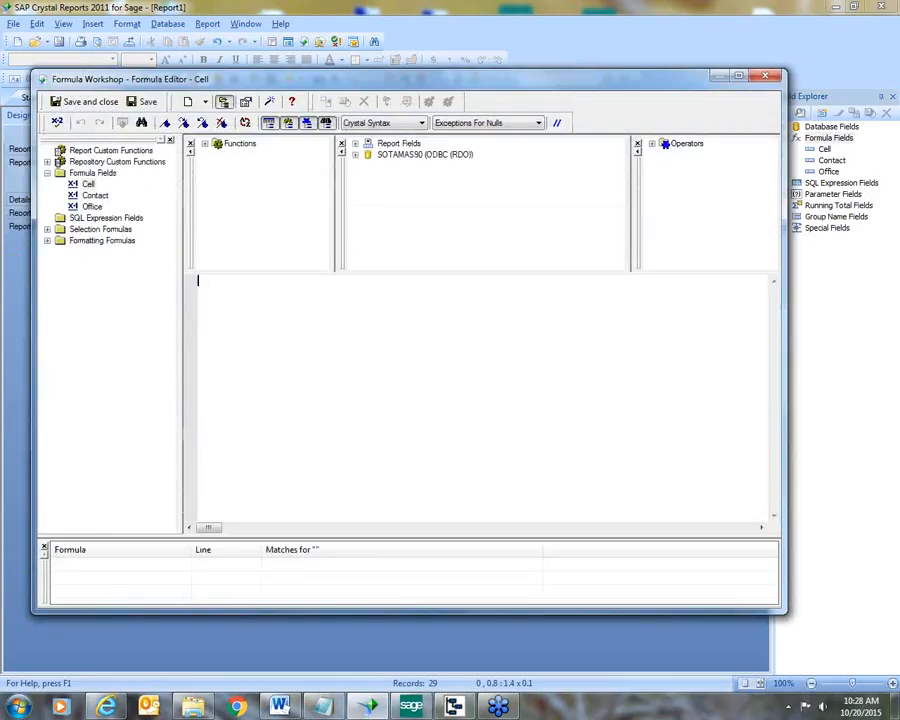
- Define Cell as TelephoneNo2, plus " X " and TelephoneExt2 unless TelephoneExt2 is " ", using Default Values For Nulls, and save it
click(320, 706)
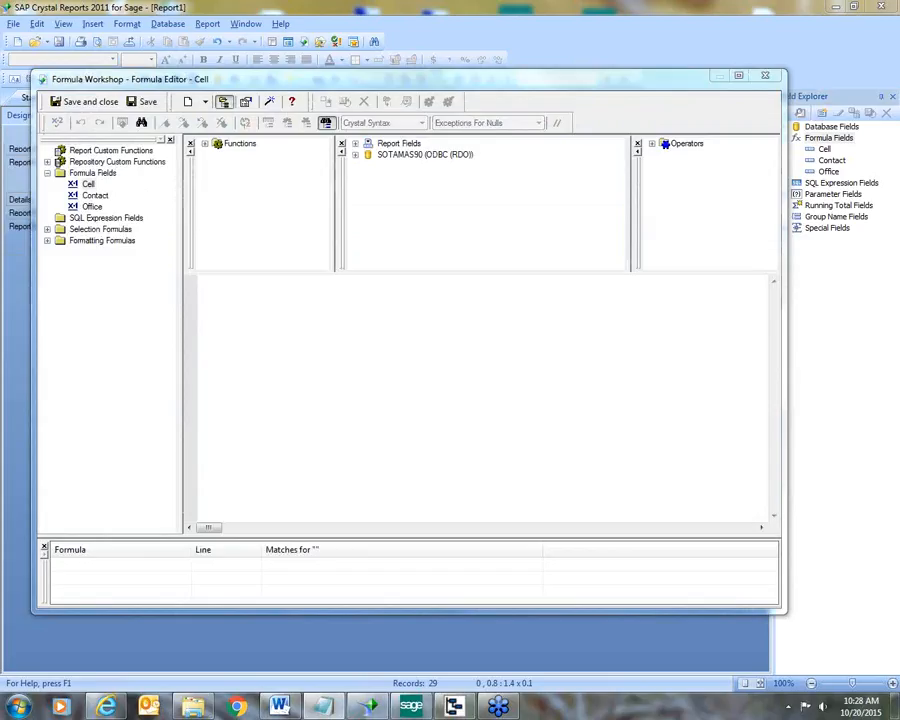
click(441, 370)
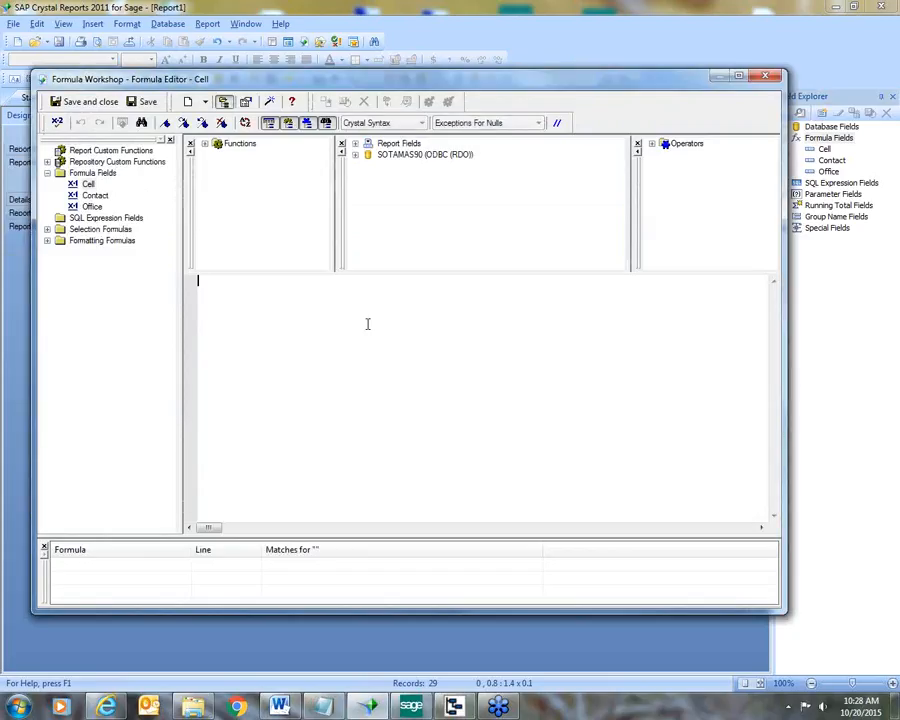
text(if {AR_CustomerContact.TelephoneExt2} = " " then {AR_CustomerContact.TelephoneNo2} else {AR_CustomerContact.TelephoneNo2} + " X " + {AR_CustomerContact.TelephoneExt2})
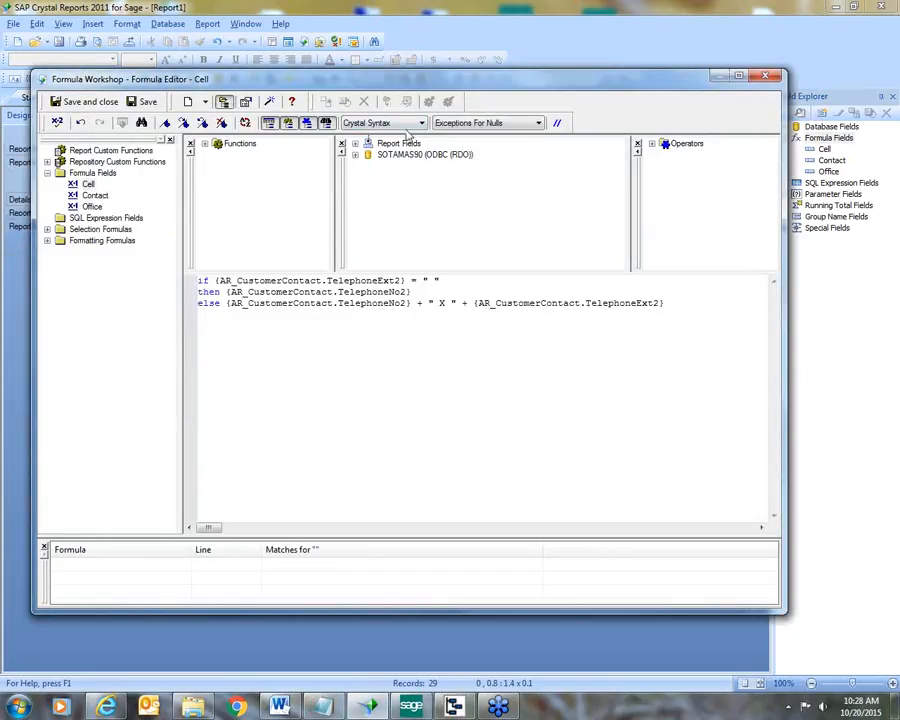
click(530, 123)
click(519, 147)
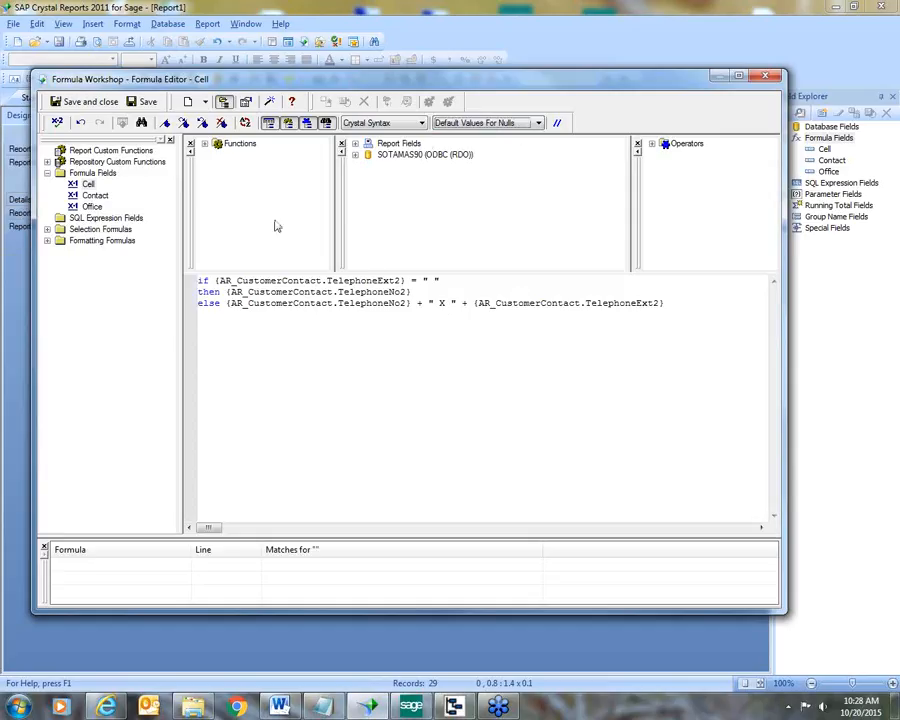
click(73, 105)
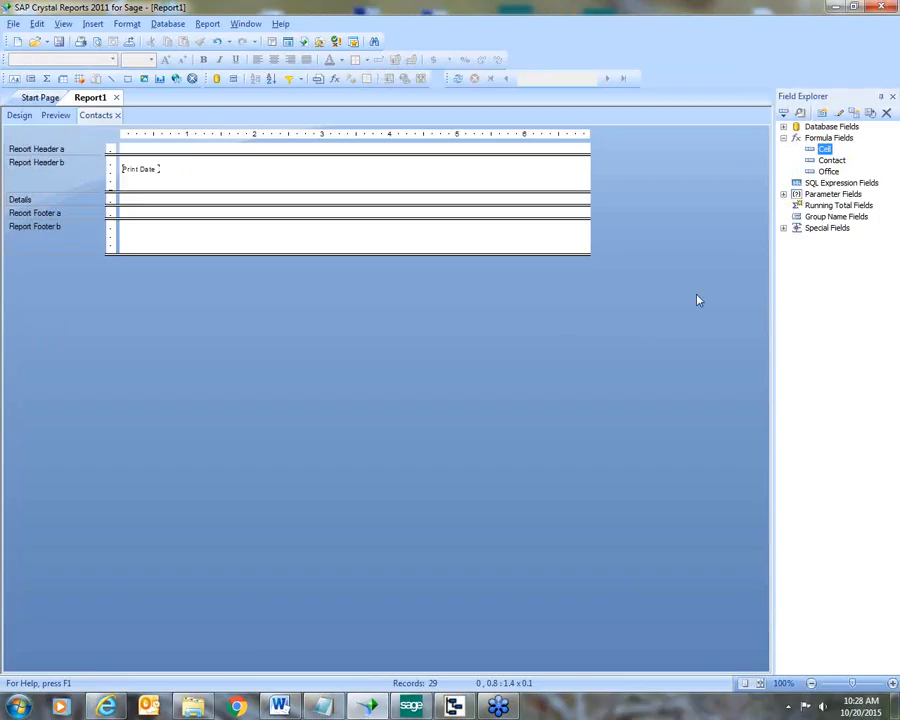
- Place the Contact formula, EmailAddress from AR_CustomerContact, and the Office and Cell formulas side by side in the subreport's Details section
drag(832, 160, 142, 199)
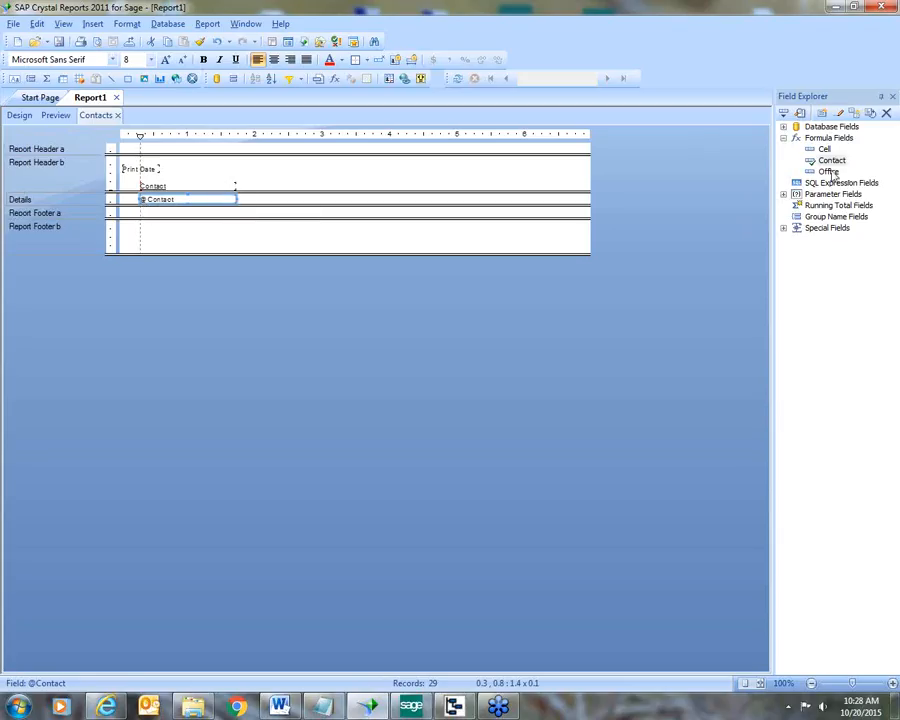
click(784, 127)
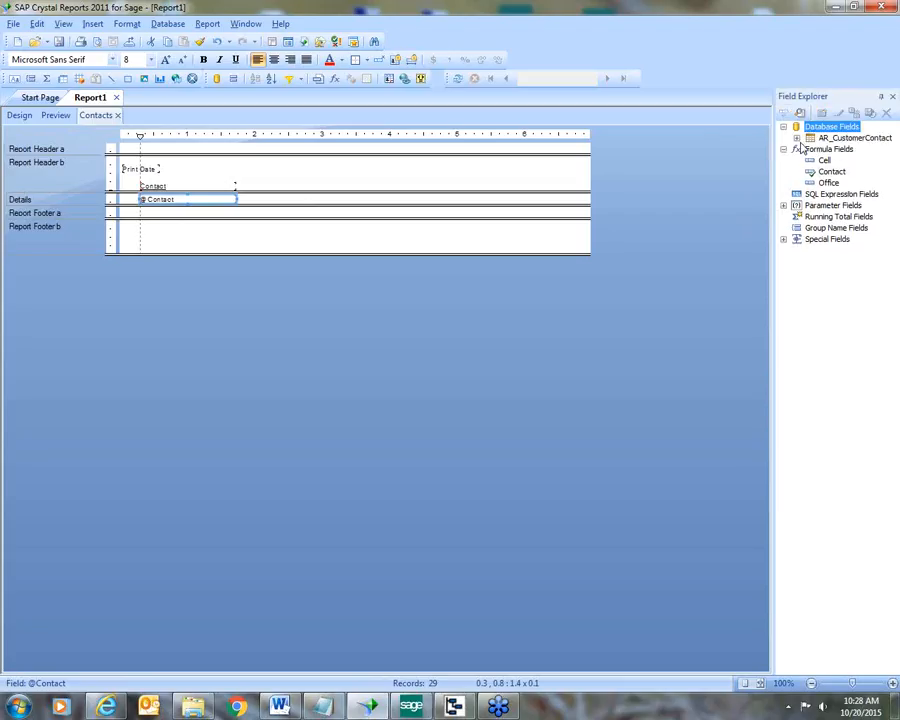
click(796, 138)
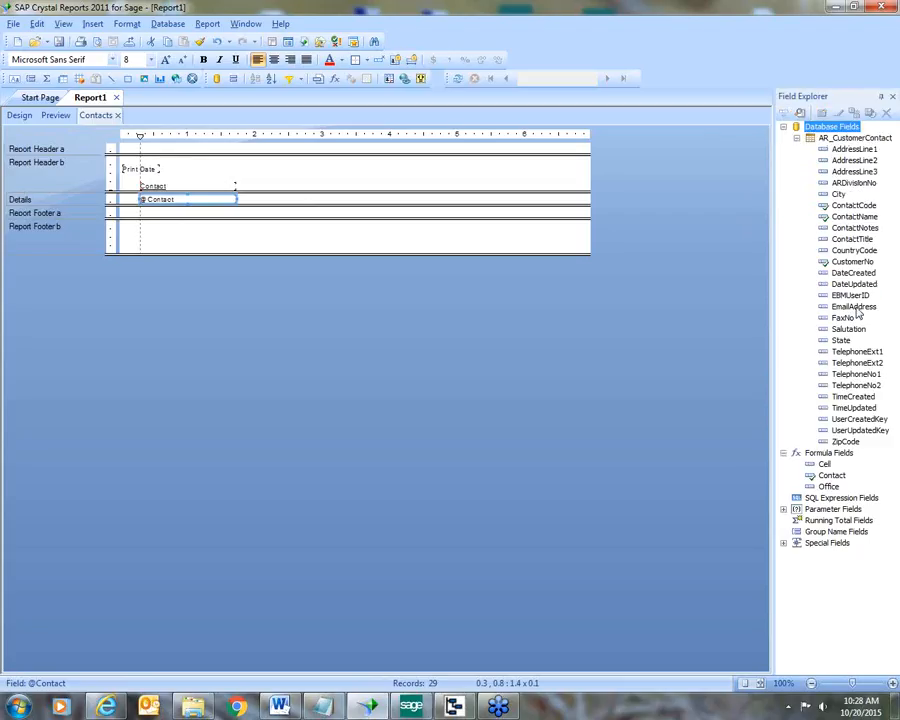
drag(856, 309, 254, 199)
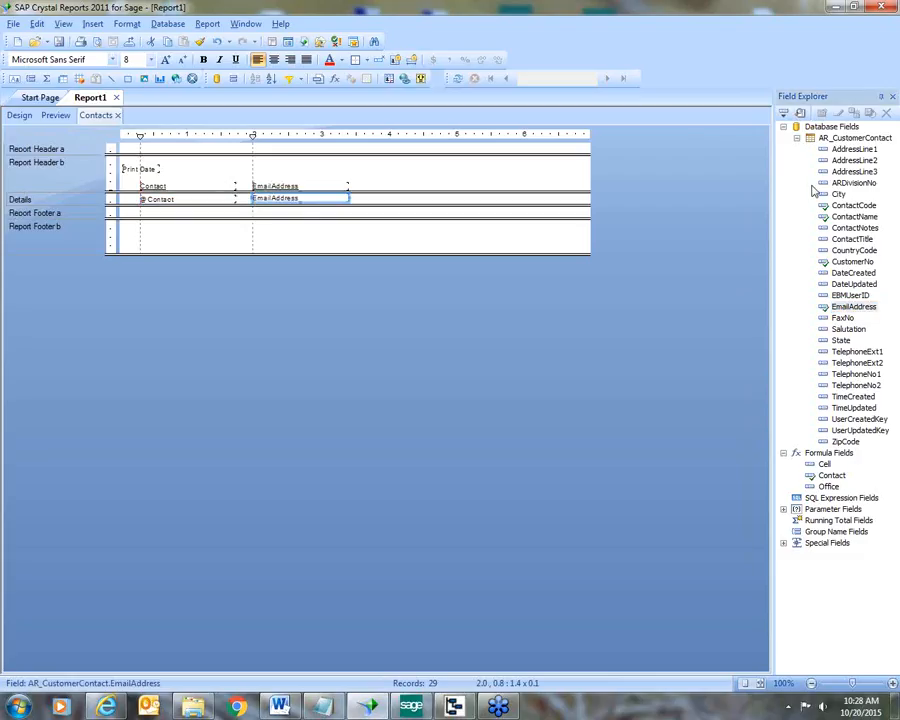
click(832, 488)
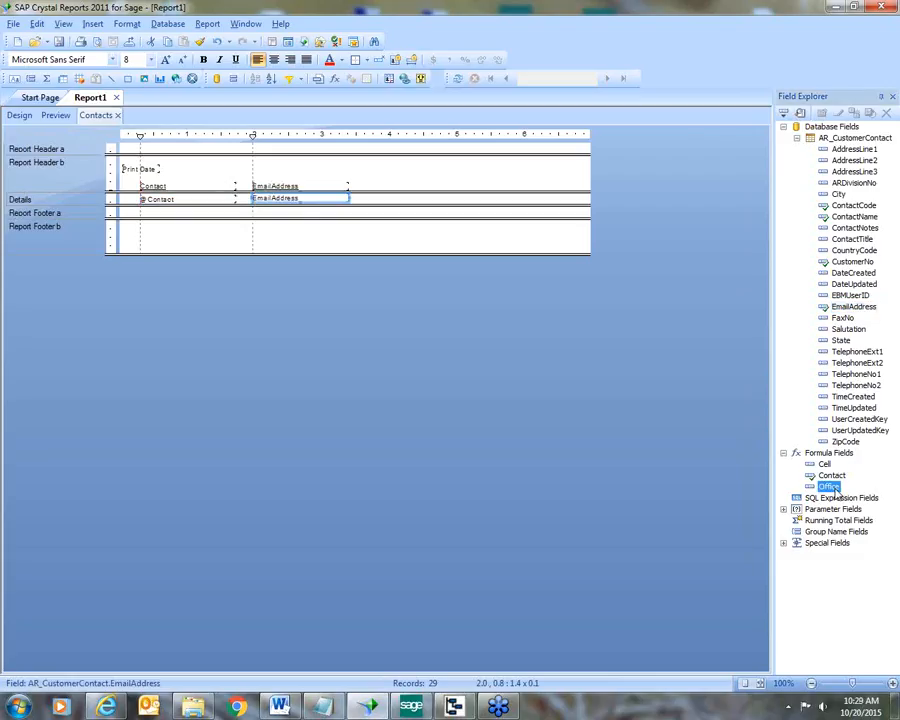
drag(834, 490, 371, 198)
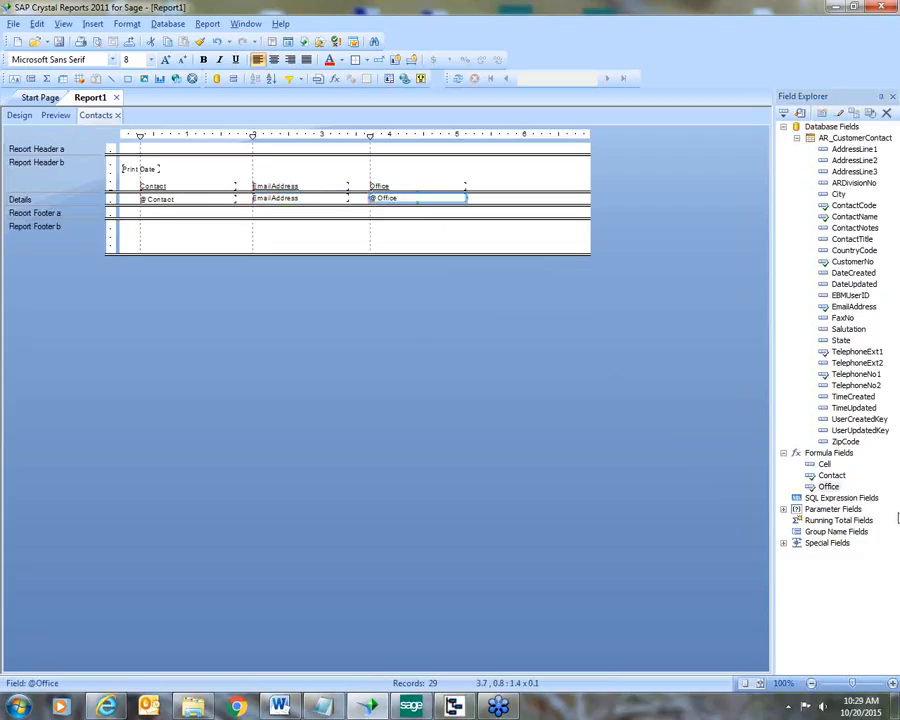
drag(834, 476, 482, 199)
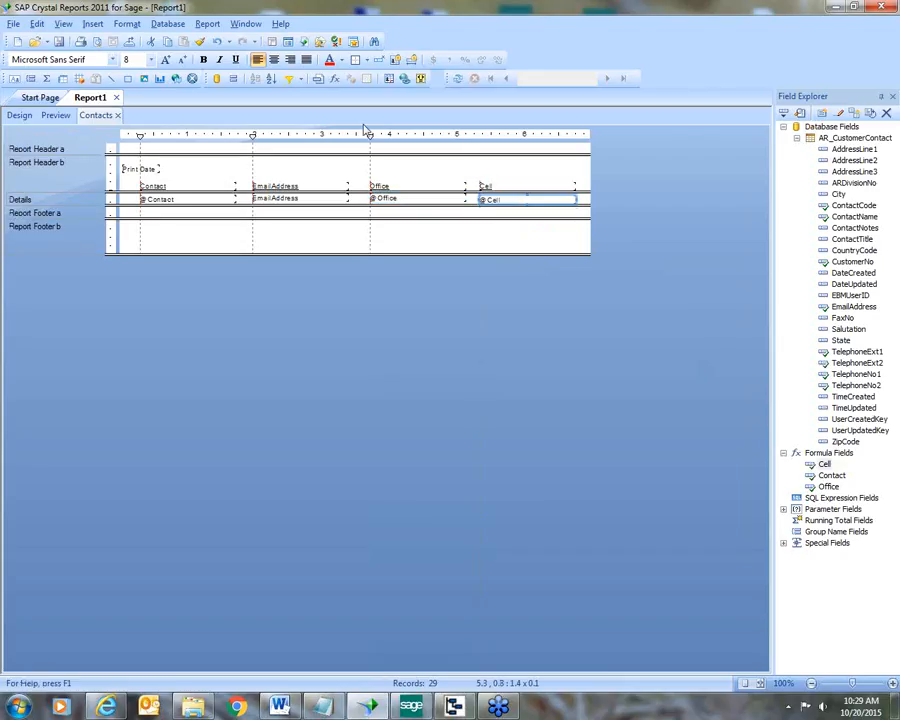
- Remove the three vertical guidelines from the Contact, EmailAddress and Office columns
drag(371, 136, 361, 107)
drag(255, 136, 191, 121)
drag(138, 137, 140, 122)
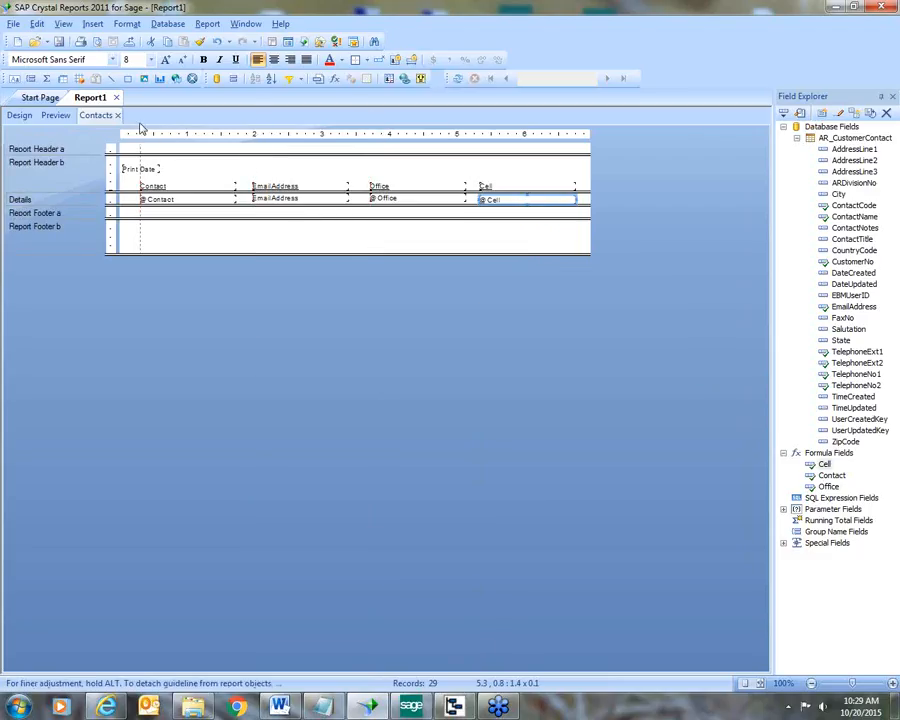
- Rename the Contact column heading as Contact Code and Name, and the EmailAddress heading as Email Address
click(196, 188)
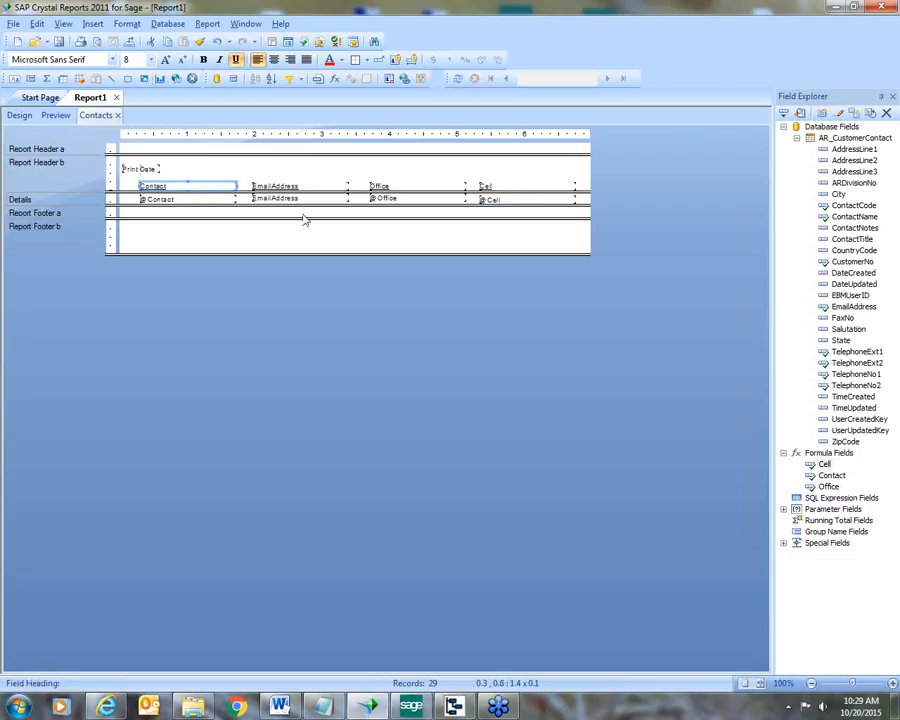
key(Return)
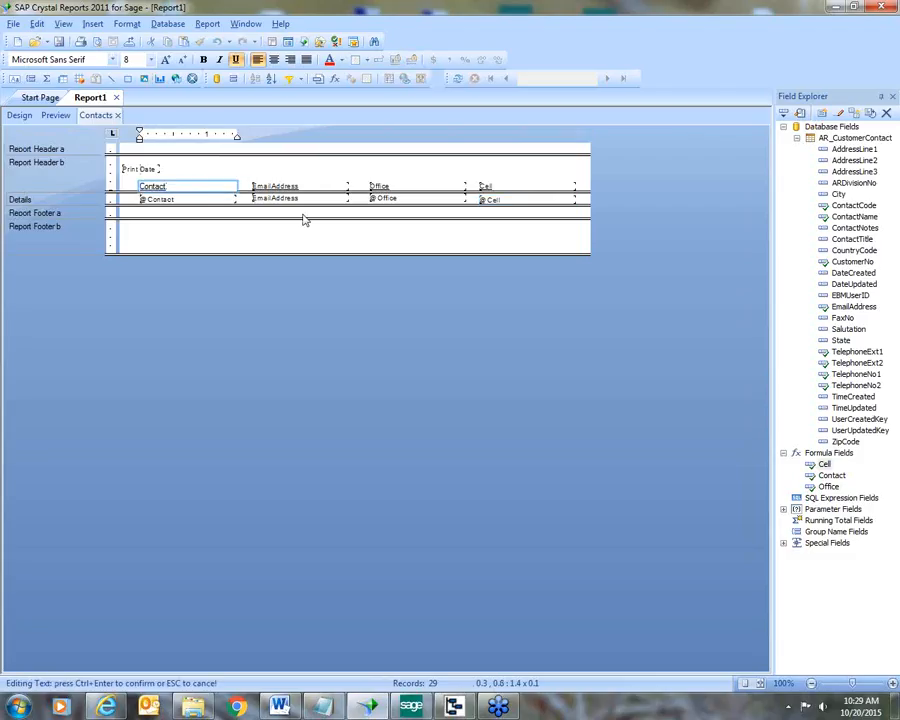
text(Code and Name)
key(Tab)
key(Return)
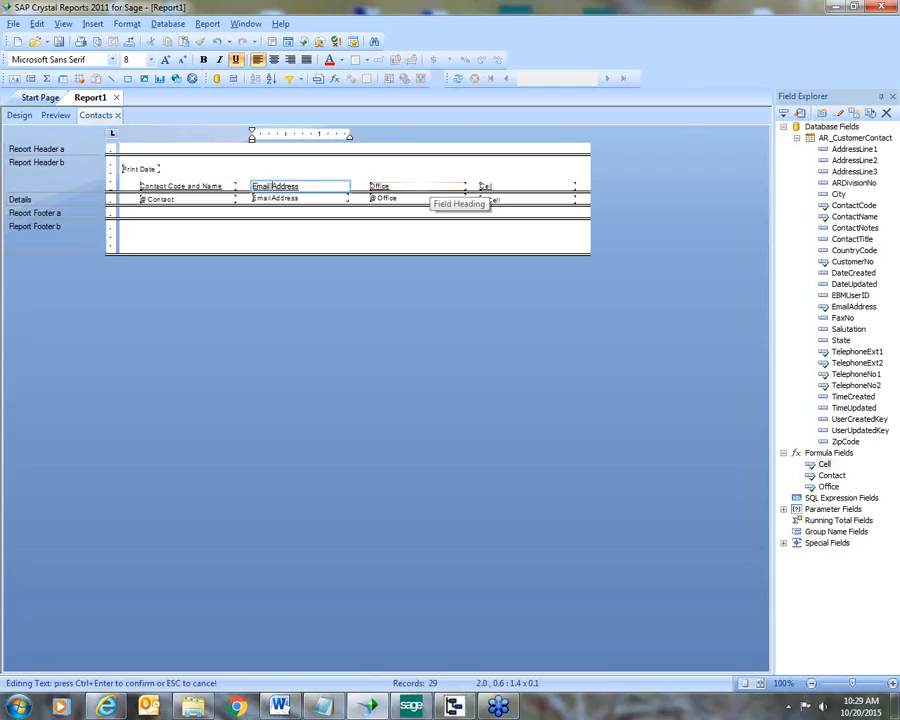
click(507, 168)
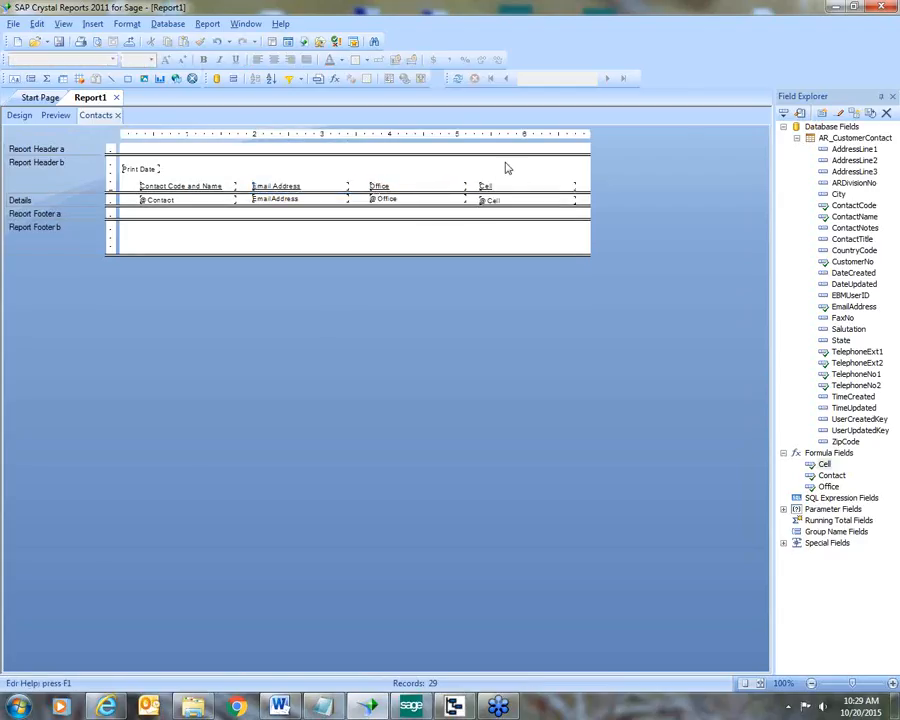
- Make all four column headings in Report Header b bold and centered
click(504, 185)
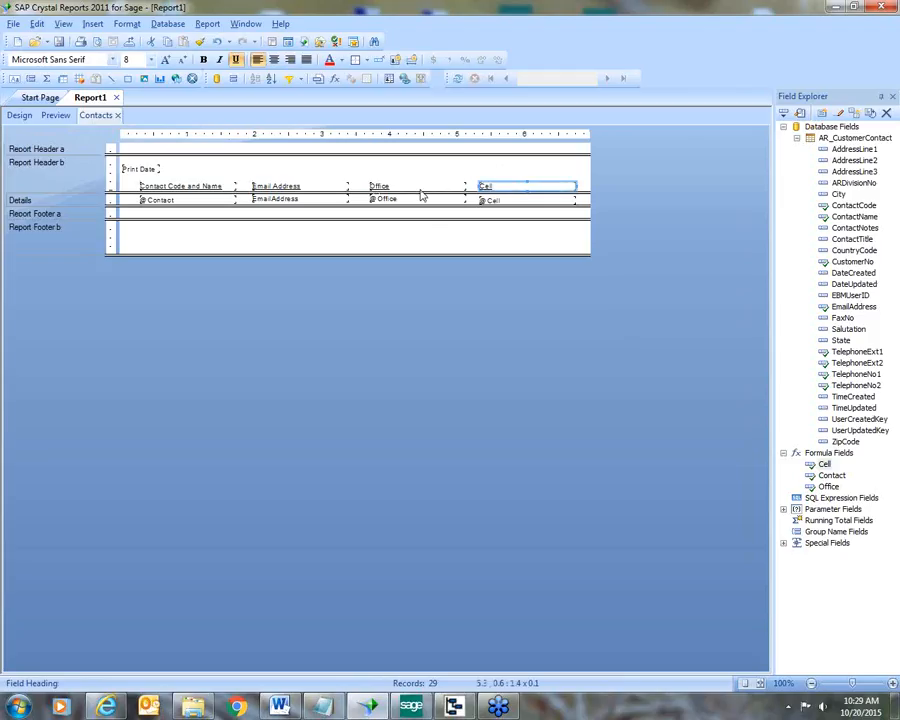
ctrl+click(405, 187)
ctrl+click(330, 187)
ctrl+click(200, 187)
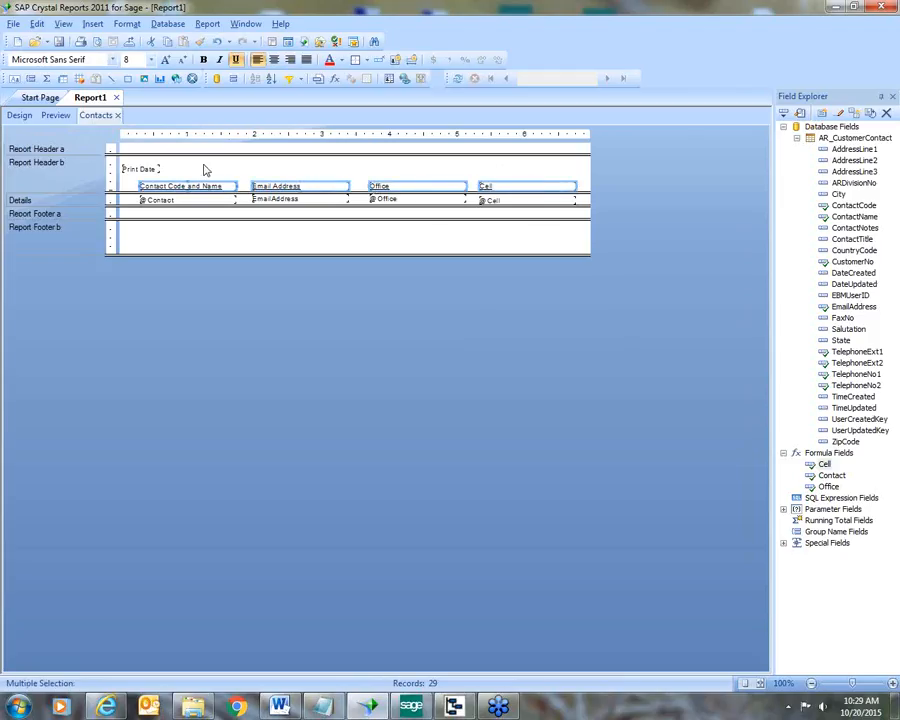
click(203, 59)
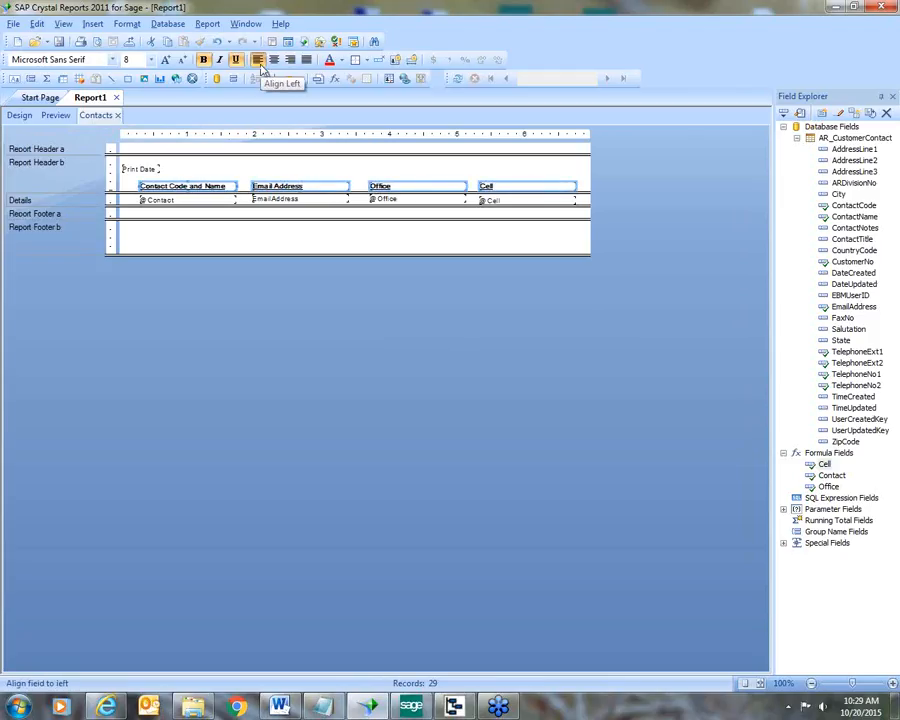
click(273, 59)
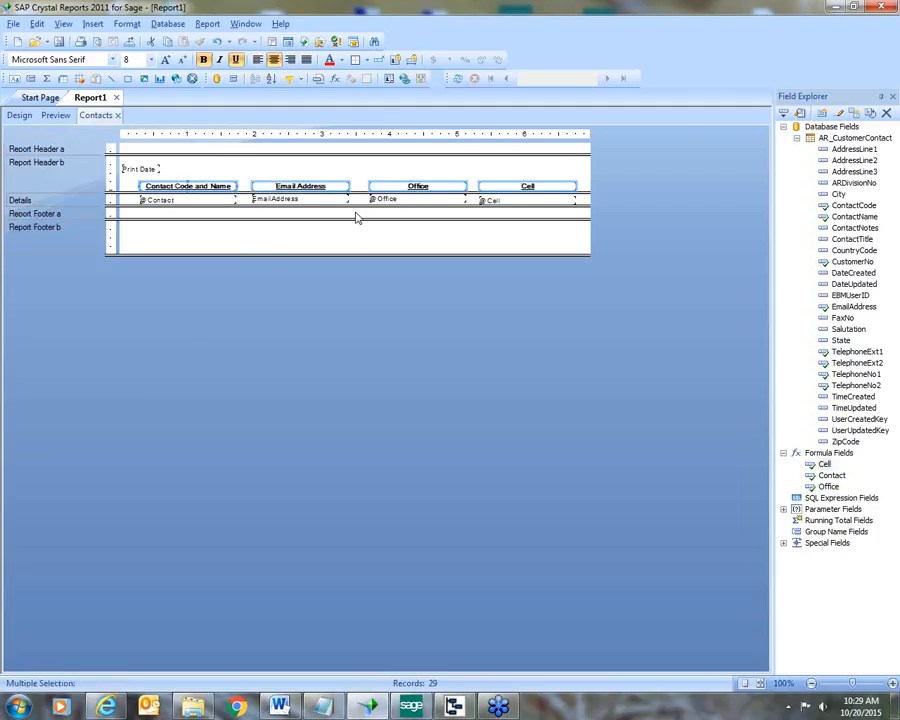
click(357, 212)
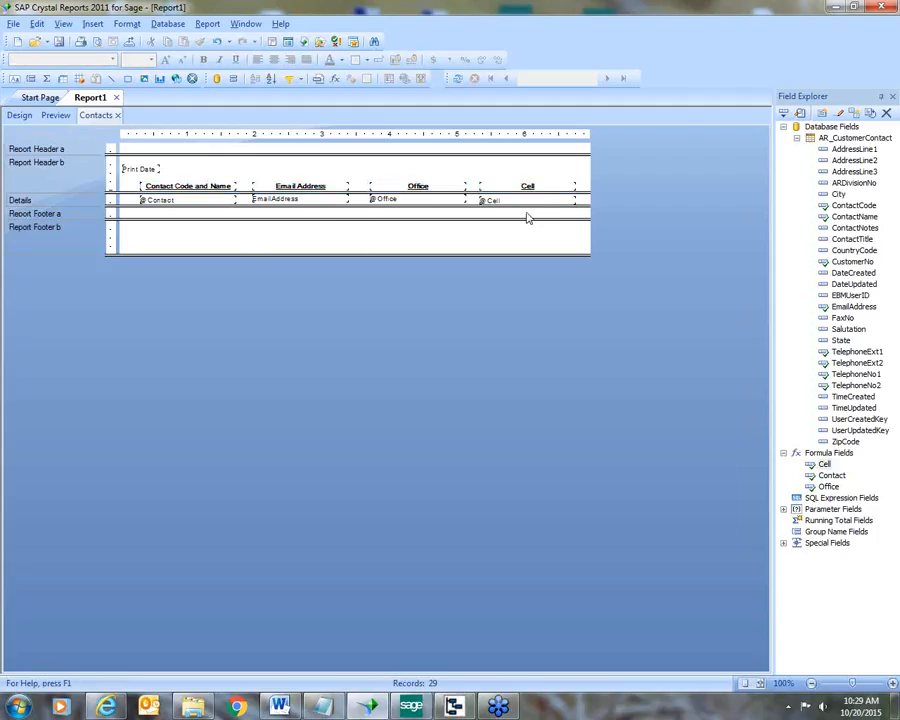
- Align the bottoms of the Contact, EmailAddress, Office and Cell fields in the Details section
click(483, 199)
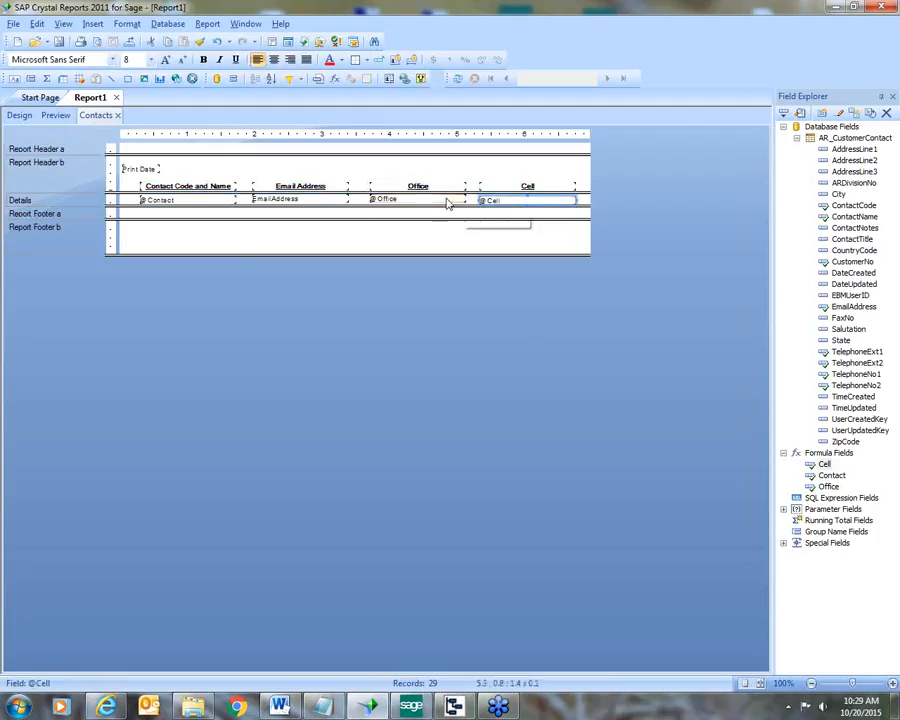
ctrl+click(400, 199)
ctrl+click(292, 200)
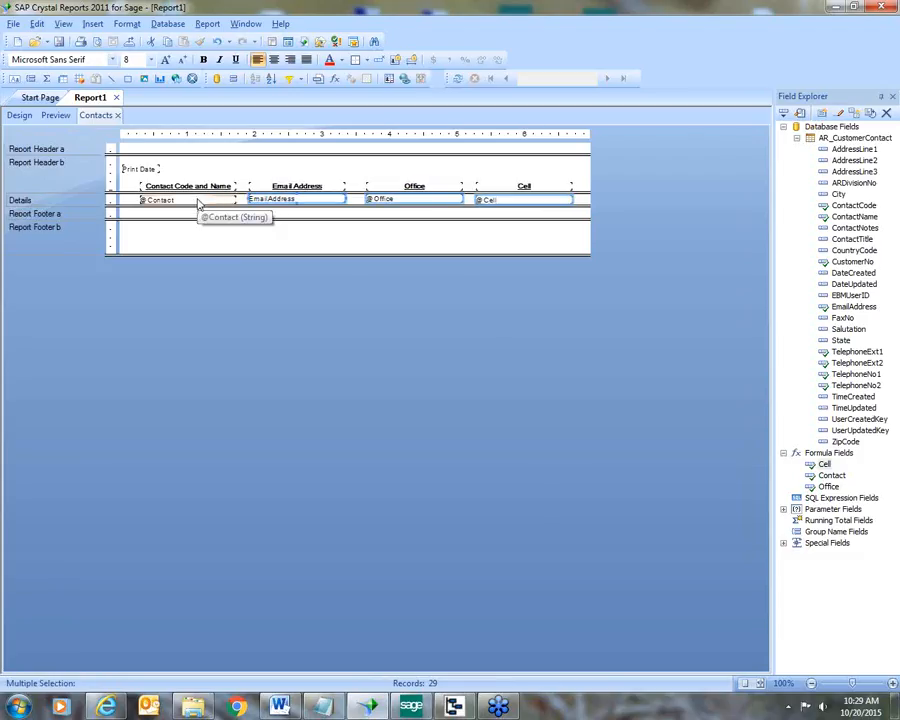
key(Right)
key(Right)
key(Right)
right_click(197, 200)
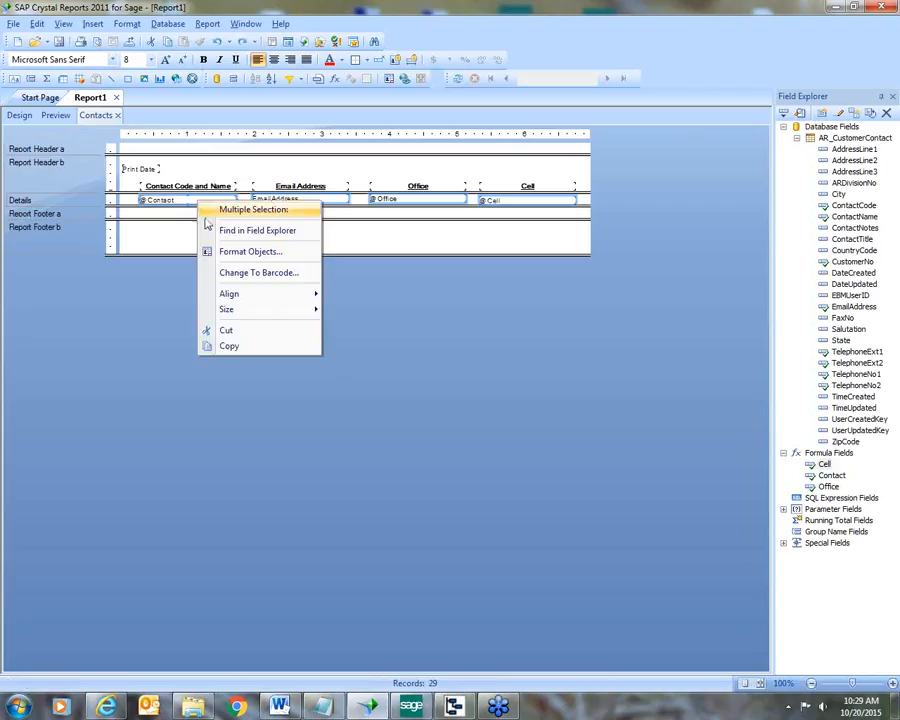
mouse_move(228, 294)
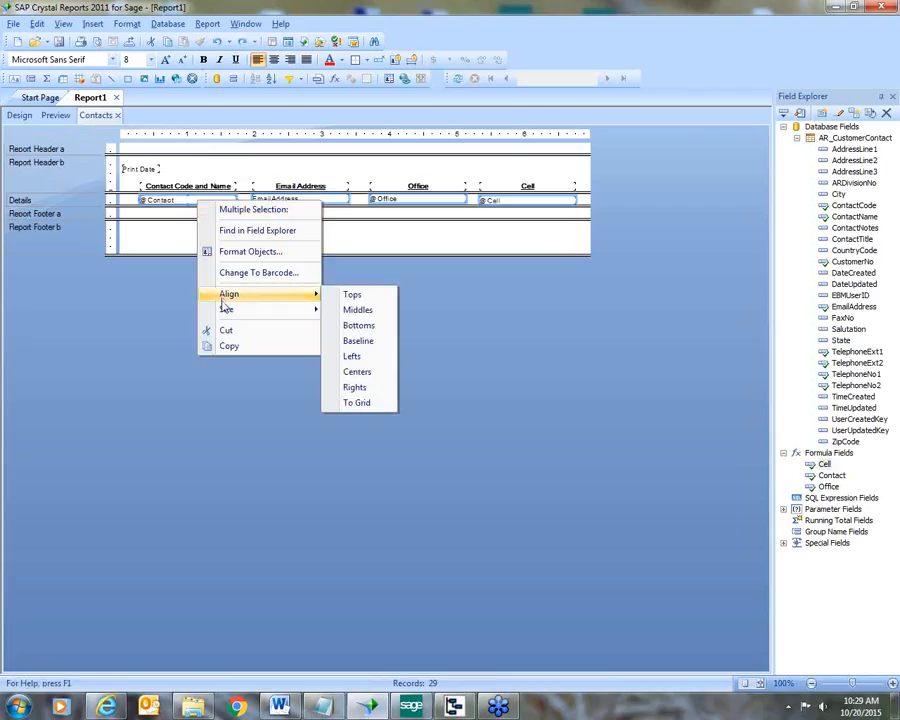
click(355, 325)
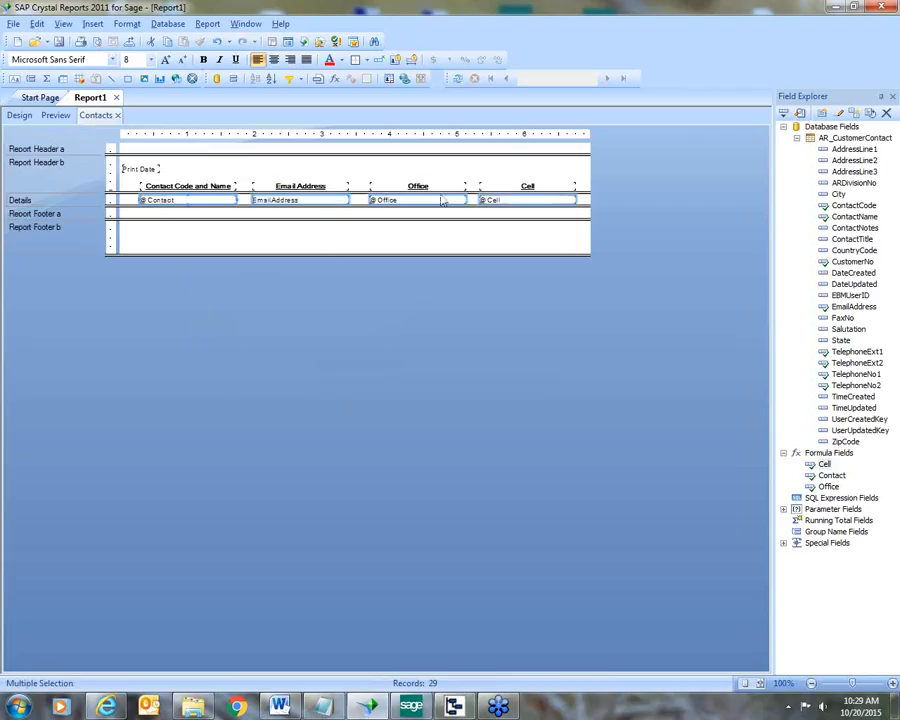
- Narrow all four detail fields with their headings to about 1.2 inches and shift them right toward the page margin
click(559, 188)
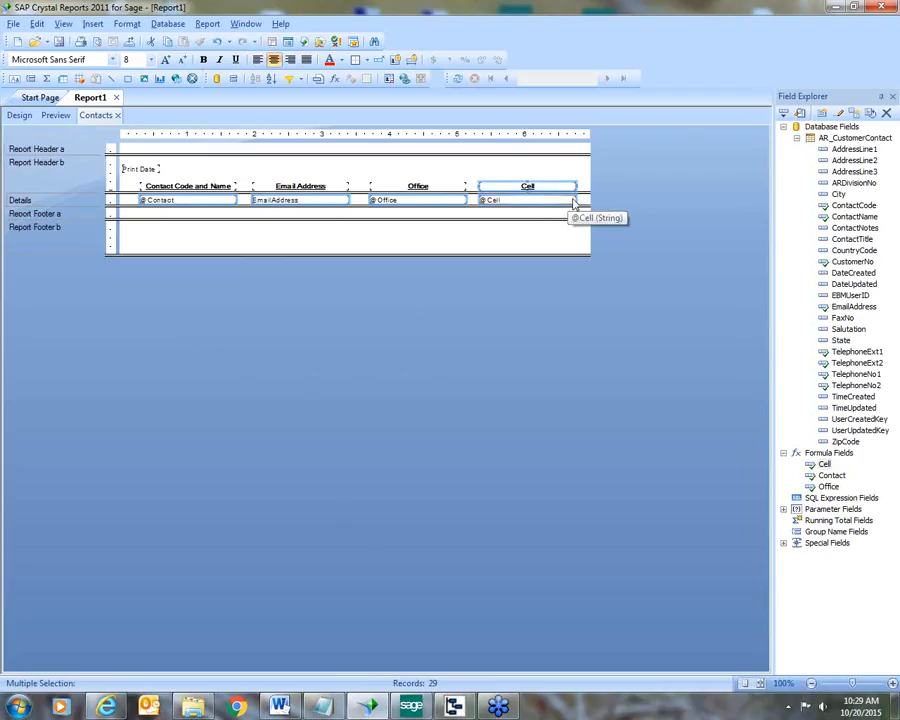
drag(570, 200, 559, 200)
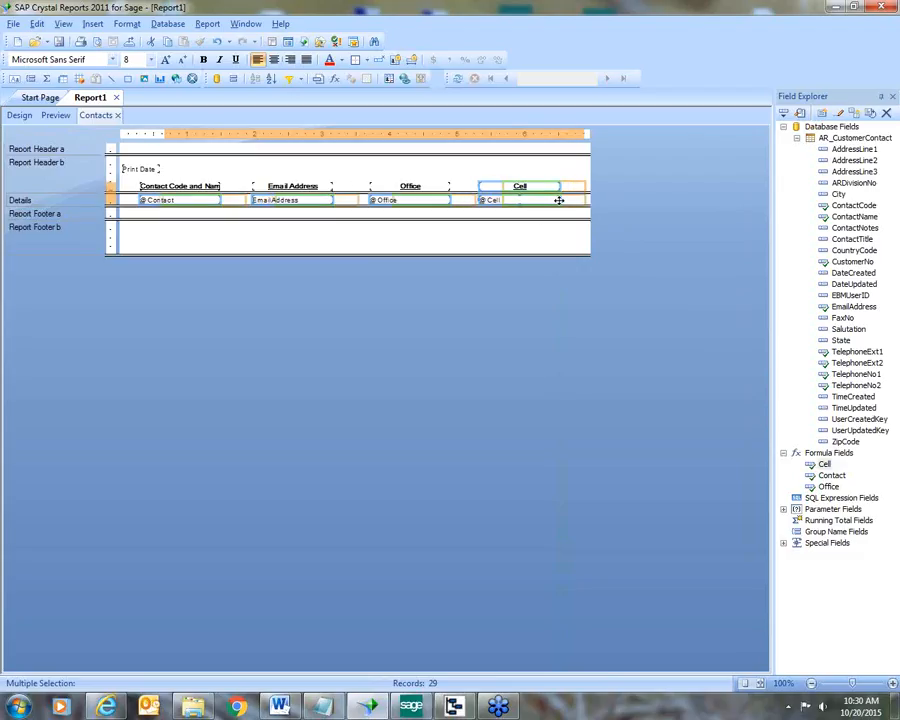
drag(558, 200, 559, 201)
click(478, 224)
- Move the Office field and its heading right so they sit close beside the Cell column
click(462, 203)
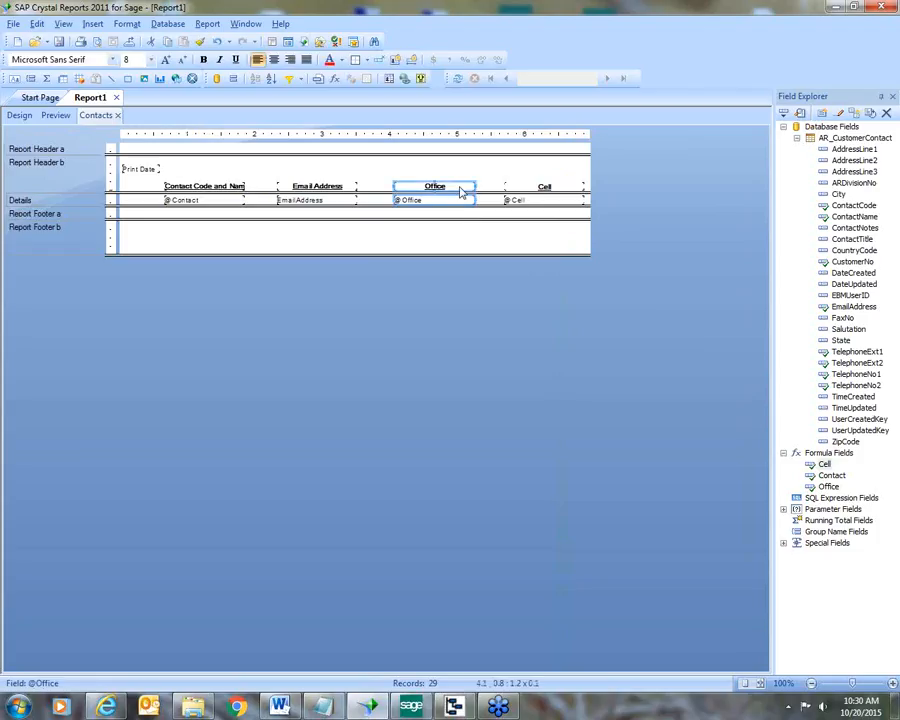
ctrl+click(459, 187)
drag(456, 202, 478, 205)
- Shift the EmailAddress field and its heading right and widen them to about 1.8 inches, up to the Office column
click(343, 201)
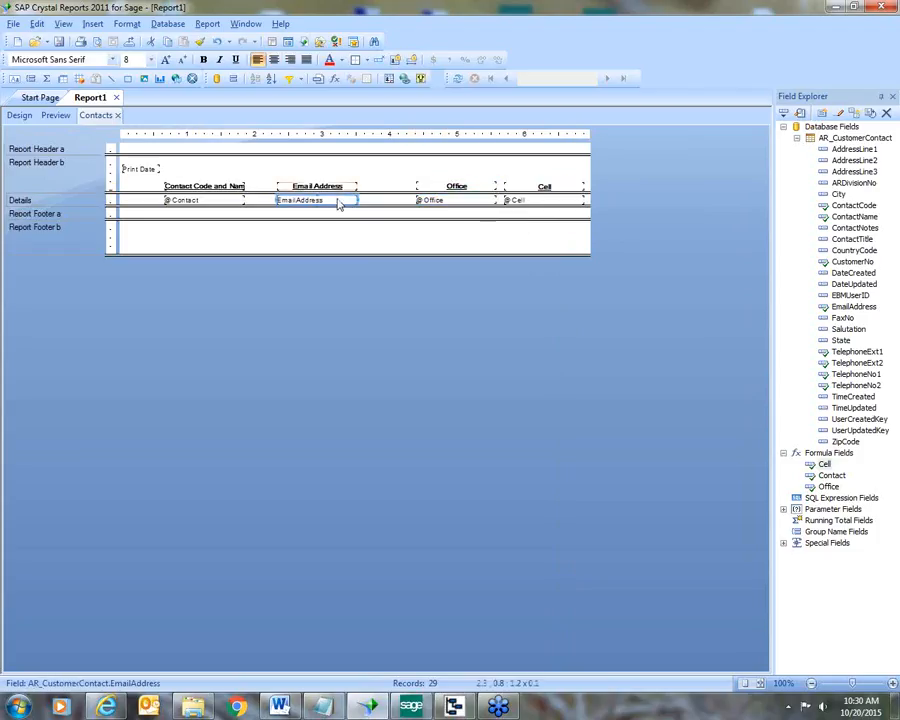
ctrl+click(350, 187)
mouse_move(341, 205)
mouse_down()
mouse_move(369, 204)
mouse_move(358, 204)
mouse_up()
drag(357, 203, 410, 200)
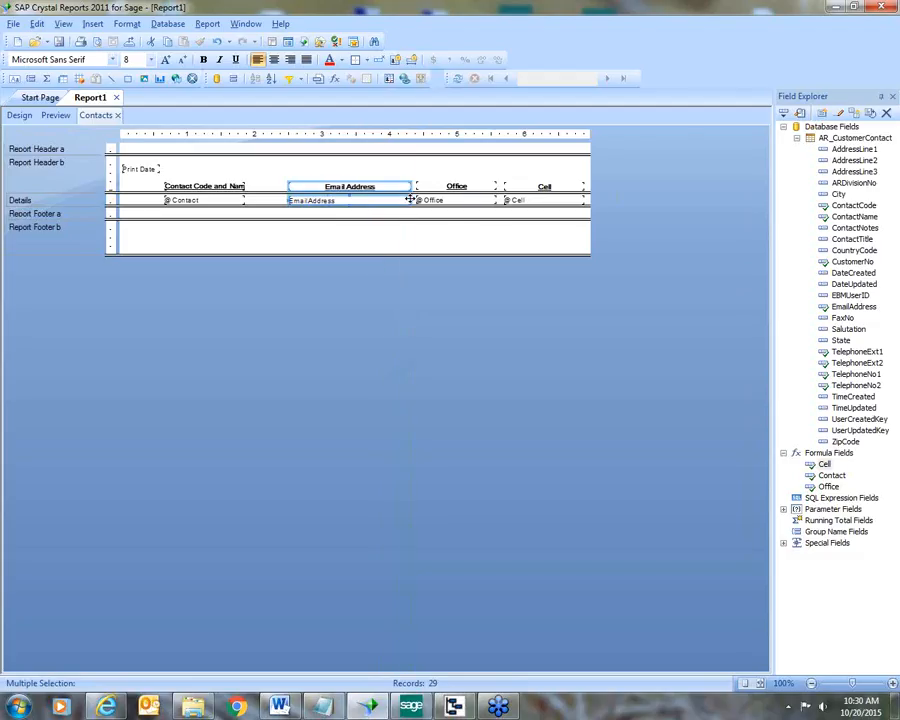
- Shift the Contact field and its heading slightly right and widen them to about 1.7 inches, up to the Email Address column
click(218, 202)
ctrl+click(222, 187)
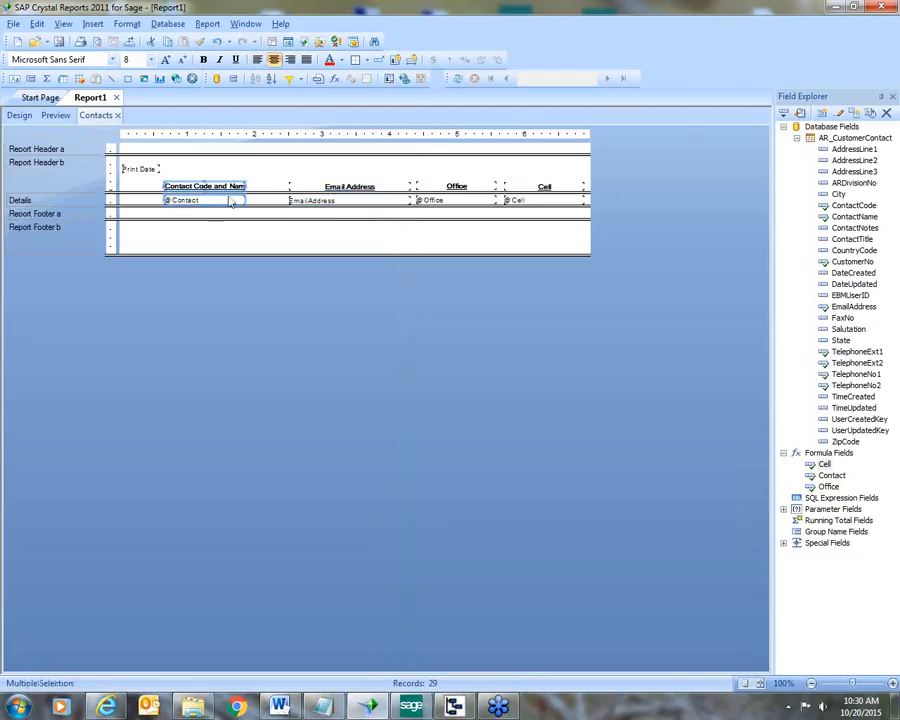
mouse_move(245, 201)
mouse_down()
mouse_move(277, 201)
mouse_move(257, 206)
mouse_up()
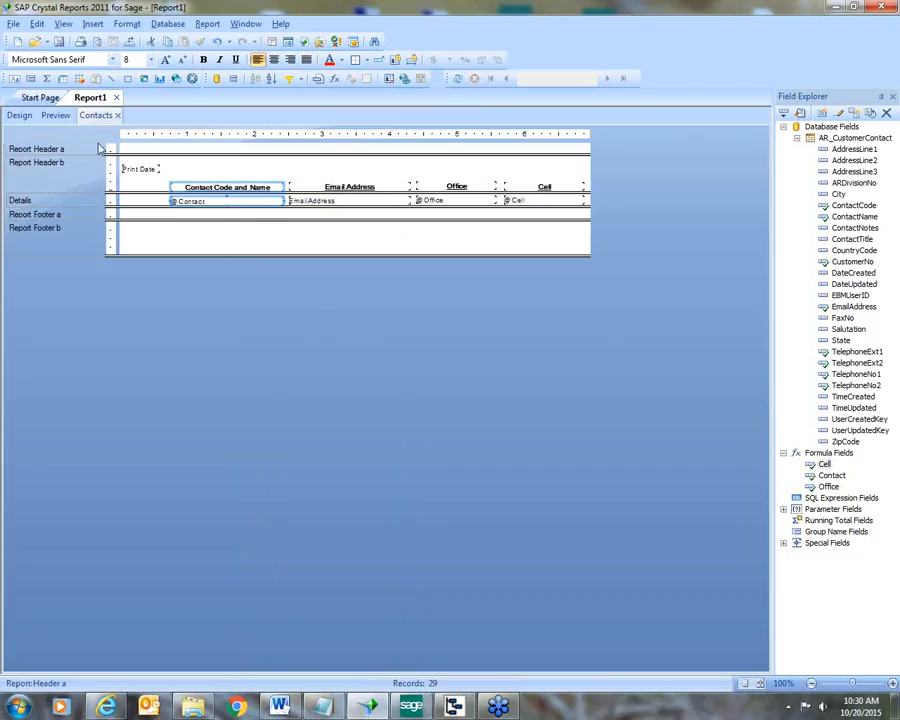
- Preview the main report and examine the layout and spacing of the Contacts subreport under each customer
click(56, 116)
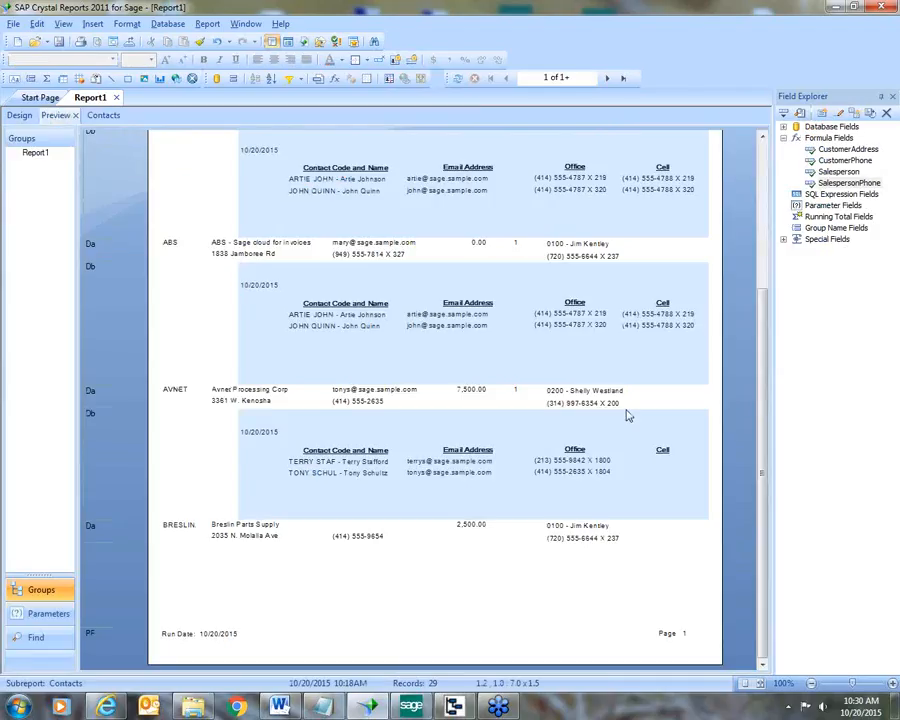
drag(760, 418, 757, 268)
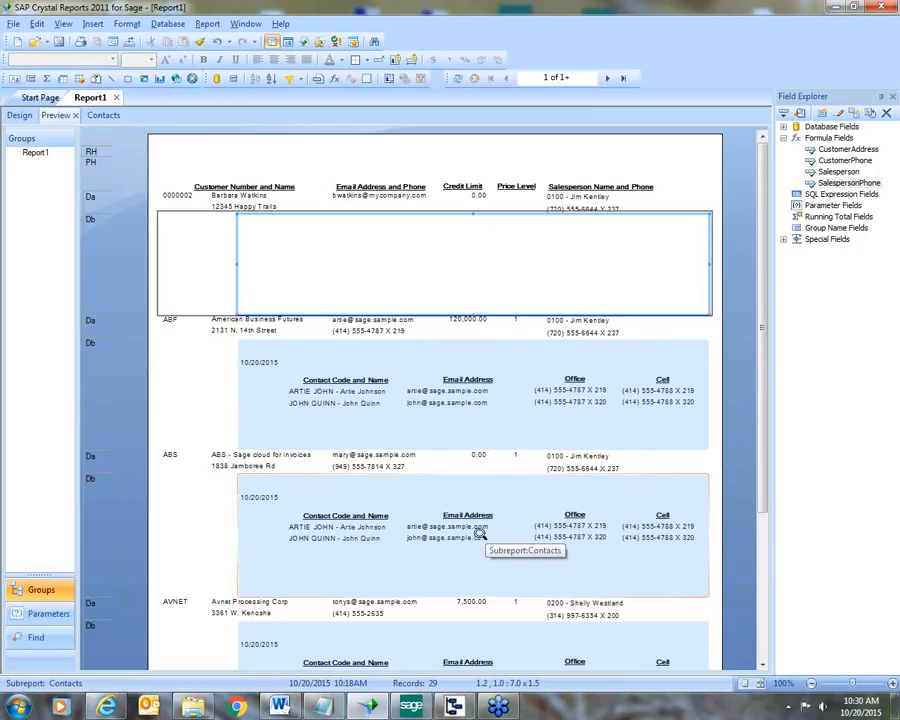
drag(760, 366, 728, 287)
- Delete the Print Date field from Report Header b of the Contacts subreport
click(98, 116)
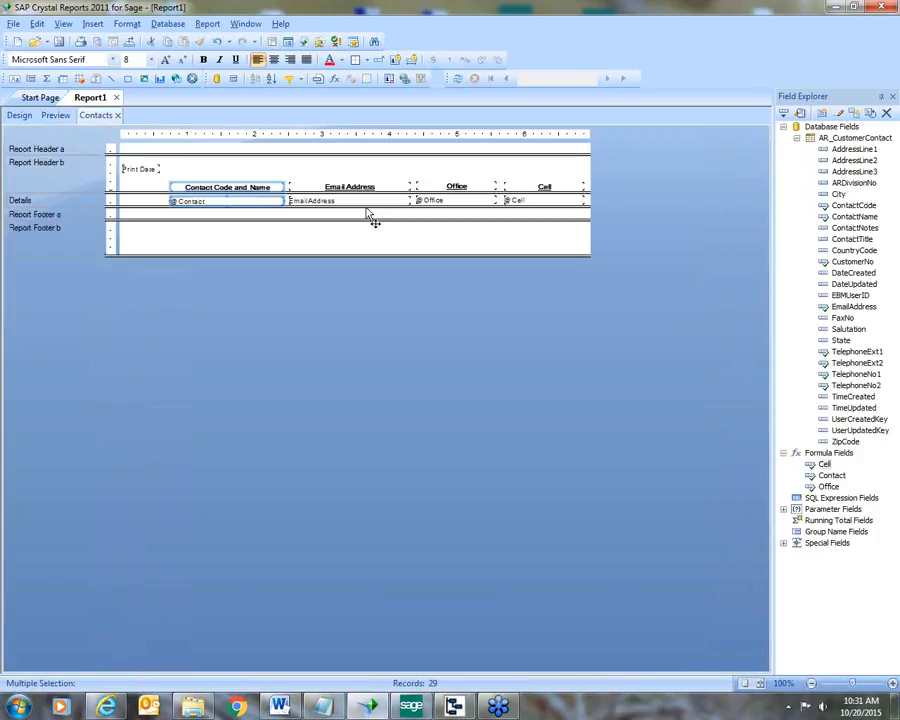
click(132, 181)
click(139, 172)
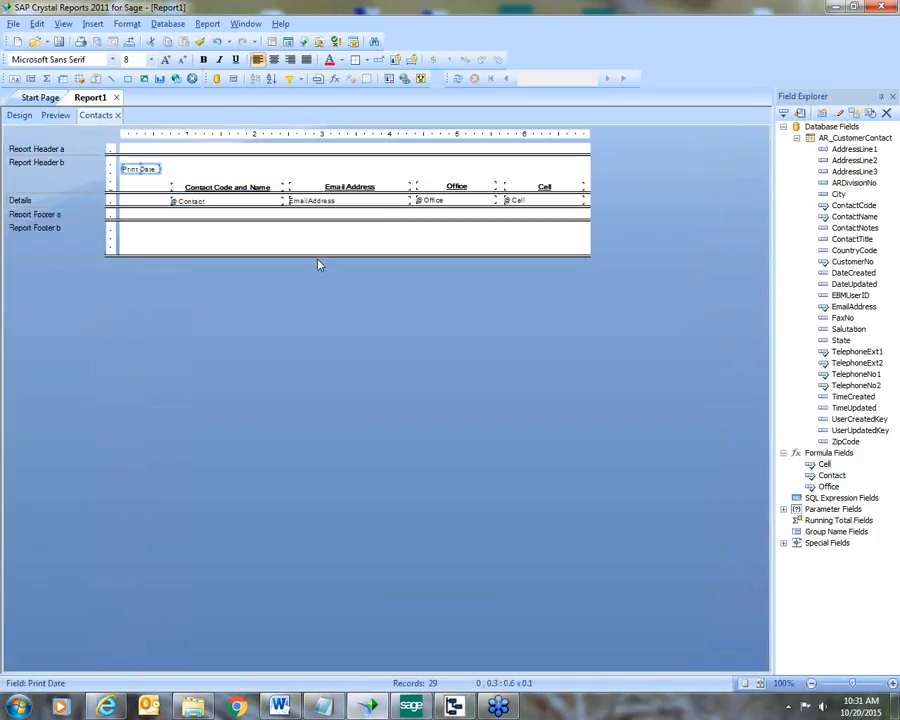
key(Delete)
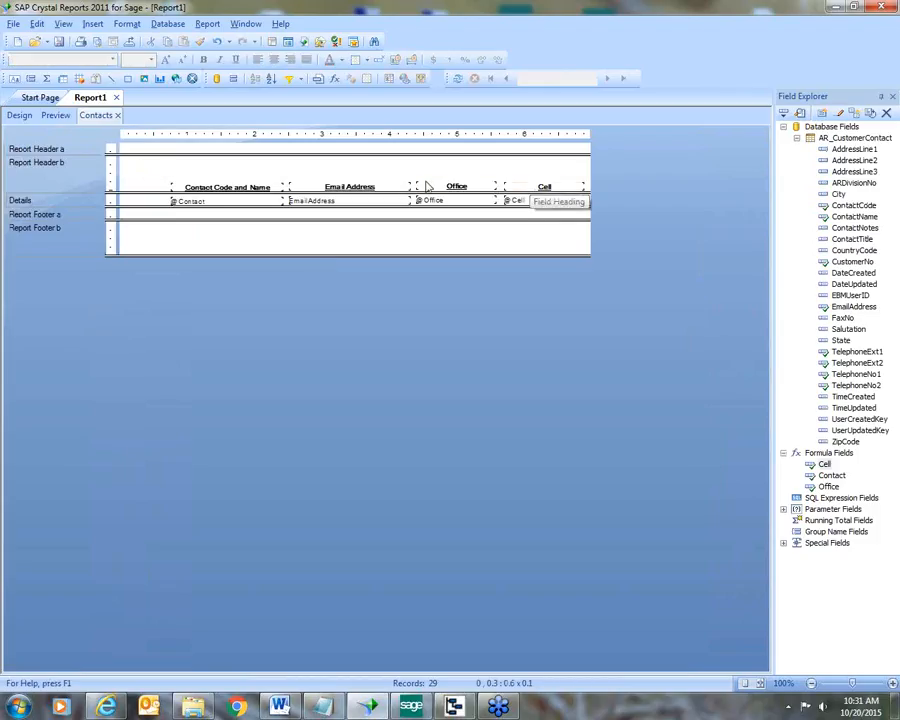
- Move the four column headings up to the top of the Contacts subreport's Report Header b and shrink the section to fit
click(518, 186)
ctrl+click(480, 190)
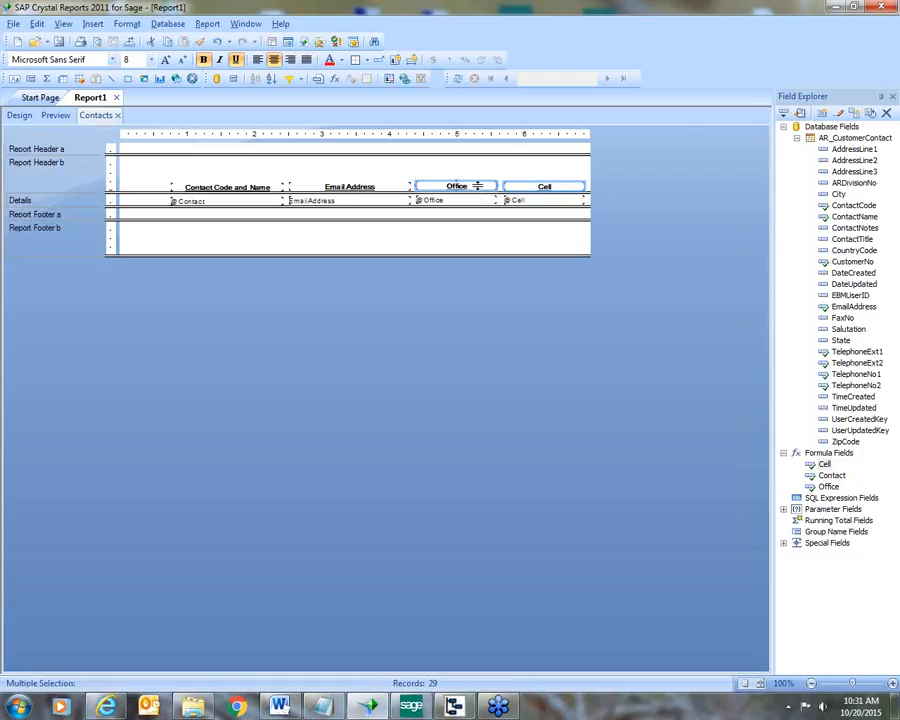
ctrl+click(356, 190)
ctrl+click(250, 192)
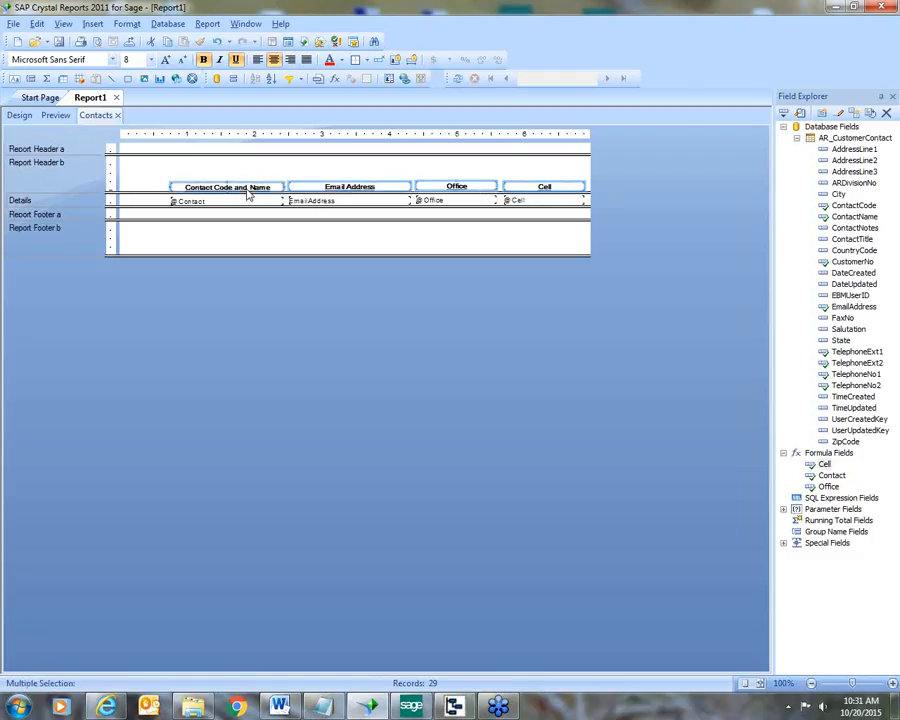
mouse_move(246, 188)
mouse_down()
mouse_move(246, 163)
mouse_move(246, 173)
mouse_up()
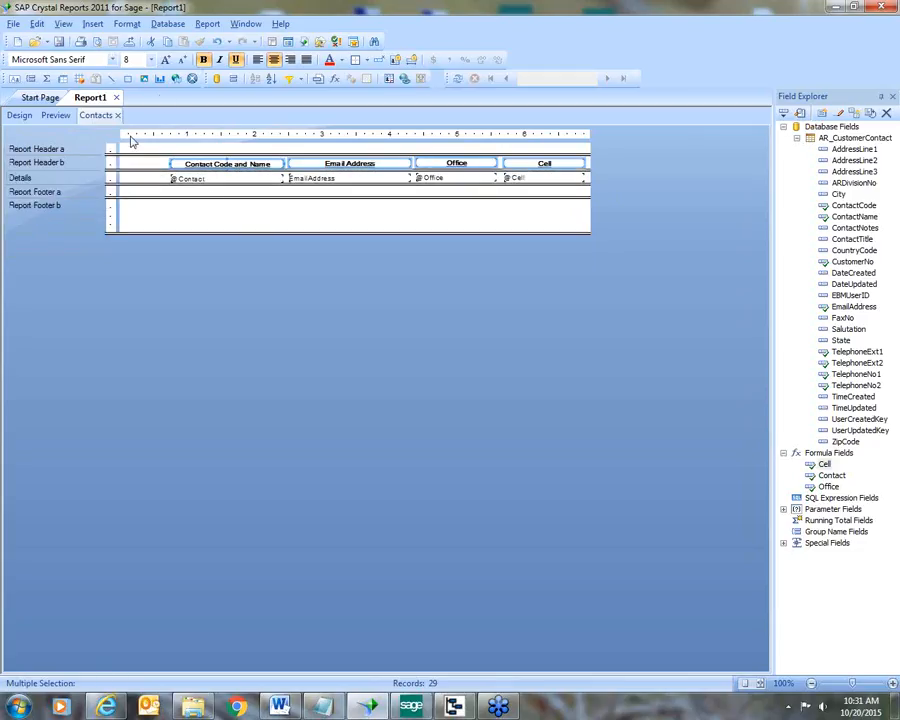
- Suppress Report Header a and the whole Report Footer in the Contacts subreport, and preview the main report
click(204, 24)
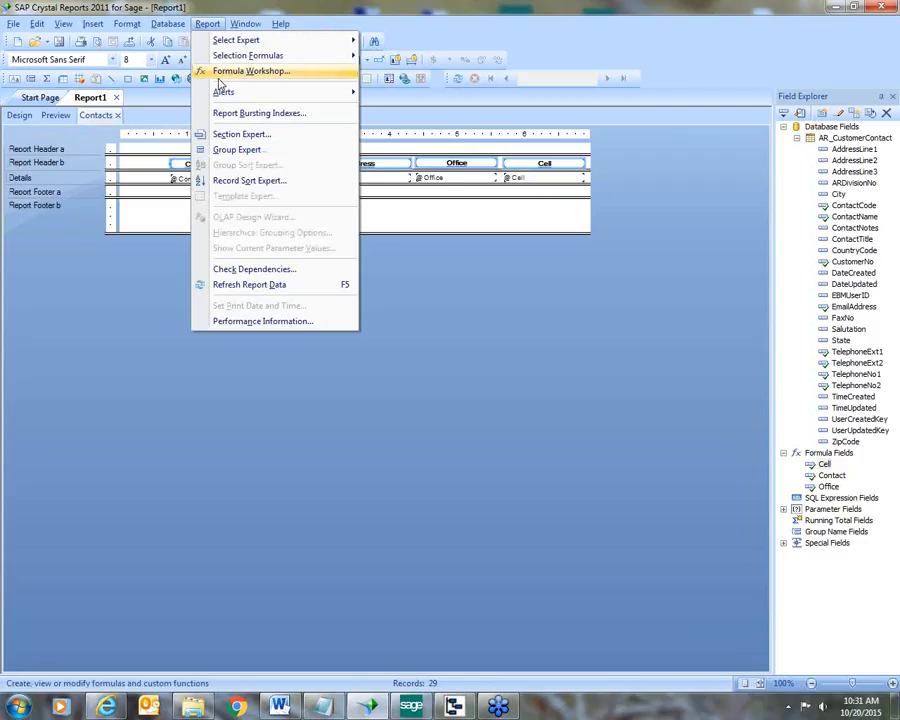
click(218, 137)
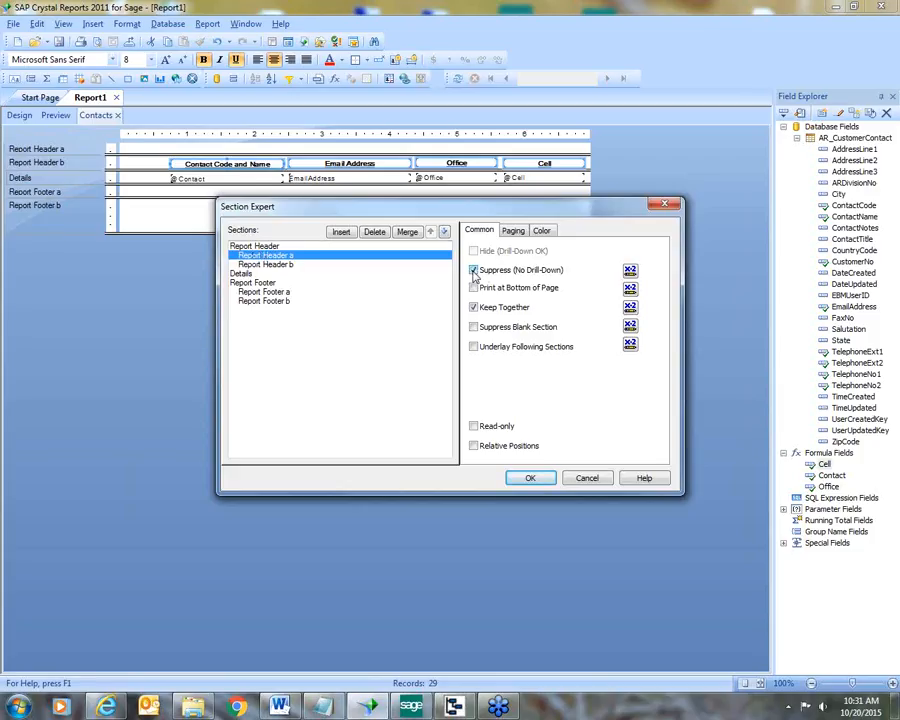
click(261, 267)
click(242, 274)
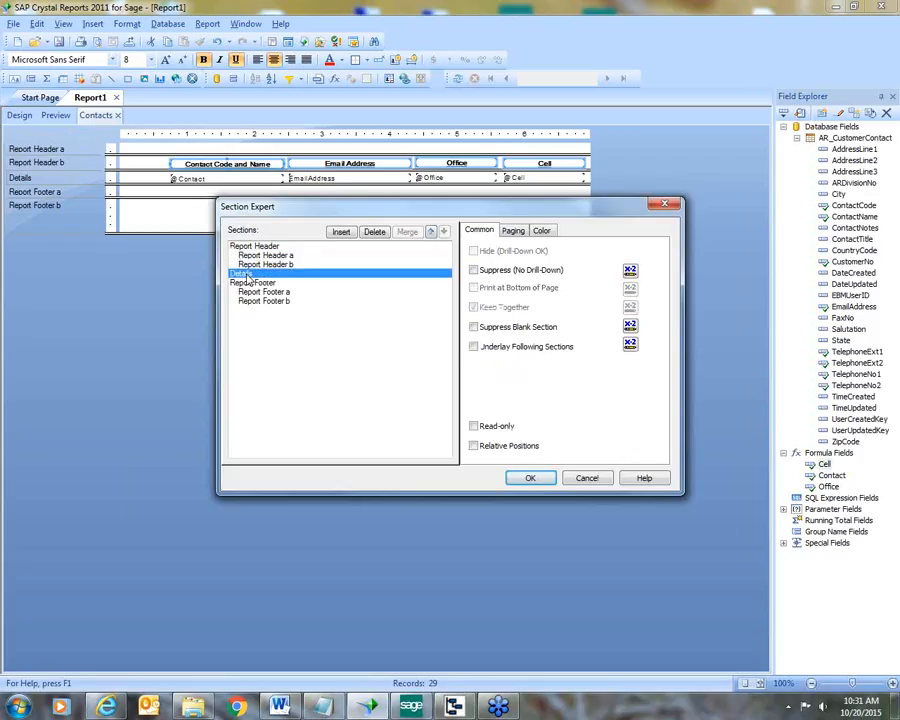
click(252, 283)
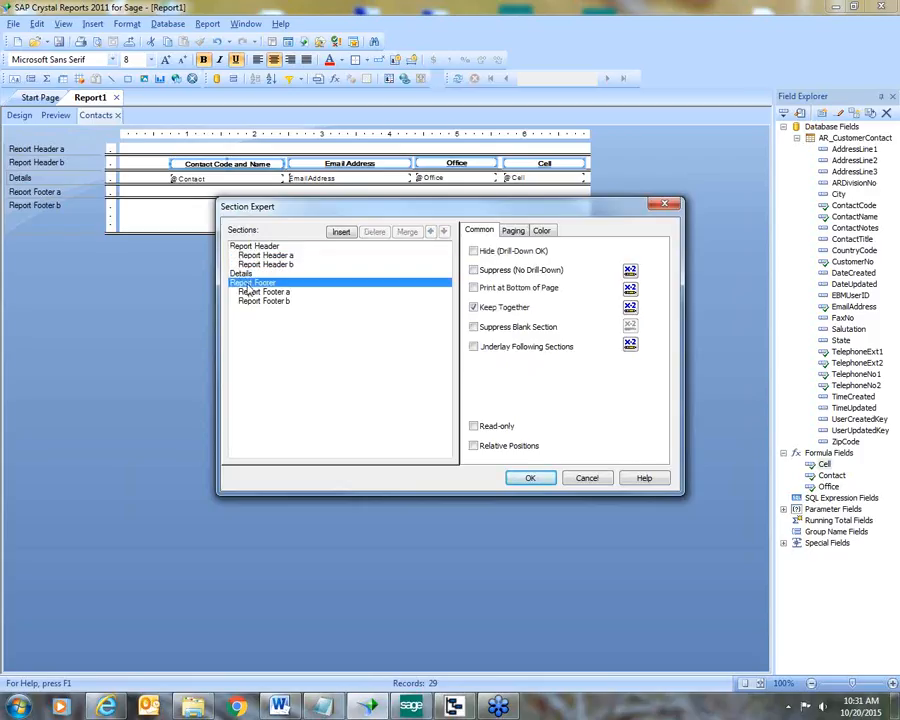
click(473, 270)
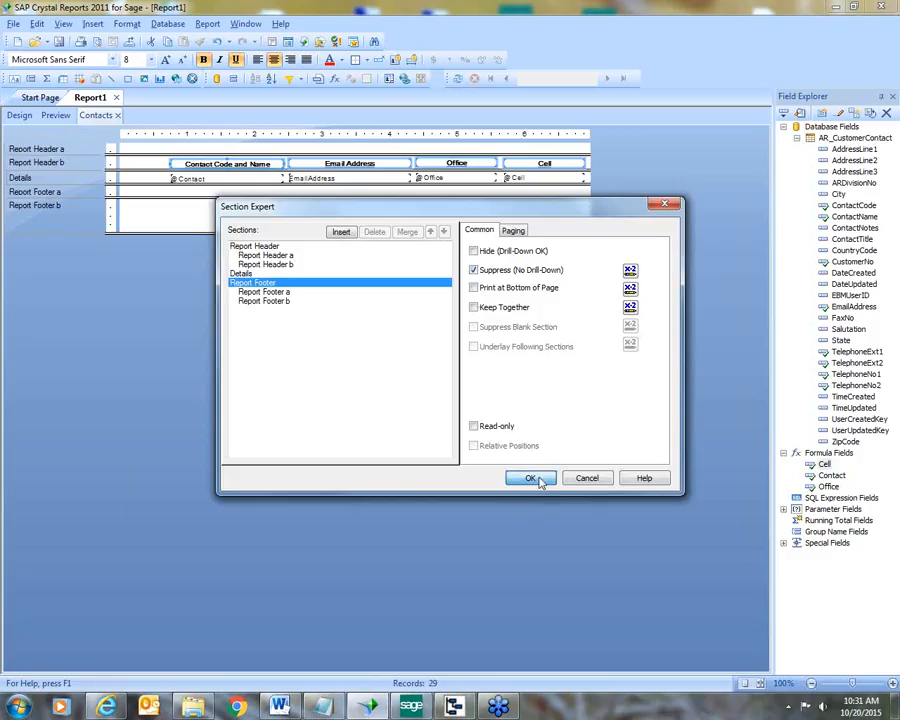
click(536, 480)
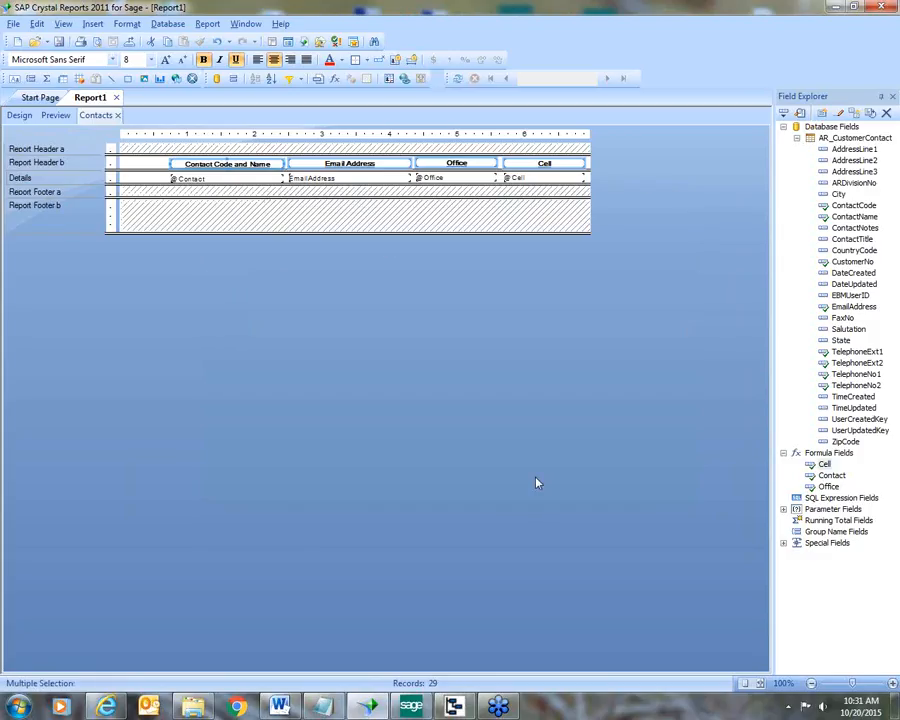
click(56, 115)
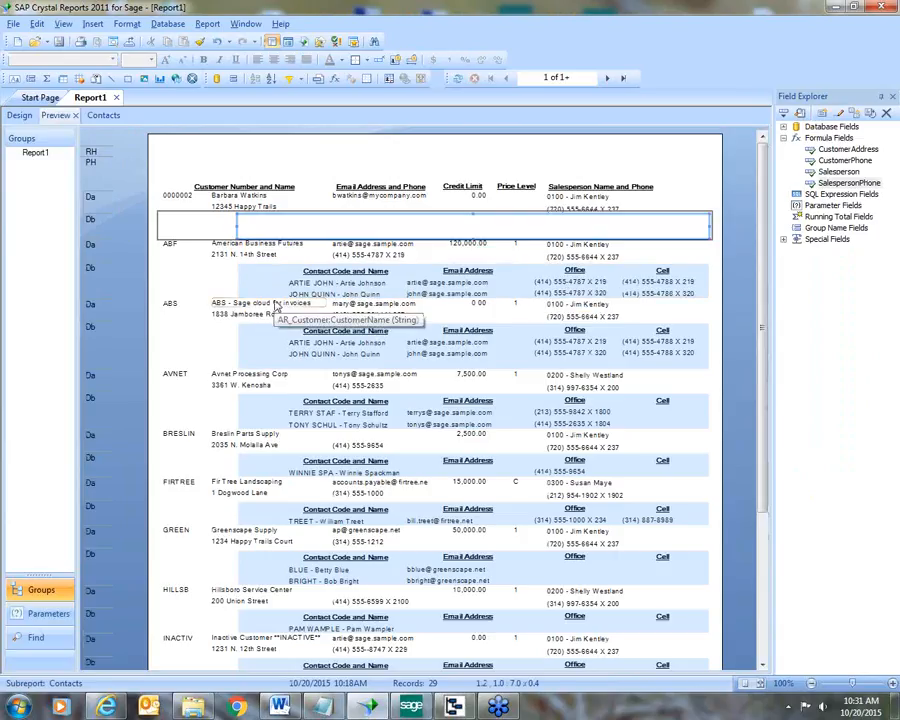
click(215, 186)
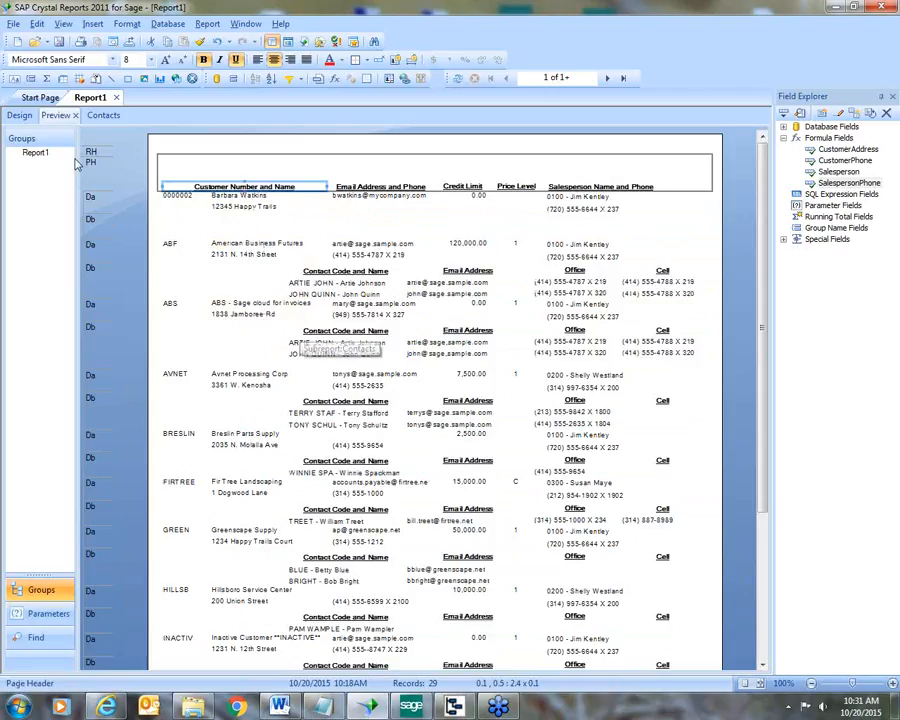
- Insert a new Details c section below Details b in the main report
click(19, 116)
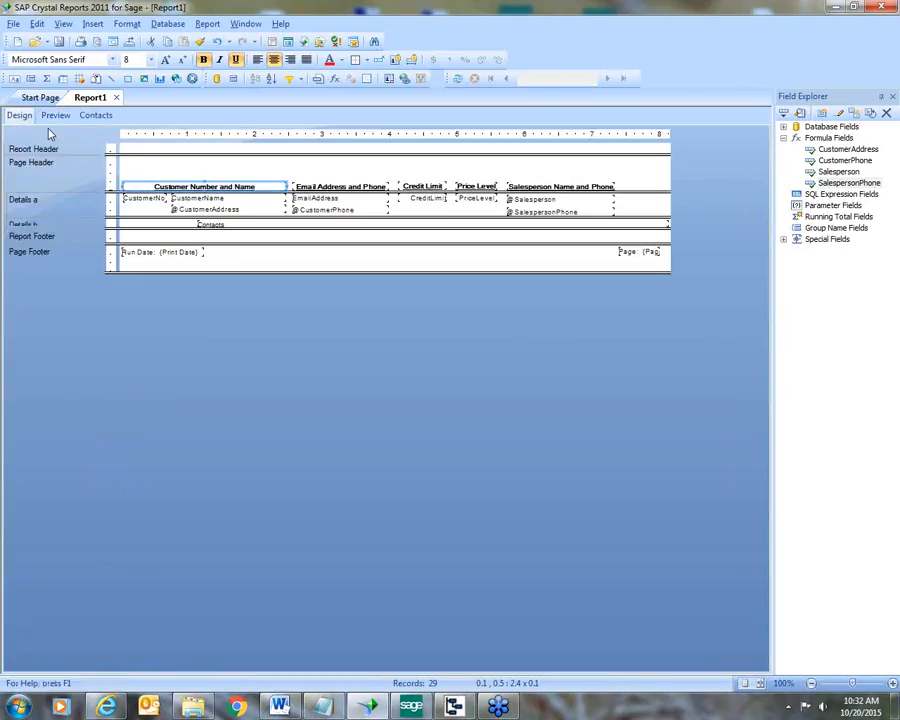
click(207, 23)
click(240, 134)
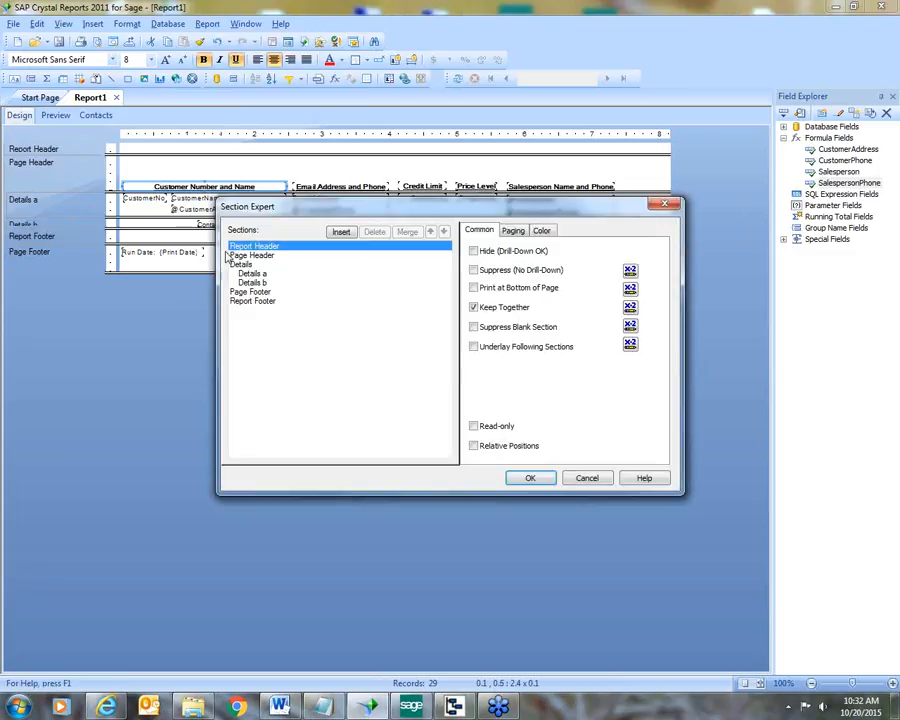
click(250, 283)
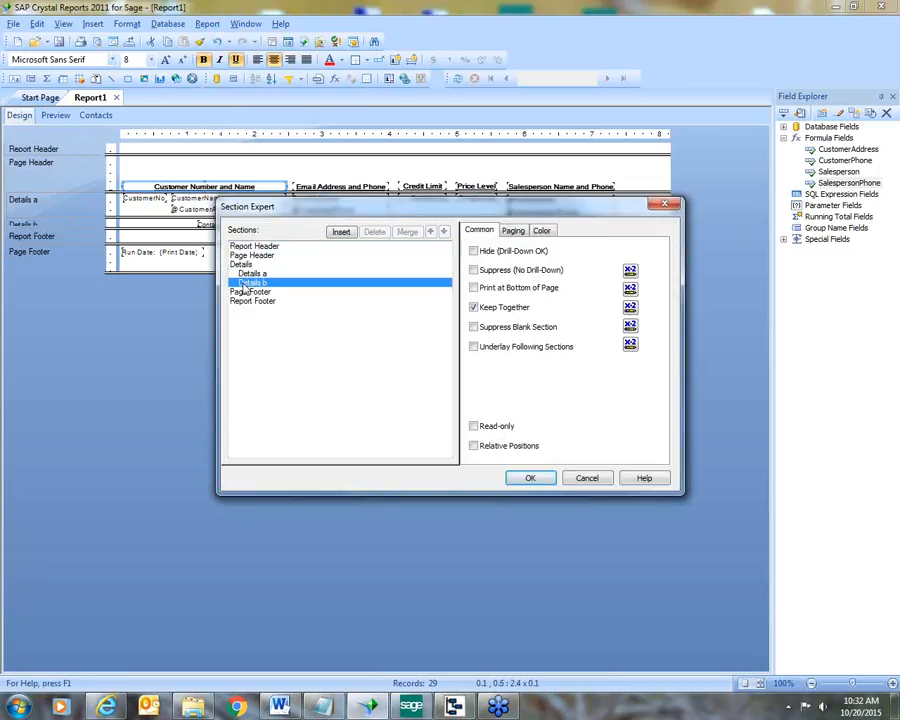
click(341, 232)
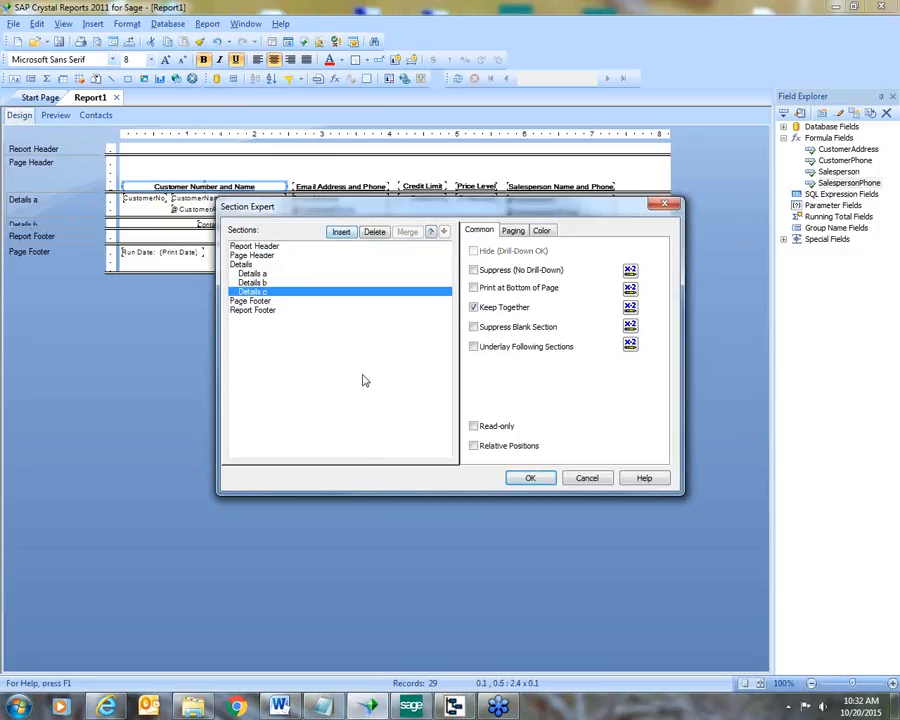
click(530, 479)
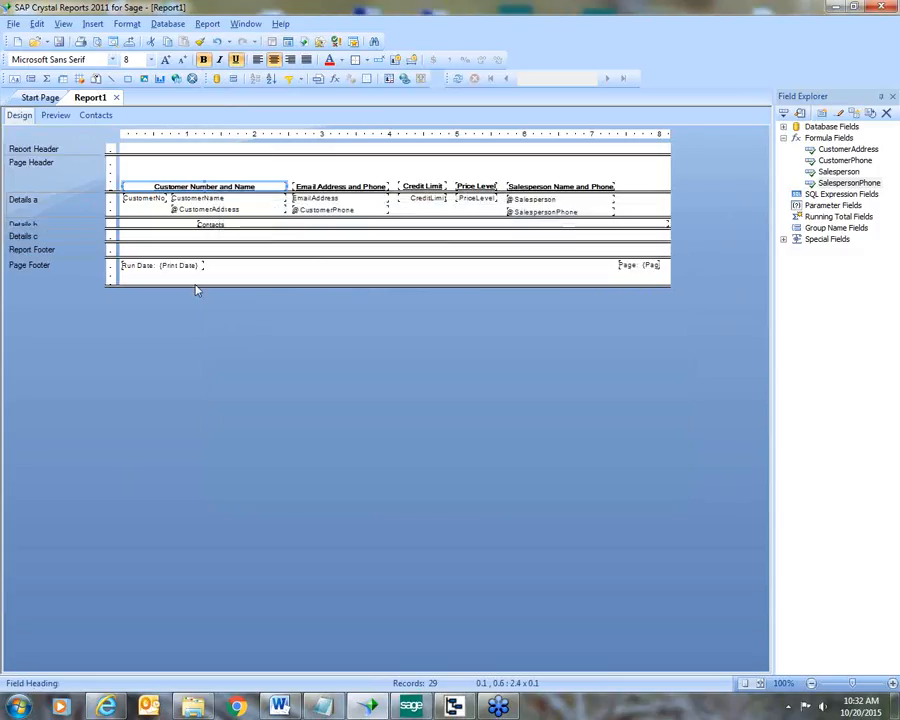
- Draw a horizontal line about 8.2 inches long across the Details c section and preview the report
click(113, 79)
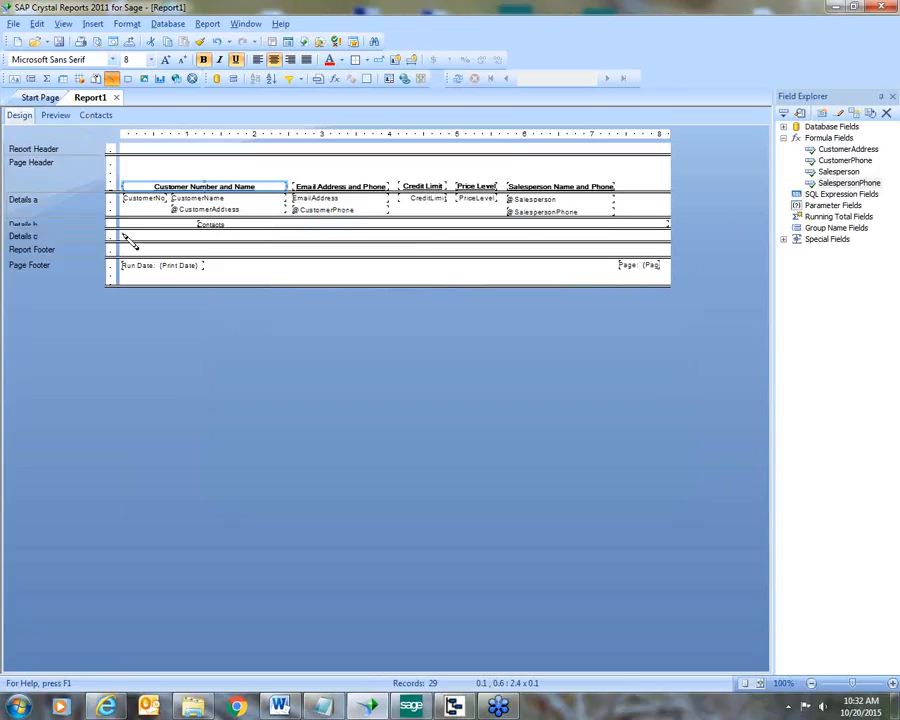
drag(124, 236, 675, 245)
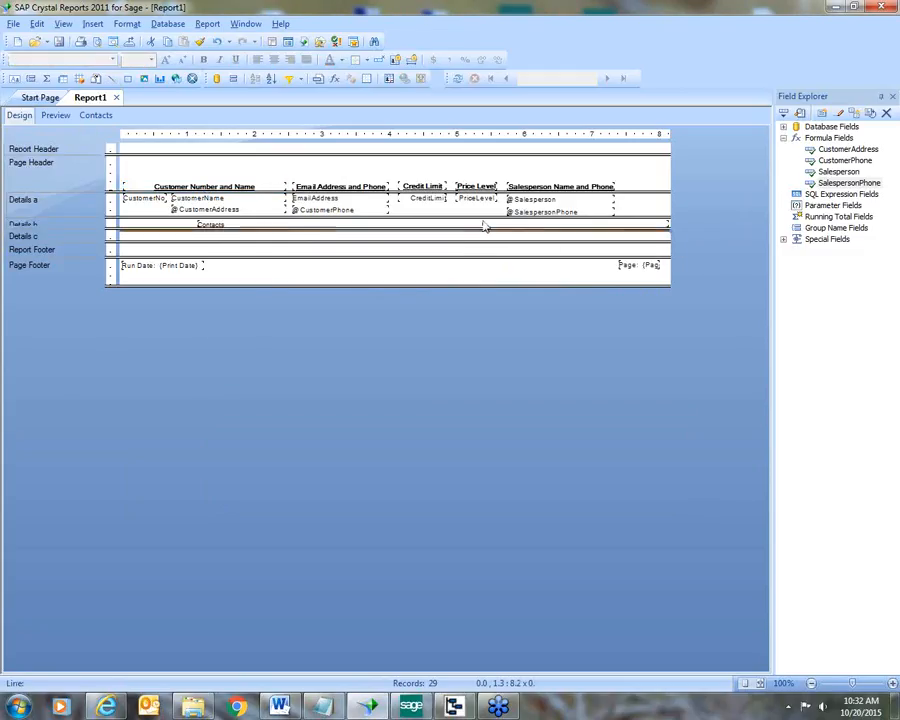
click(55, 117)
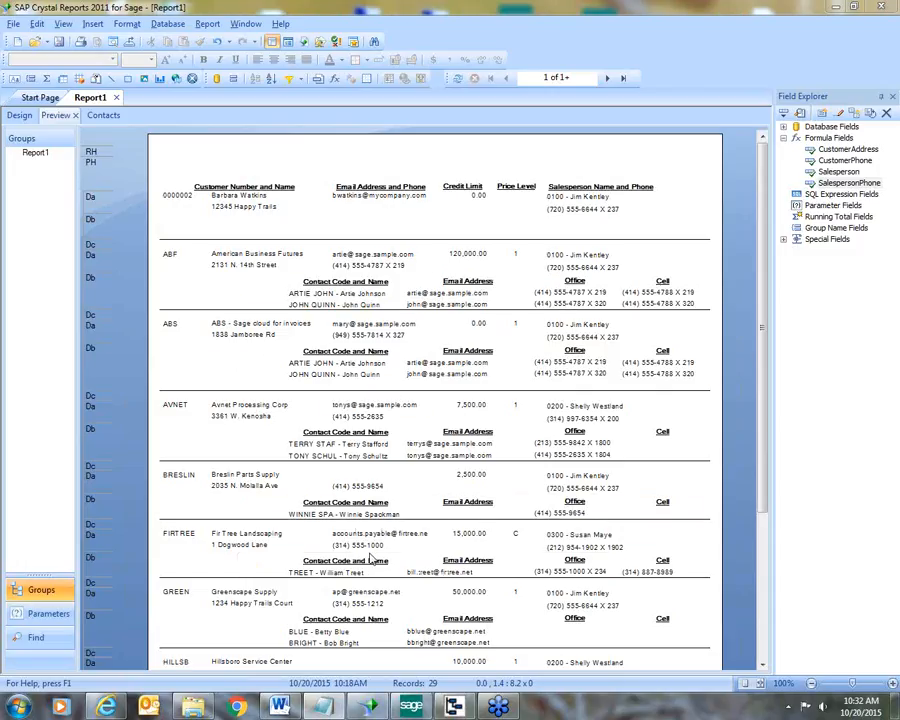
- Add the record selection formula {AR_Customer.DateCreated} >= CurrentDate - 7, refresh the report data and review the filtered customers
click(207, 24)
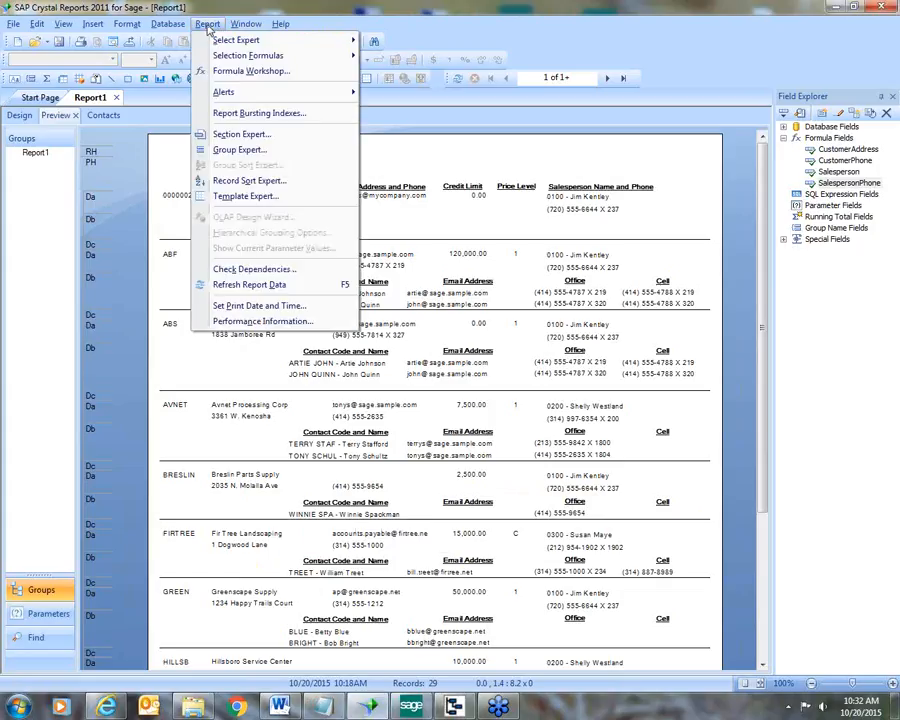
mouse_move(240, 56)
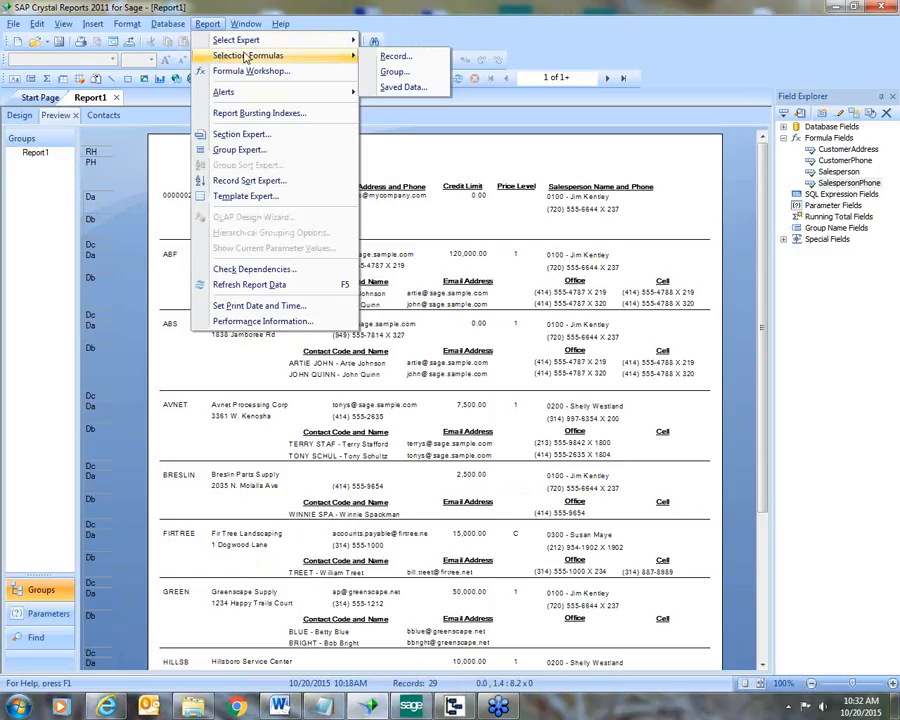
click(396, 58)
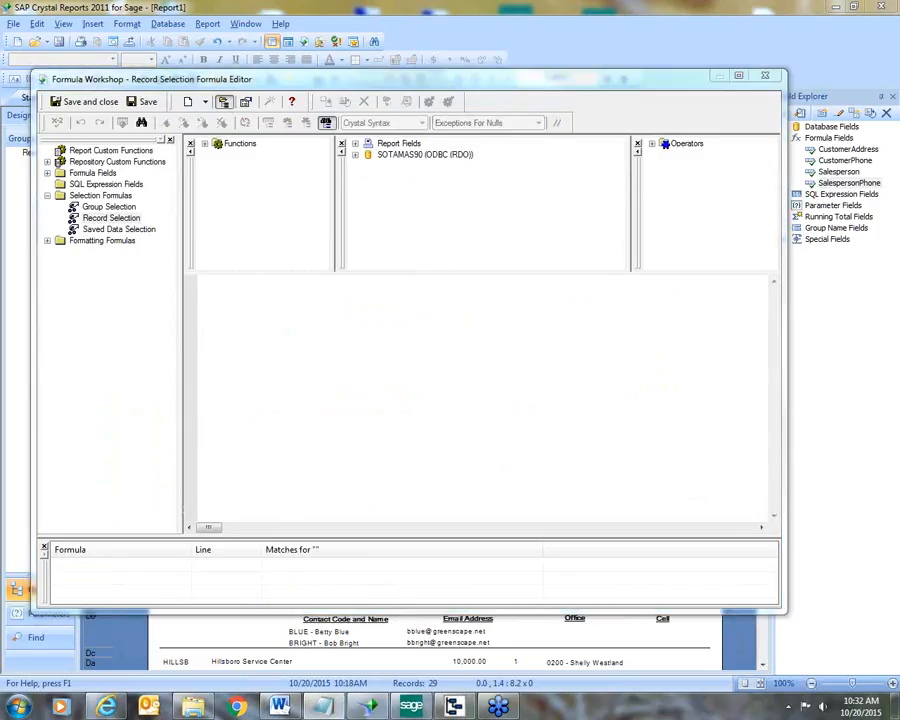
click(311, 296)
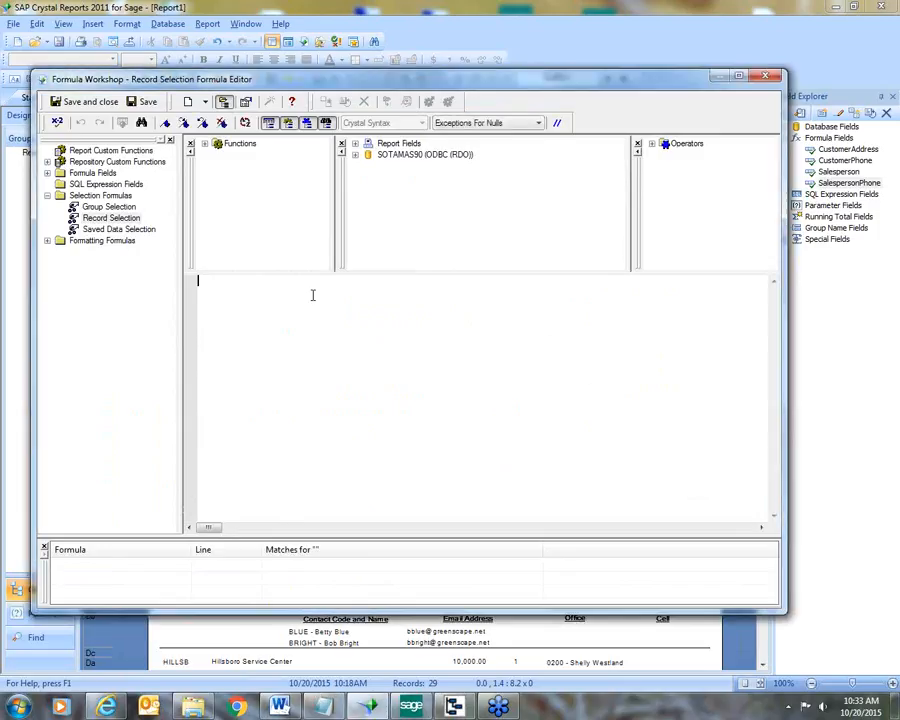
text({AR_Customer.DateCreated} >= CurrentDate - 7)
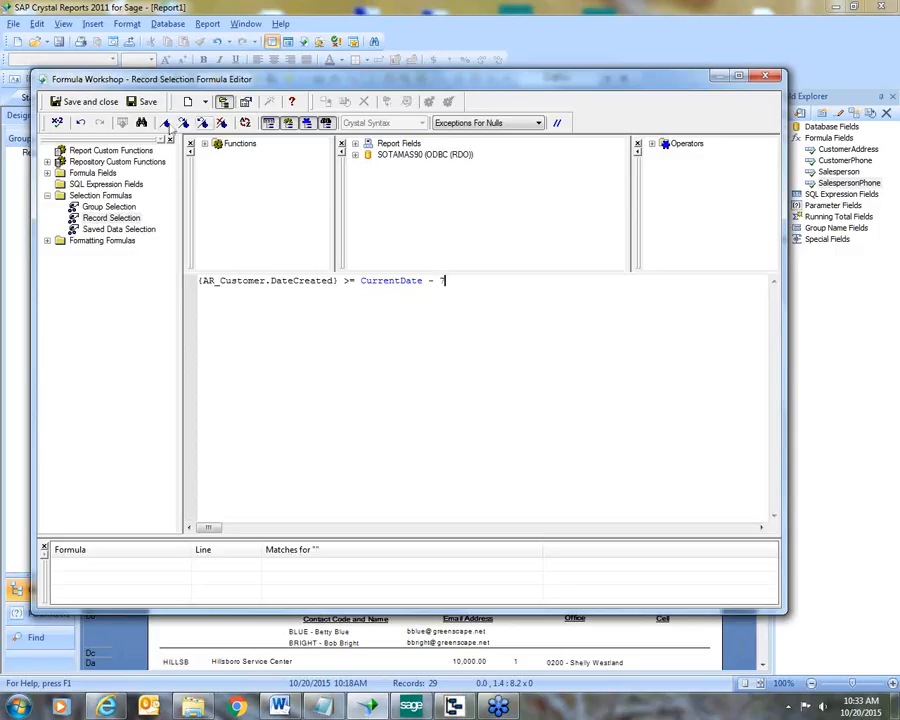
click(95, 104)
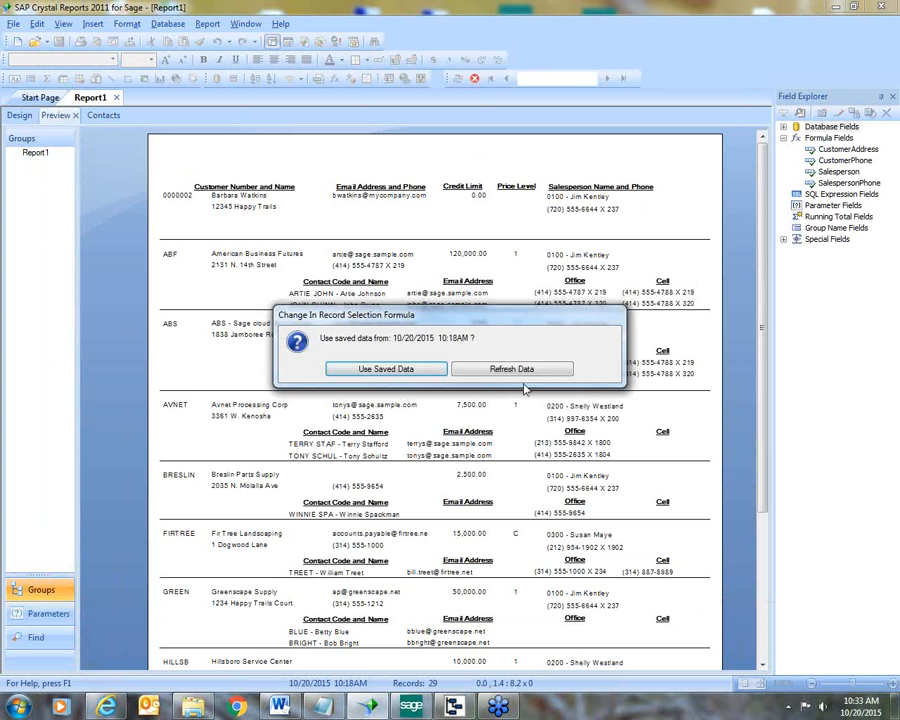
click(519, 368)
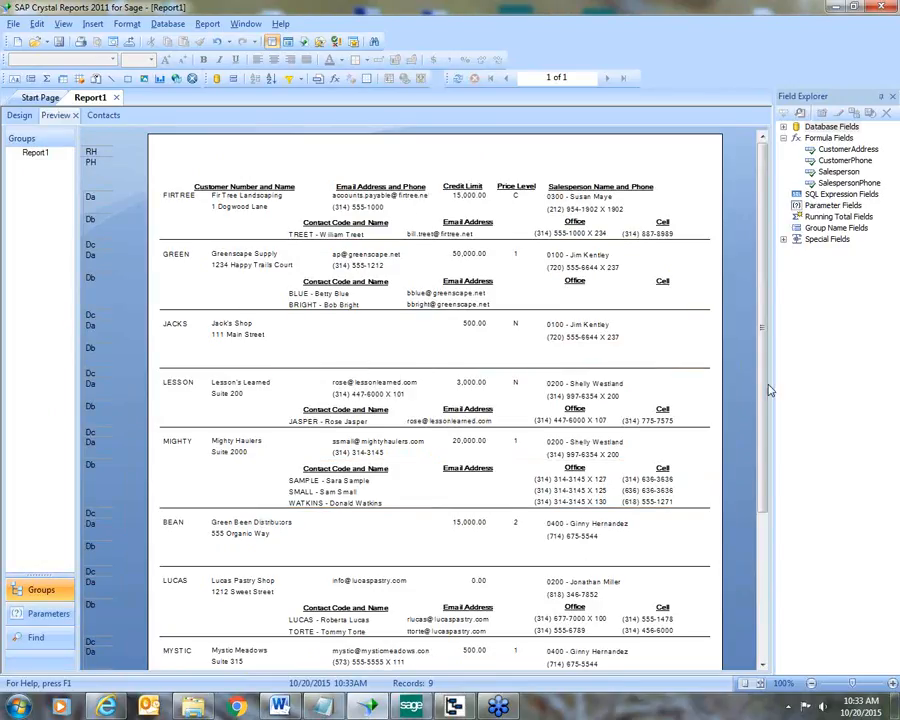
scroll(764, 508, down, 3)
drag(764, 508, 752, 331)
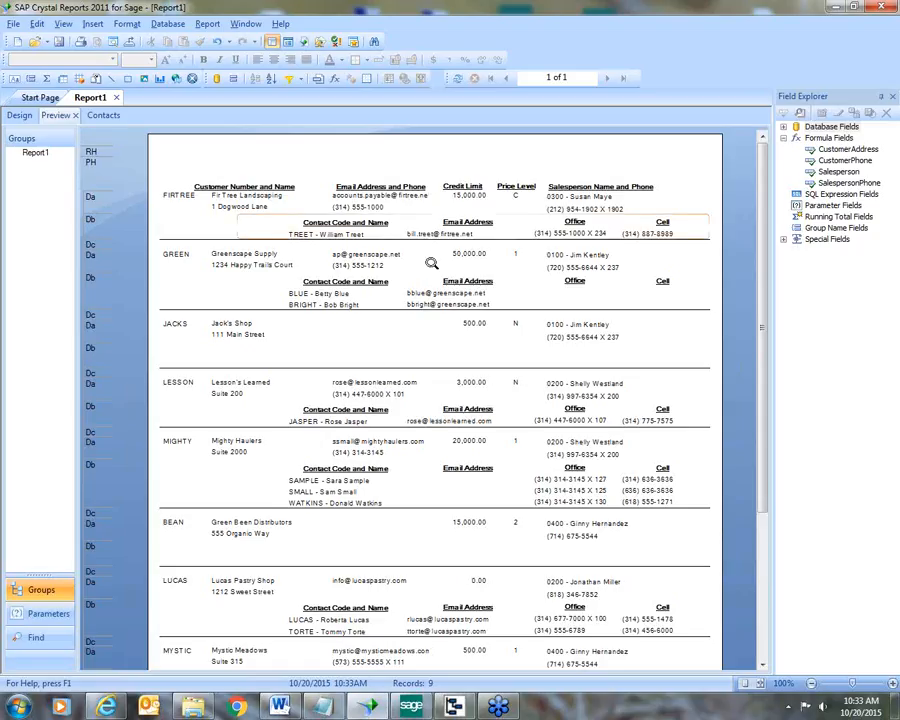
- Insert a blank Page Header a above the section with the column headings and enlarge it to about 0.6 inch tall
click(19, 115)
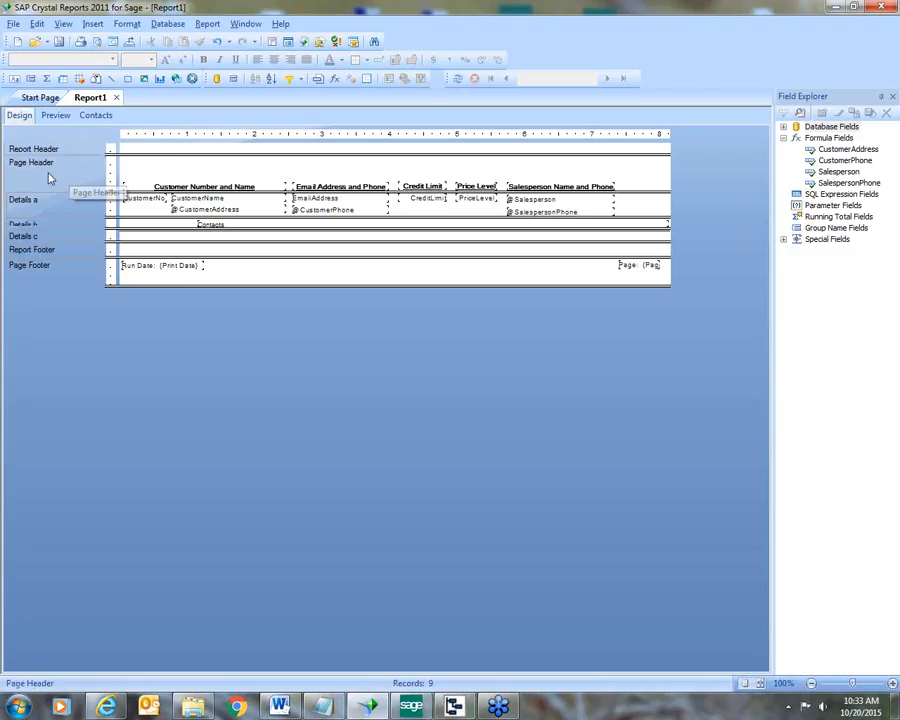
click(207, 24)
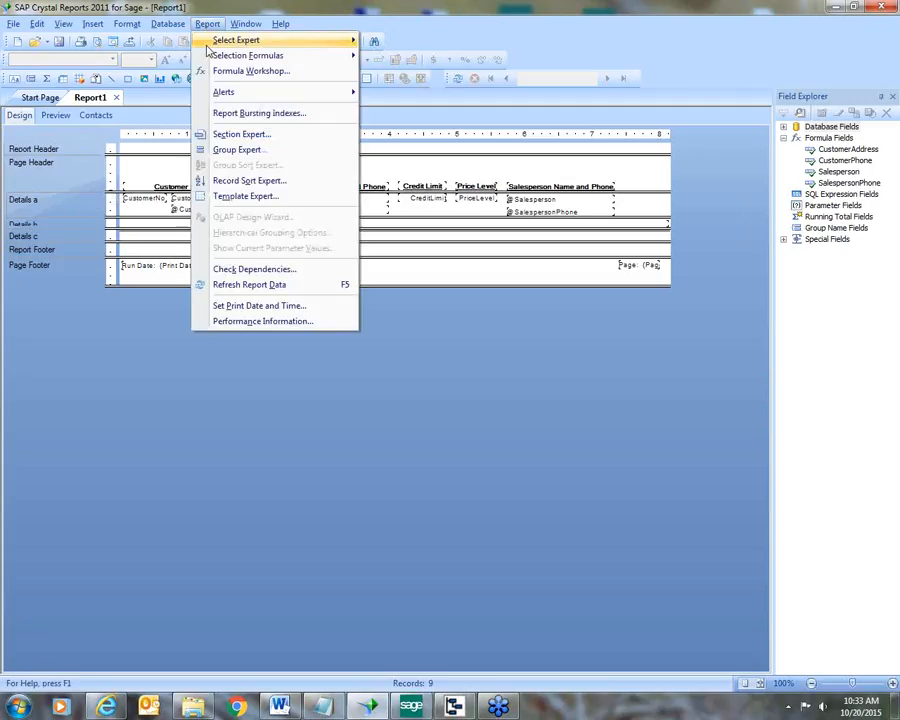
click(215, 135)
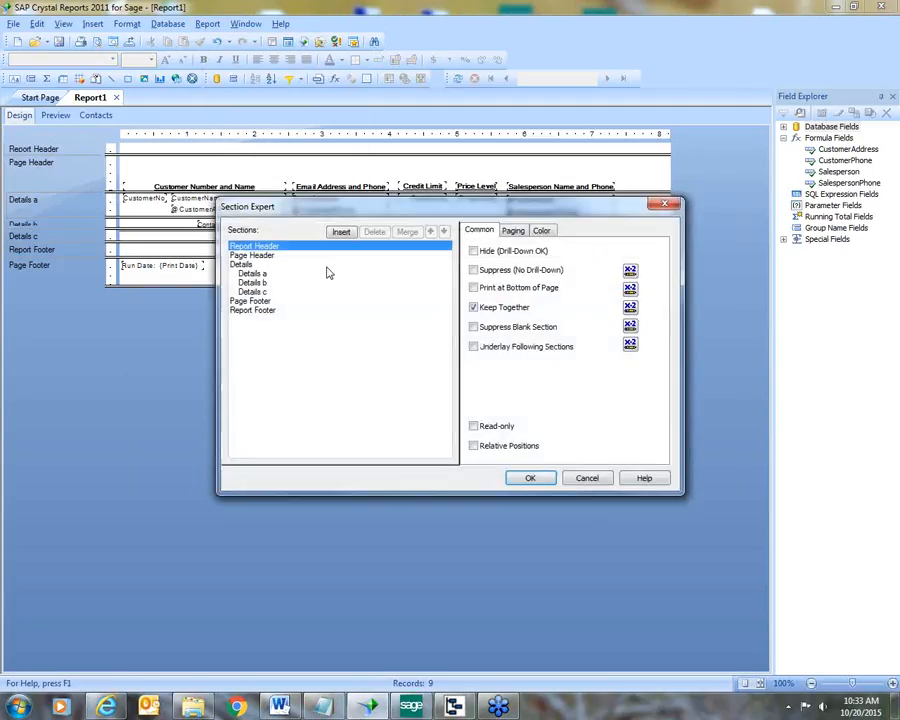
click(258, 256)
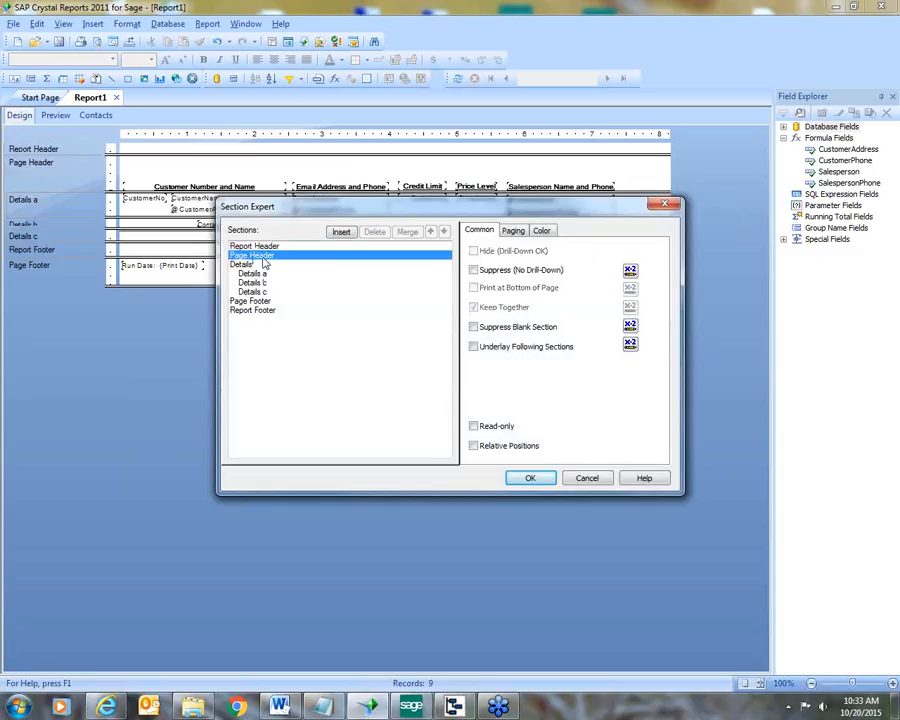
click(341, 233)
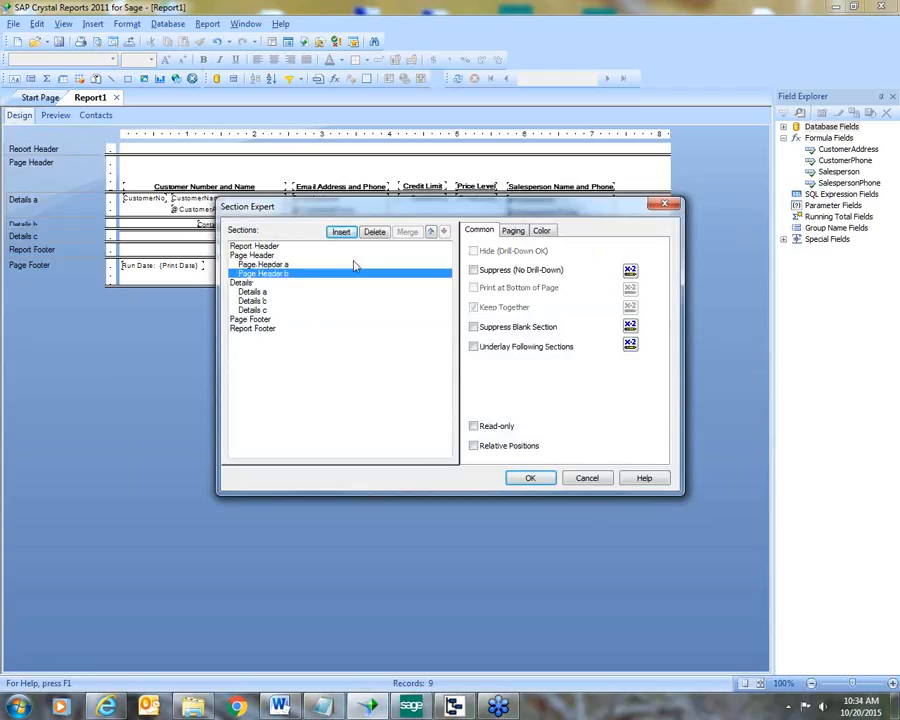
click(431, 232)
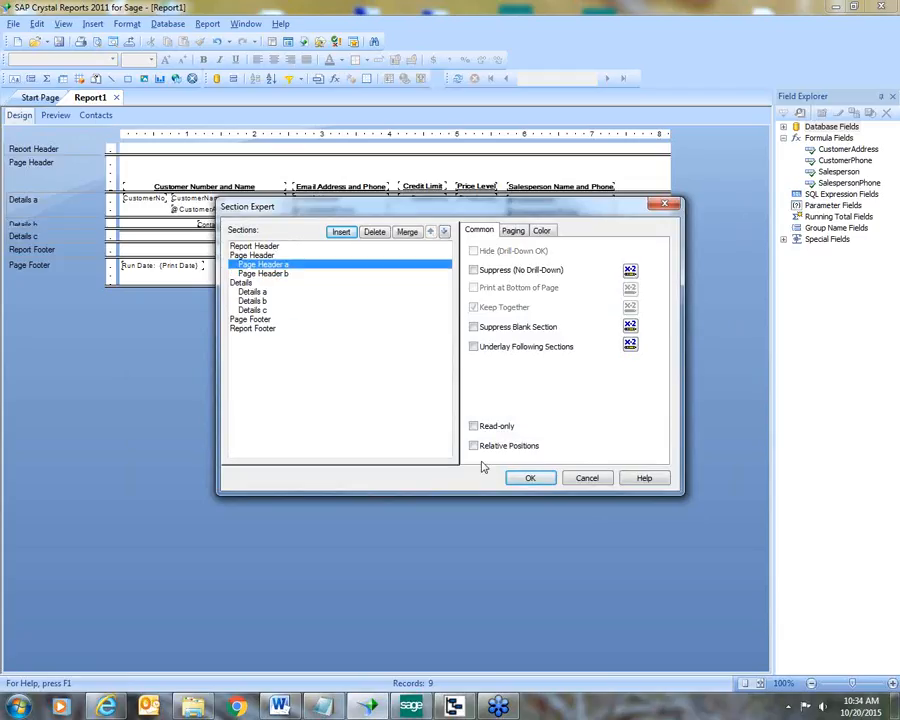
click(530, 478)
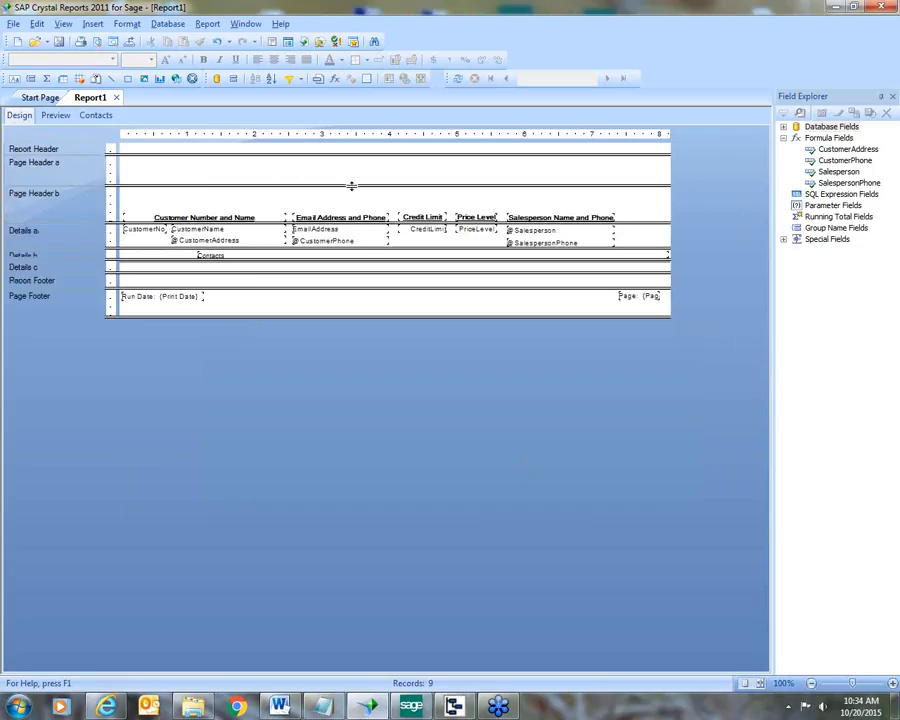
drag(351, 186, 351, 199)
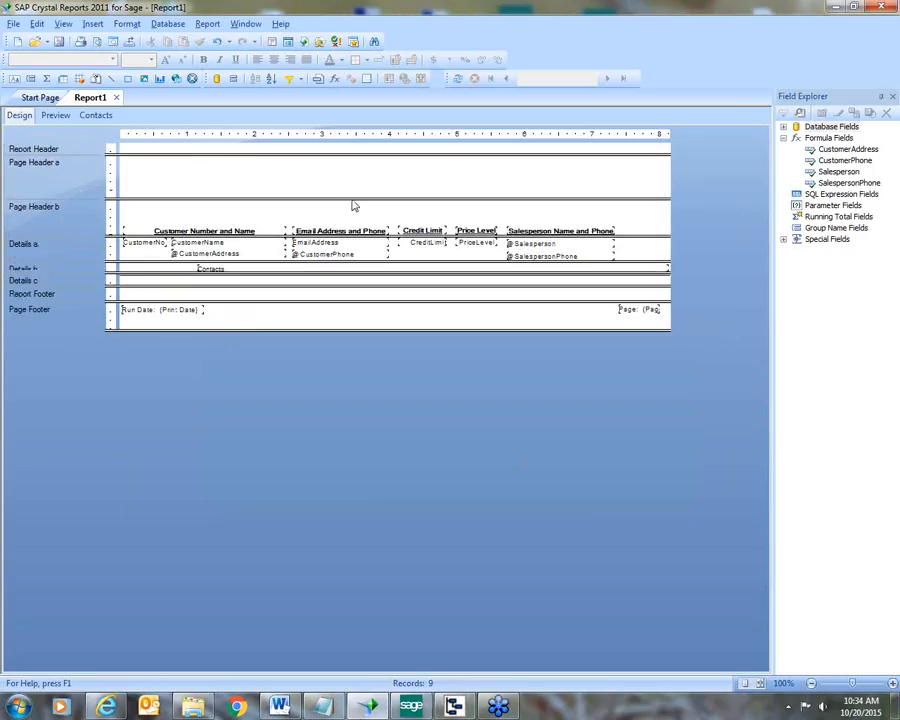
- Create a static string parameter named CompanyName with the prompt text "Enter Company Name:"
right_click(830, 206)
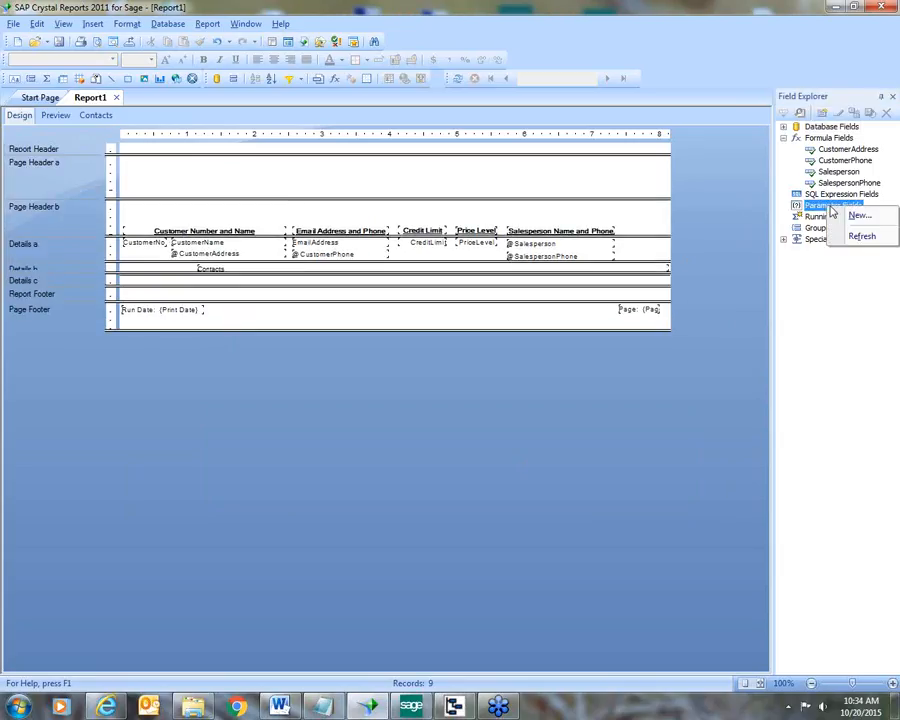
click(852, 215)
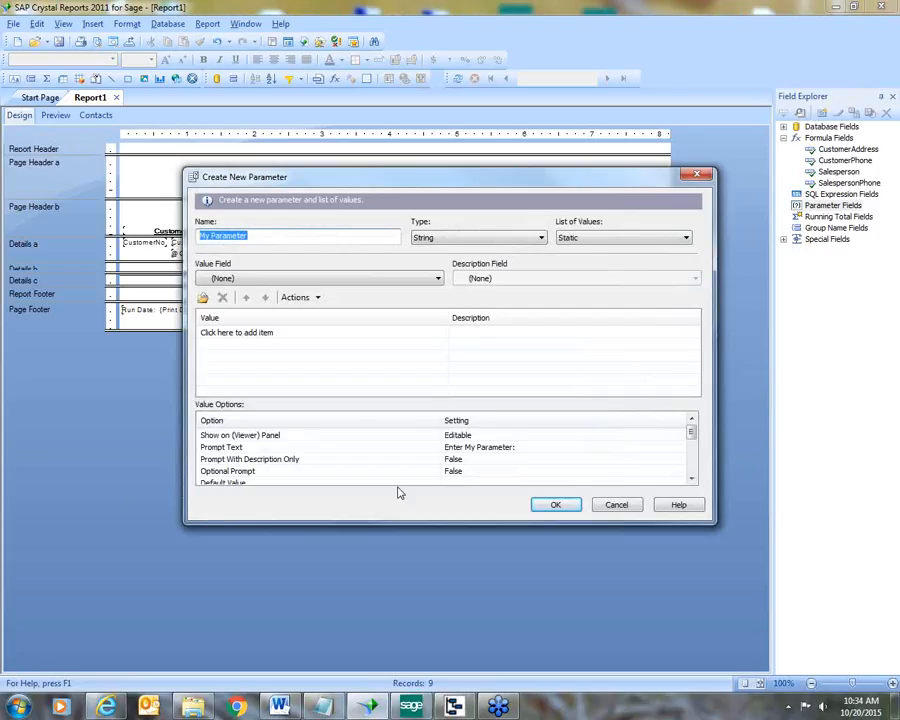
text(CompanyName)
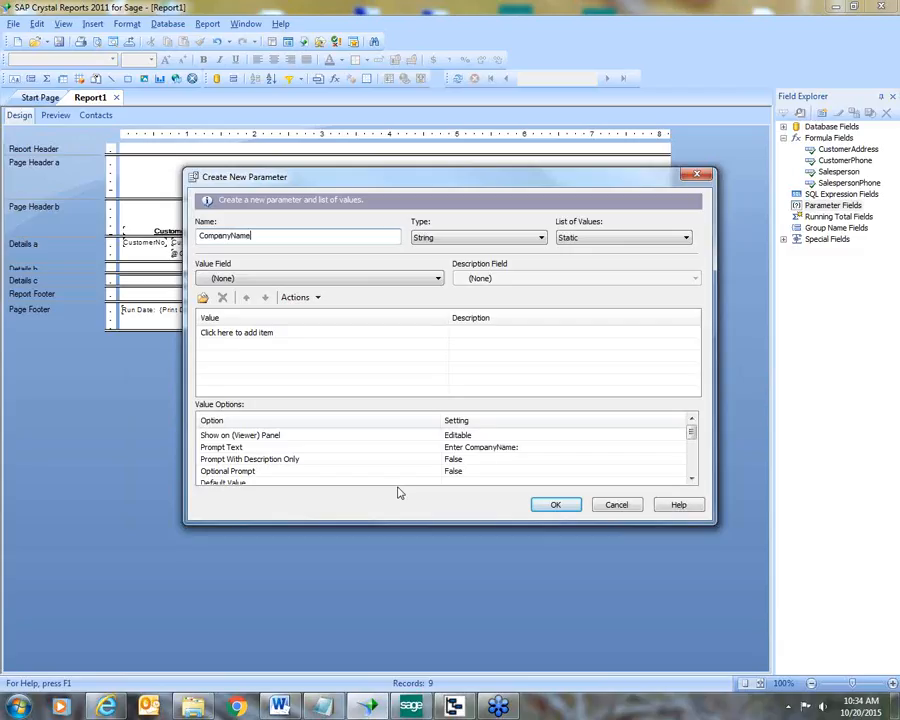
click(496, 447)
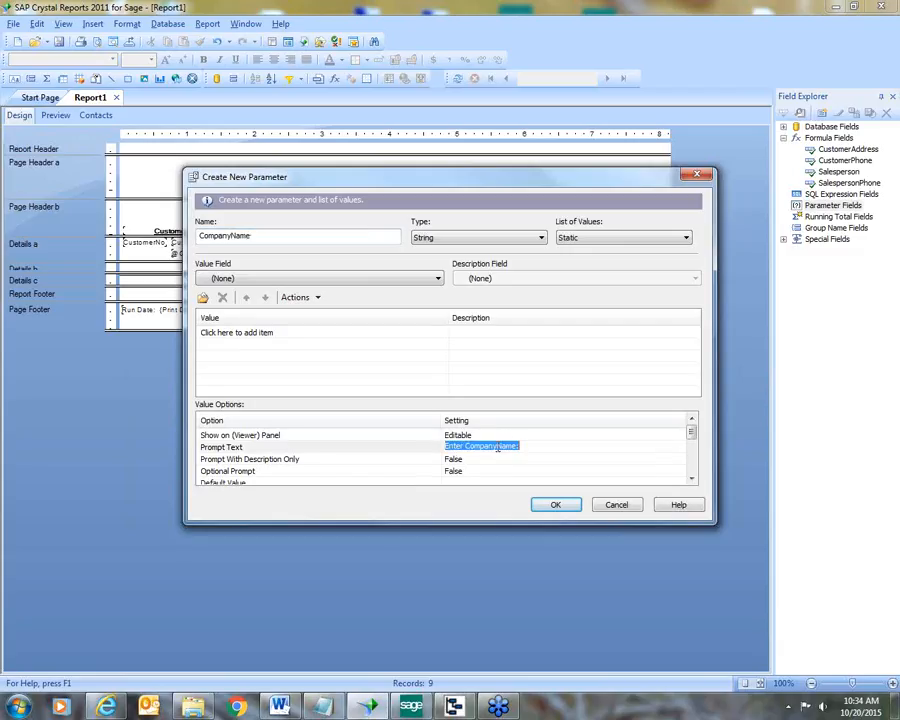
click(497, 447)
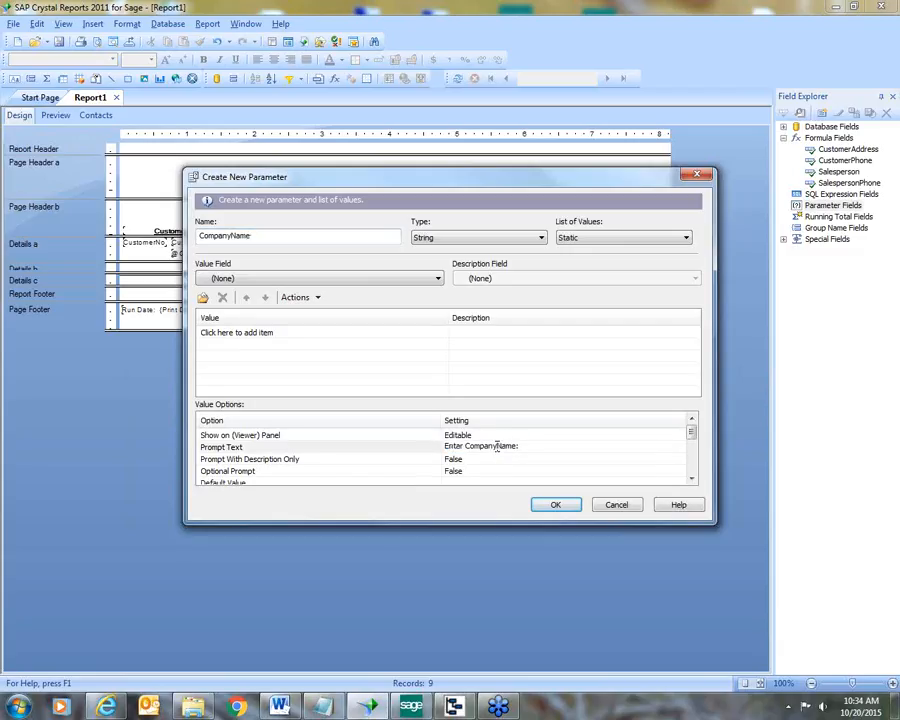
click(555, 505)
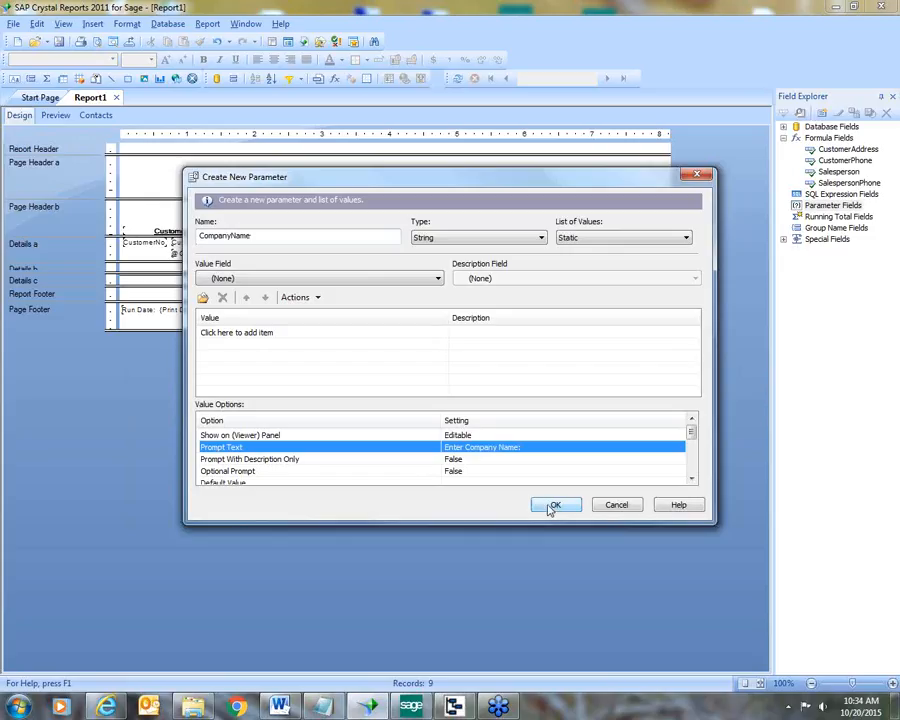
click(549, 506)
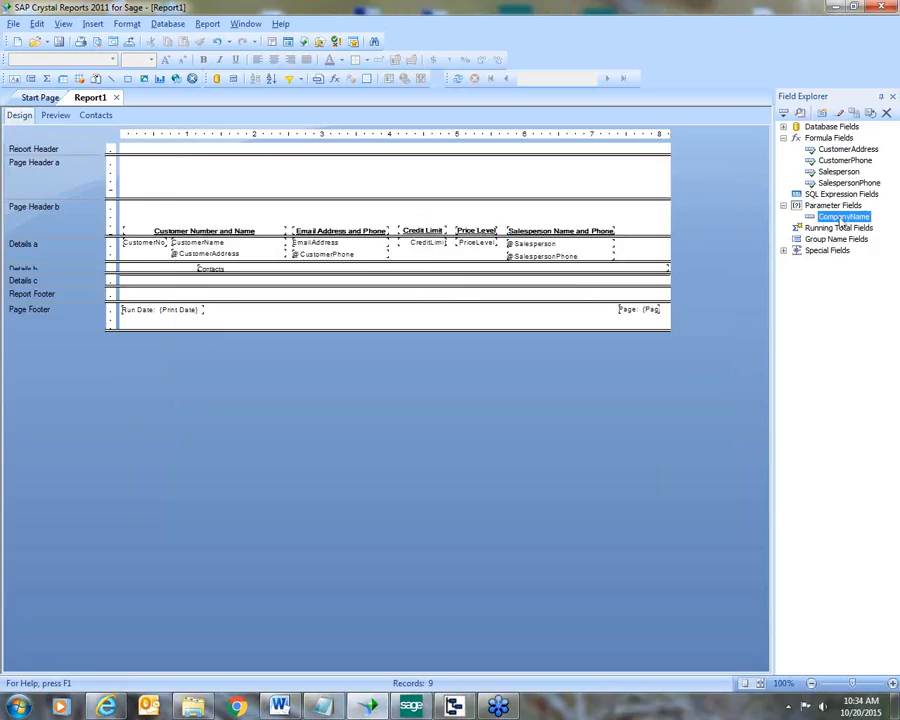
- Place the CompanyName parameter at the top of Page Header a and size it to about 5.0 by 0.2 inches
drag(843, 218, 326, 166)
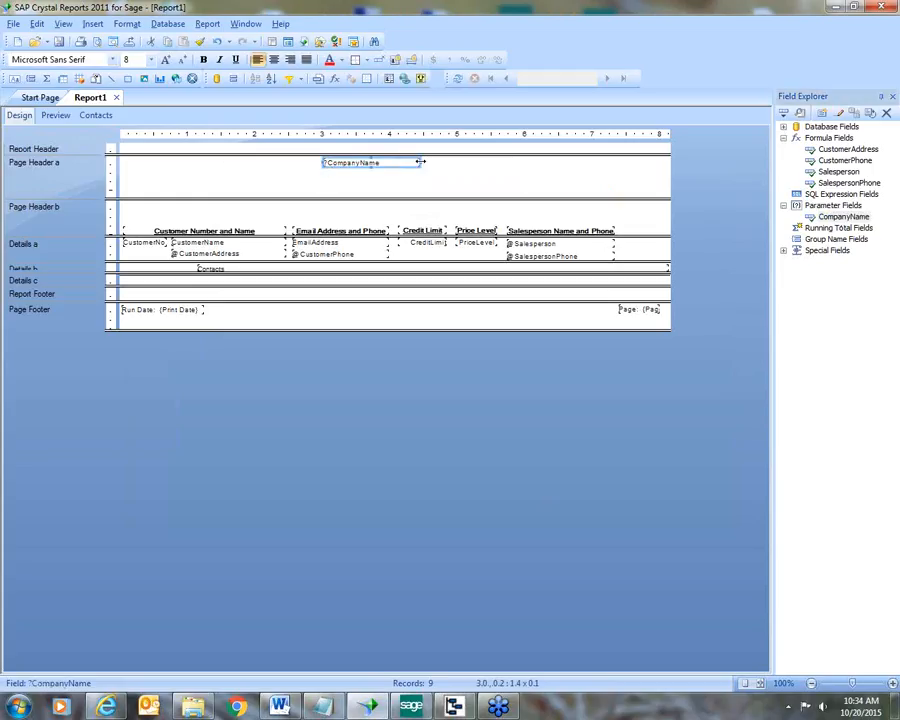
drag(420, 162, 561, 168)
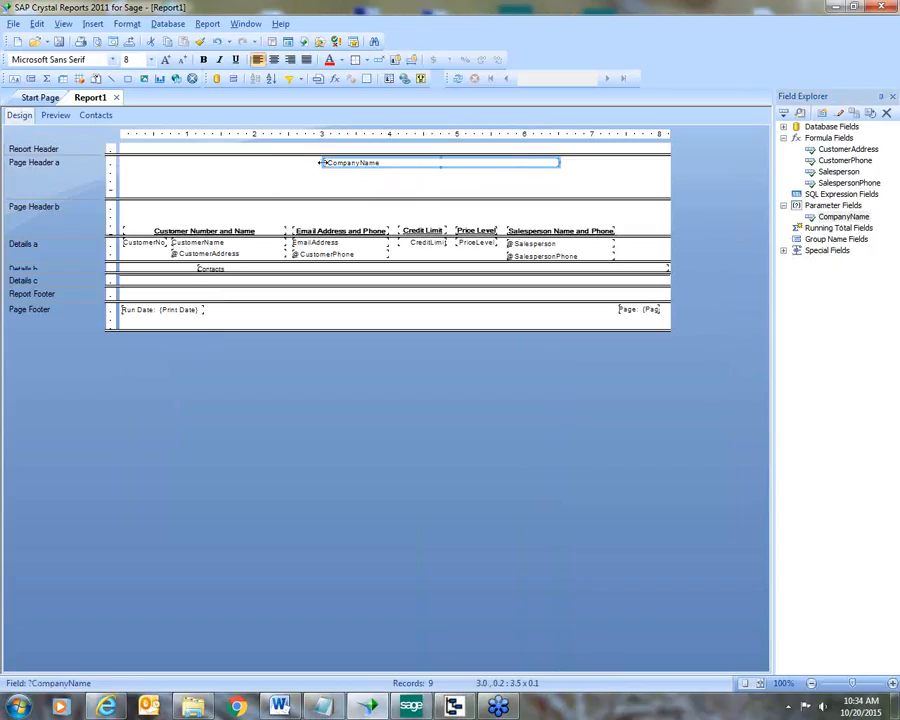
drag(321, 162, 218, 162)
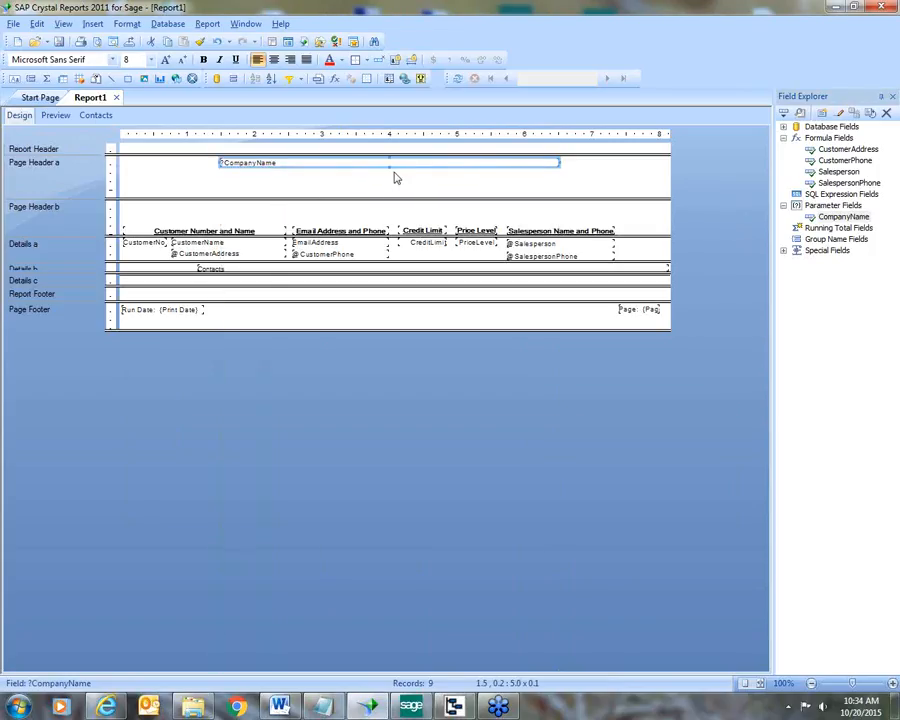
drag(387, 167, 388, 166)
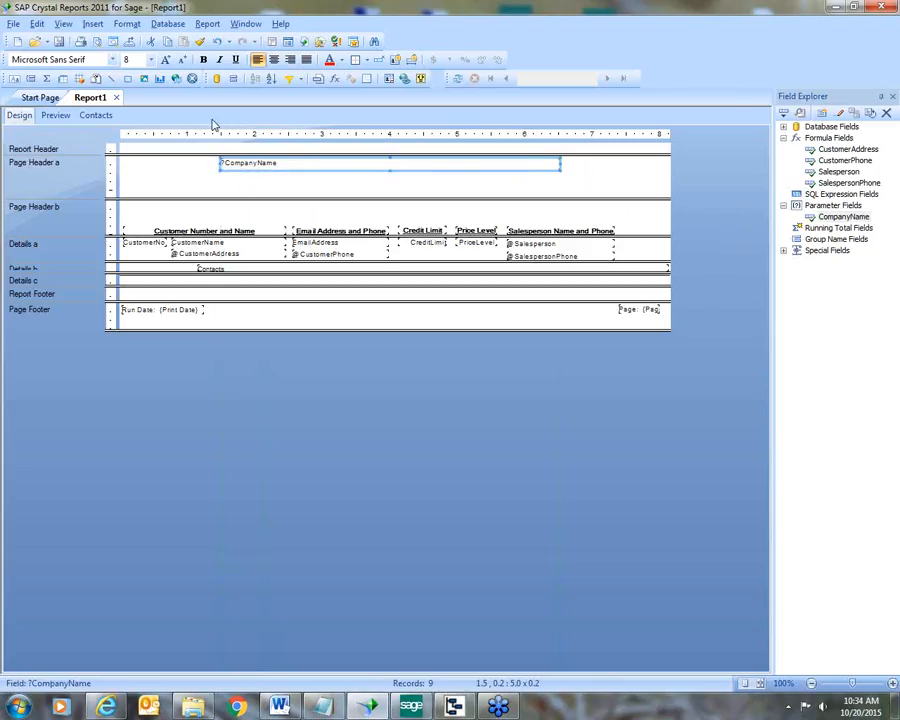
- Format the CompanyName field in Page Header a as 10 pt, bold and centred
click(151, 60)
click(138, 95)
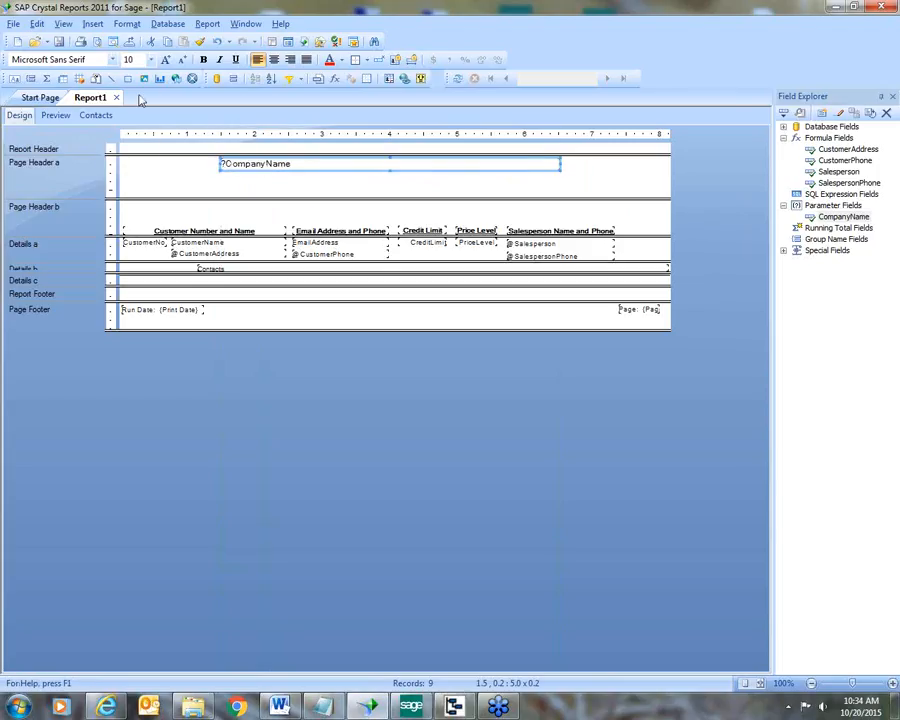
click(204, 60)
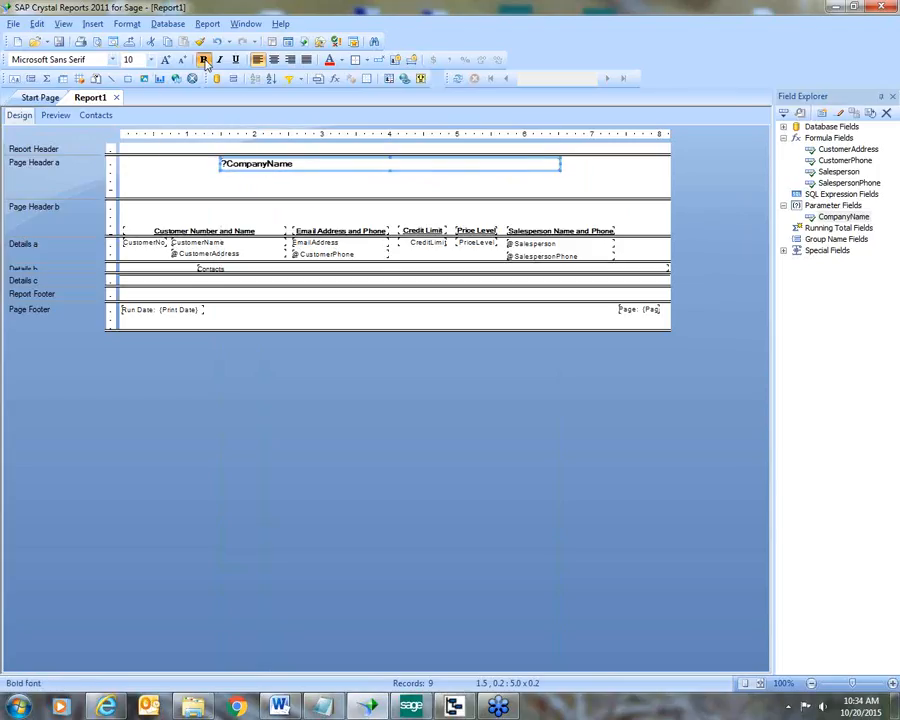
click(274, 59)
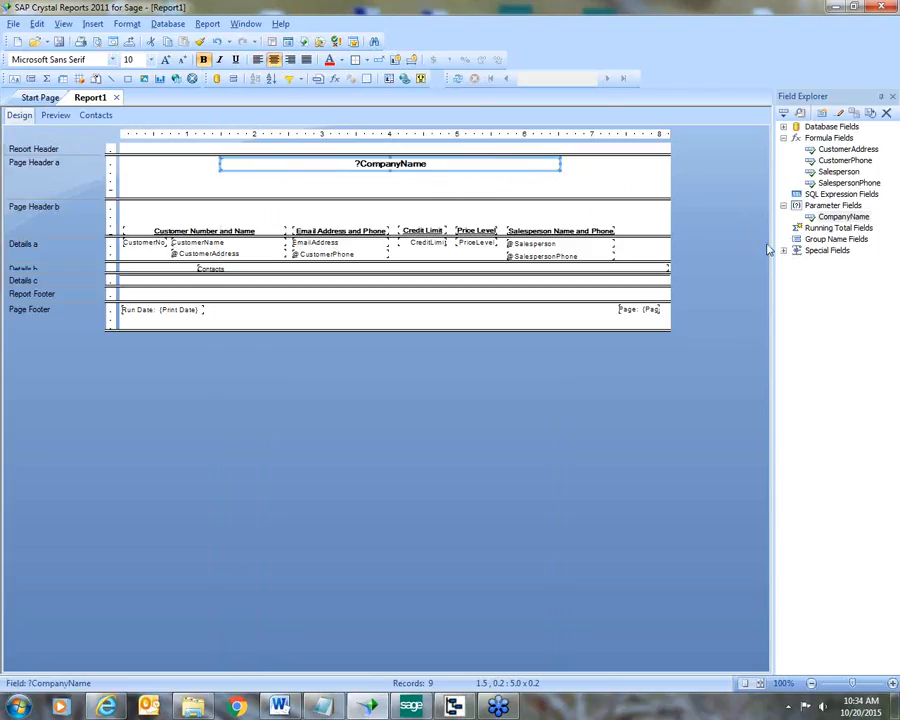
- Add a text object reading "New Customer Listing", about 5.0 by 0.2 inches, directly below the CompanyName field
click(15, 79)
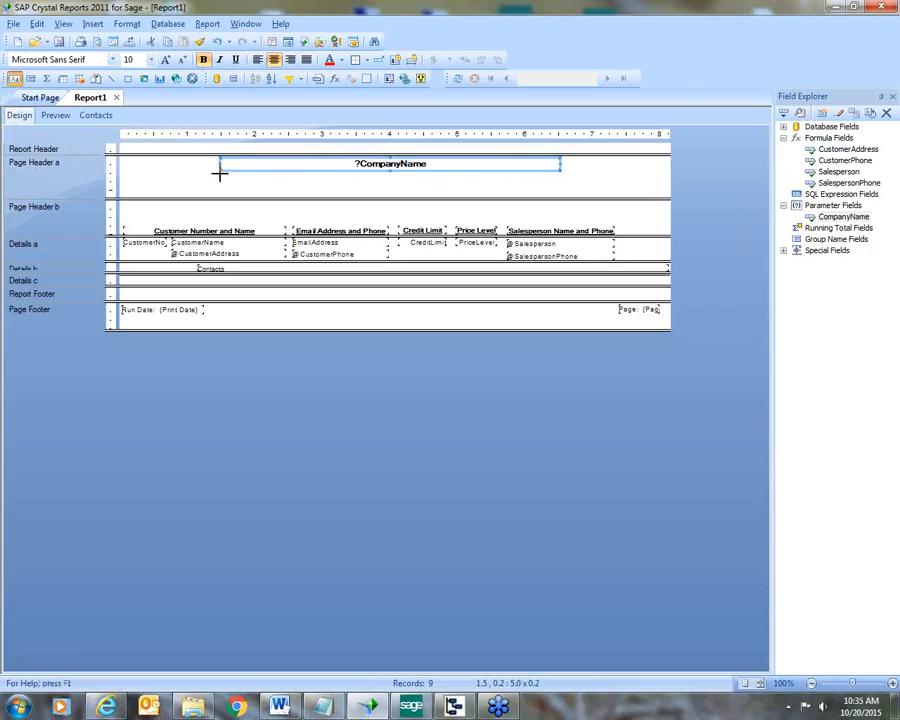
drag(219, 171, 561, 186)
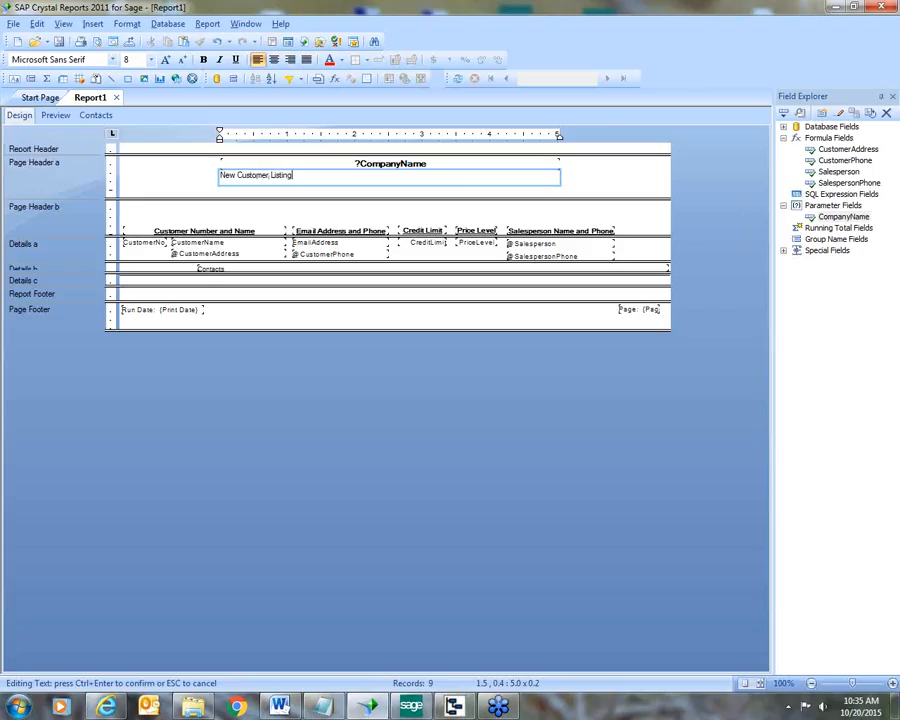
click(588, 185)
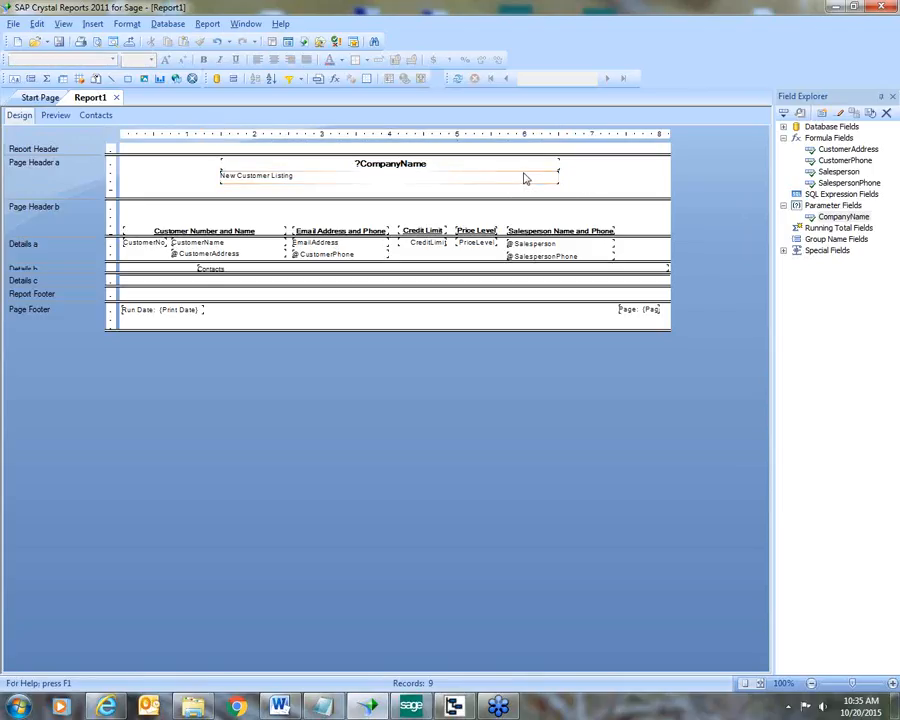
- Format the "New Customer Listing" title as 10 pt, bold and centred, and make Page Header a slightly taller
click(418, 178)
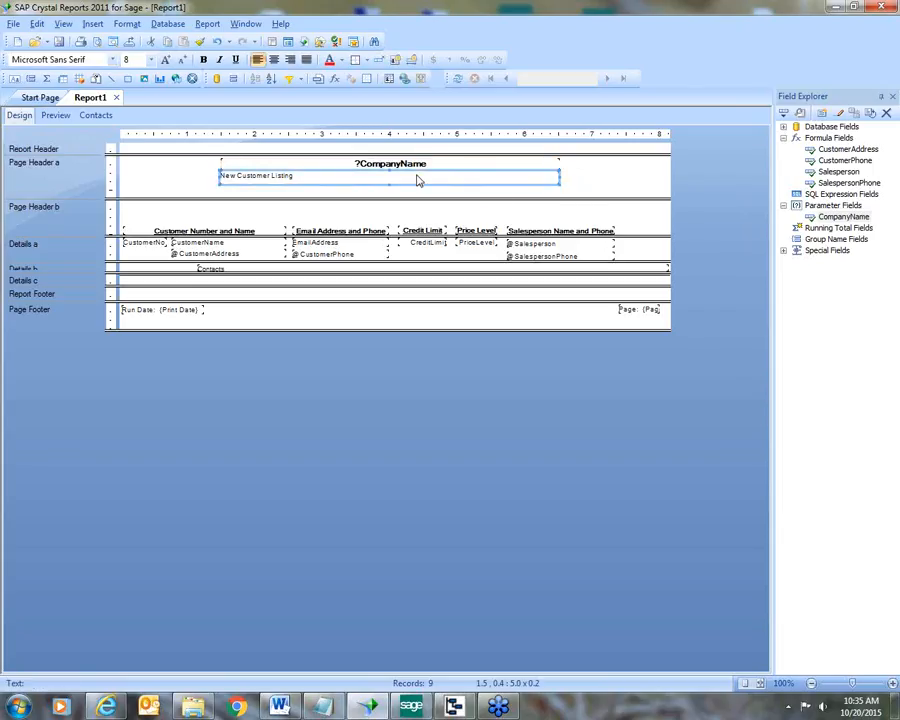
click(150, 60)
click(135, 86)
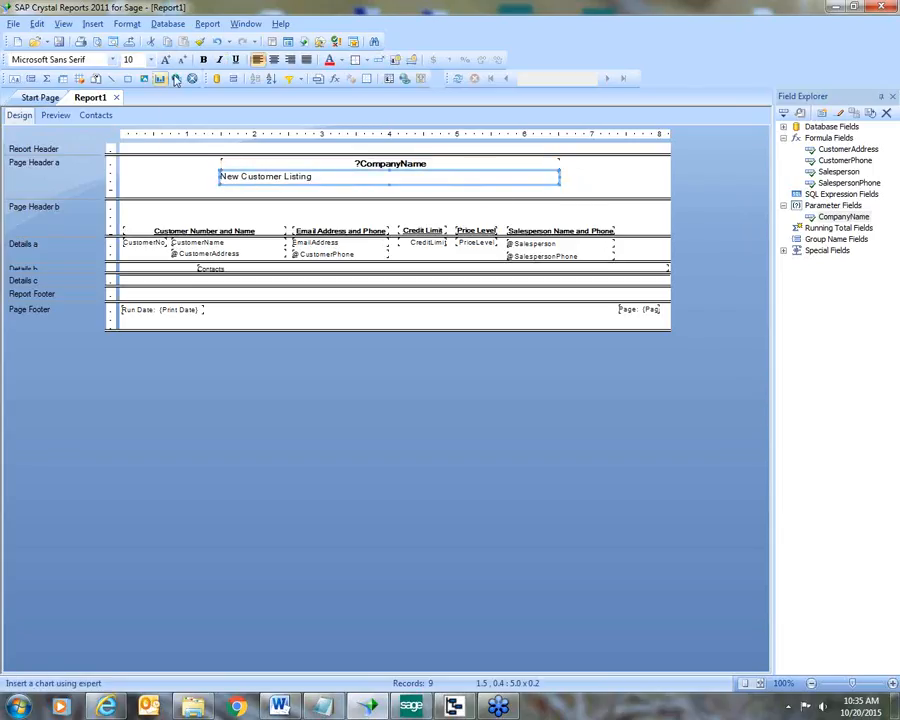
click(203, 60)
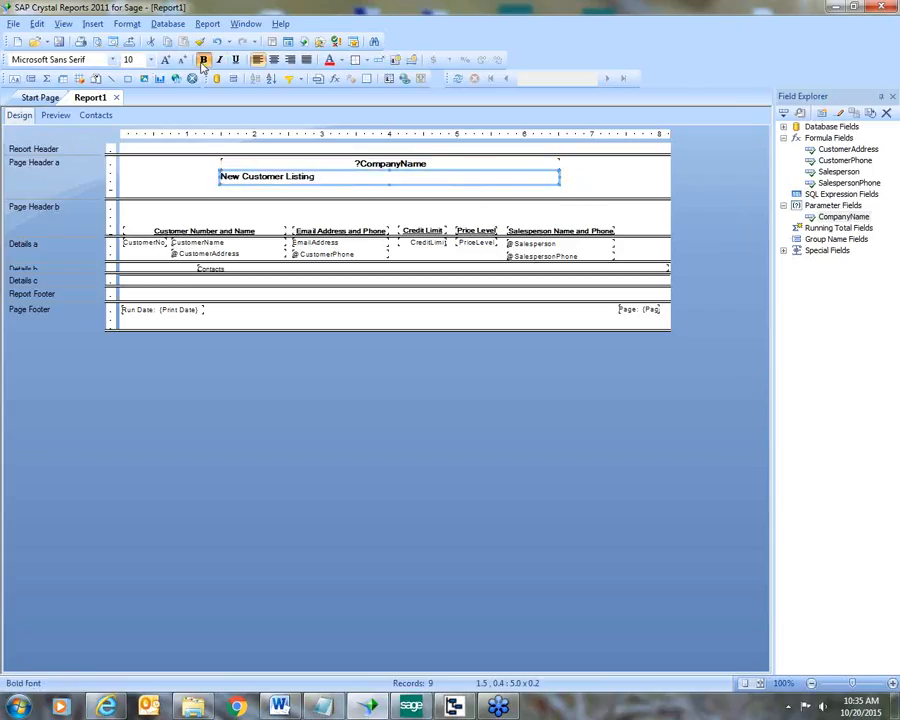
click(274, 60)
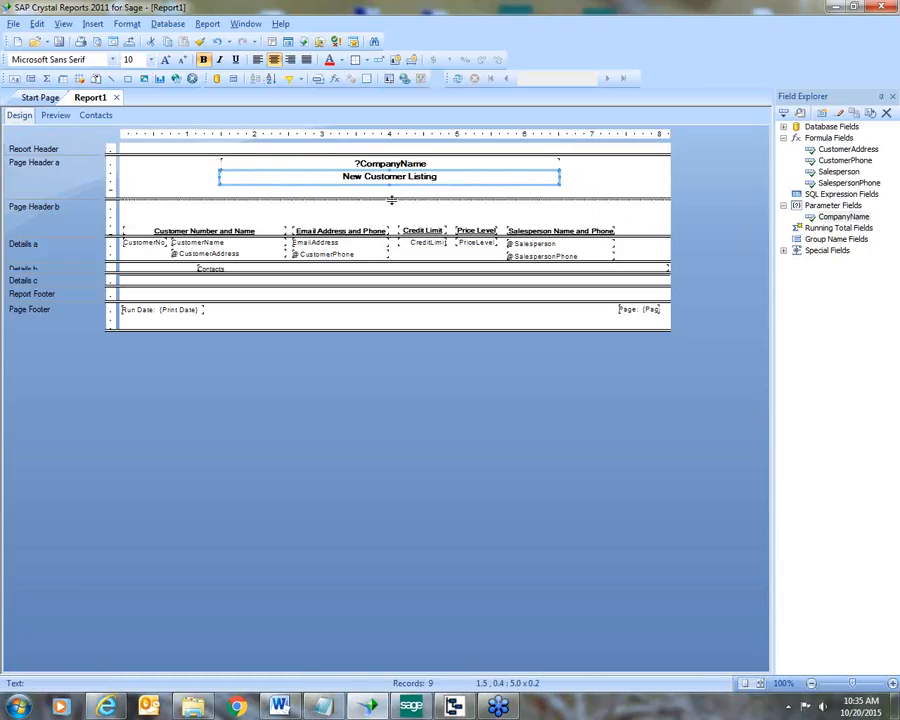
drag(391, 198, 391, 206)
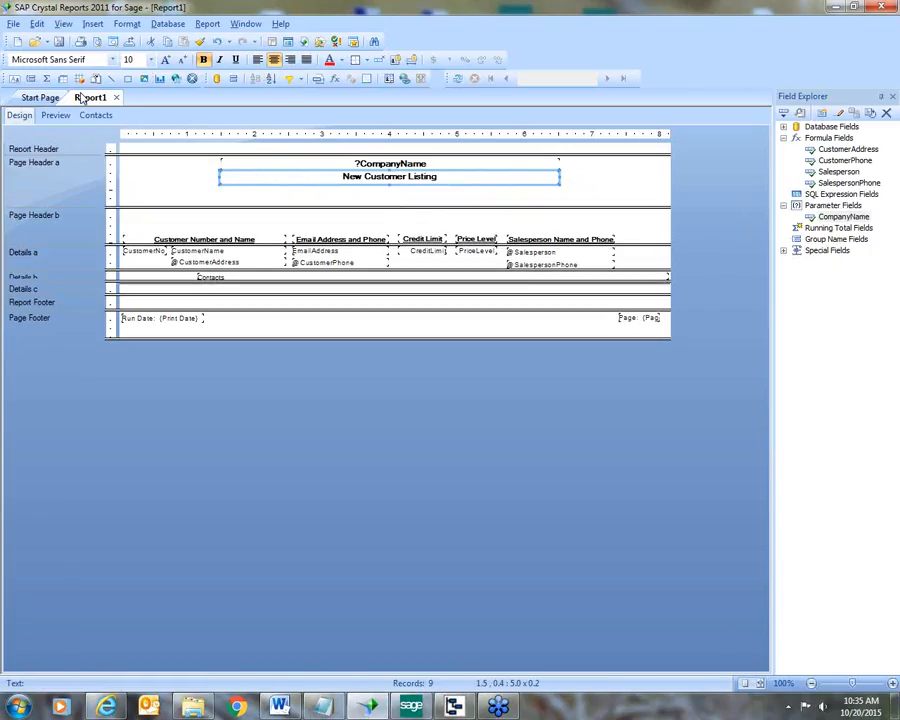
- Create and save a DateRange formula: "Customers Added From " + ToText(CurrentDate - 7) + " - " + ToText(CurrentDate - 1)
right_click(820, 138)
click(822, 146)
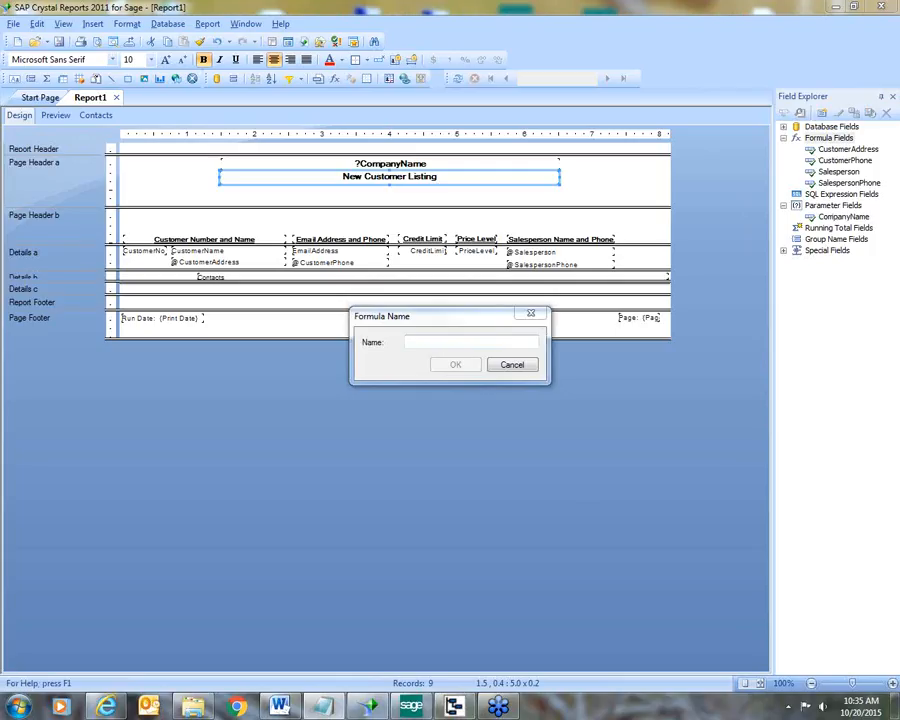
click(436, 340)
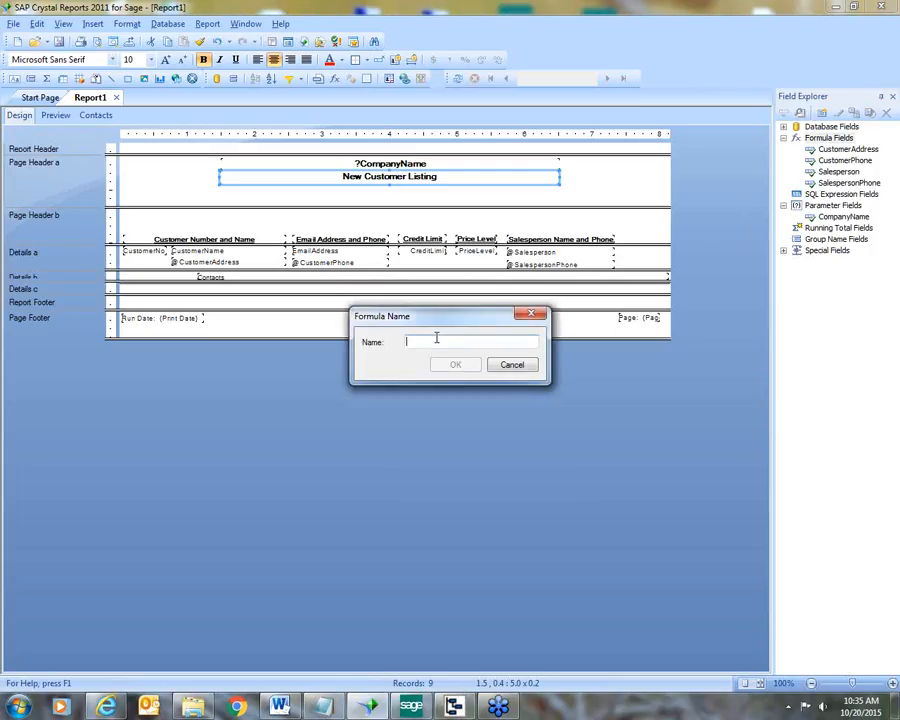
text(DateRange)
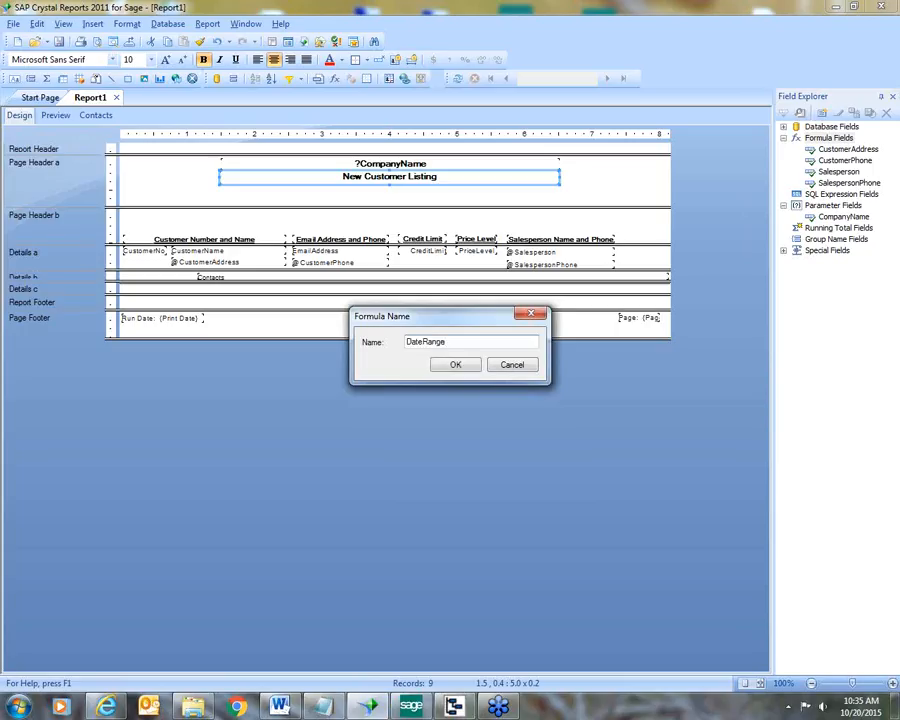
click(452, 366)
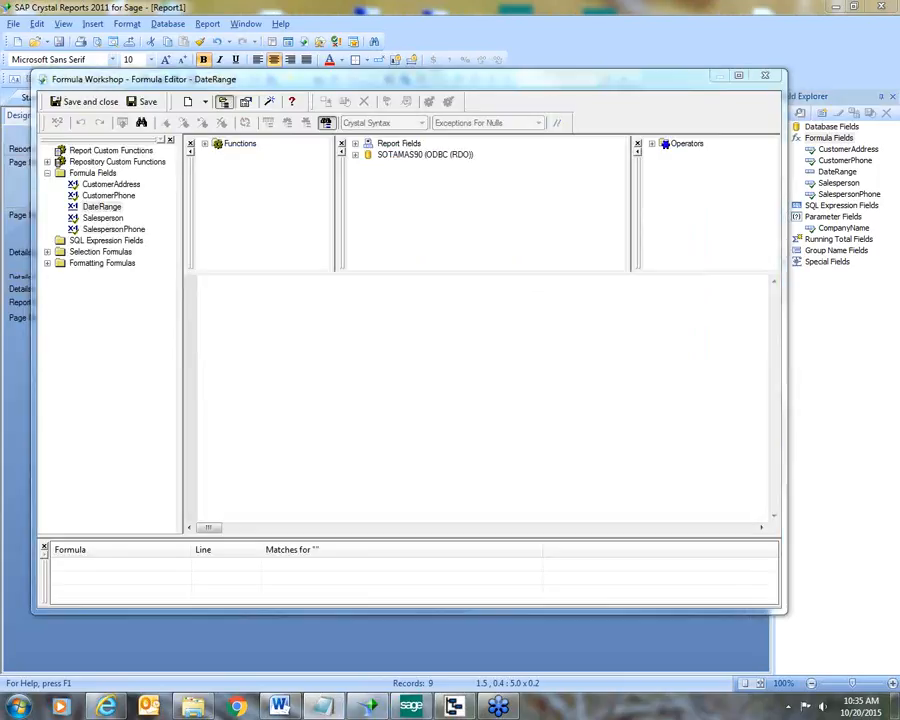
click(287, 287)
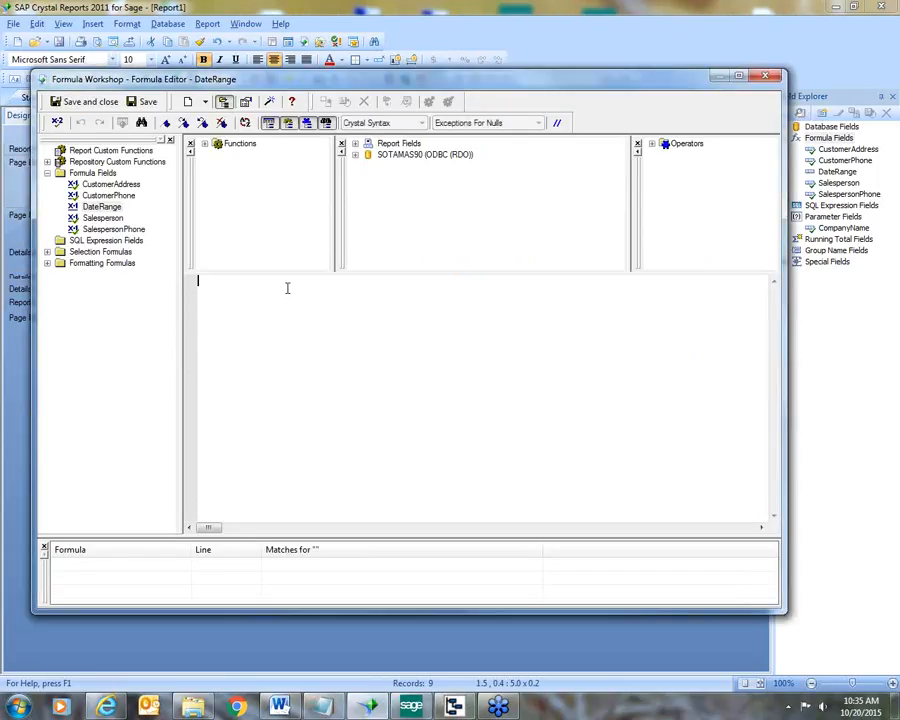
text("Customers Added From " + ToText(CurrentDate - 7) + " - " + ToText(CurrentDate - 1))
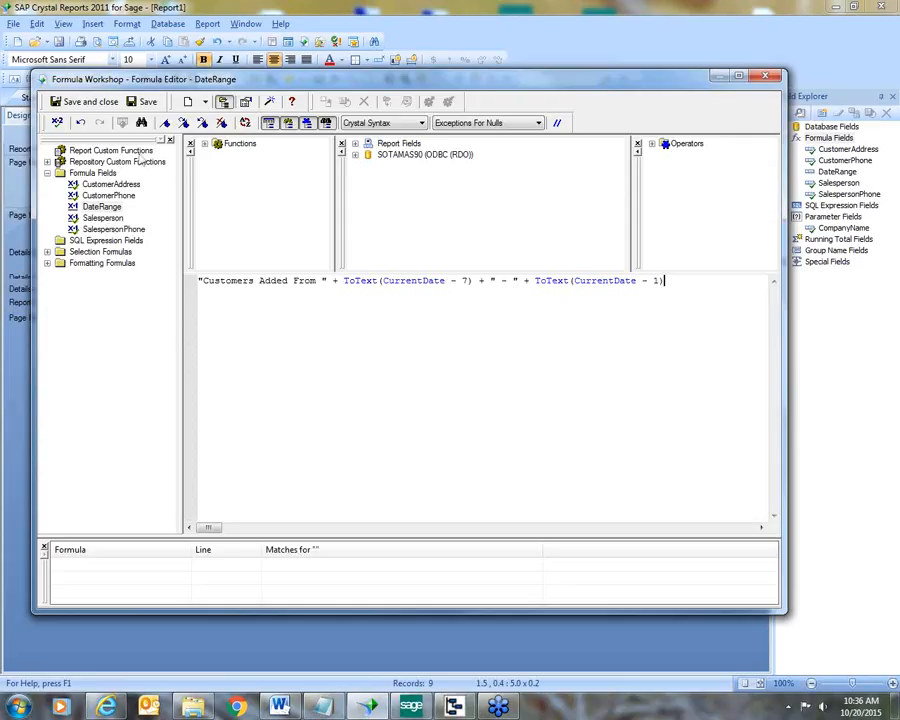
click(95, 103)
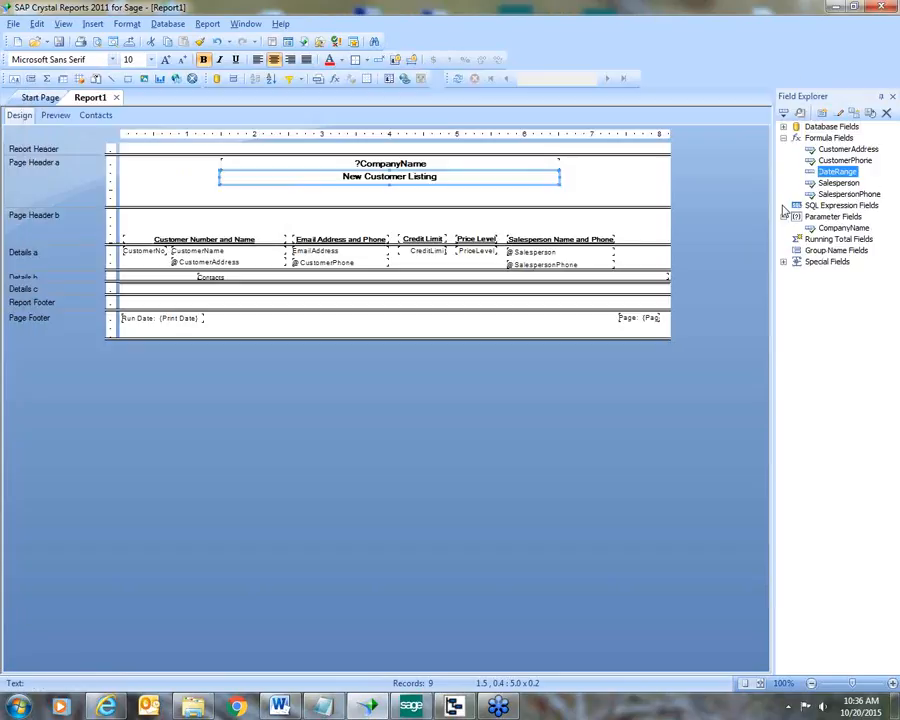
- Place the DateRange formula below the title in Page Header a and widen it to about 5.0 inches, in line with the title
drag(857, 180, 366, 196)
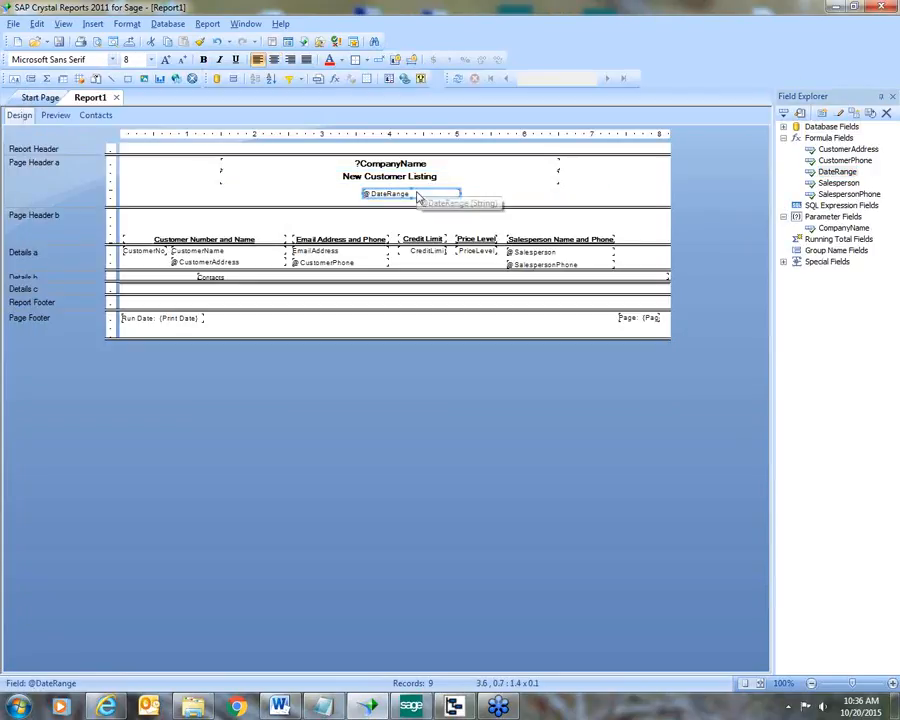
drag(465, 196, 560, 196)
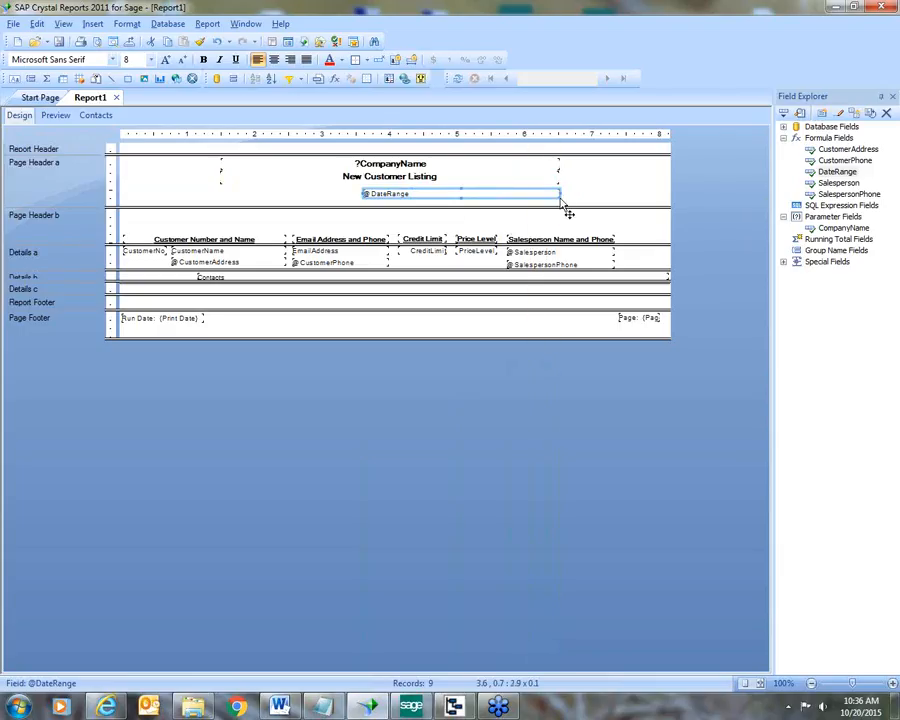
drag(362, 194, 222, 191)
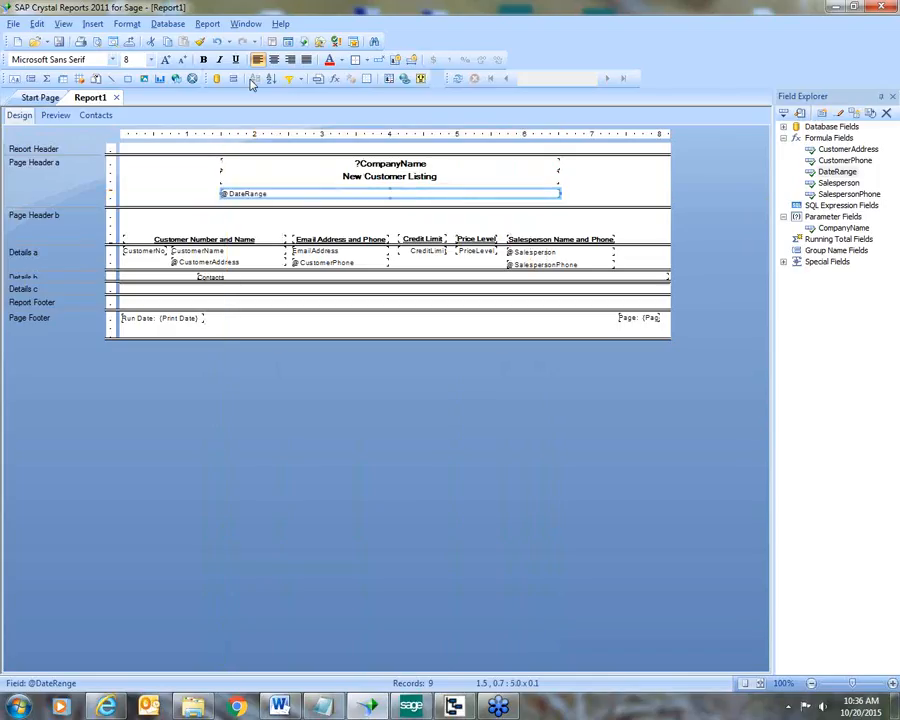
- Format the DateRange field in the page header as 10 pt, bold and centred
click(151, 59)
click(138, 95)
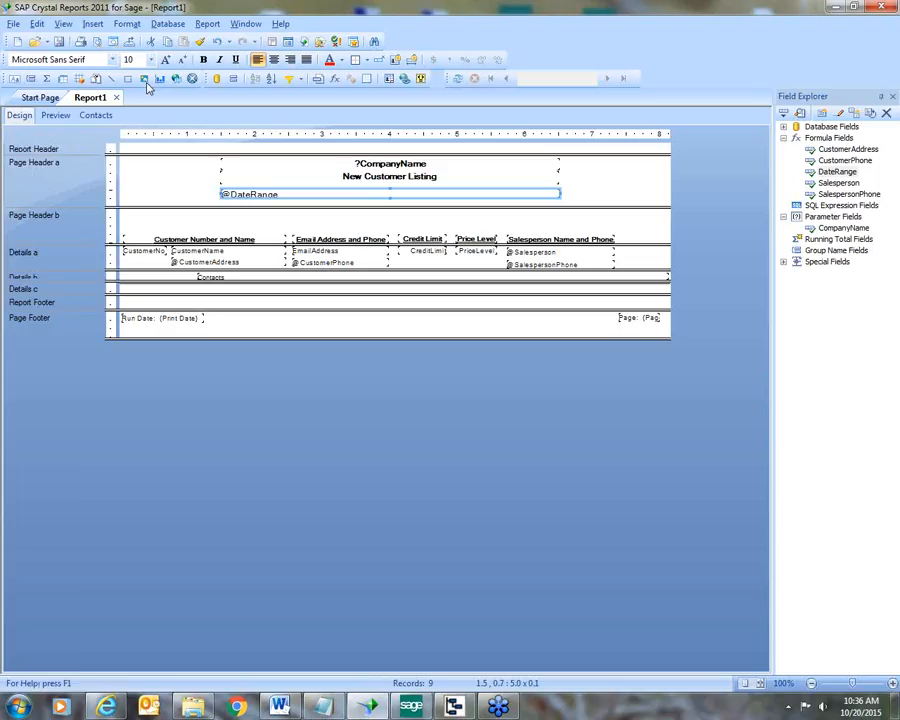
click(203, 59)
click(273, 60)
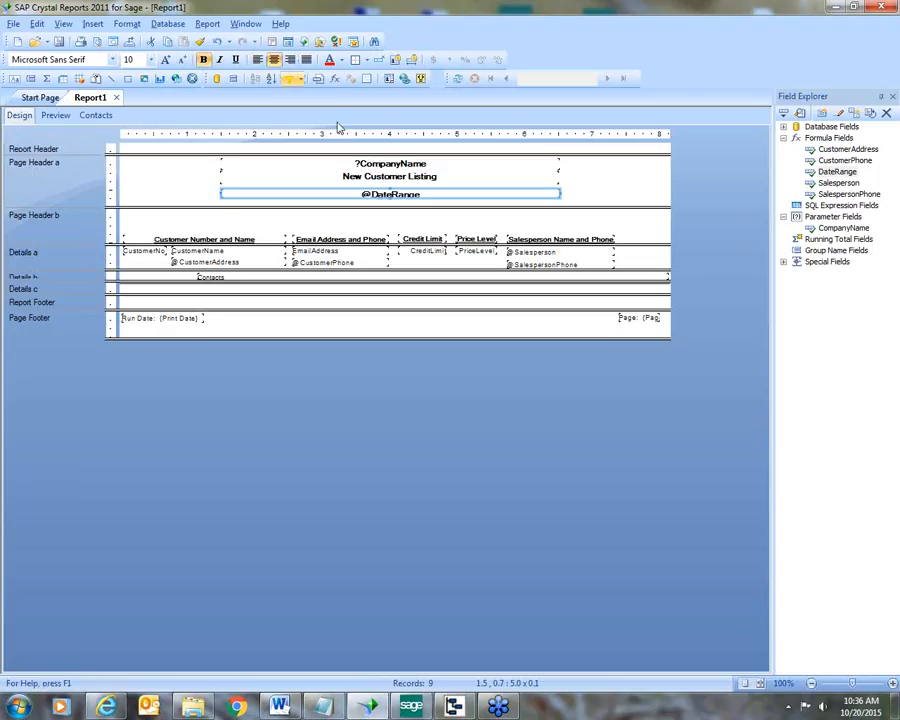
- Make the CompanyName, New Customer Listing and DateRange objects in Page Header a the same width and the same height
ctrl+click(345, 178)
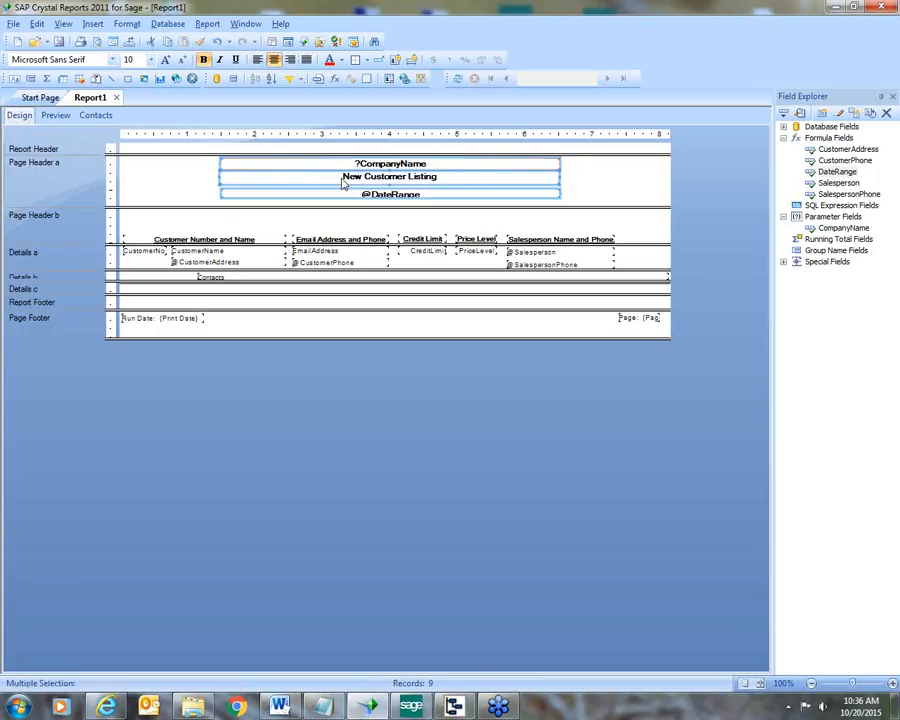
right_click(338, 161)
mouse_move(370, 257)
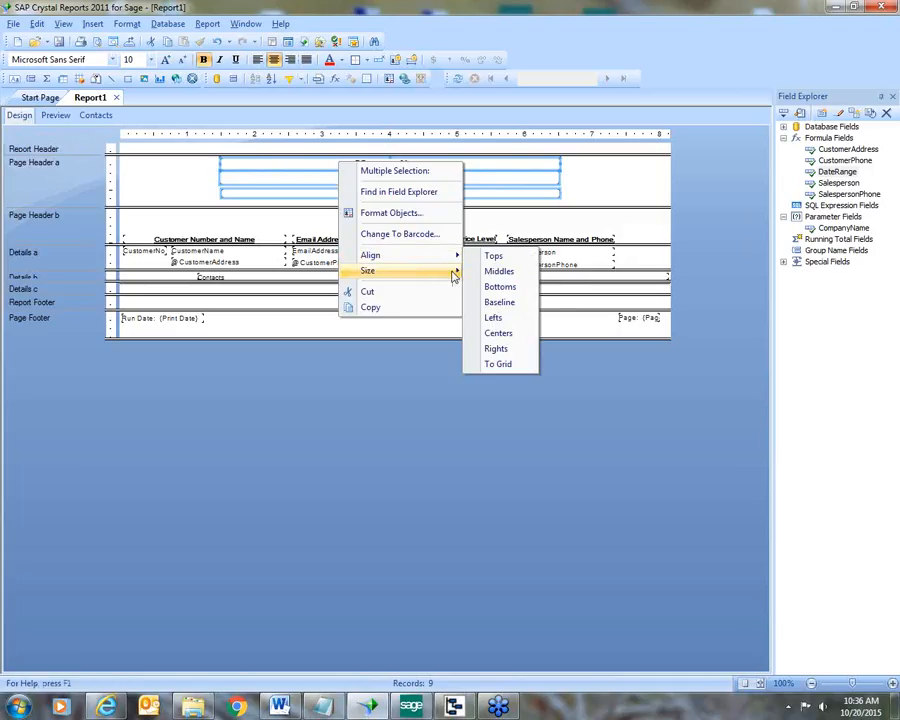
mouse_move(452, 272)
click(483, 275)
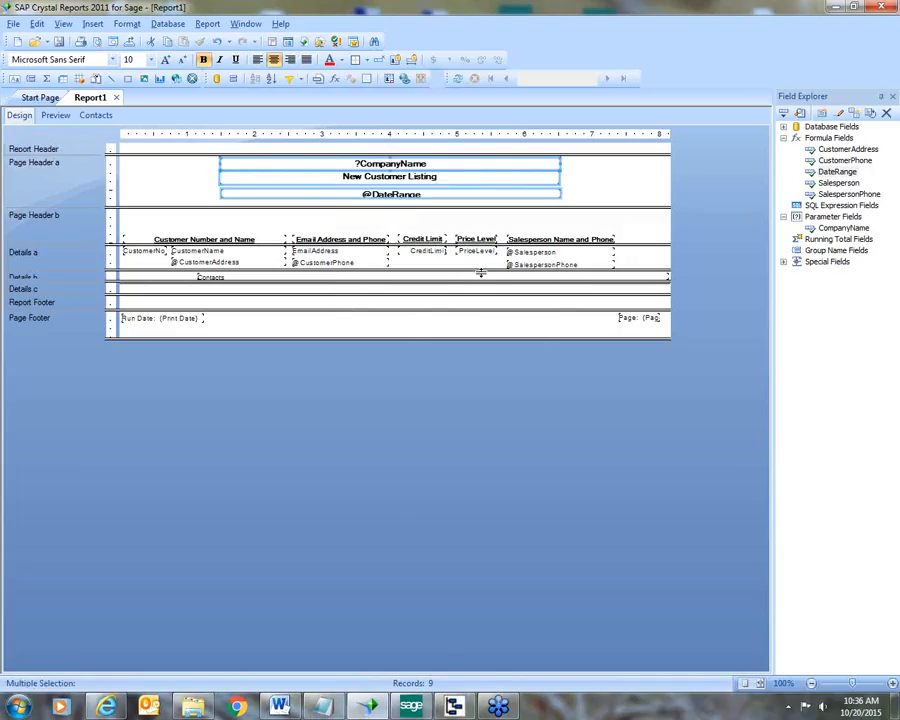
right_click(345, 157)
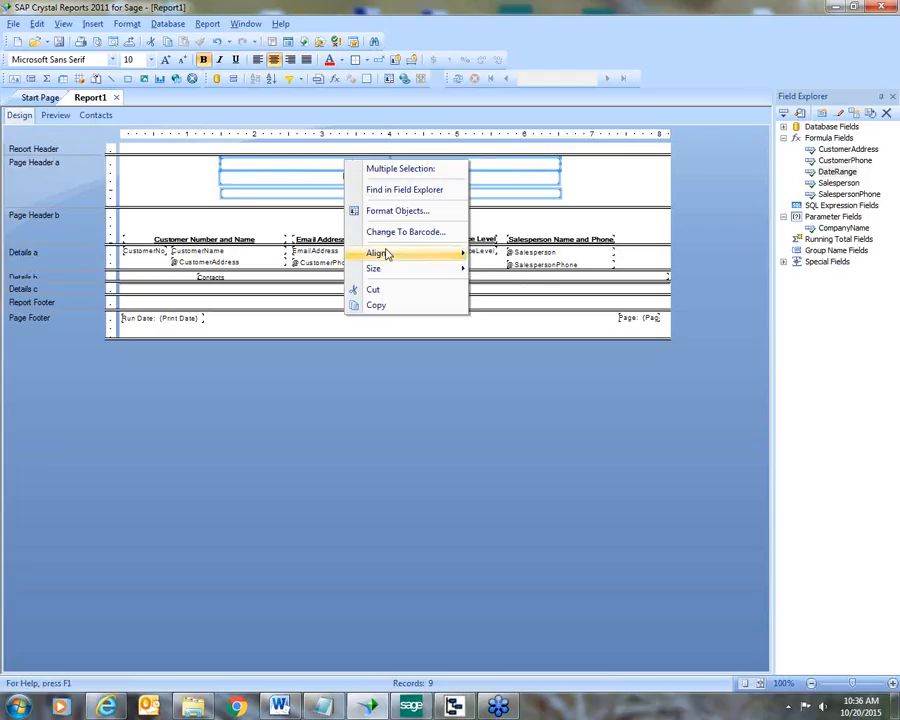
mouse_move(386, 255)
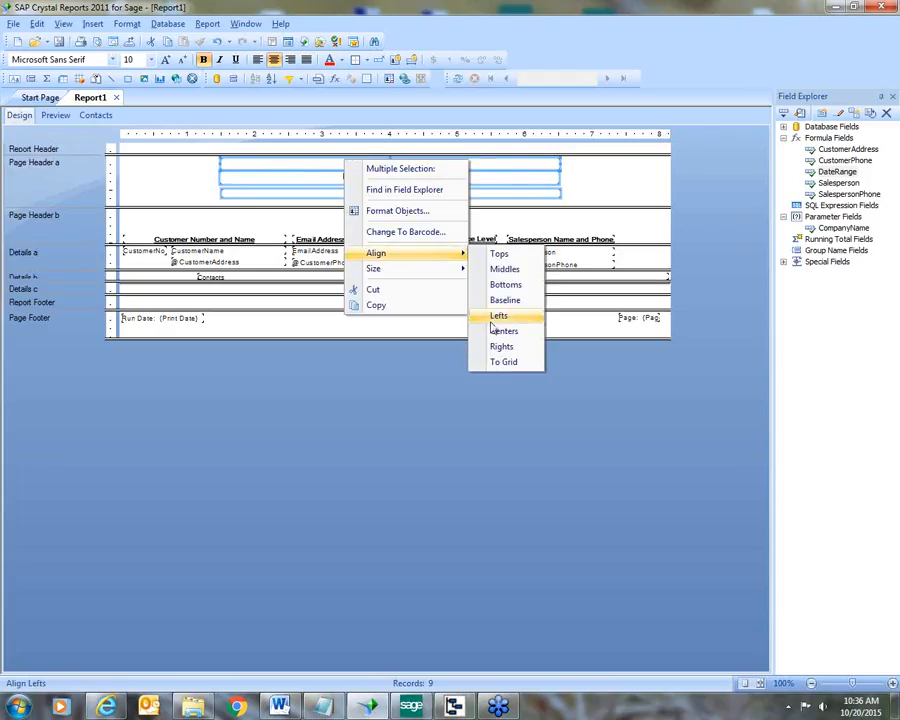
mouse_move(464, 272)
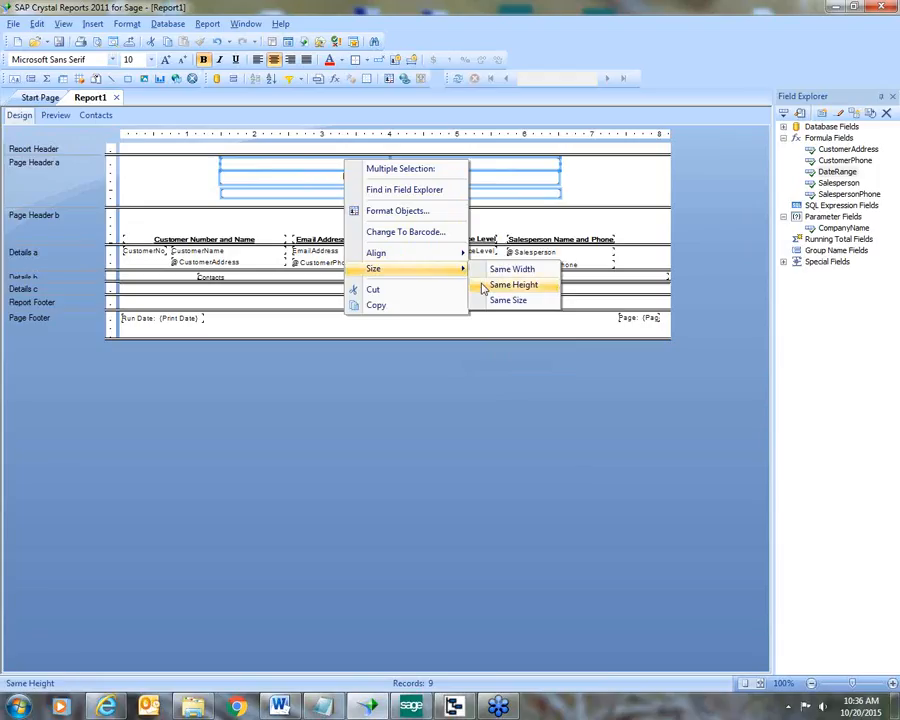
click(483, 287)
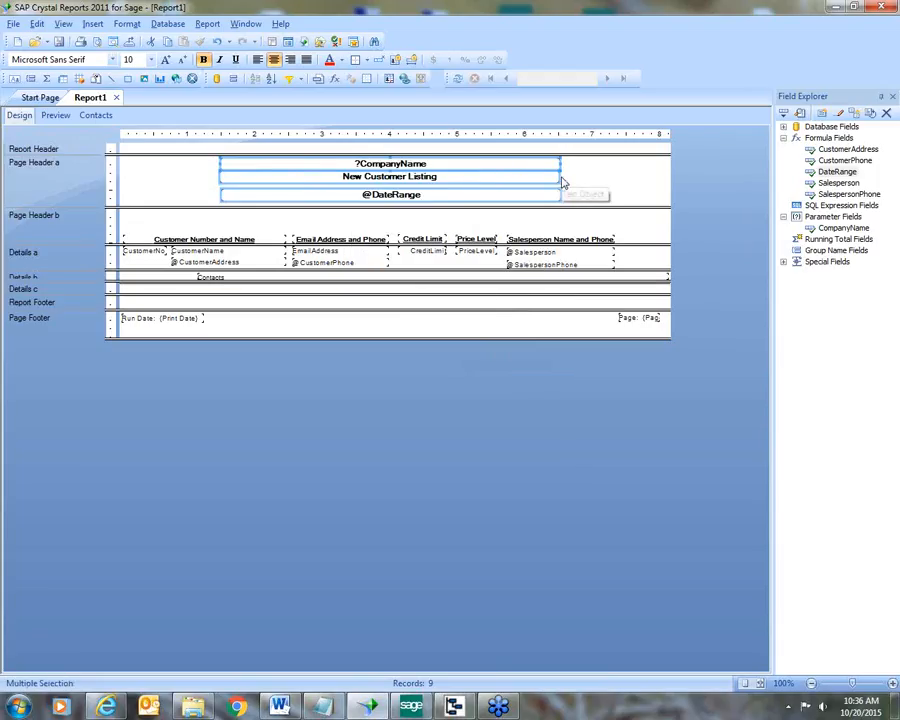
- Align the left edges of the three Page Header a objects and move the DateRange field up directly beneath the title
right_click(399, 163)
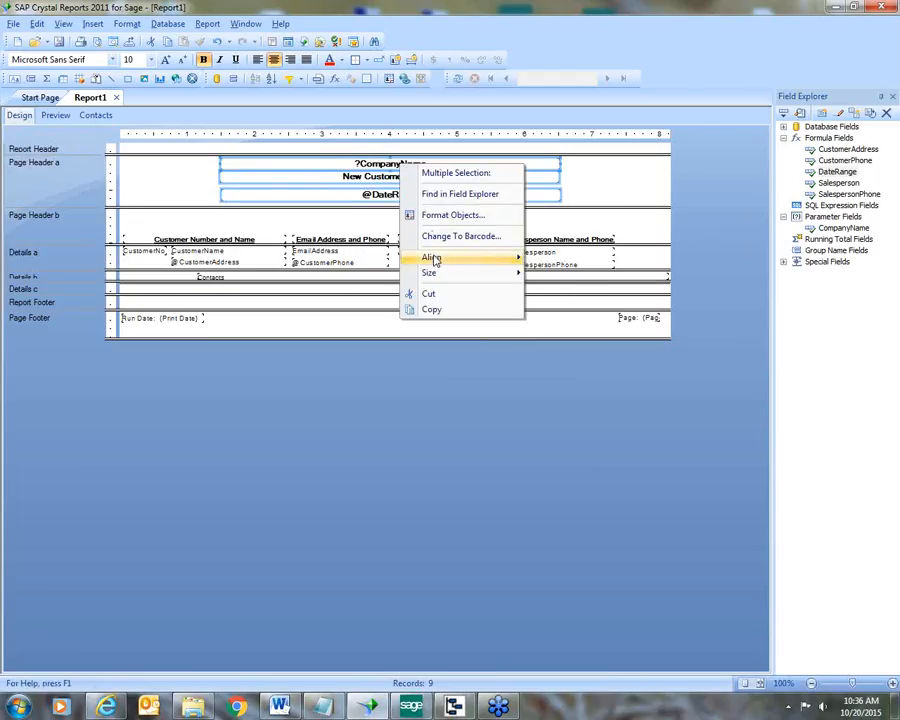
mouse_move(432, 257)
click(532, 318)
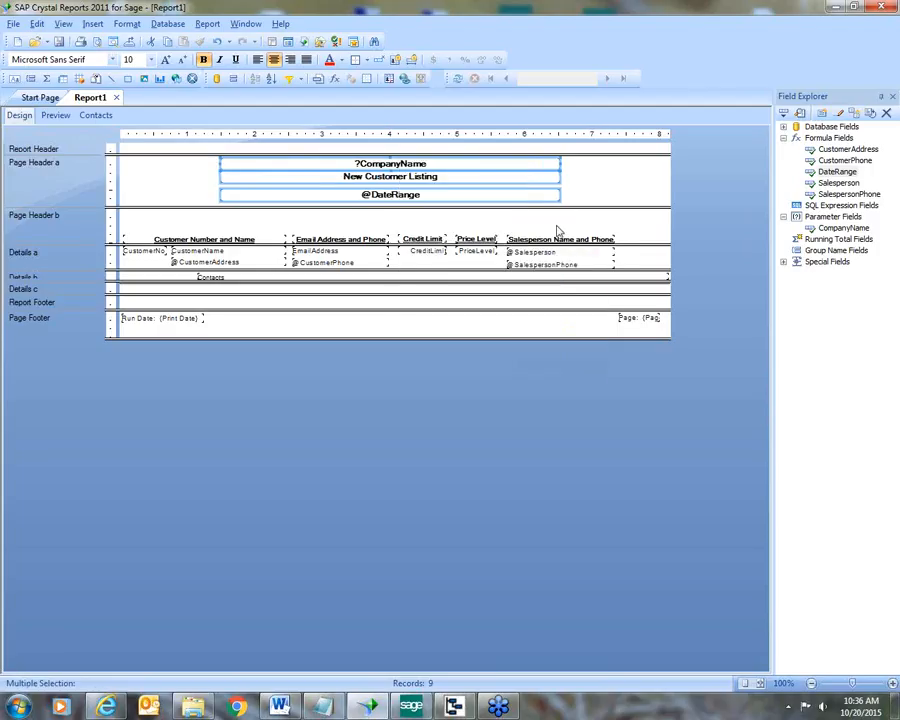
drag(489, 197, 486, 187)
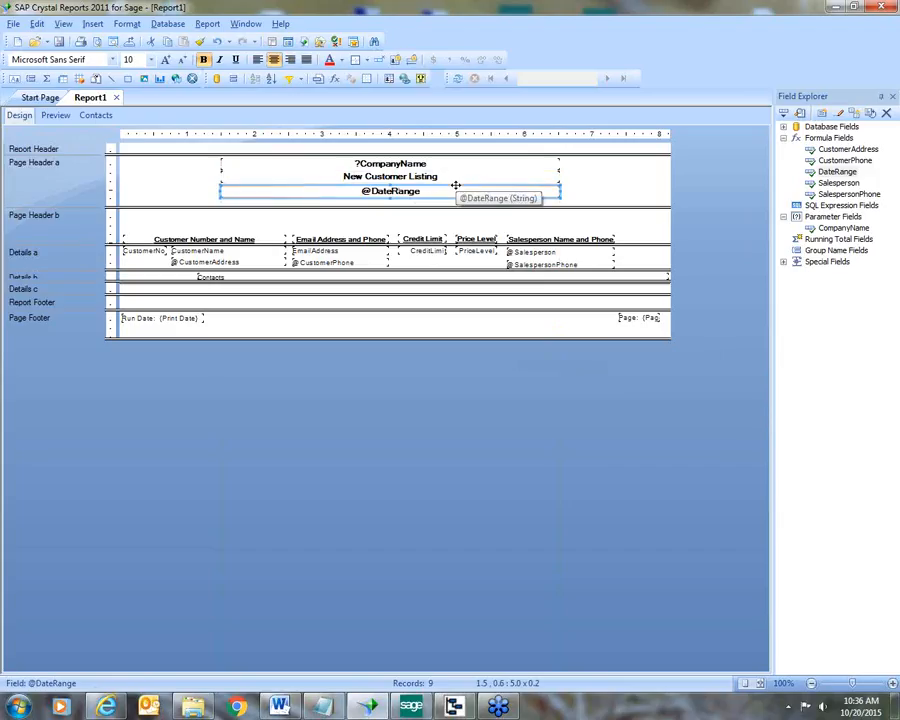
click(461, 187)
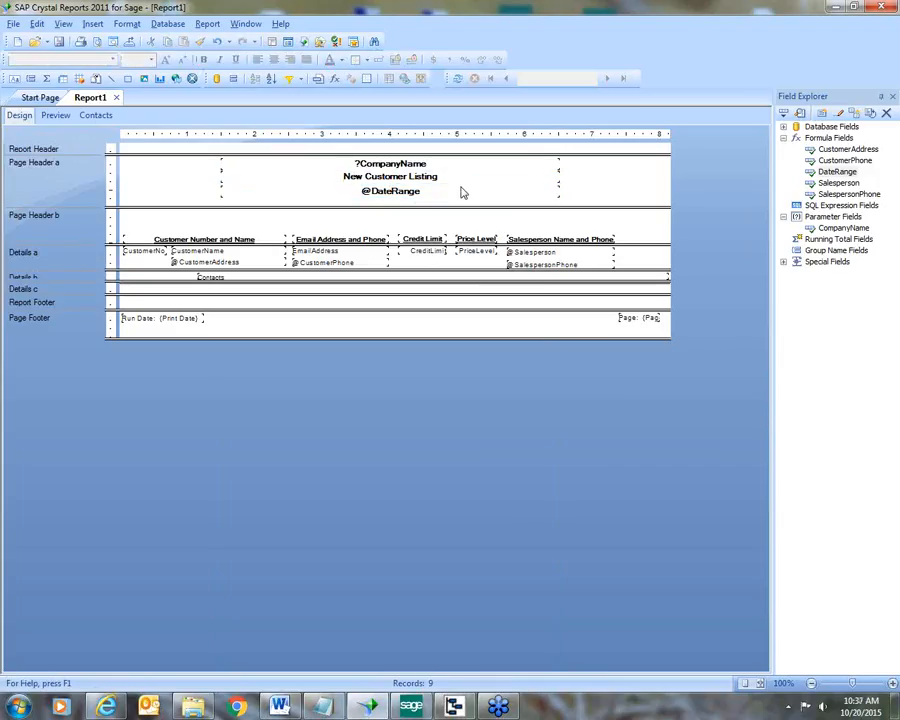
- Preview the report with the company name "Why O Why" and check the page header and customer listing
click(50, 118)
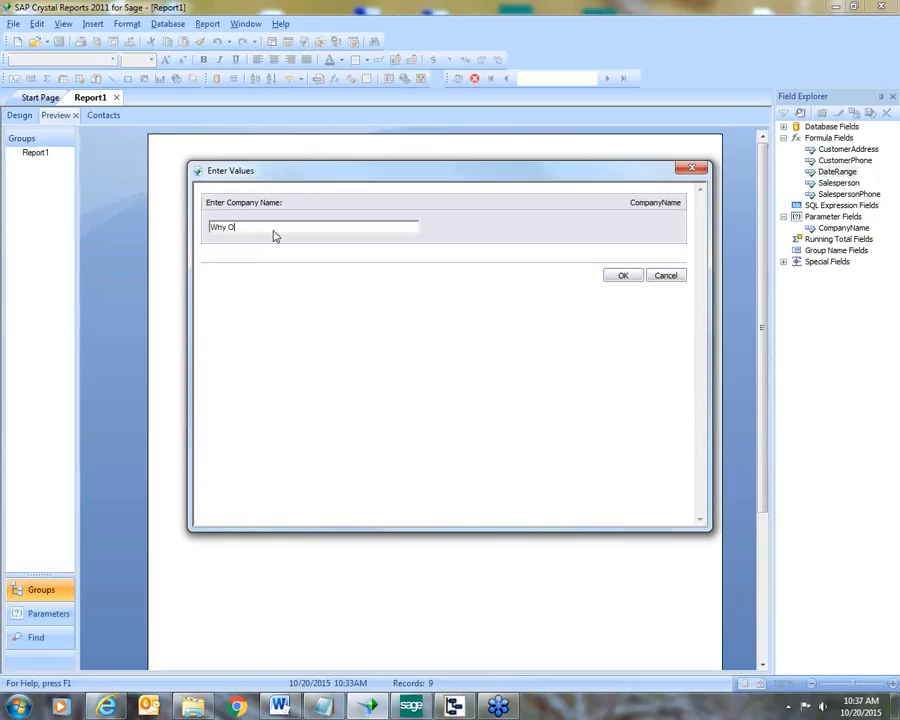
text(Why O Why)
click(622, 276)
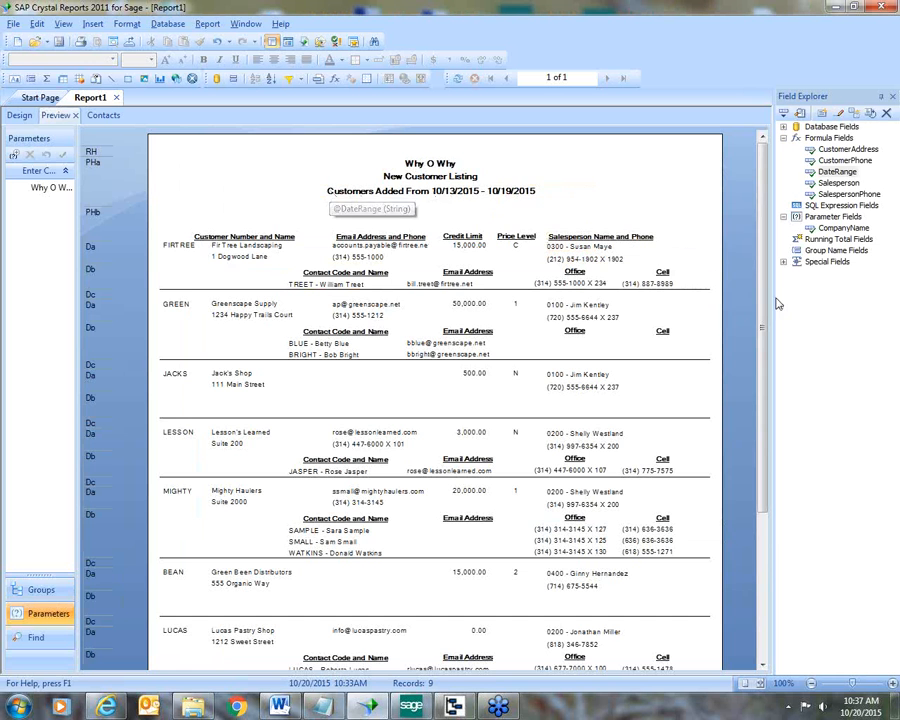
scroll(768, 360, down, 2)
drag(768, 360, 758, 184)
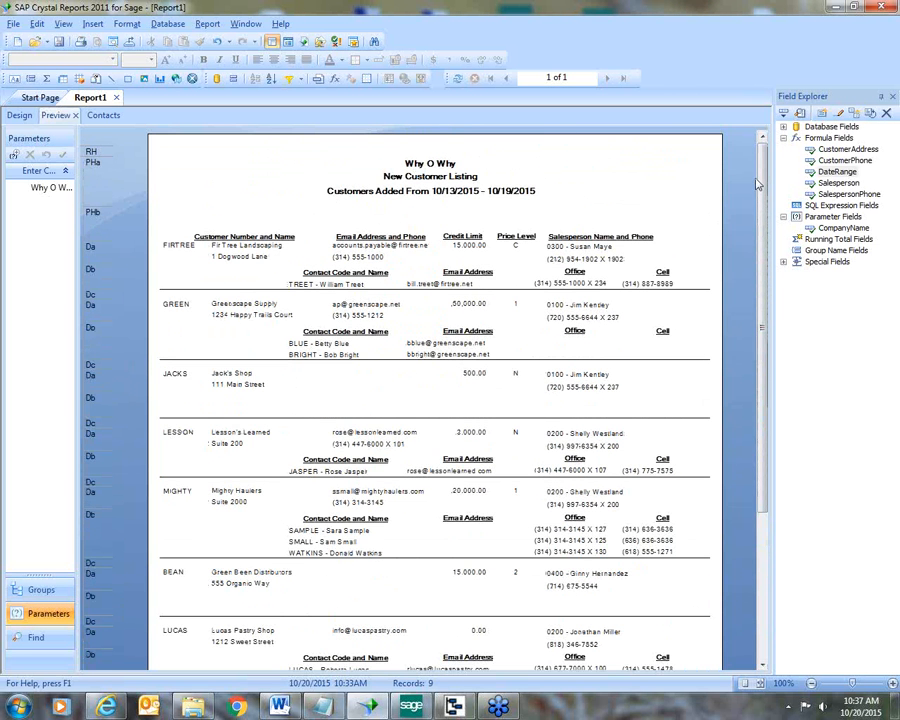
- Return to the report design and turn off saving data with the report
click(20, 116)
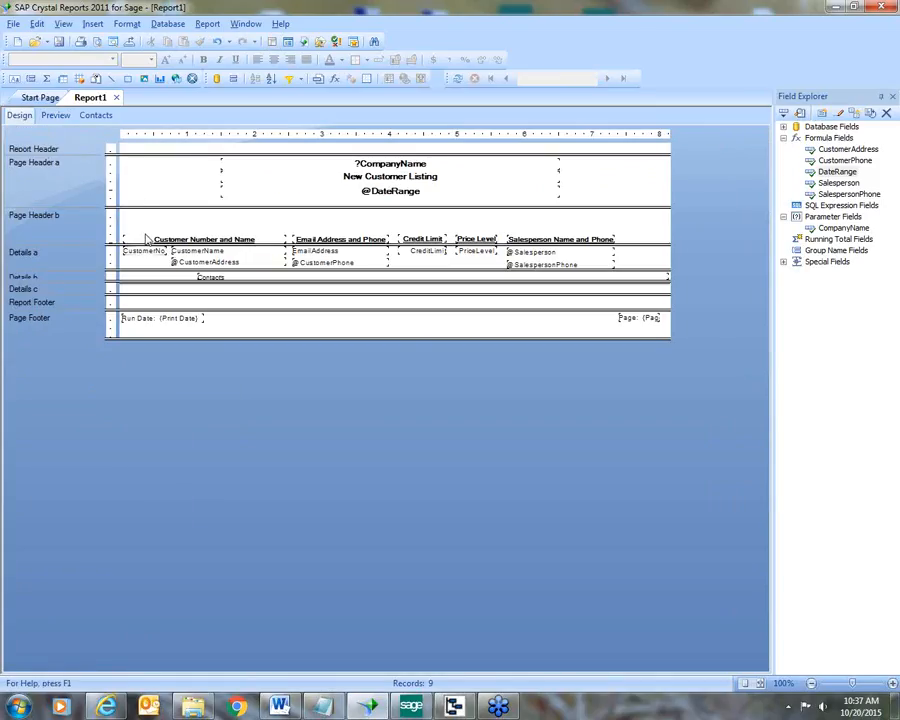
click(13, 25)
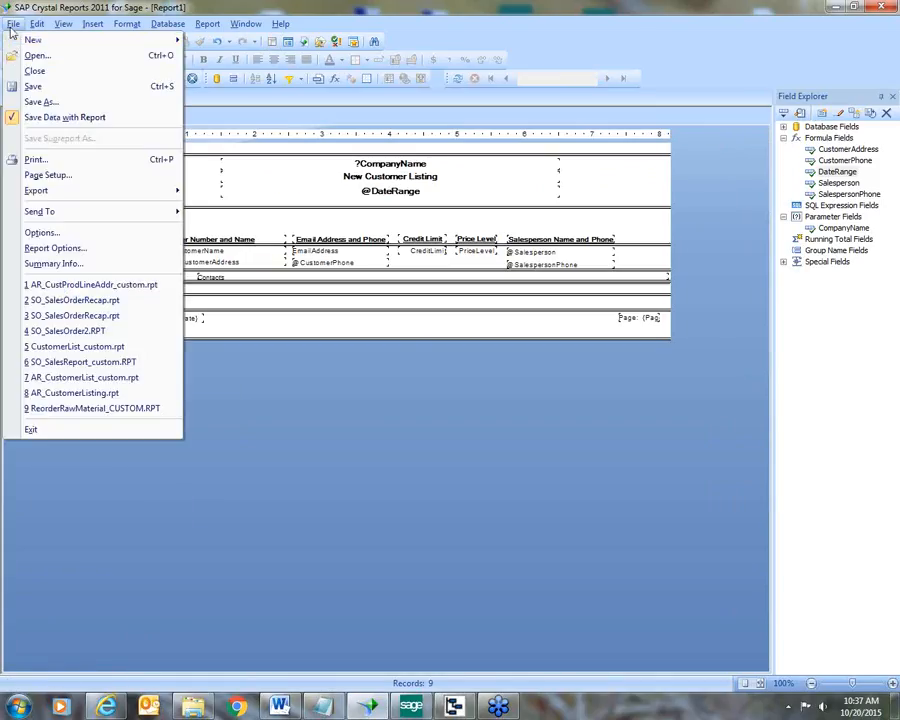
click(11, 120)
- Start saving the report under a new name and browse to the Reports folder in C:\Sage 2015\MAS90
click(14, 24)
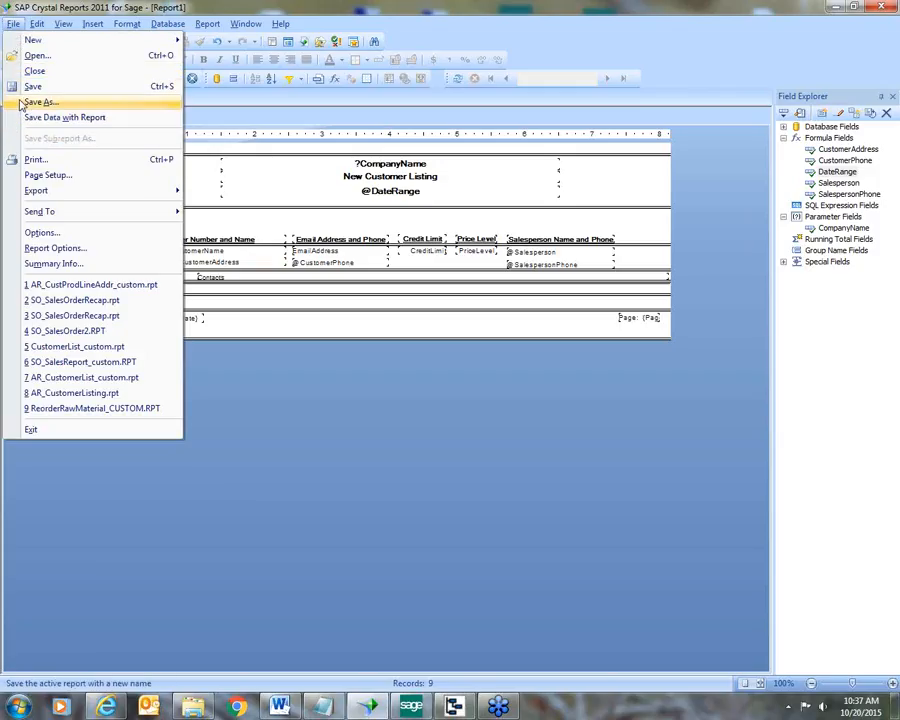
click(32, 95)
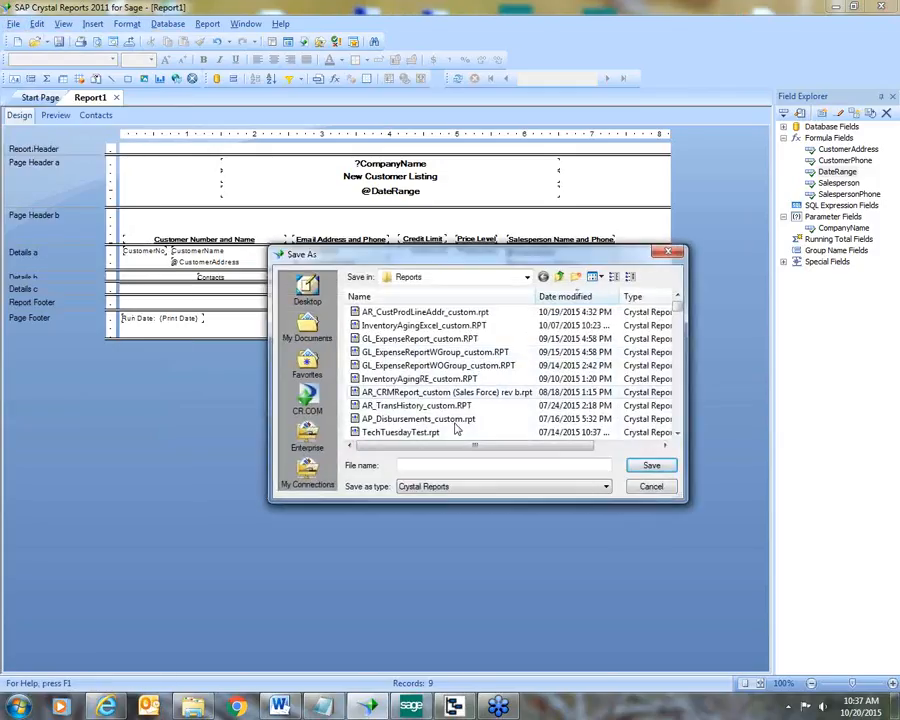
click(420, 277)
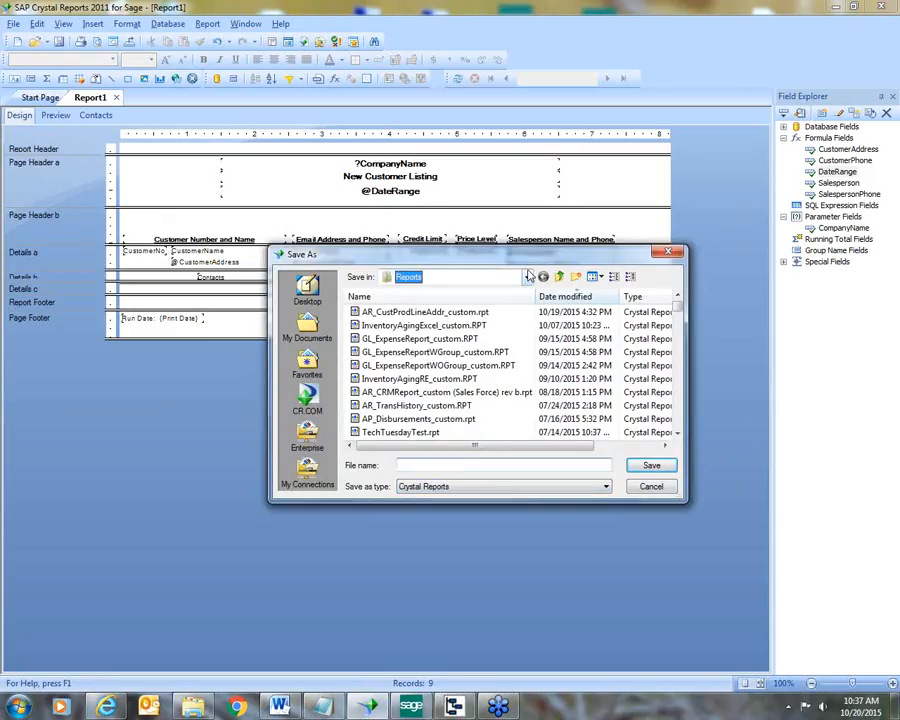
click(424, 349)
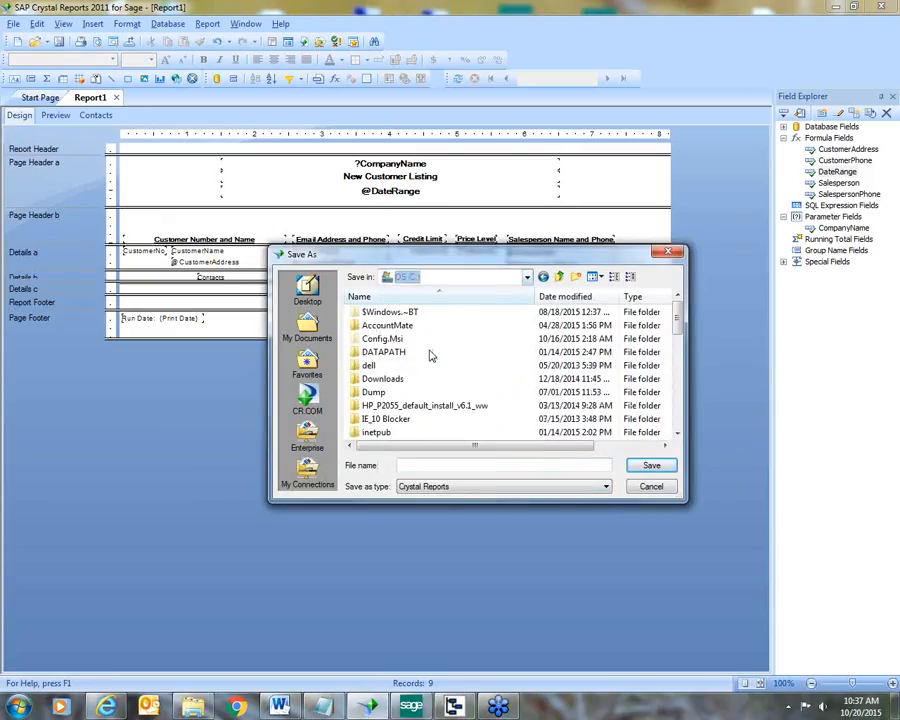
scroll(672, 428, down, 7)
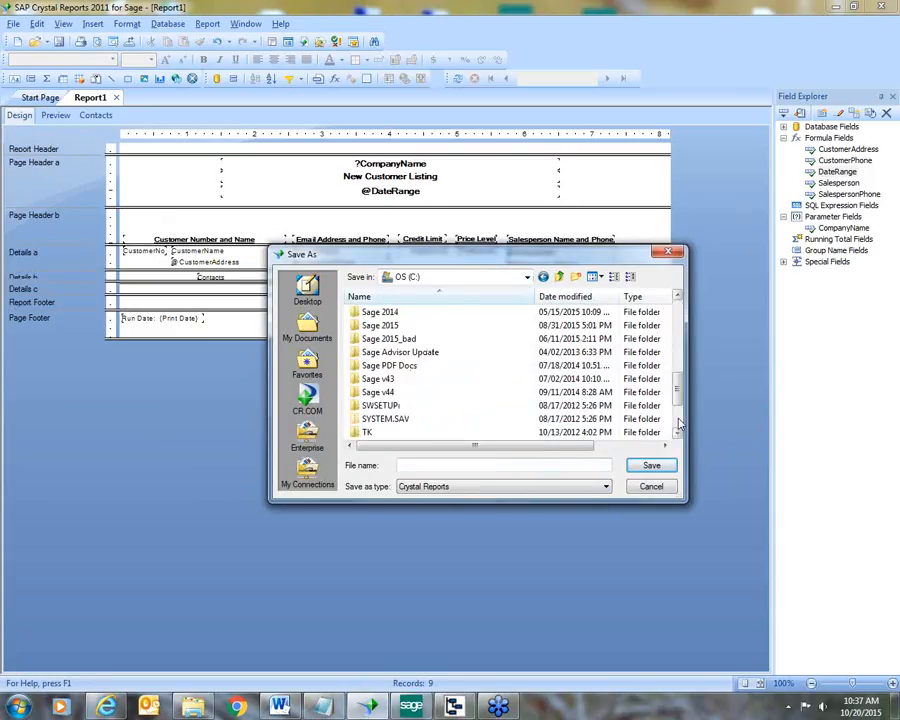
double_click(395, 326)
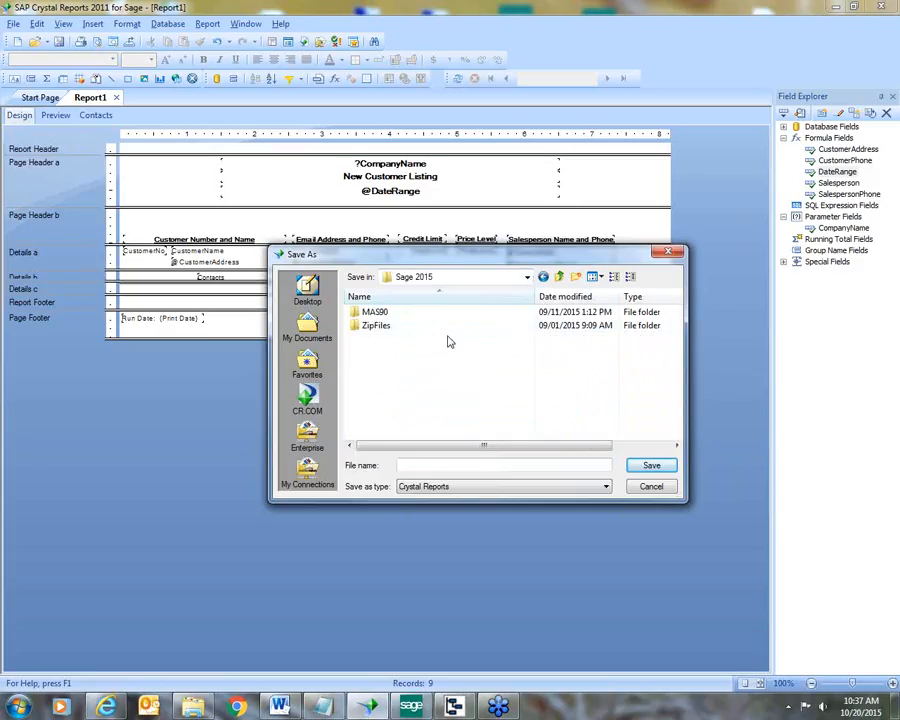
double_click(392, 311)
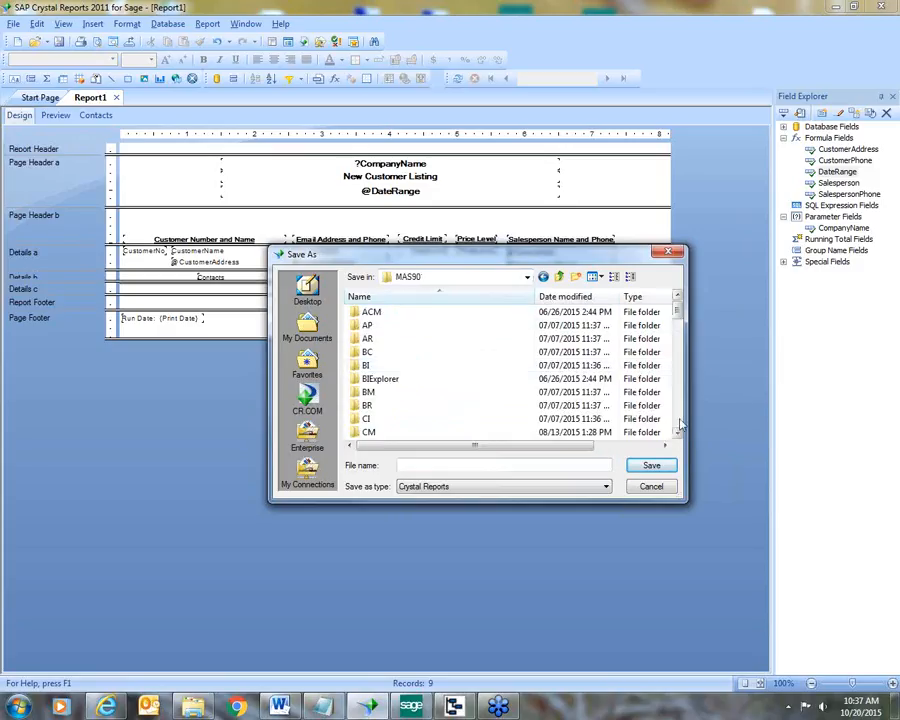
scroll(680, 425, down, 10)
scroll(680, 425, down, 3)
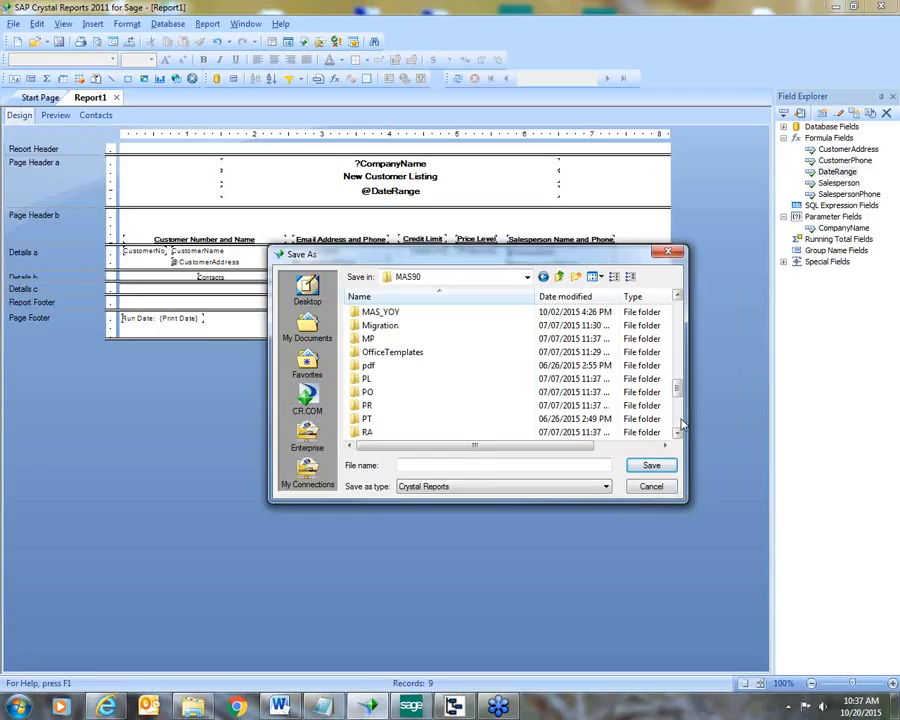
scroll(680, 425, down, 3)
double_click(390, 312)
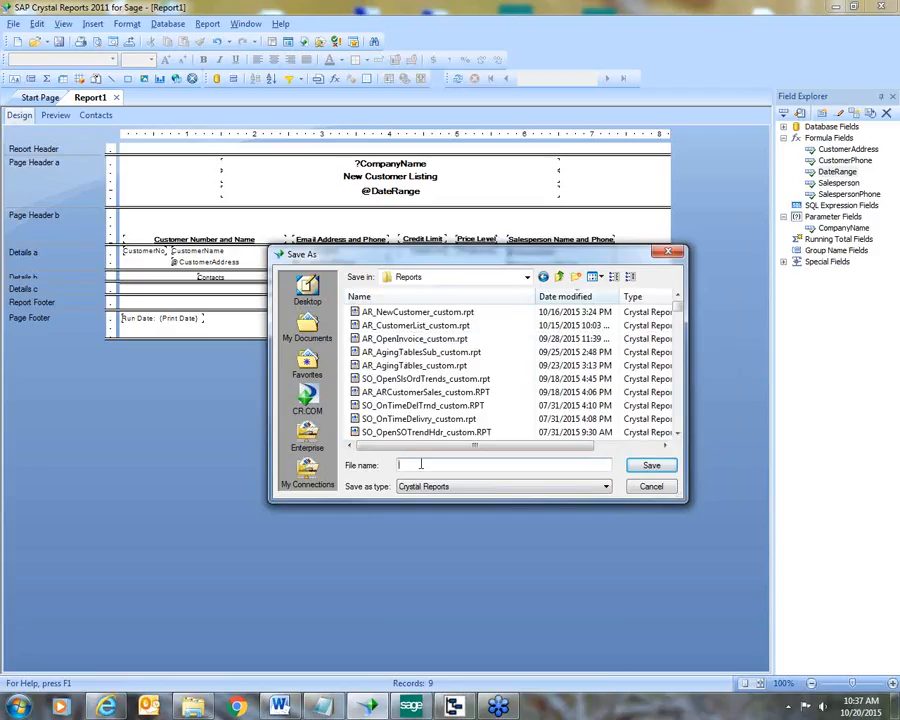
- Name the report file AR_NewCustomerList_custom and save it as a Crystal Reports file
text(AR)
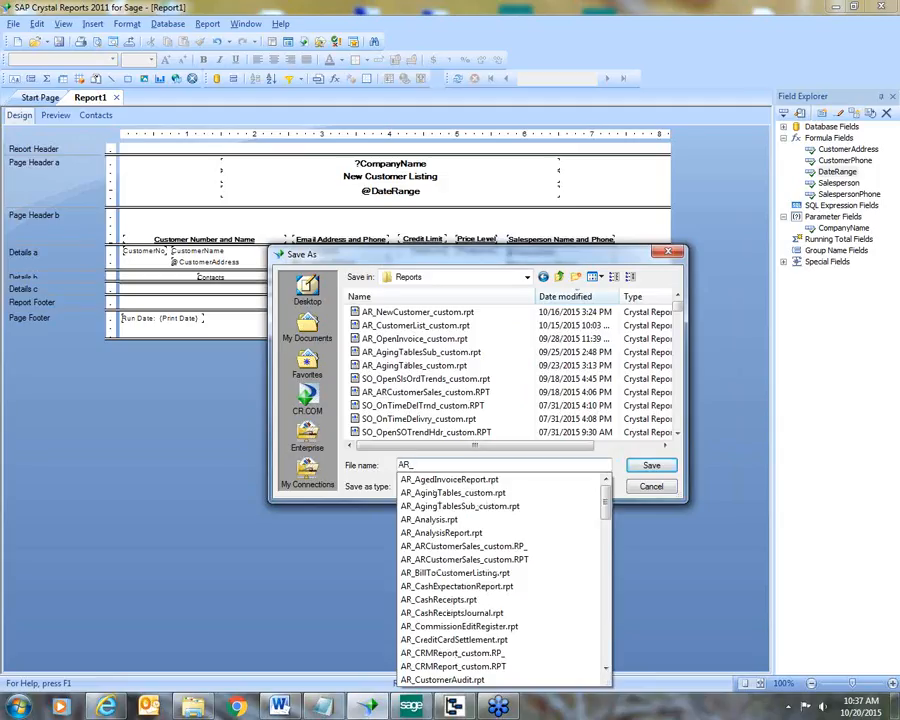
text(_NewCustomer)
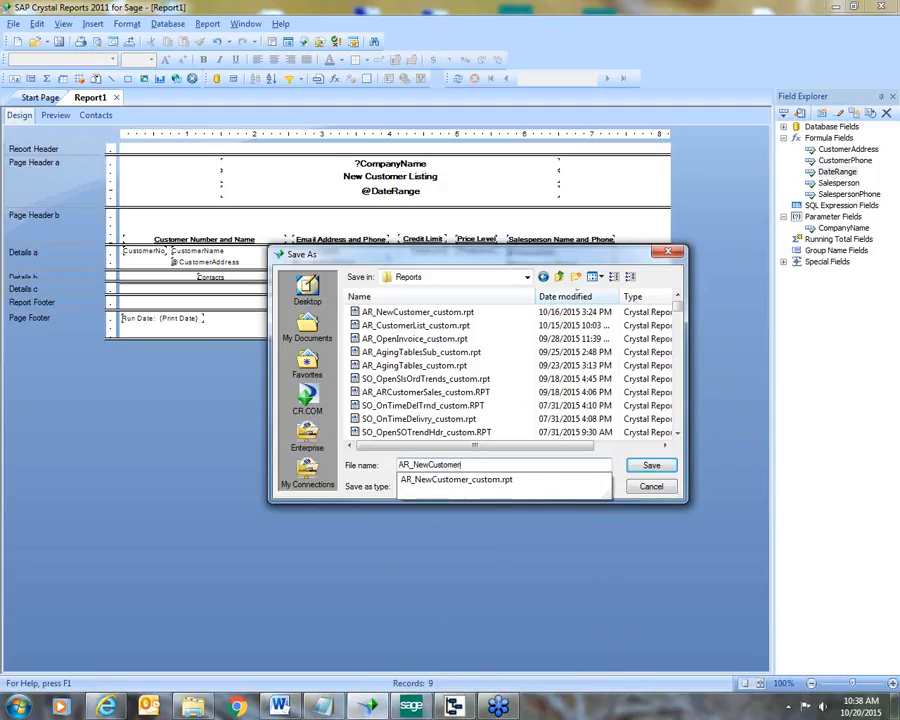
text(List_custom)
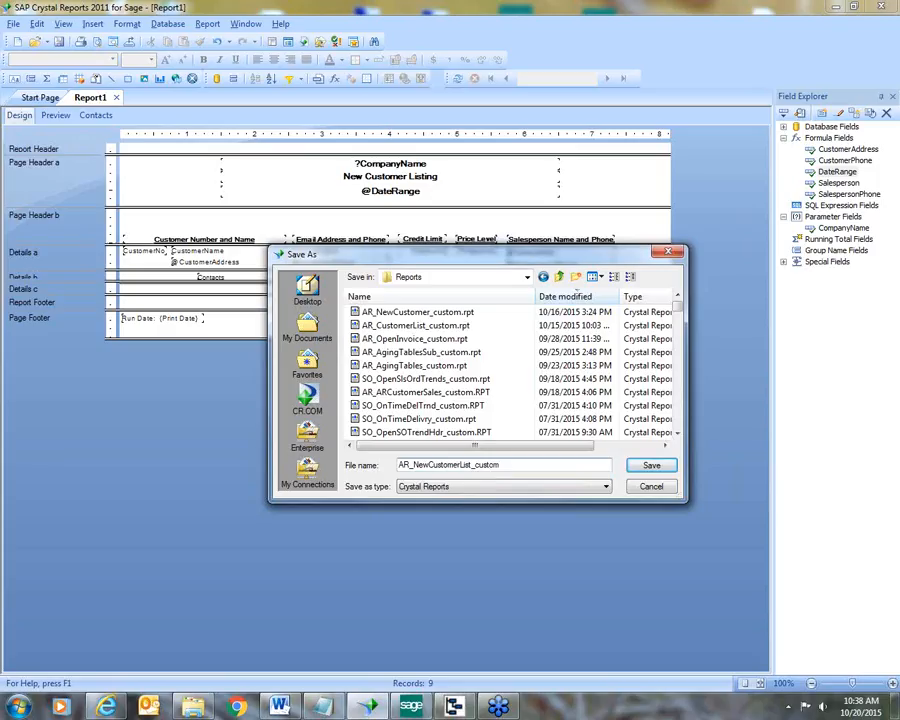
click(640, 468)
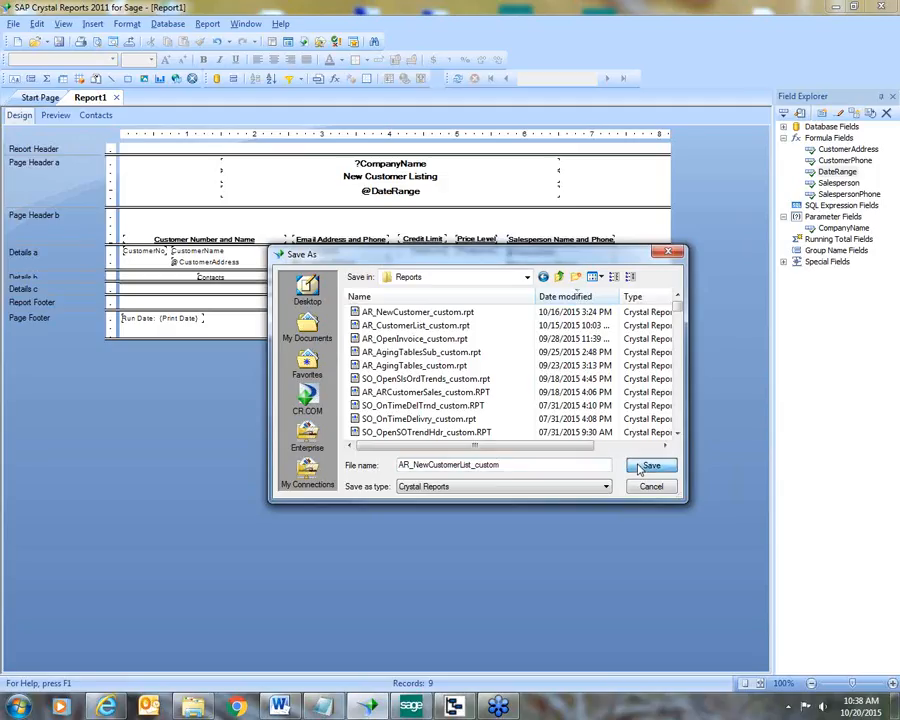
click(640, 468)
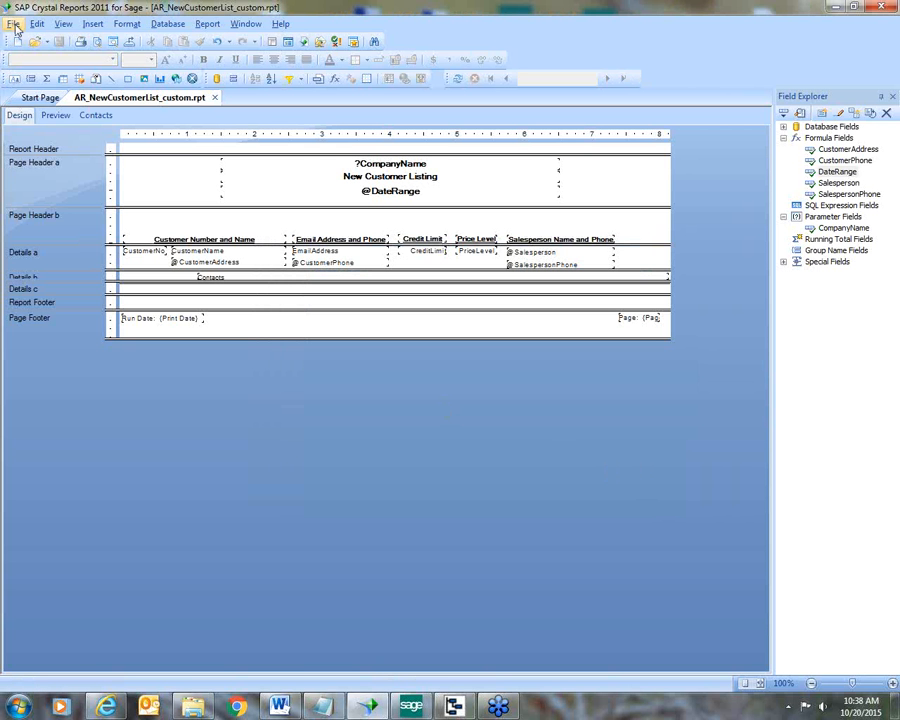
- Switch to the KnowledgeSync Navigator and create a report definition named "New Customer Listing" under Sage 100 ERP A/R
click(835, 7)
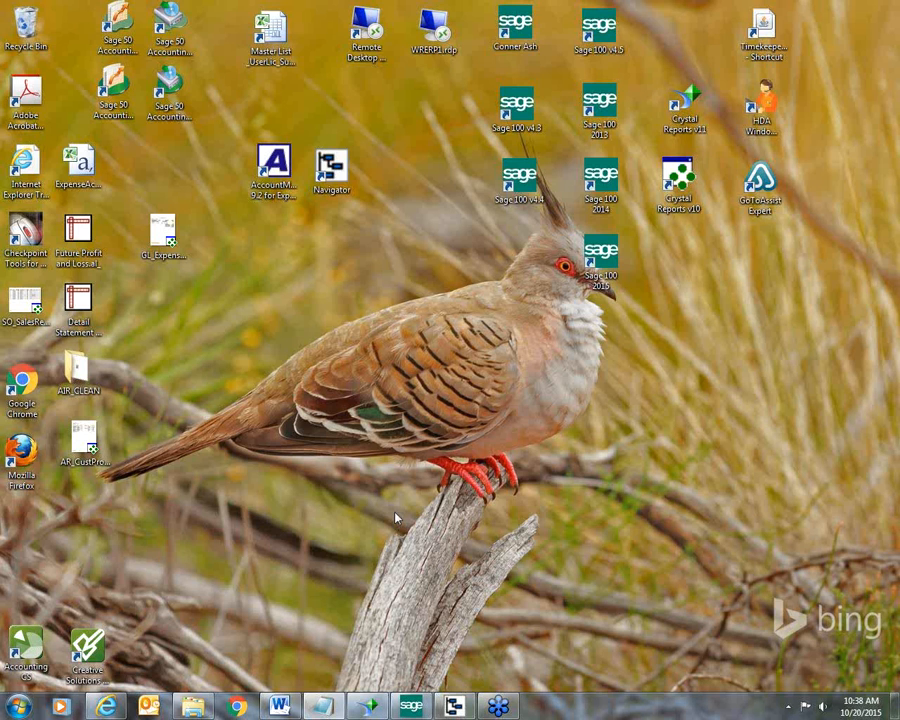
click(455, 706)
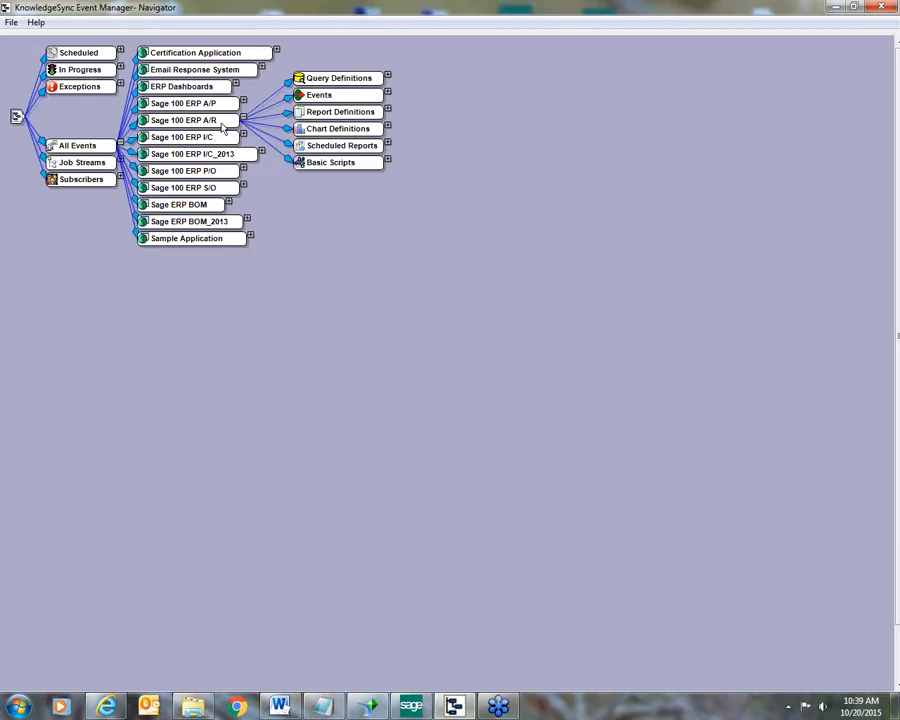
right_click(327, 116)
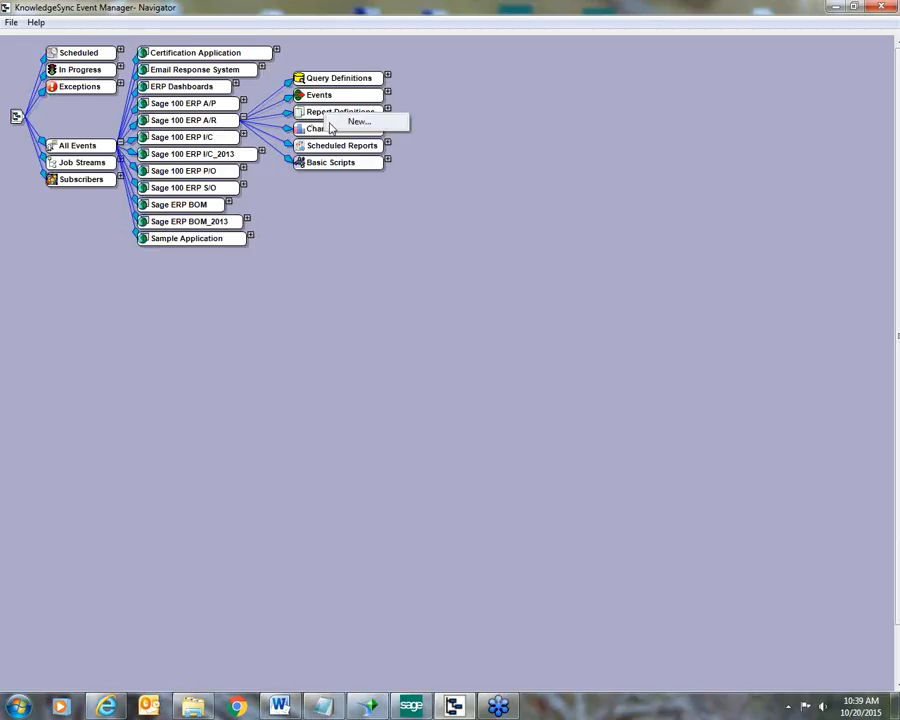
click(330, 122)
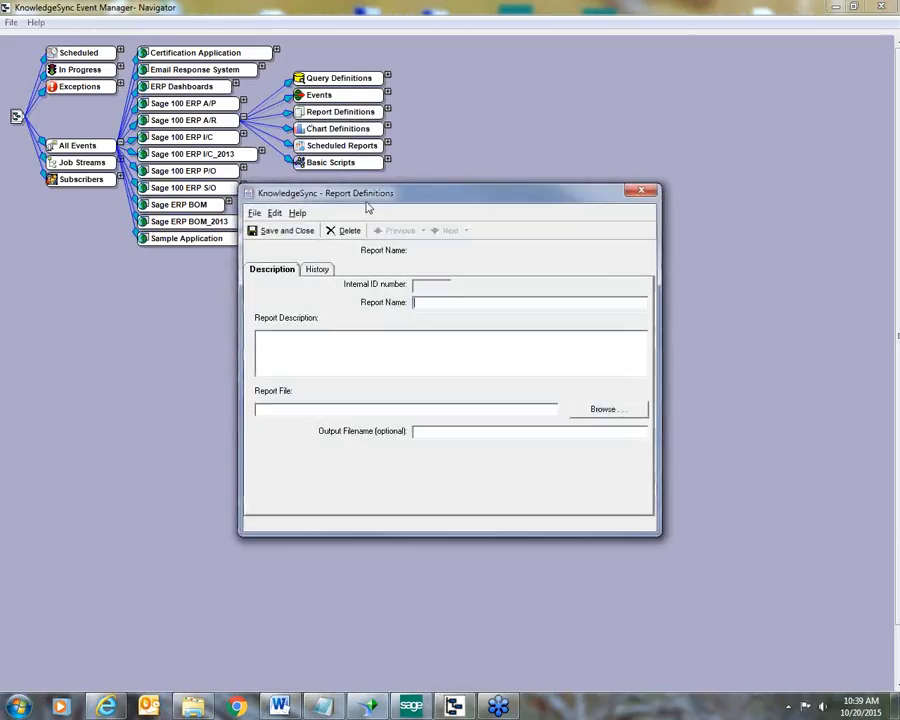
click(432, 303)
text(Ne)
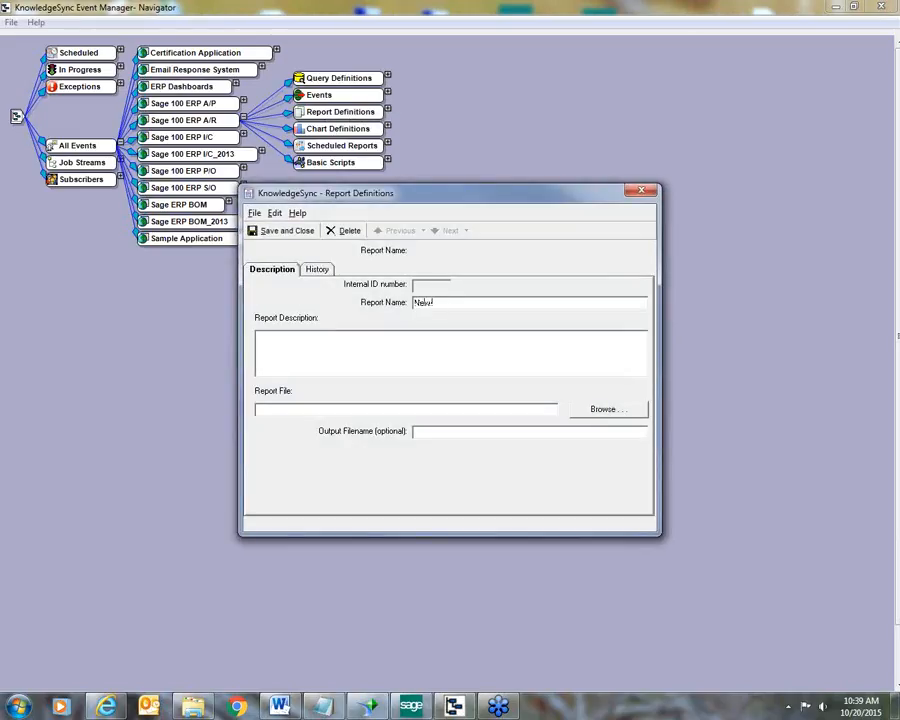
text(w Customer Listing)
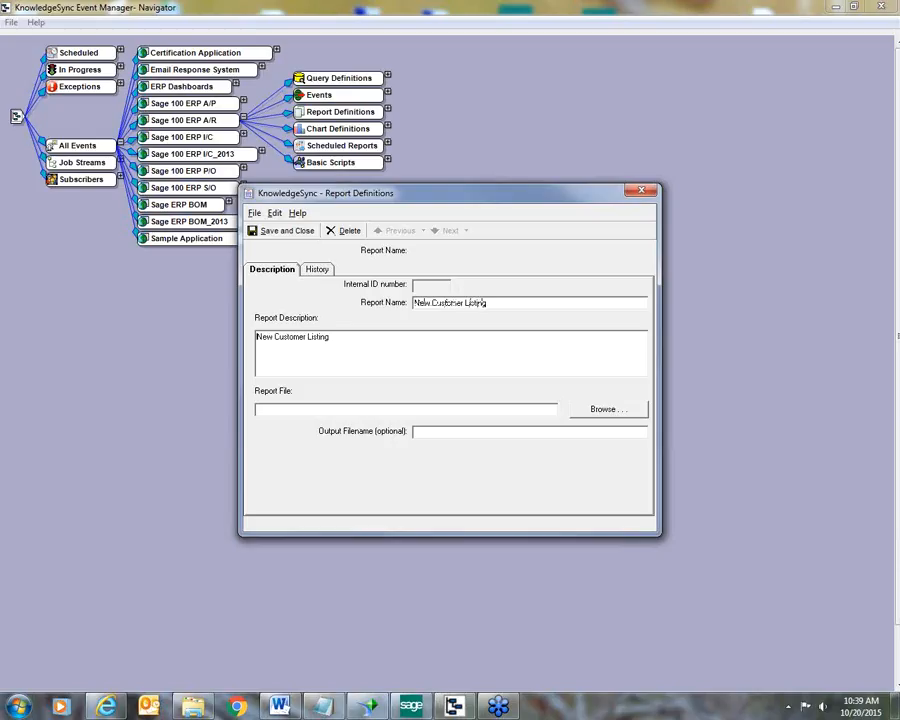
- Assign AR_NewCustomerList_custom.rpt from the Reports folder as the definition's report file, and save and close the definition
click(604, 410)
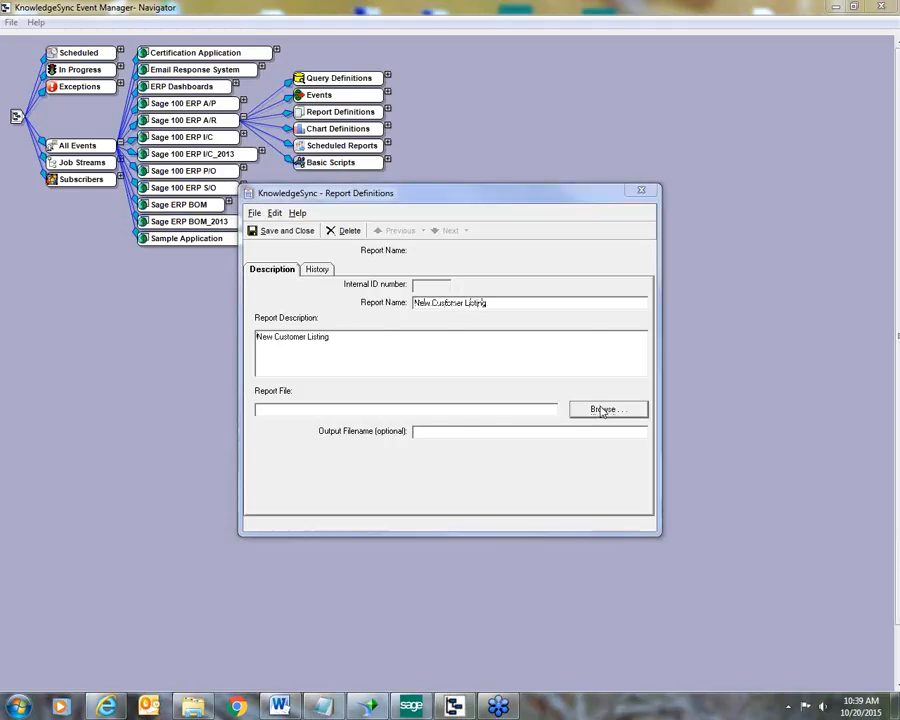
click(460, 283)
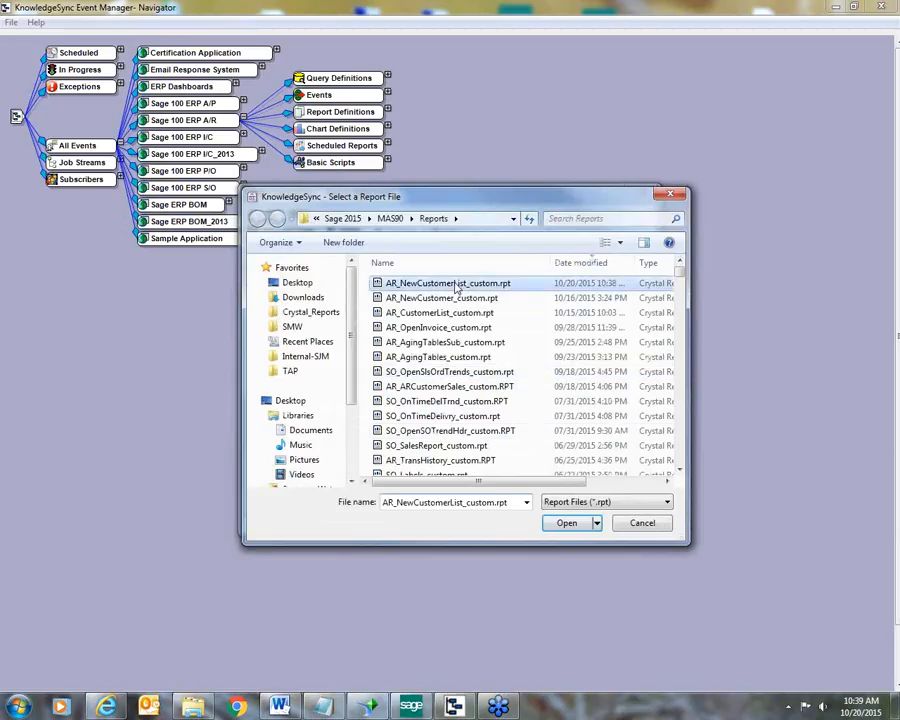
click(566, 523)
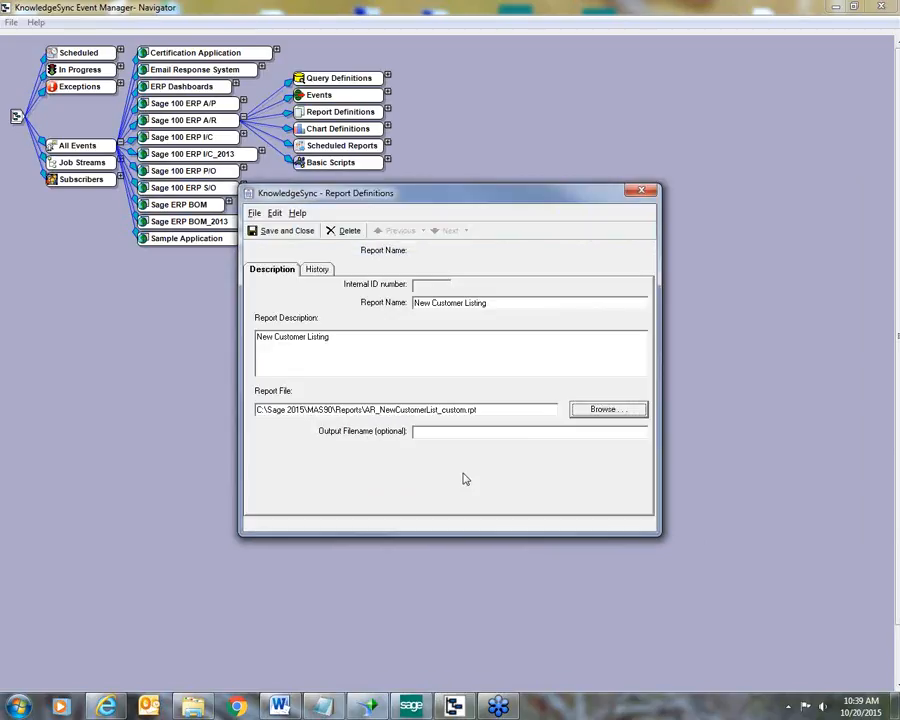
click(293, 232)
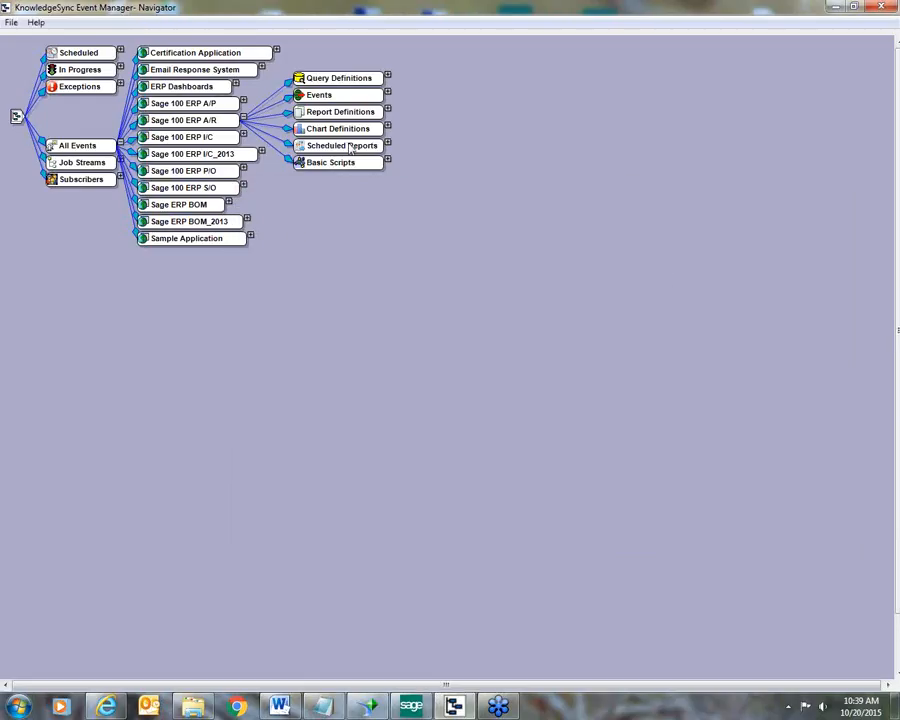
- Create an active Sage 100 ERP A/R scheduled report described as "New Customer Listing", with priority 5 and only the last checked record kept in Monitor
right_click(350, 147)
click(376, 152)
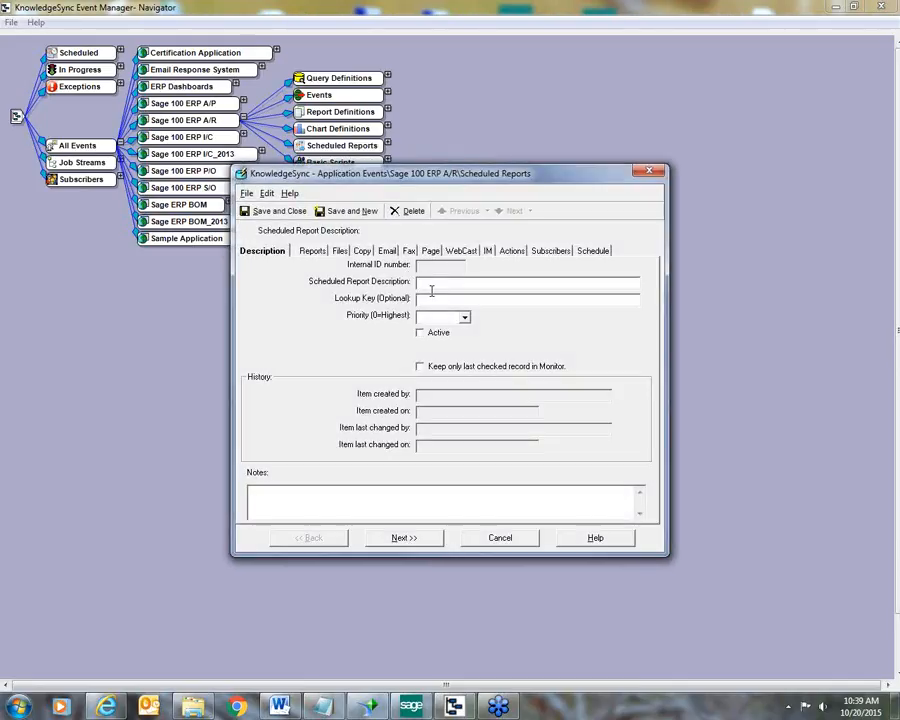
text(New Customer Listing)
click(464, 317)
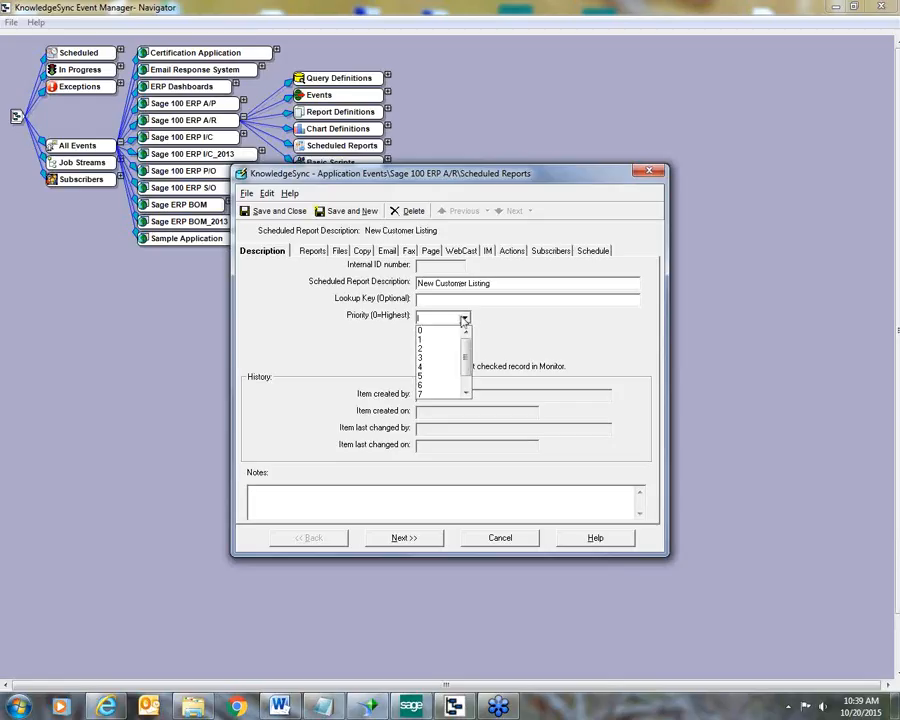
click(447, 378)
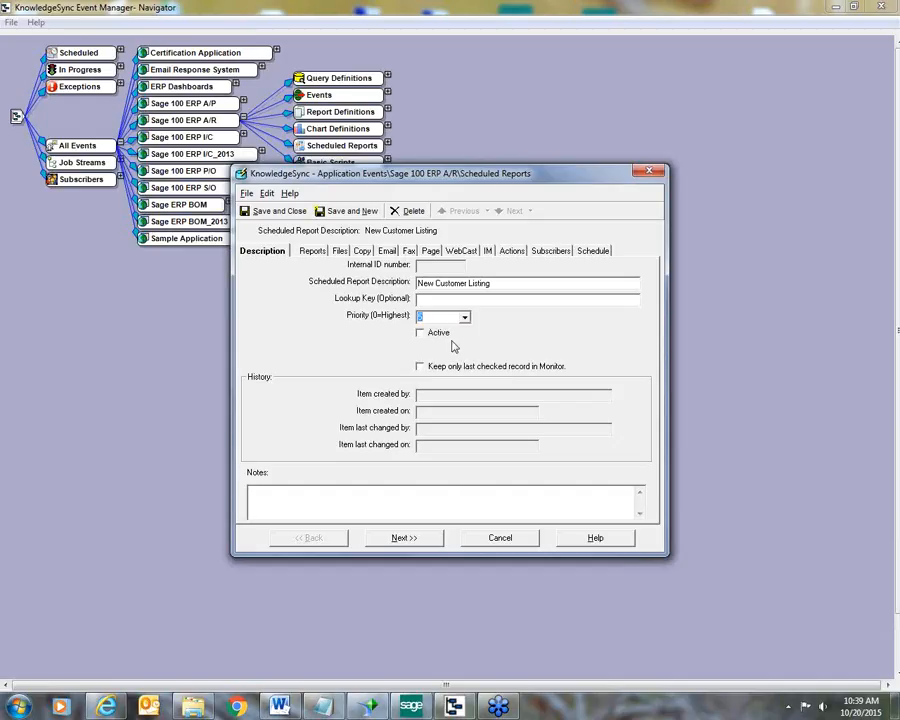
click(421, 335)
click(464, 366)
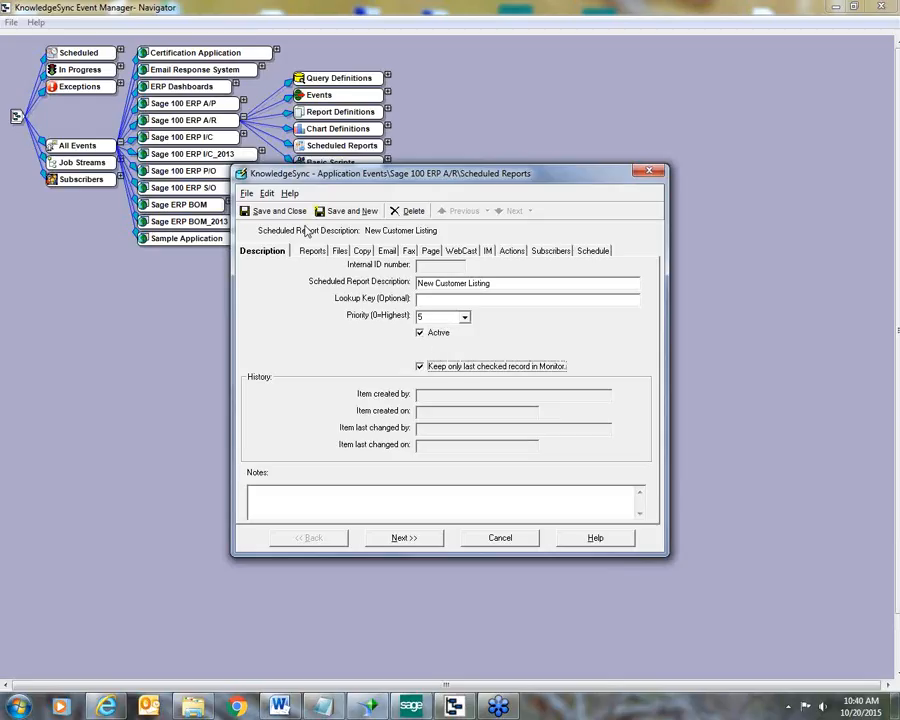
- Add the New Customer Listing report to the scheduled report's content and set its output type to PDF
click(311, 251)
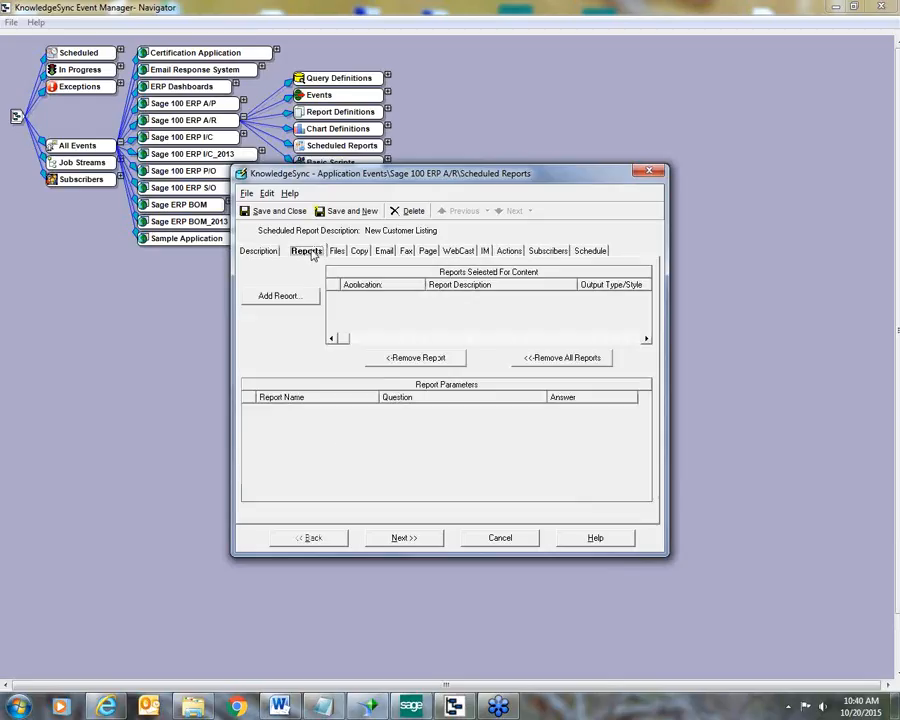
click(297, 303)
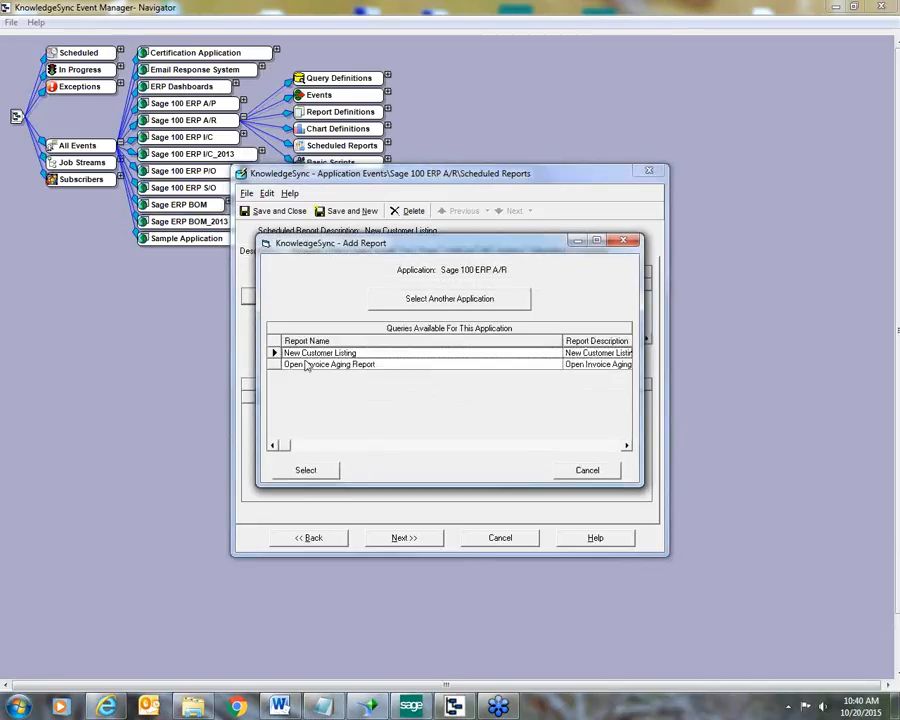
click(272, 353)
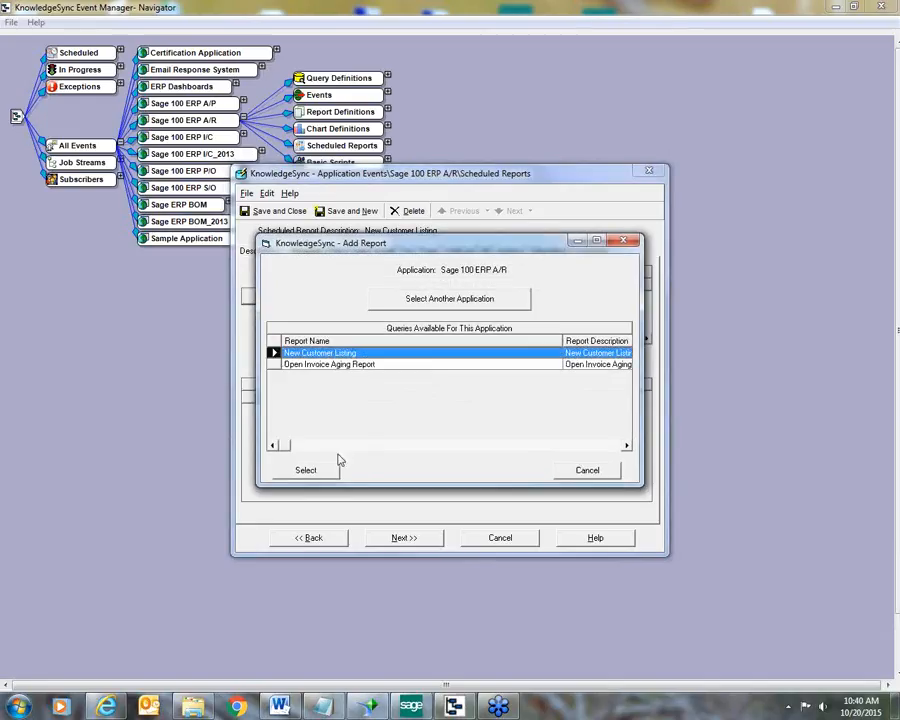
click(314, 475)
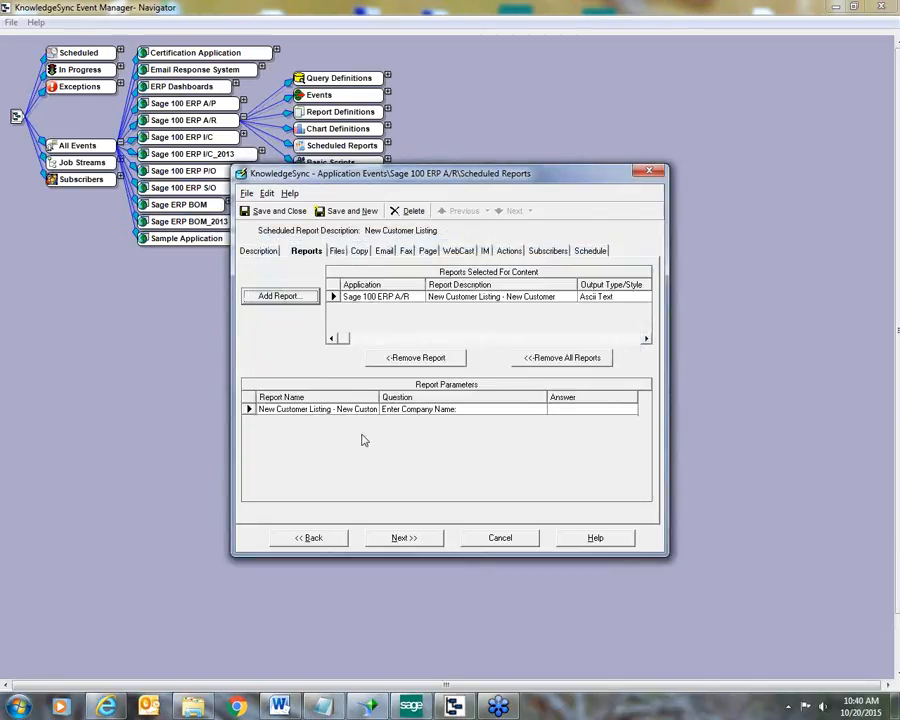
click(642, 296)
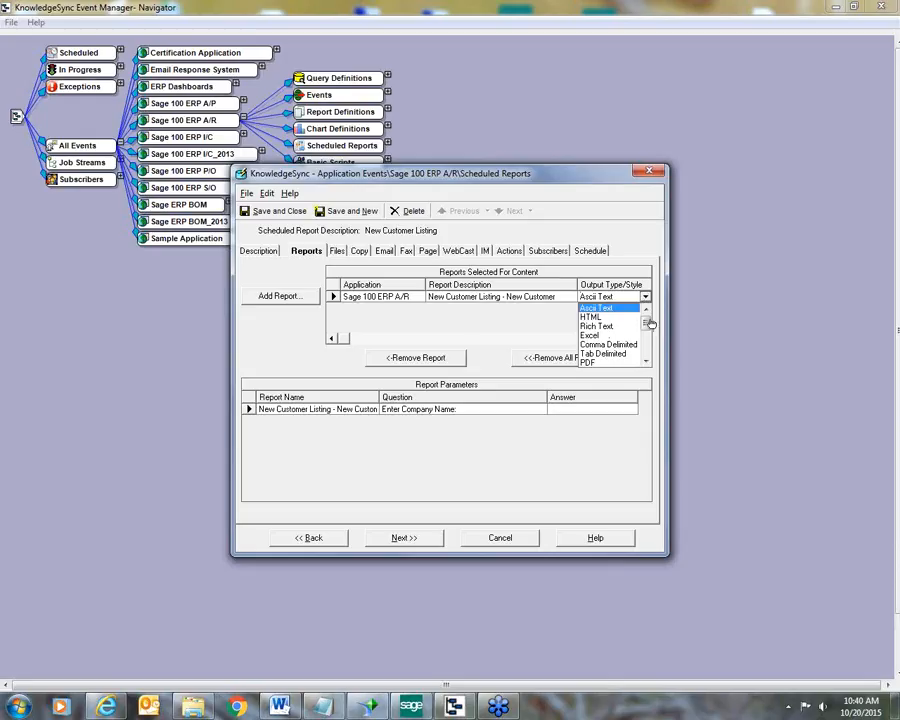
mouse_move(646, 321)
mouse_down()
mouse_move(650, 350)
mouse_move(644, 330)
mouse_up()
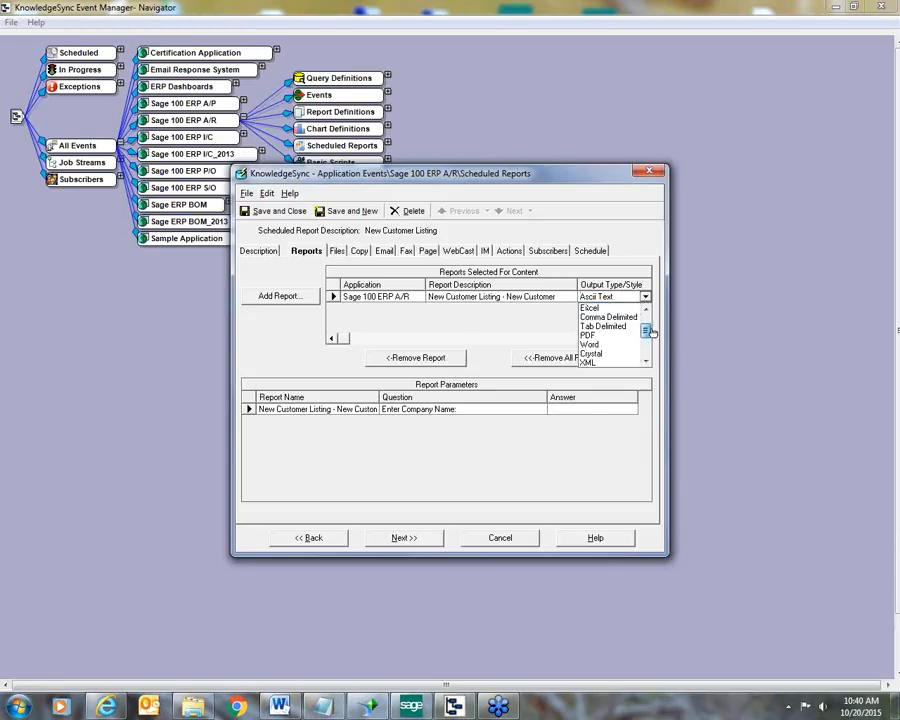
click(608, 338)
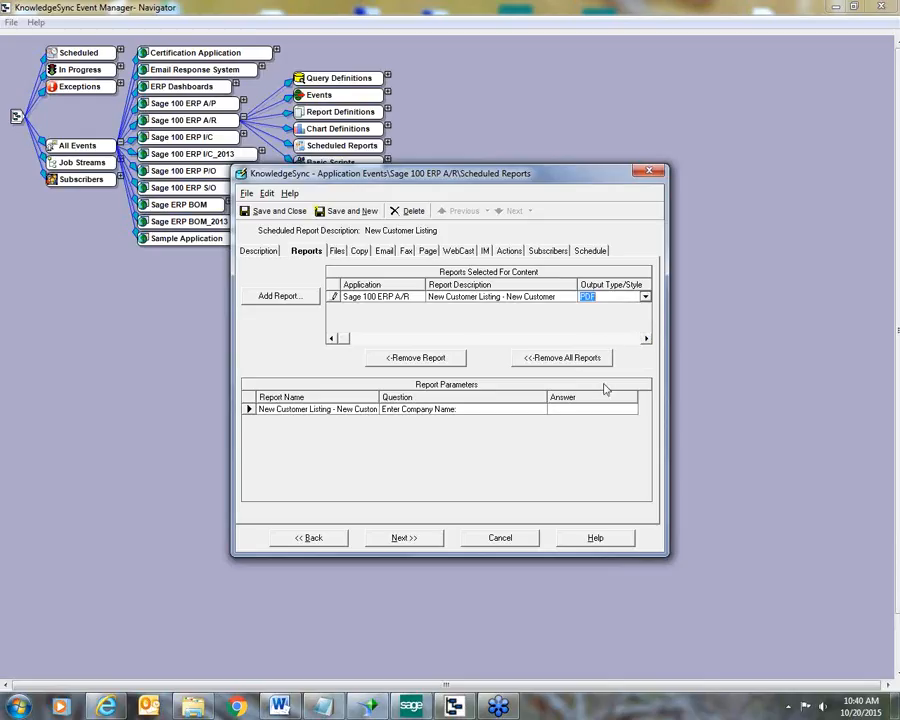
- Answer the report's company name parameter with "Why O Why"
click(567, 409)
text(W)
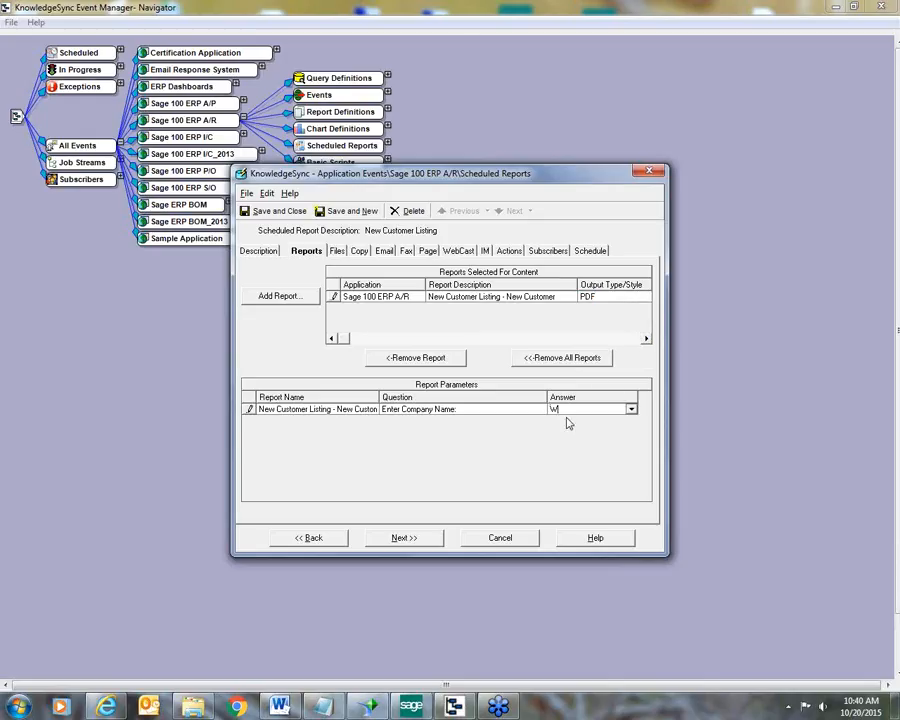
text(hy O Why)
- Include both files and reports on the scheduled report's copy operations
click(336, 253)
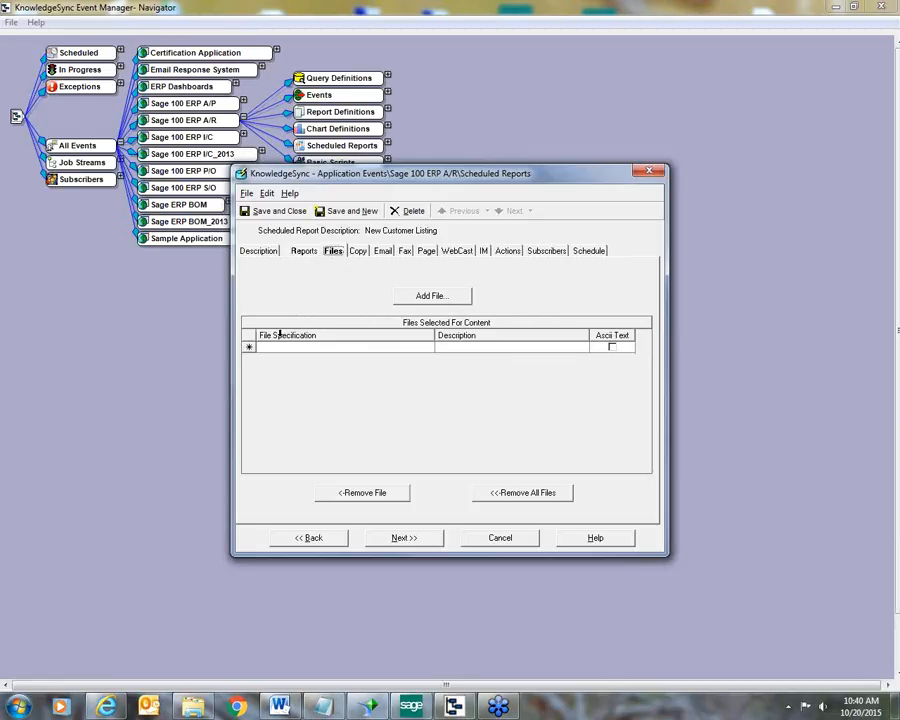
click(358, 253)
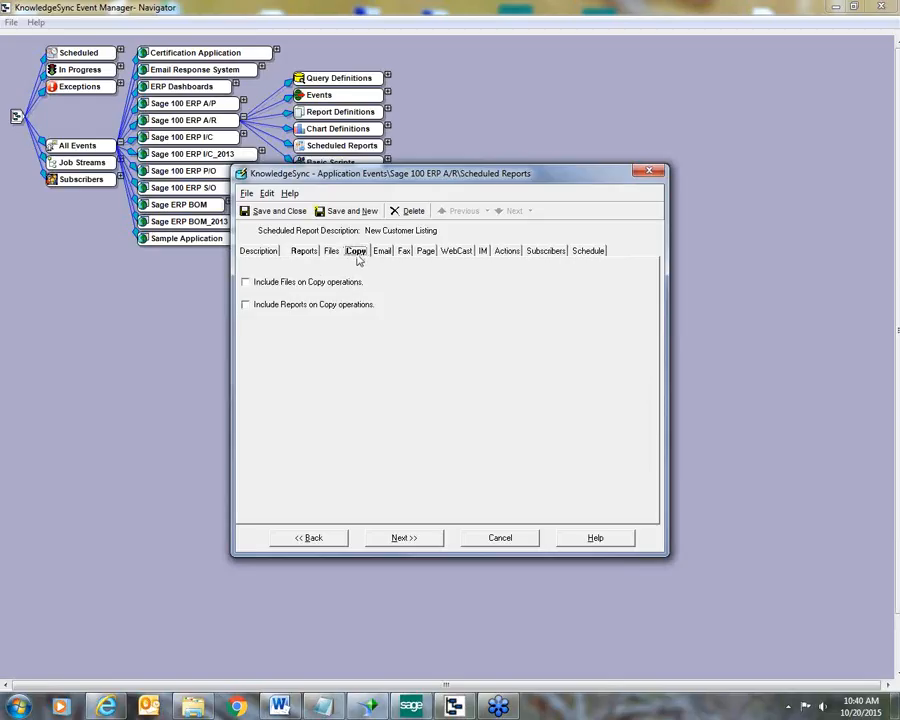
click(246, 284)
click(246, 306)
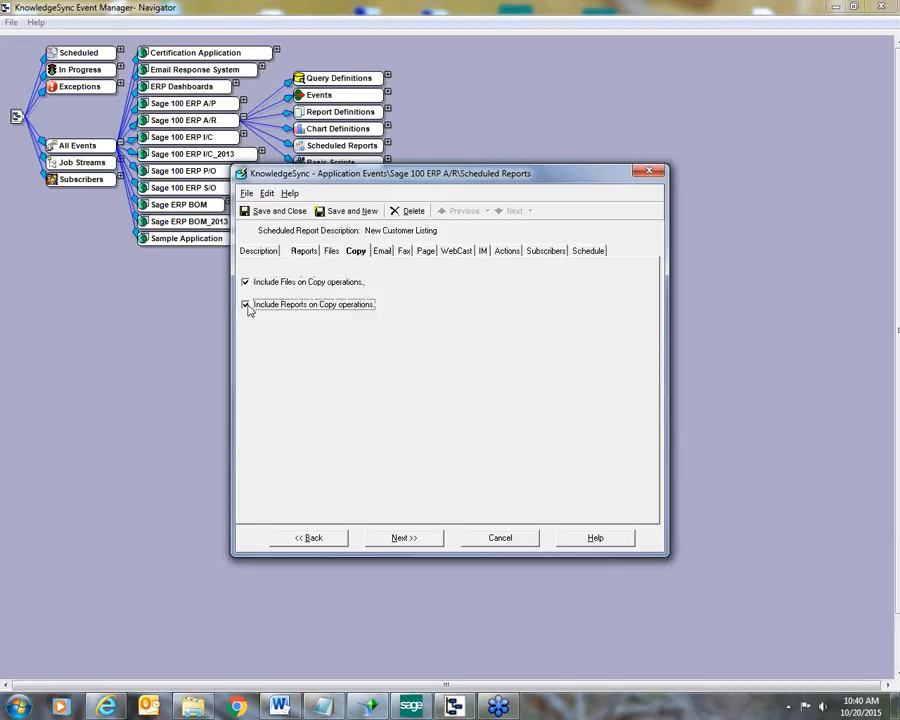
- Set the email subject to "New Customer Listing" and the message to "Attached is the New Customer Listing. Please review and forward any corrections to Accounting."
click(383, 253)
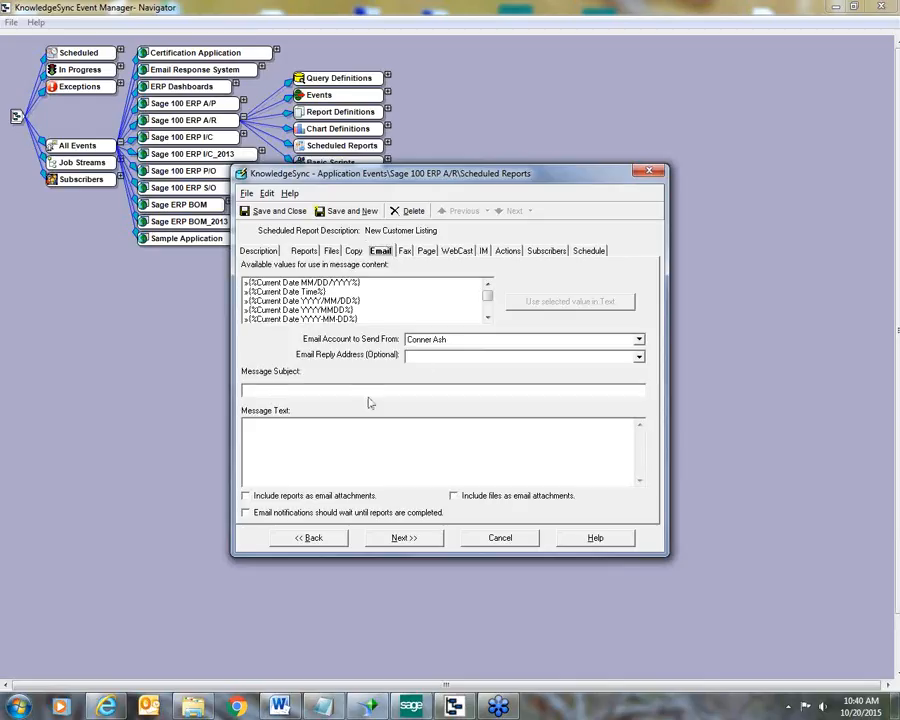
click(268, 393)
text(%ew Custom)
text(er Listing)
key(Tab)
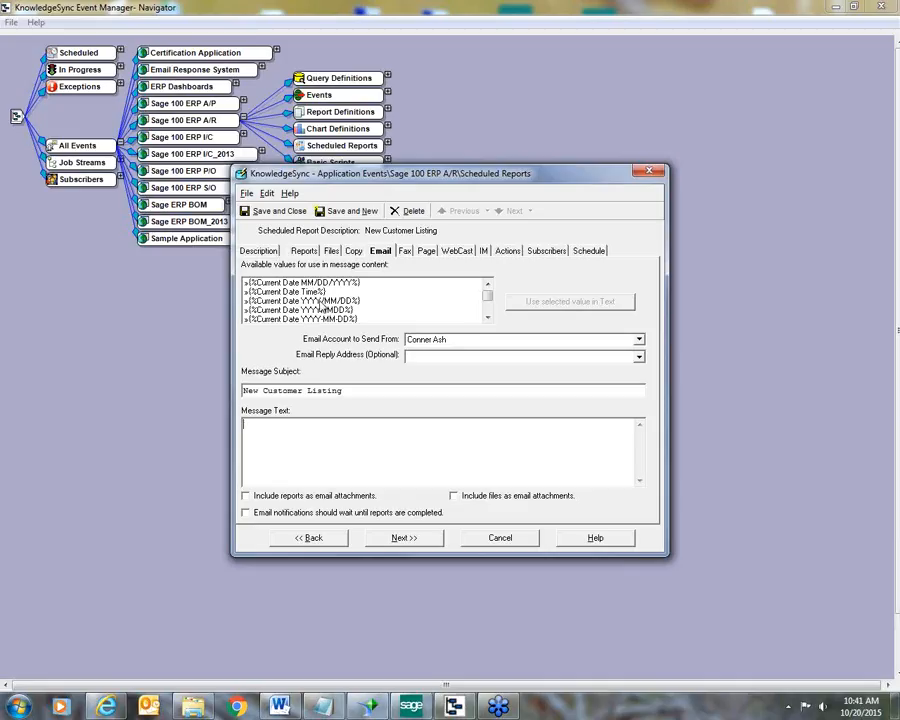
text(Attached is the New Customer Lis)
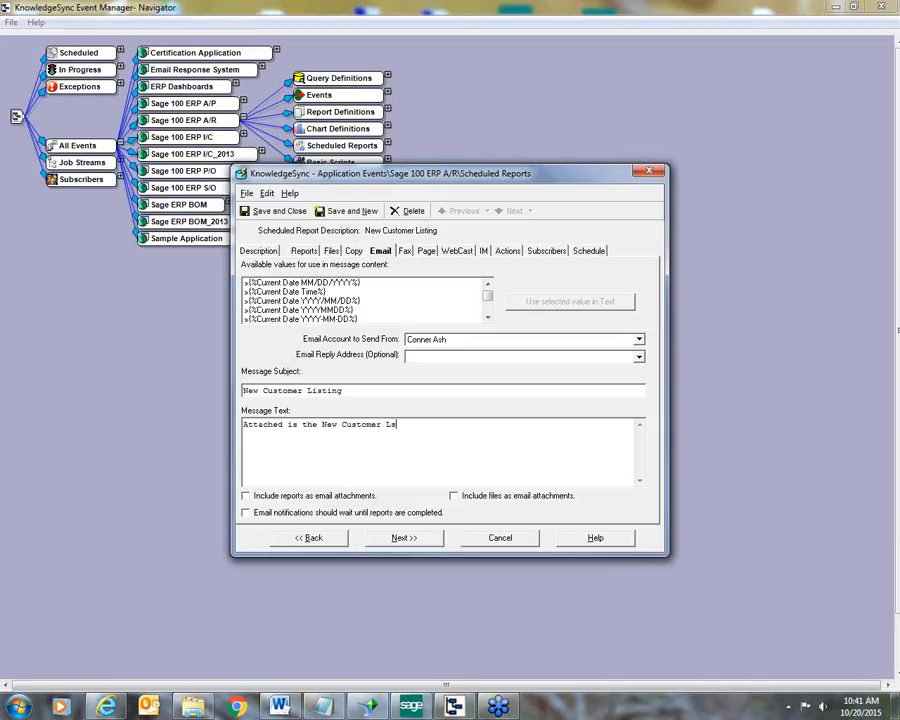
text(ting. Please review and for)
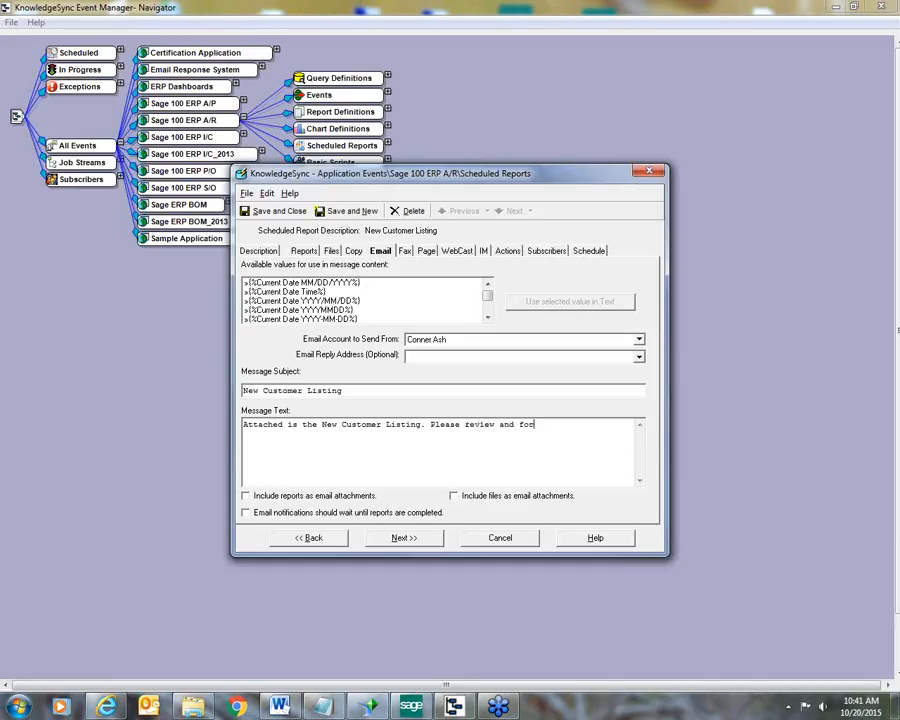
text(ward any corrections to Accoun)
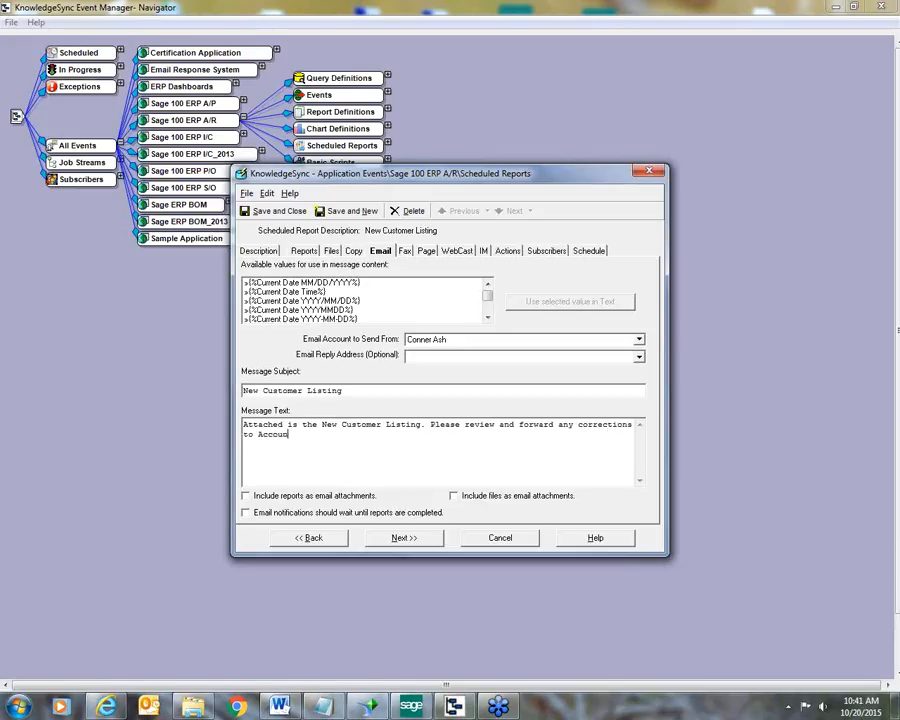
text(ting.)
- Include reports and files as email attachments and make email notifications wait until reports are completed
click(246, 496)
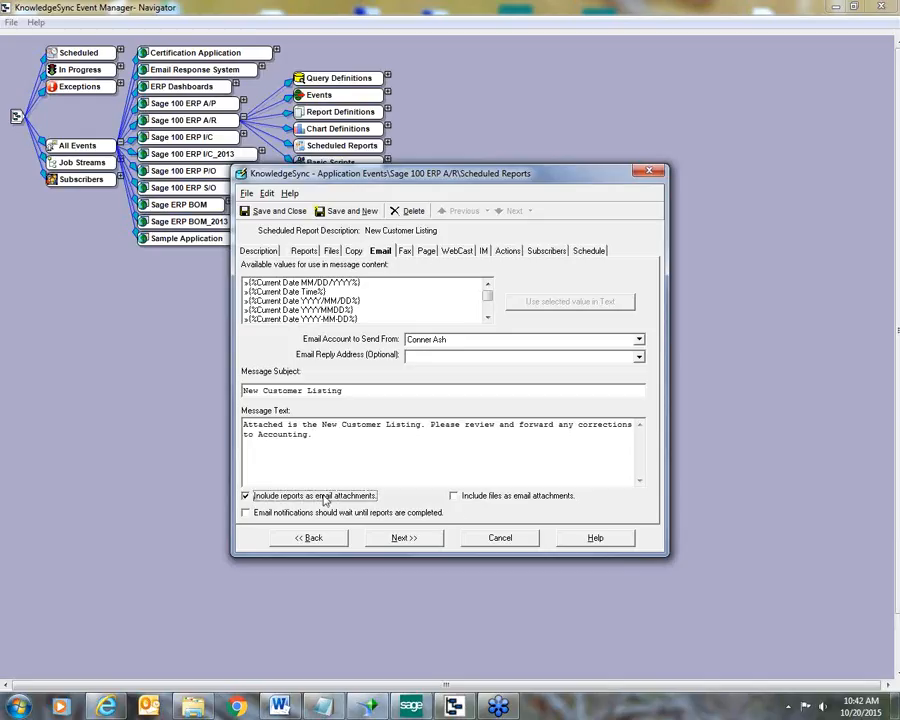
click(453, 496)
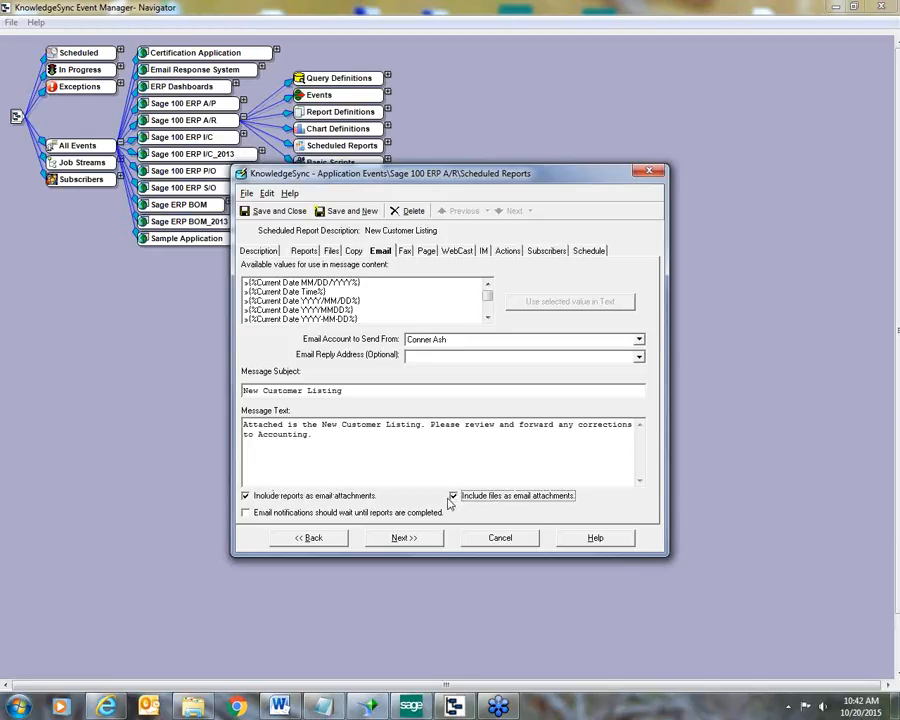
click(248, 513)
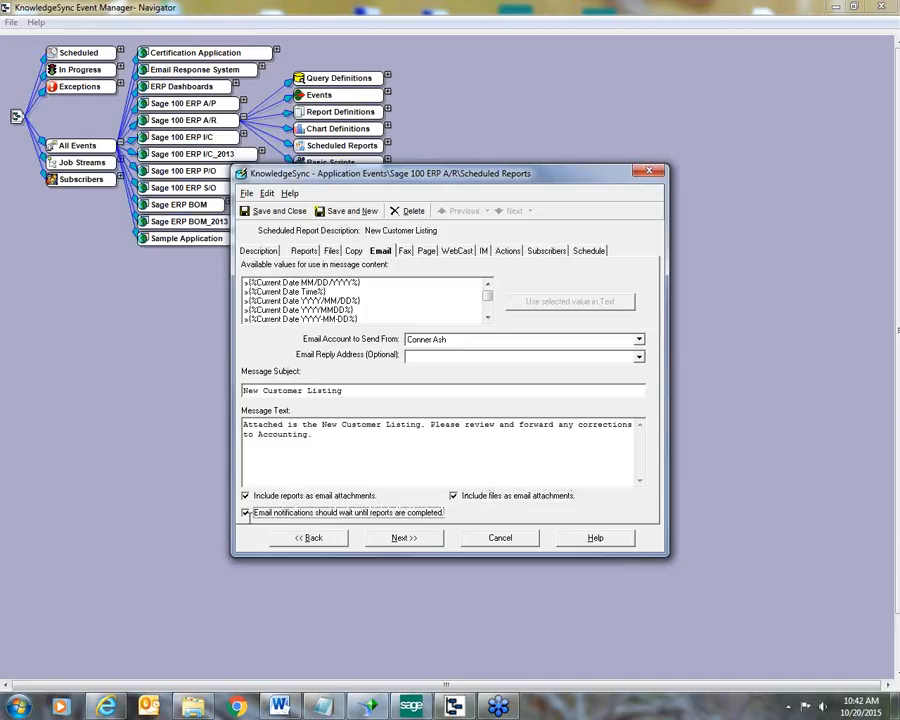
- Add the senior consultant from the Sales Team group as a subscriber of the scheduled report
click(545, 251)
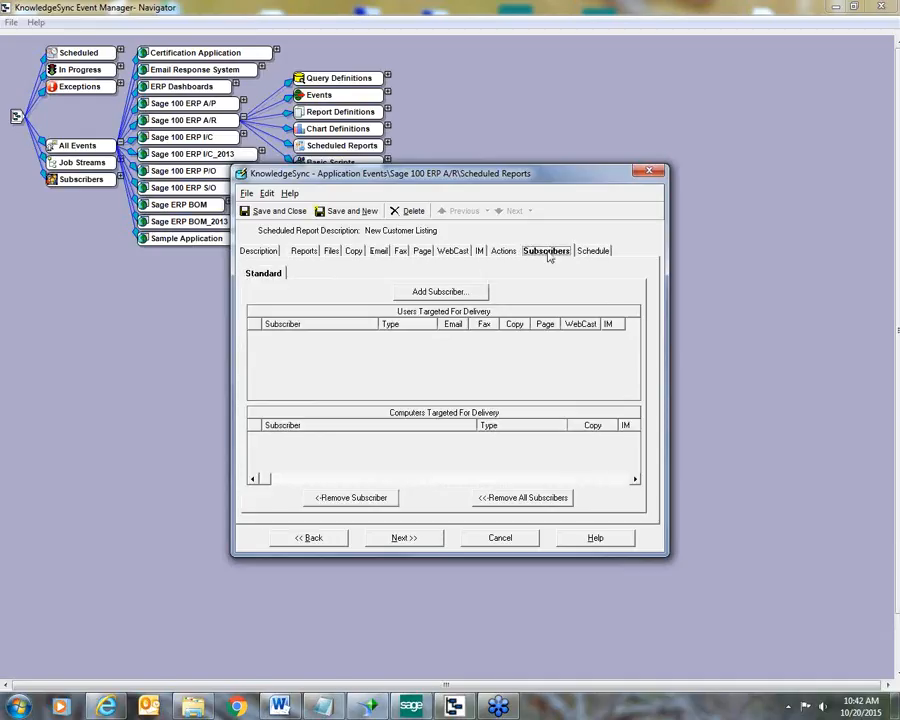
click(448, 292)
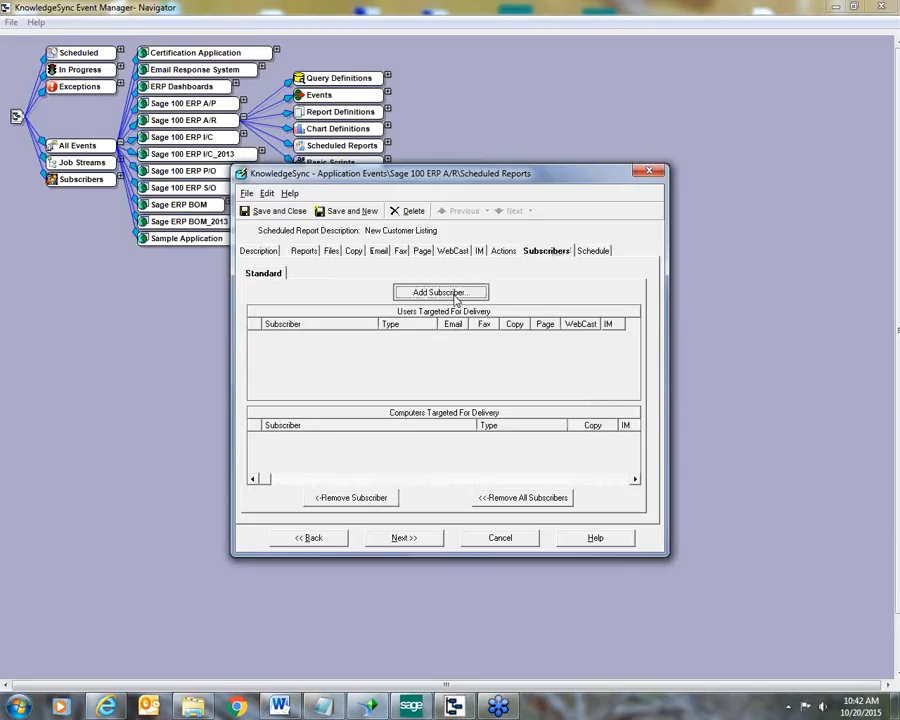
click(320, 447)
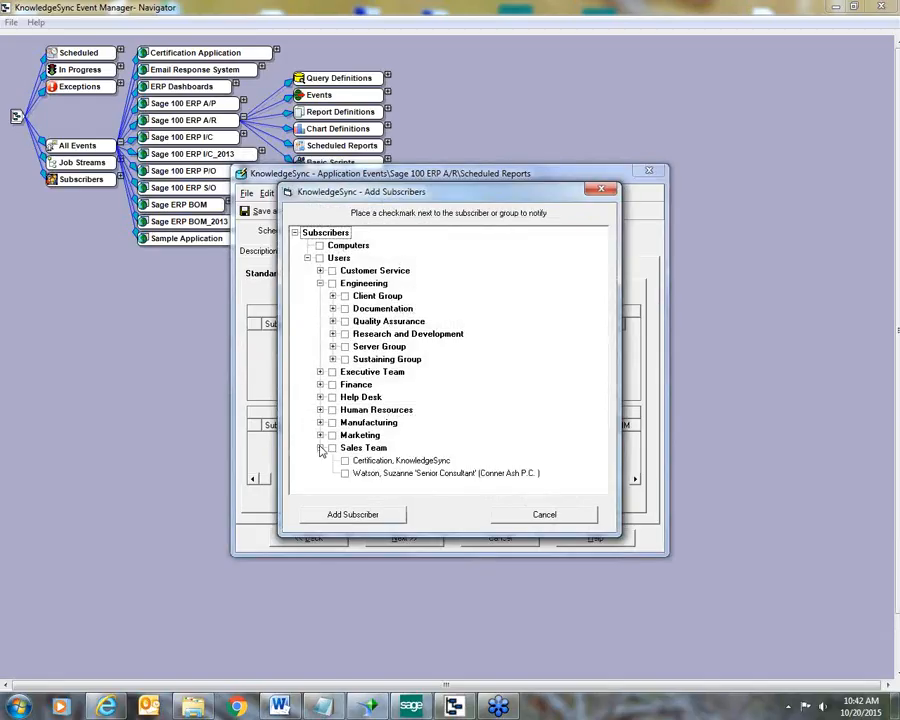
click(346, 473)
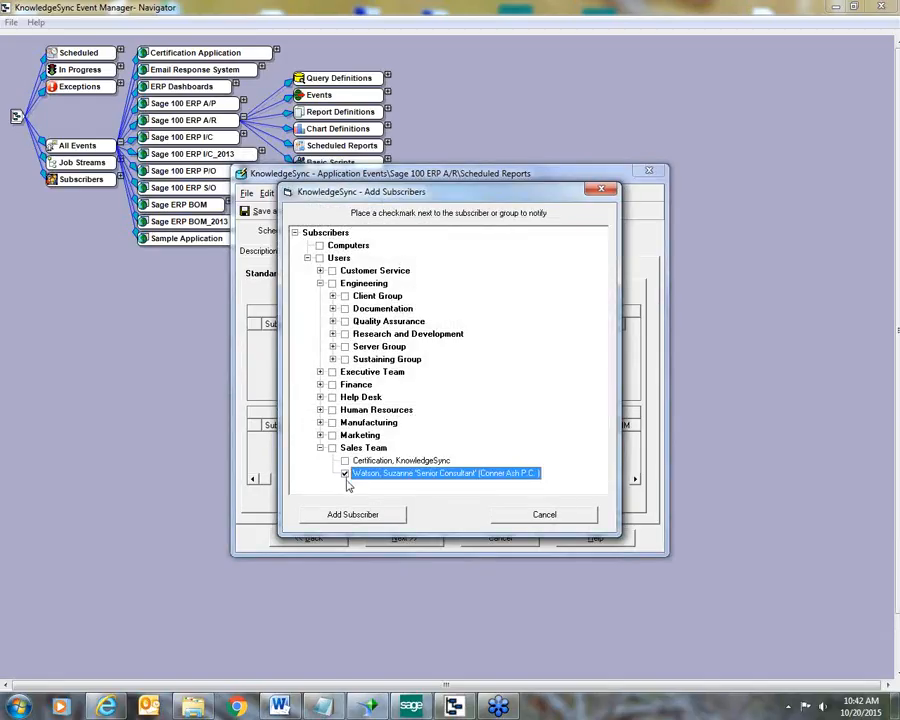
click(334, 516)
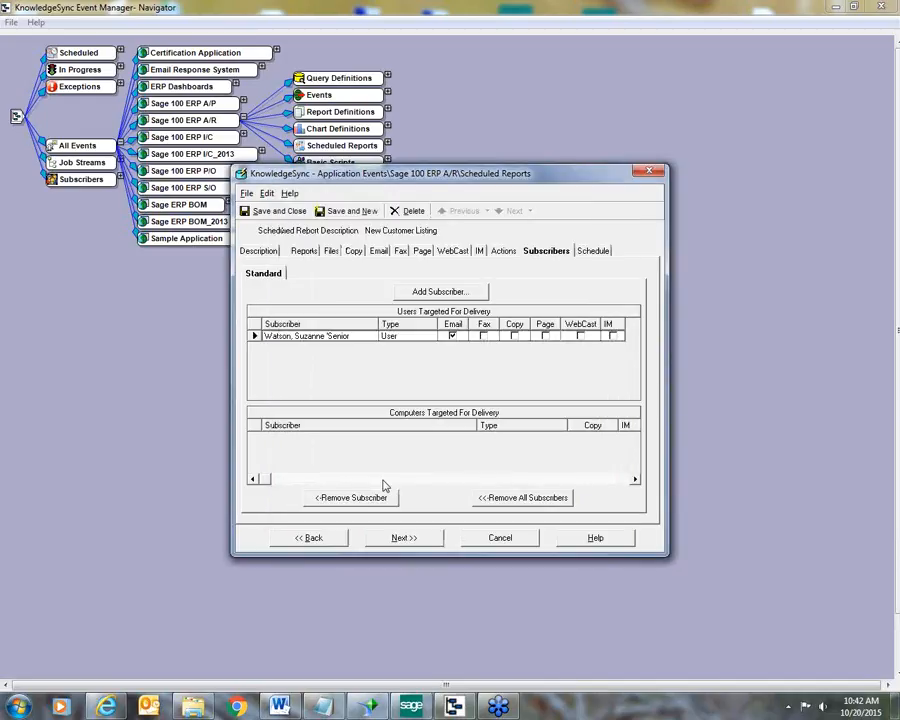
- Assign the "Every Monday at 6:00 AM" schedule to the New Customer Listing scheduled report, then save and close it
click(596, 251)
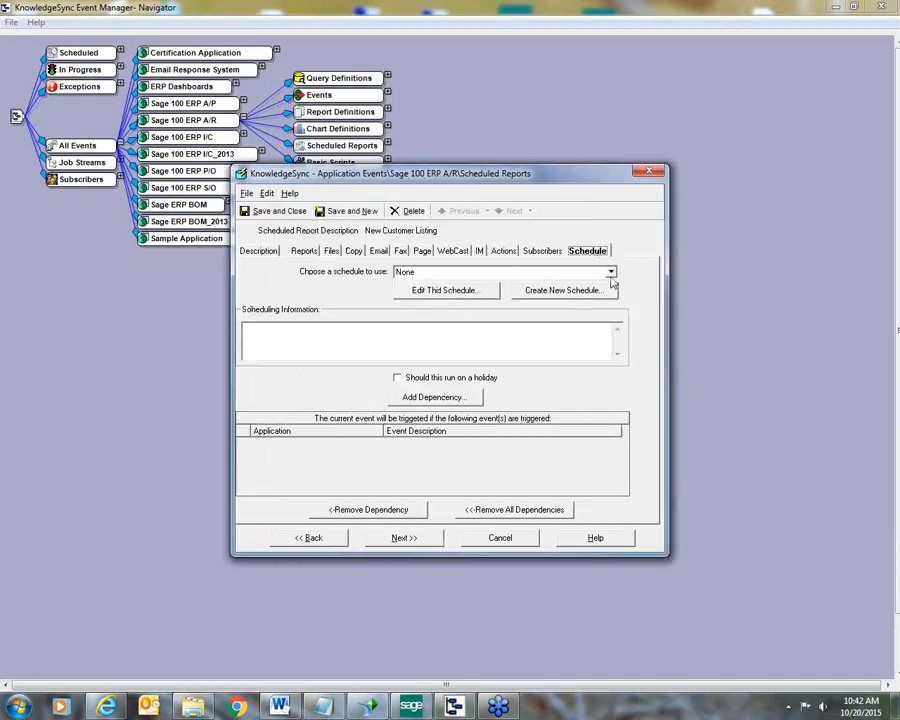
click(612, 274)
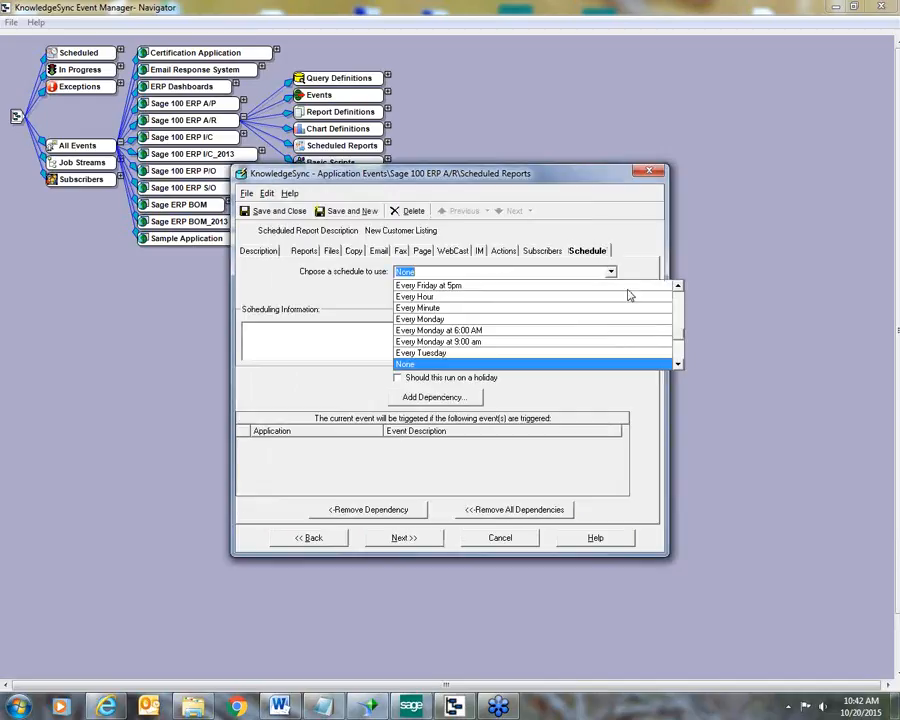
click(687, 340)
click(611, 272)
drag(680, 332, 678, 355)
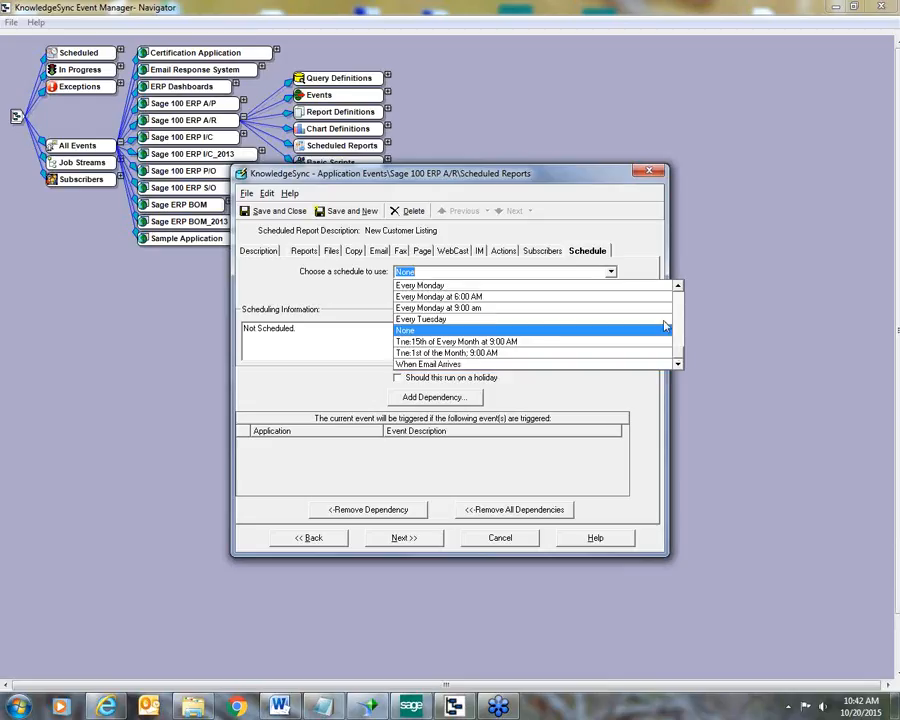
click(500, 297)
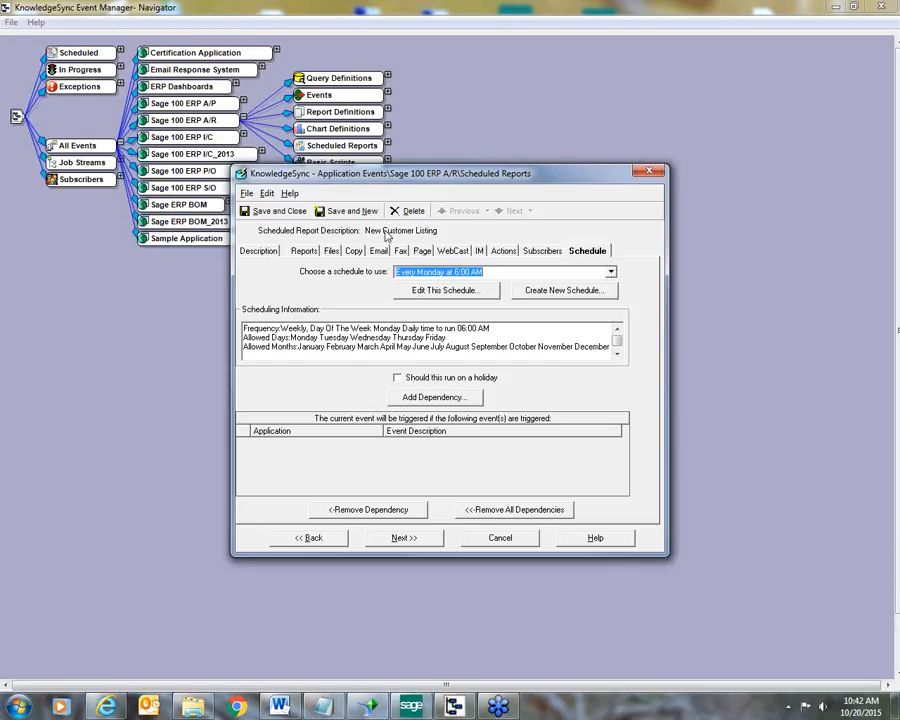
click(275, 214)
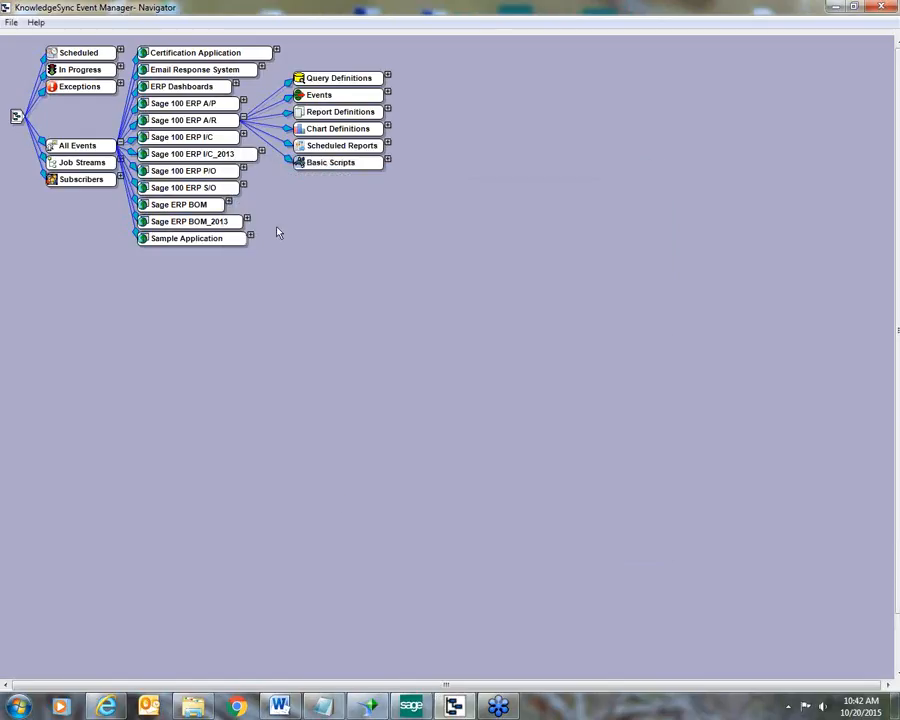
- Start Outlook, and schedule the New Customer Listing from the Sage 100 ERP A/R scheduled reports to run immediately
click(148, 707)
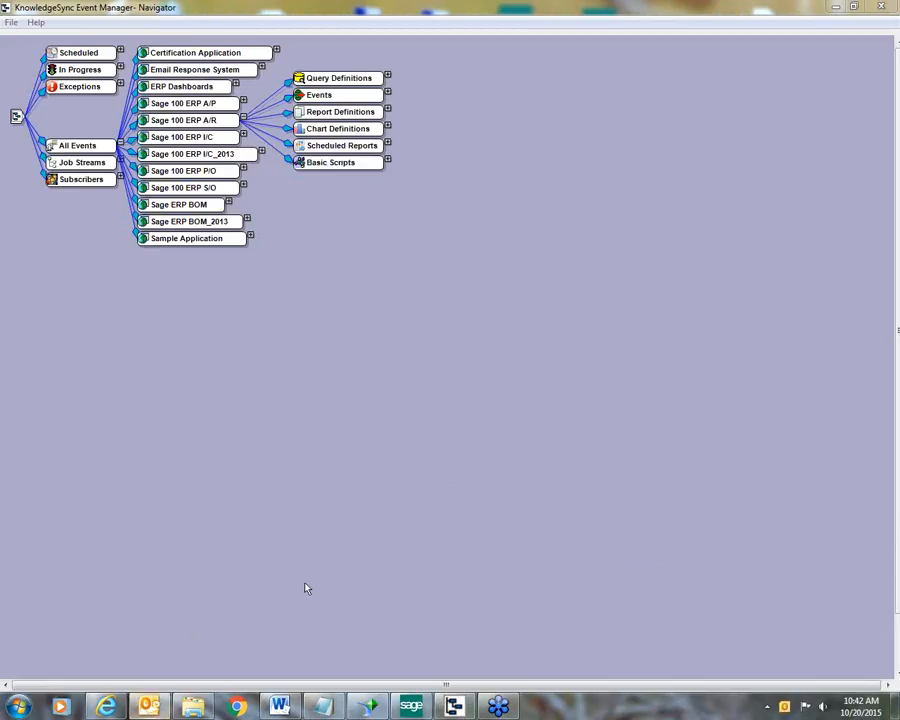
right_click(350, 151)
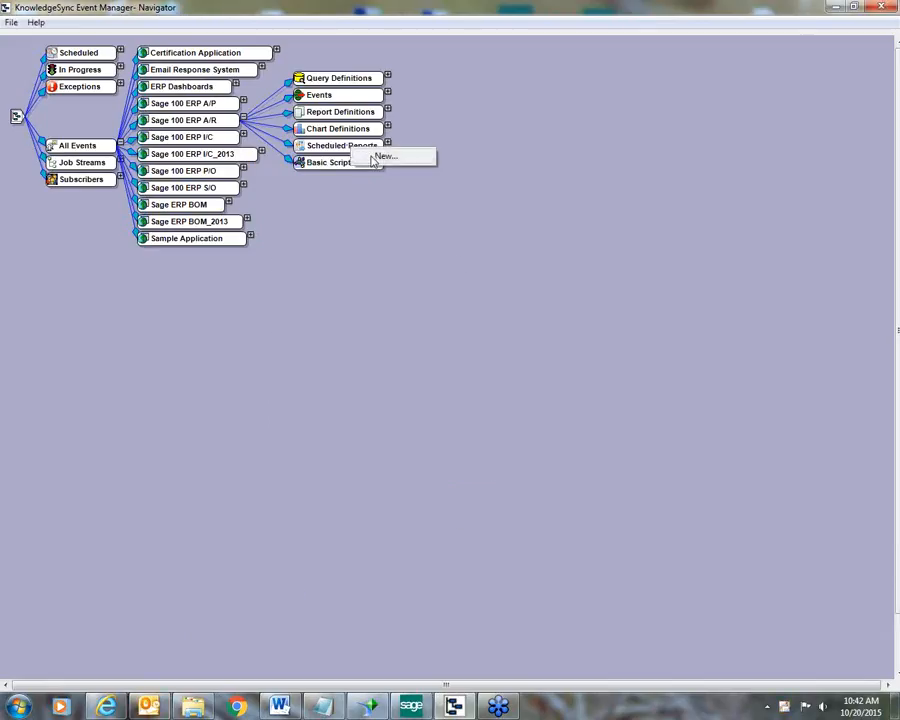
key(Escape)
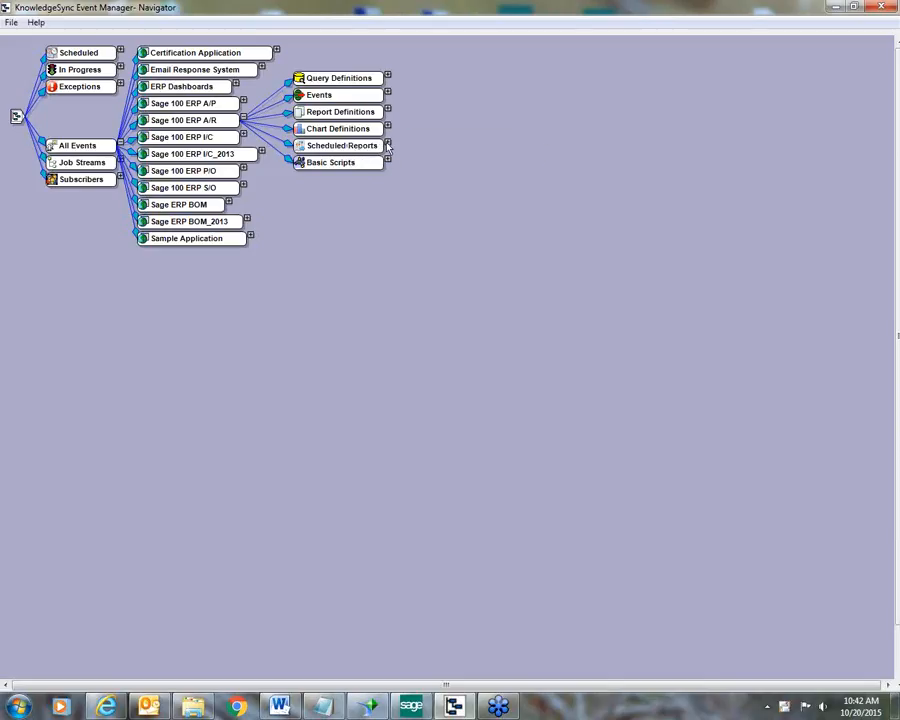
click(388, 143)
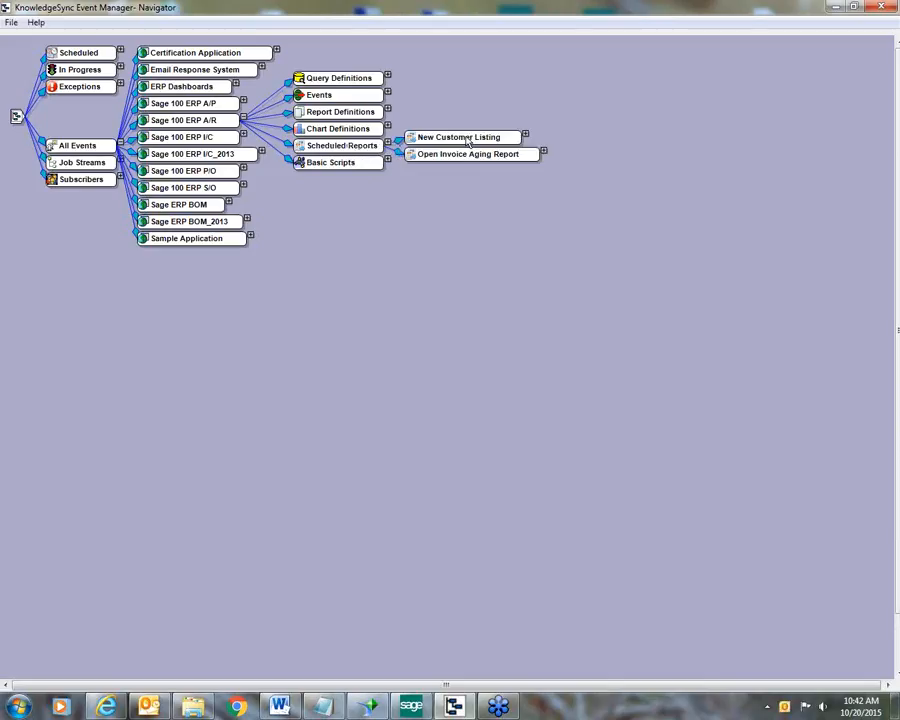
right_click(467, 140)
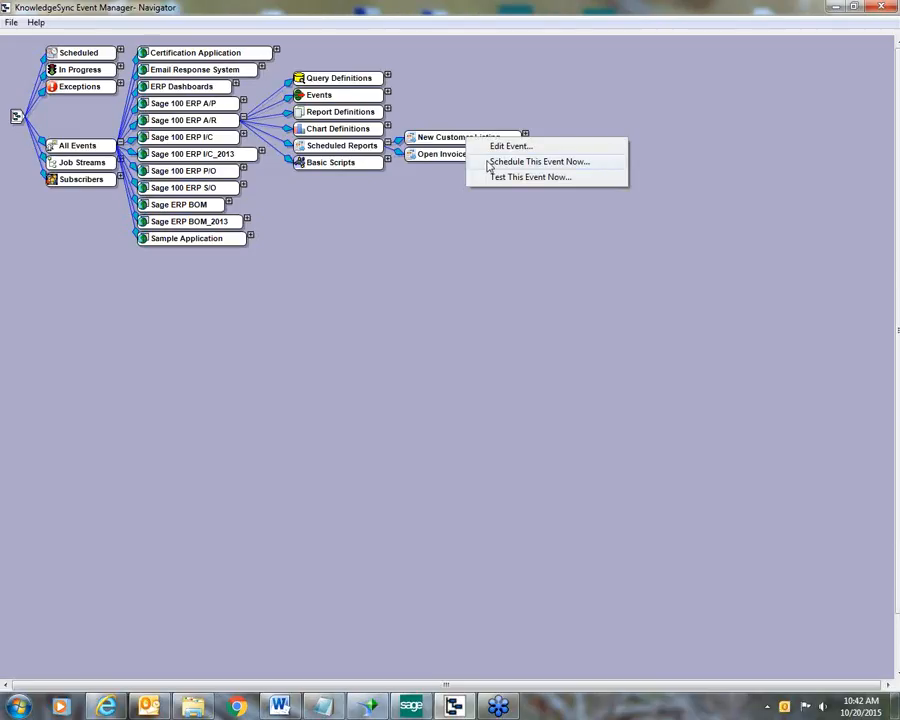
click(489, 162)
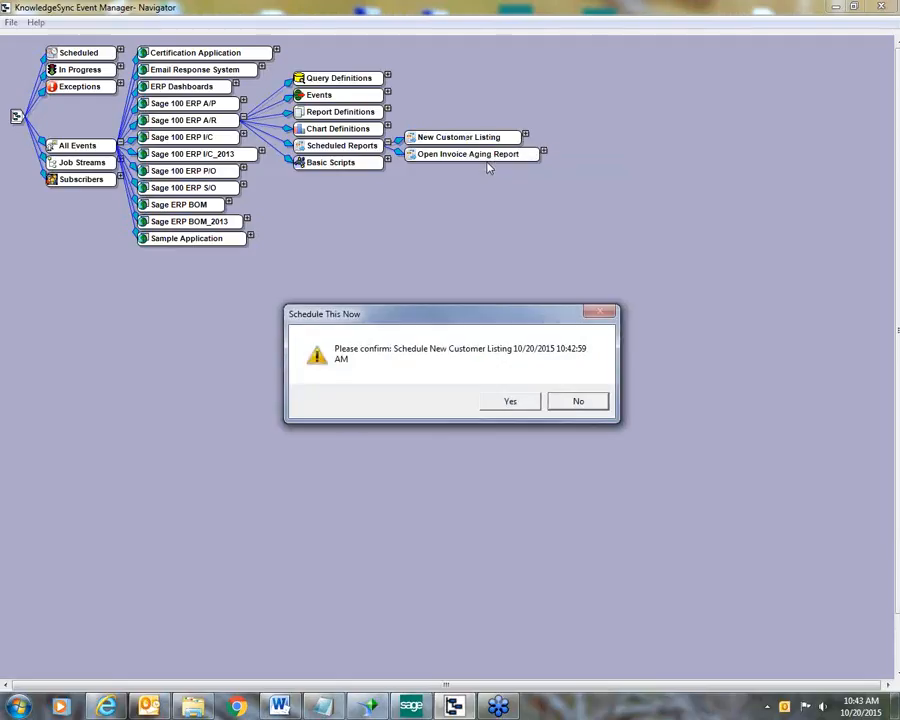
click(510, 403)
click(514, 400)
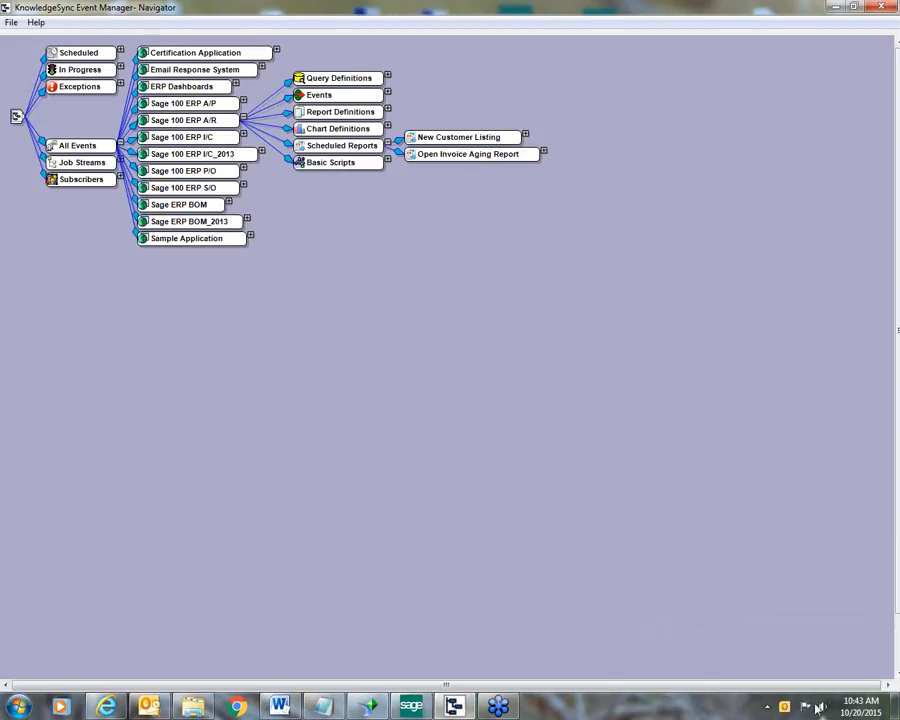
- Open the delivered New Customer Listing email and review its PDF attachment in a maximized Adobe Acrobat window
click(728, 633)
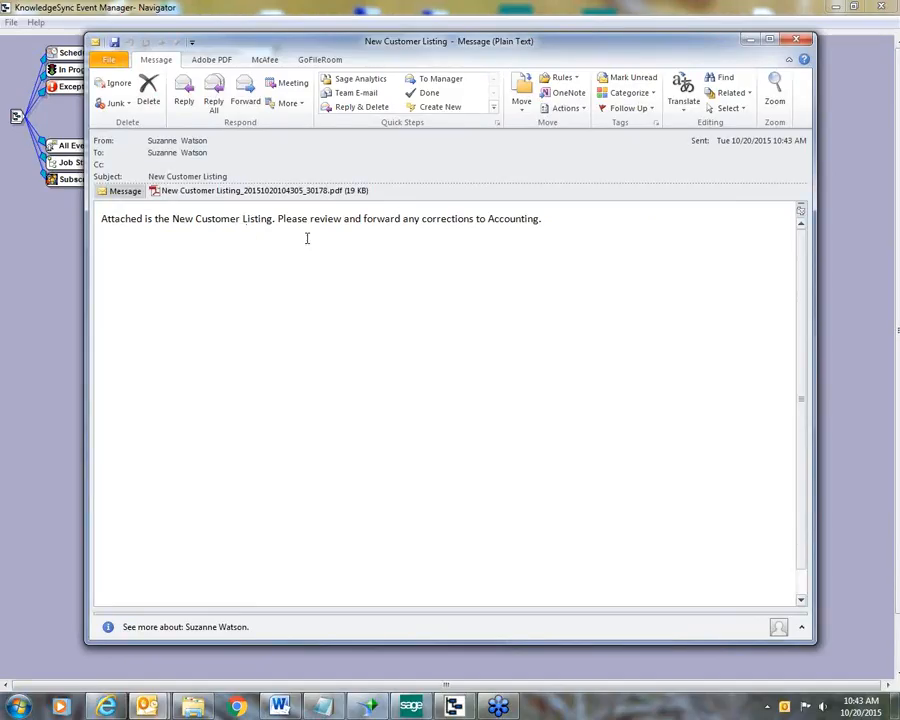
click(200, 197)
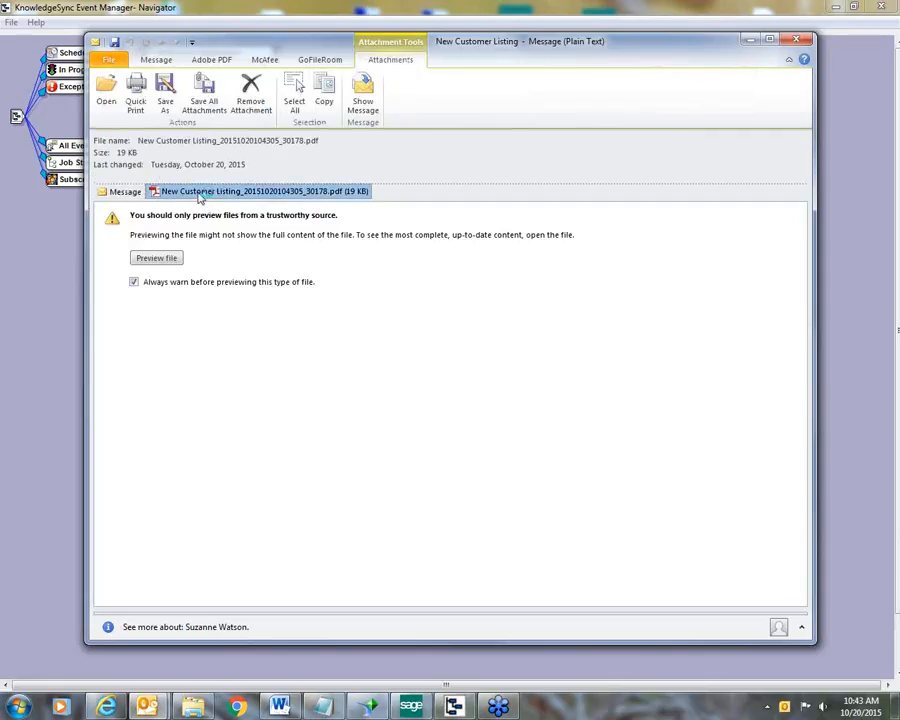
double_click(200, 194)
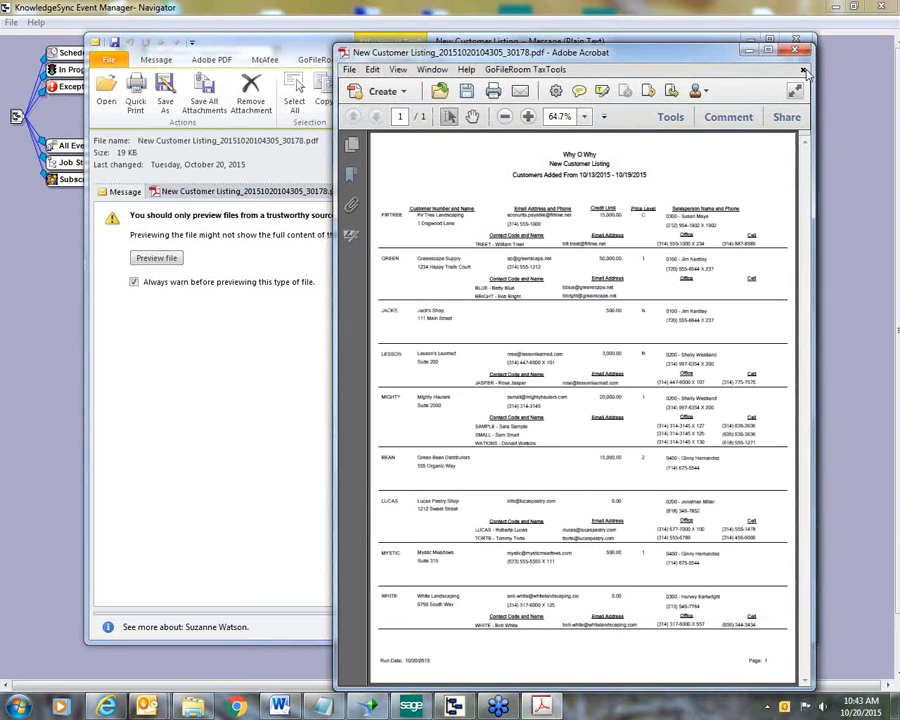
click(772, 48)
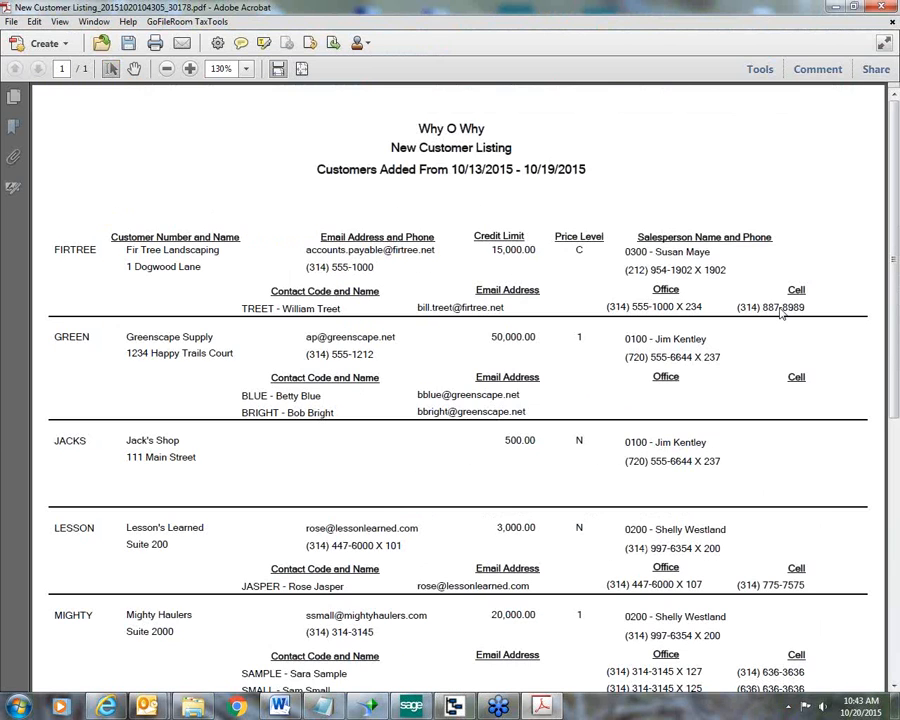
drag(883, 259, 895, 220)
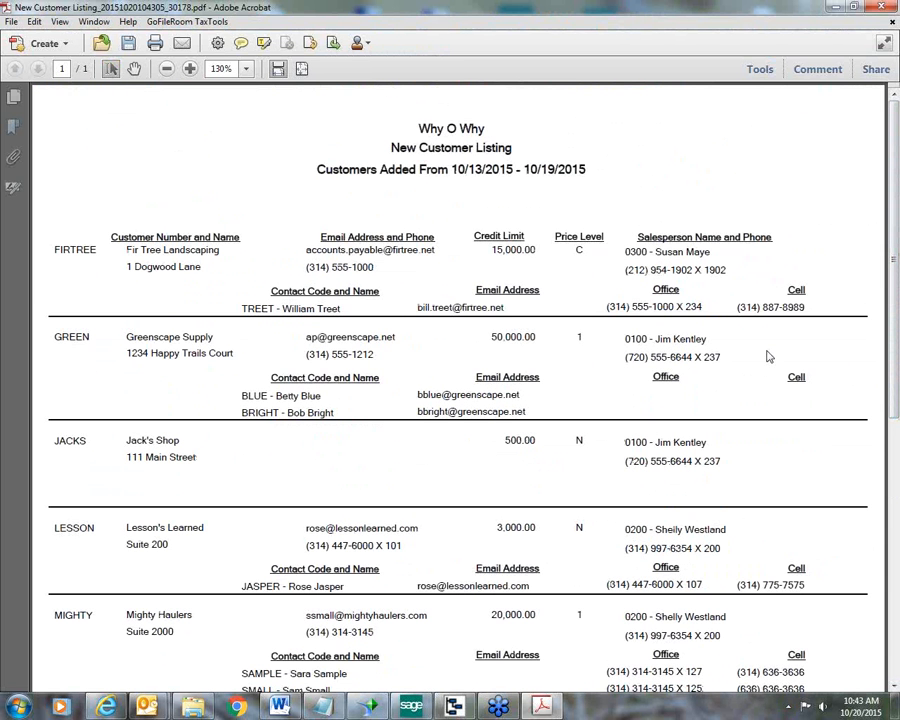